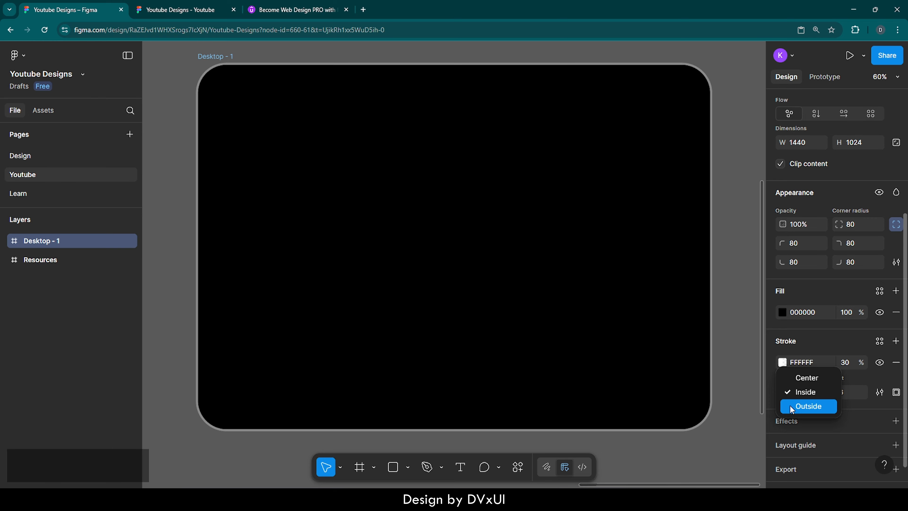
Set the stroke position of the Desktop - 1 frame to Outside and inspect its border up close
click(790, 405)
click(725, 363)
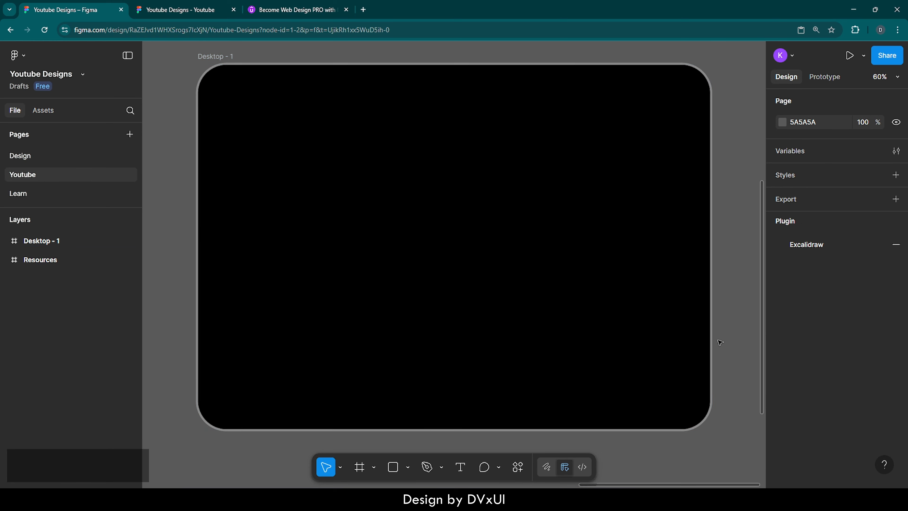
scroll(722, 340, up, 1)
scroll(722, 340, up, 10)
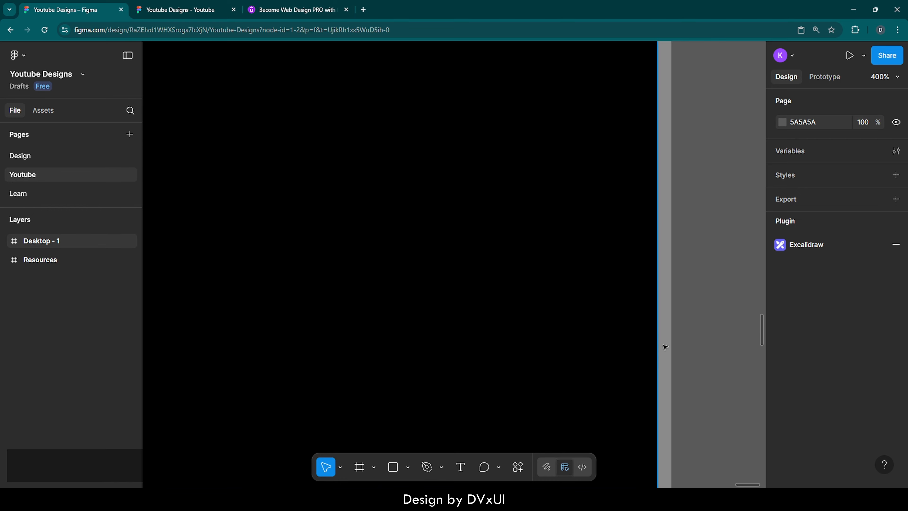
key(ctrl)
click(635, 347)
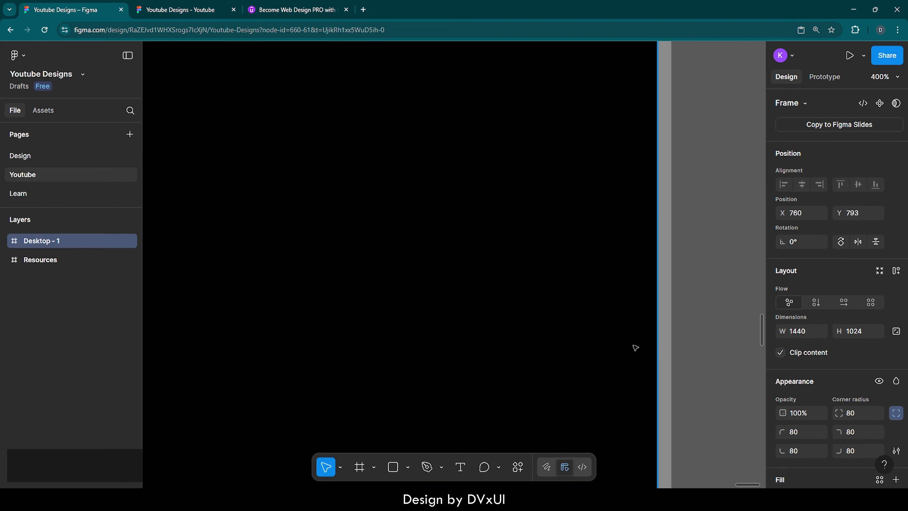
key(shift+2)
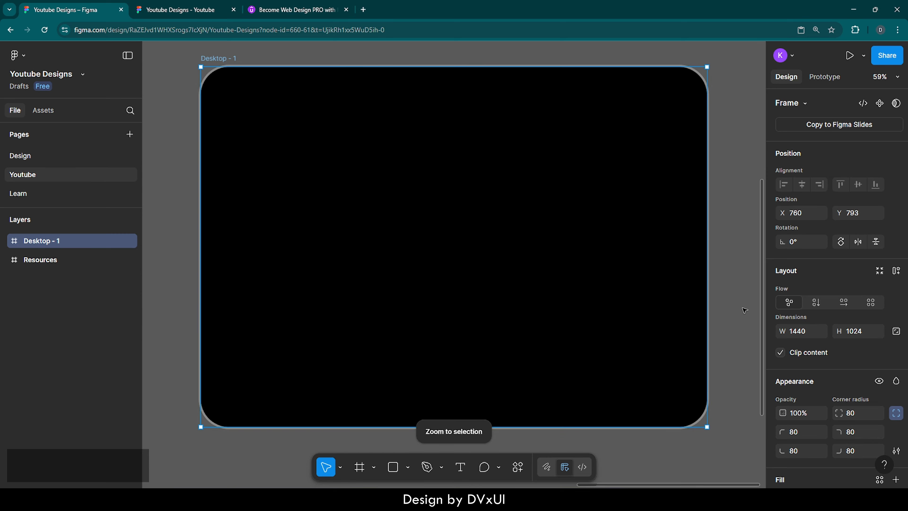
click(744, 310)
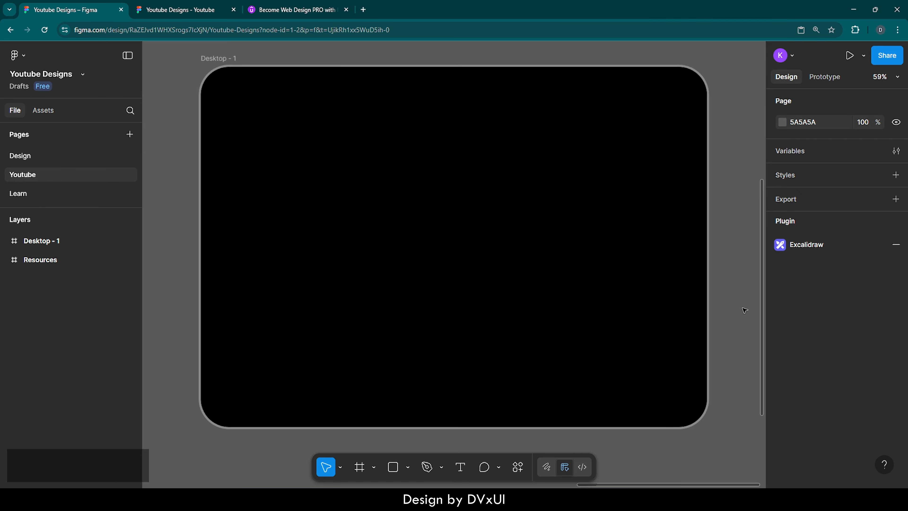
Add an ellipse with locked proportions to the black frame, size it 1080 × 1080 and centre it horizontally at X 180, Y 23
key(o)
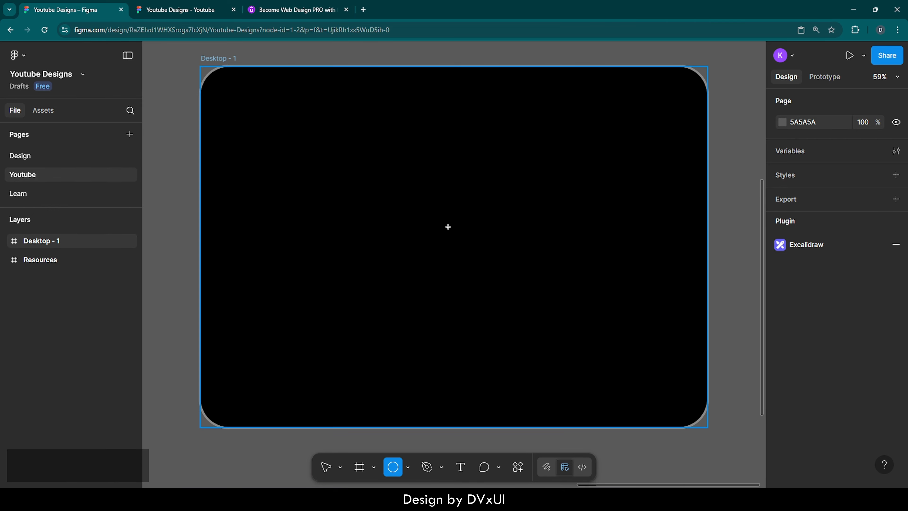
click(448, 227)
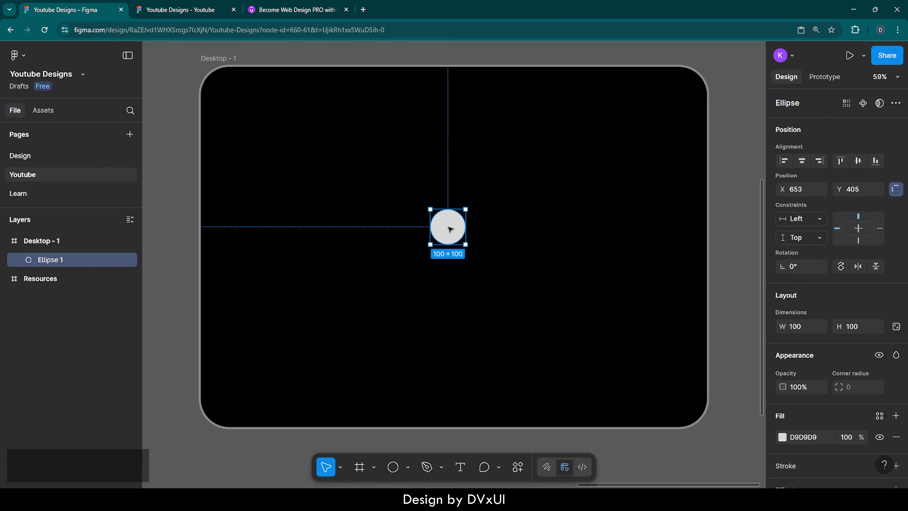
click(896, 327)
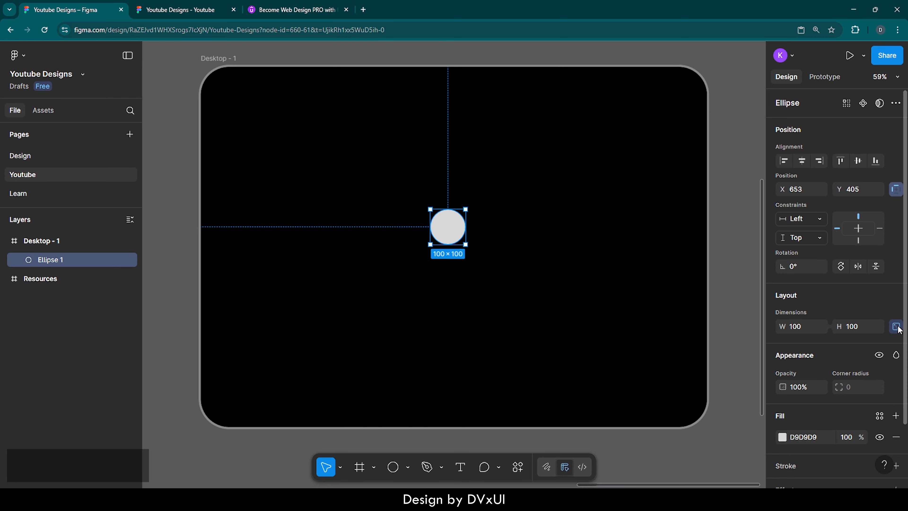
click(861, 329)
text(1080)
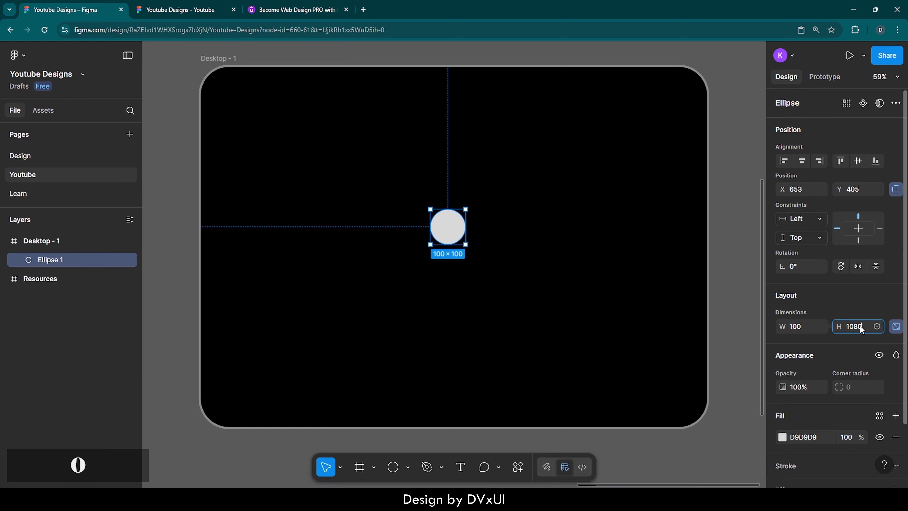
key(Return)
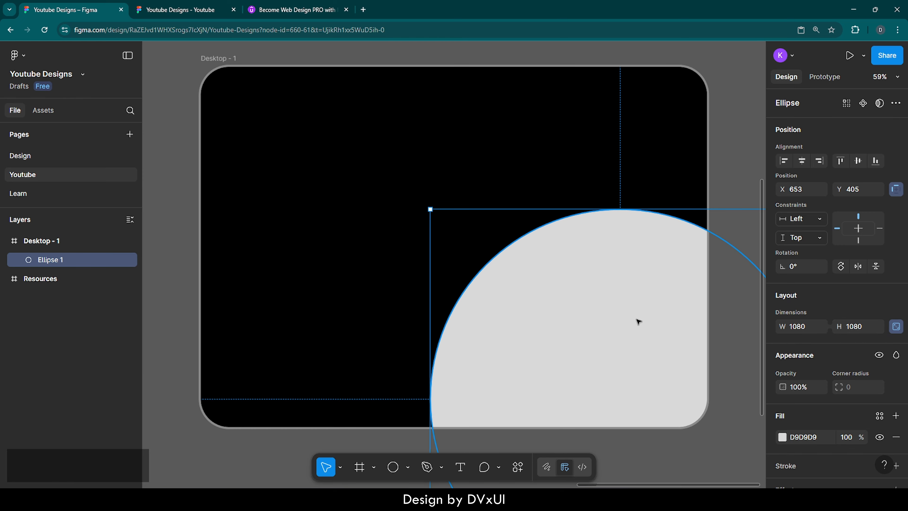
drag(620, 316, 612, 189)
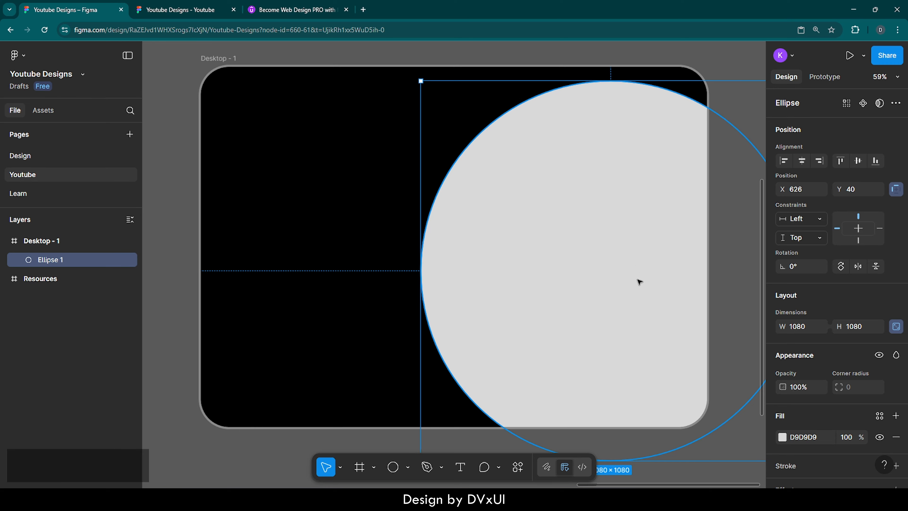
drag(611, 300, 456, 294)
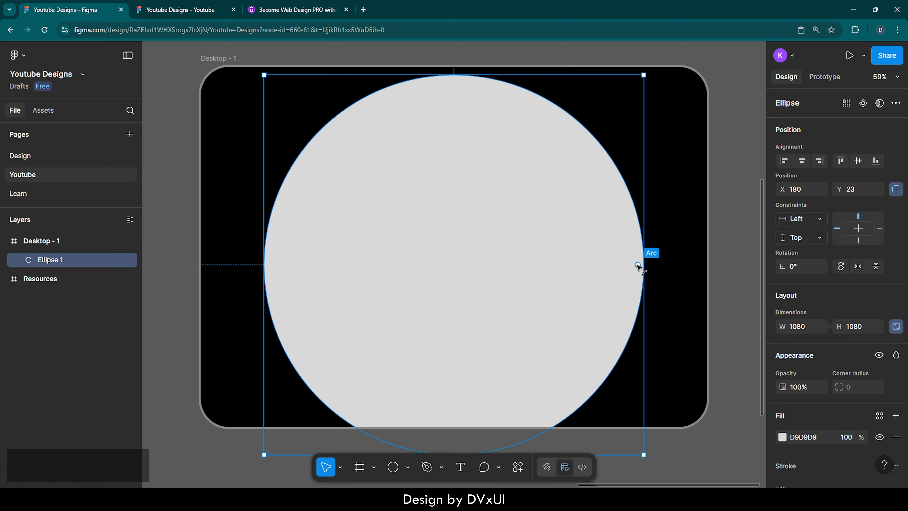
Turn the circle into a full ring by giving its arc a 100% sweep and a 50% ratio
drag(639, 265, 621, 185)
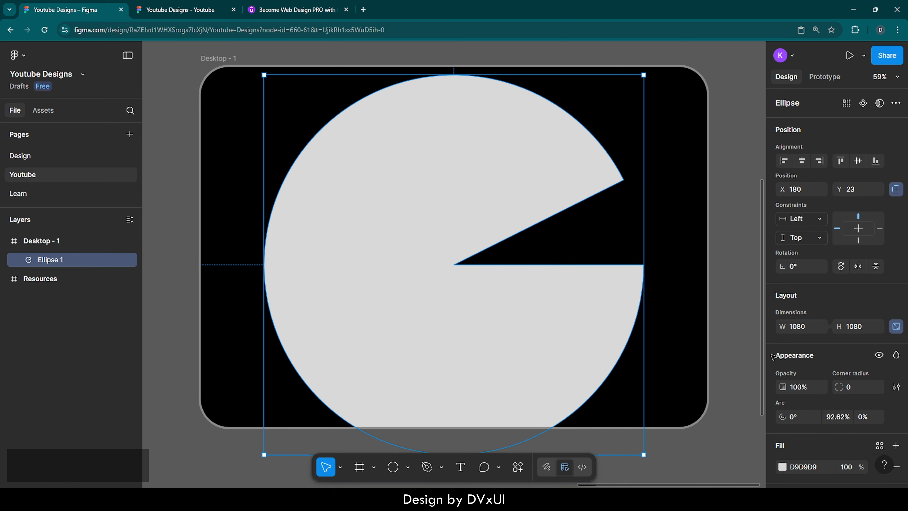
click(842, 419)
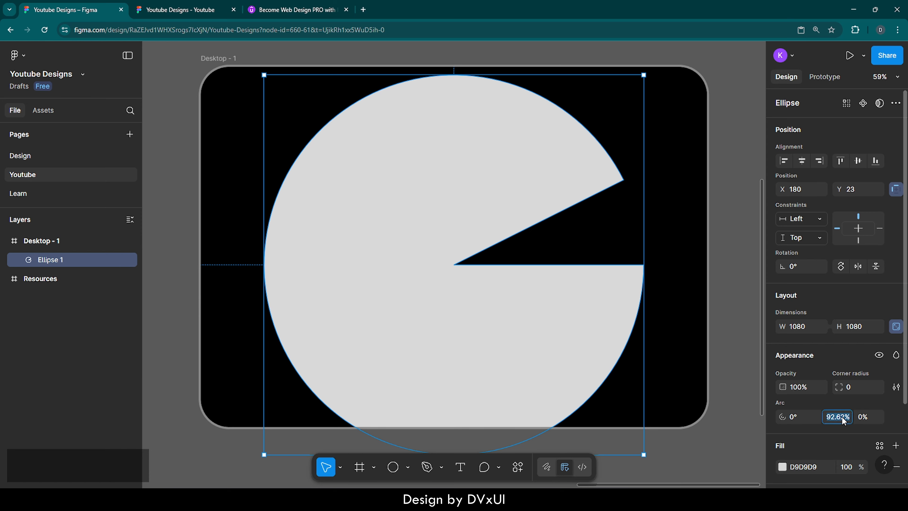
text(100)
key(Return)
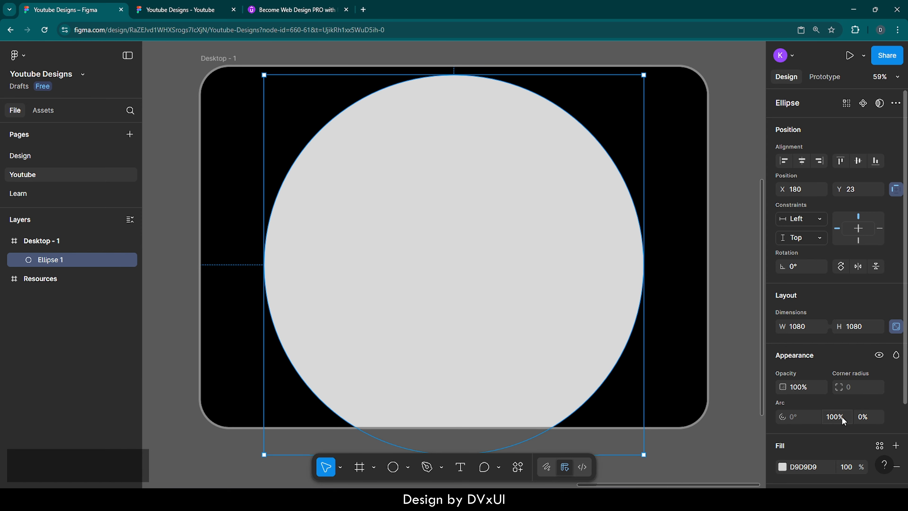
click(870, 418)
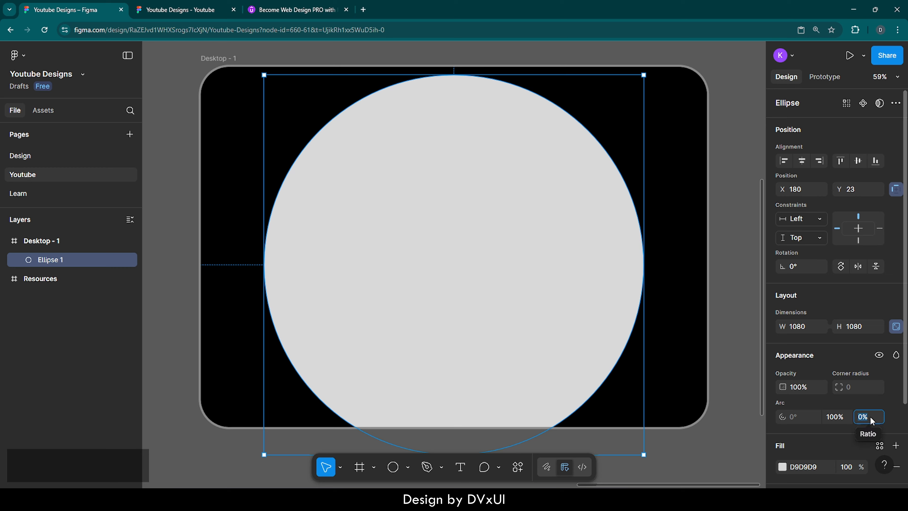
text(50)
key(Return)
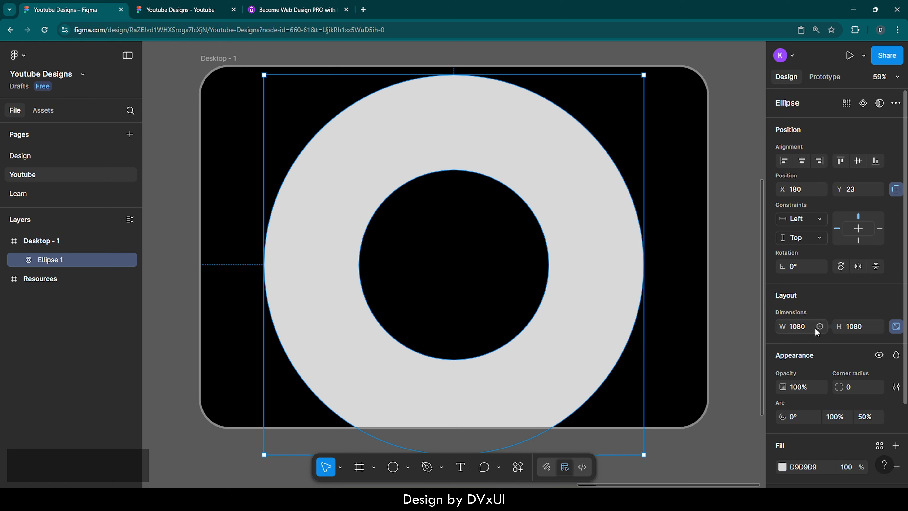
Resize the ring to 900 × 900
click(858, 329)
text(900)
key(Return)
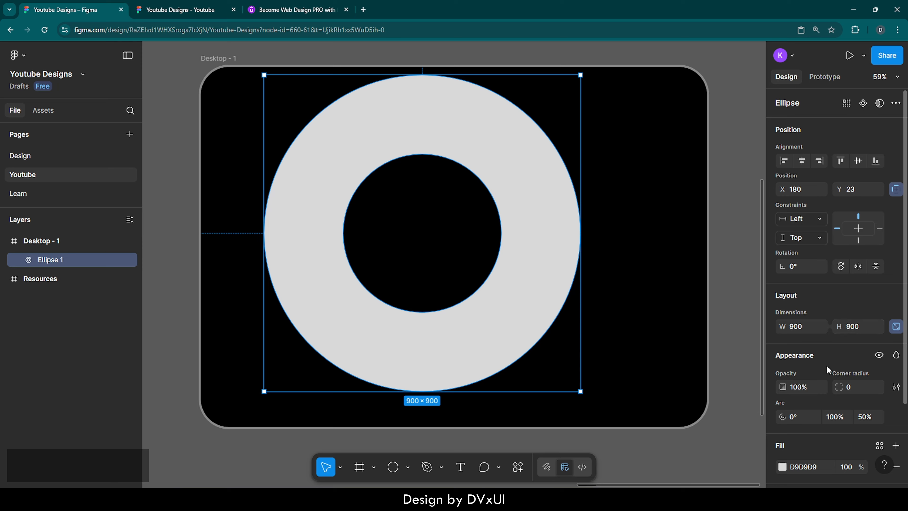
Change the ring's fill to the orange FA5800 already used on this page
scroll(803, 388, down, 3)
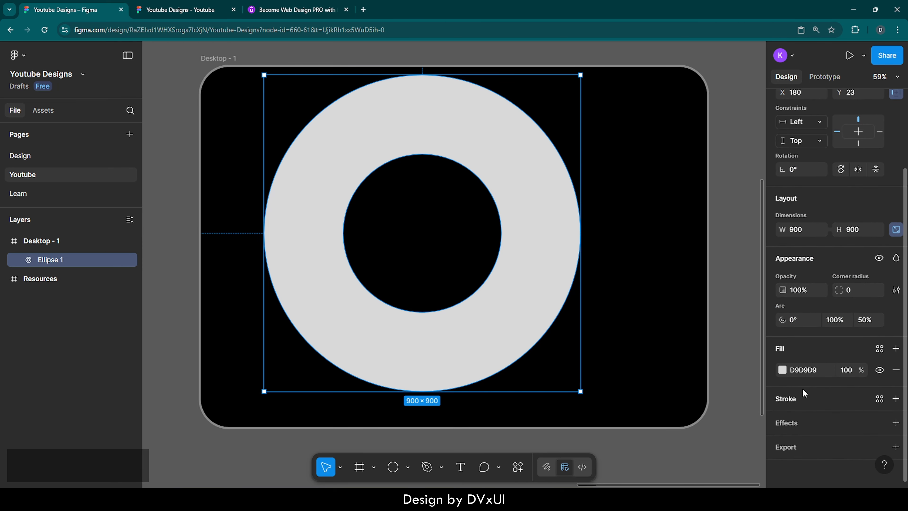
click(783, 370)
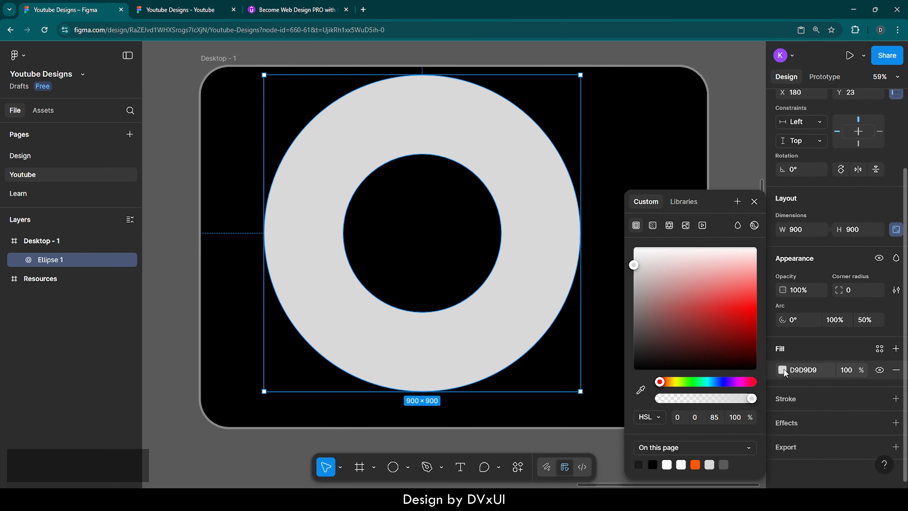
click(695, 464)
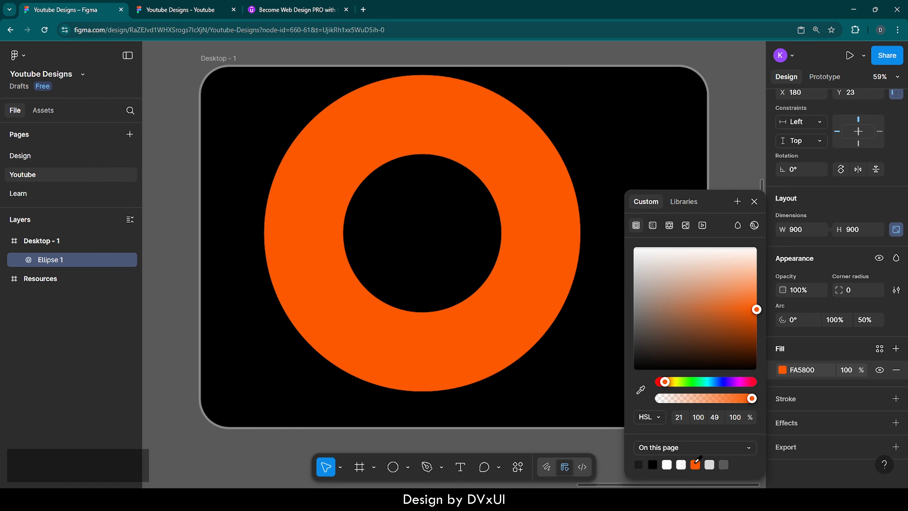
click(754, 202)
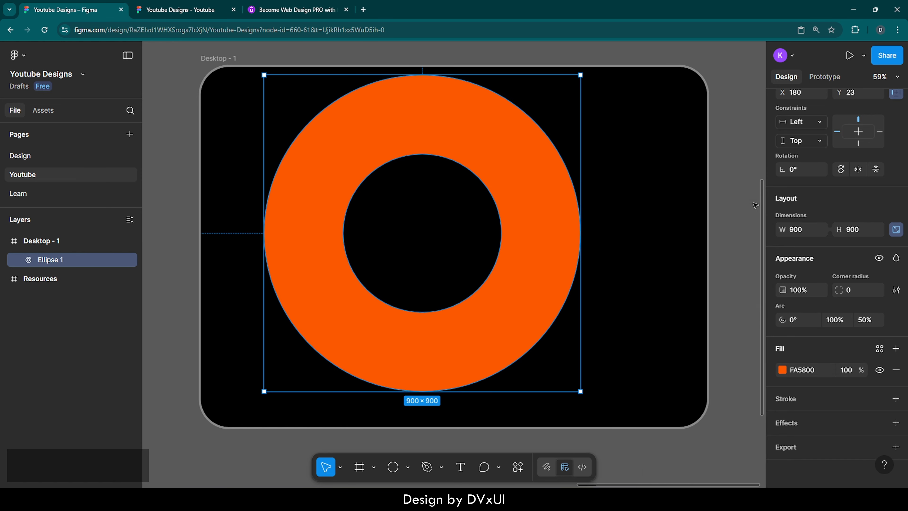
Move the orange ring so it is centred on the frame's right edge at X 990, and align it vertically to the frame's middle
drag(531, 166, 683, 180)
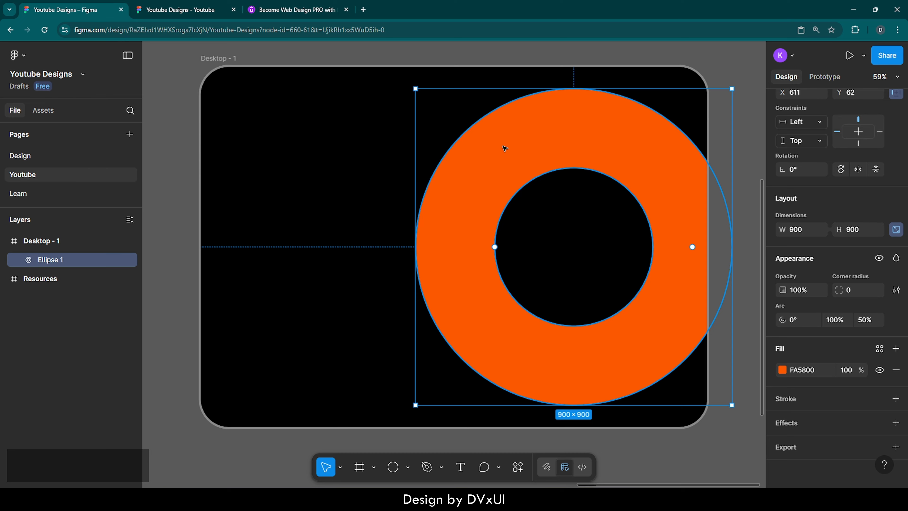
drag(505, 148, 637, 154)
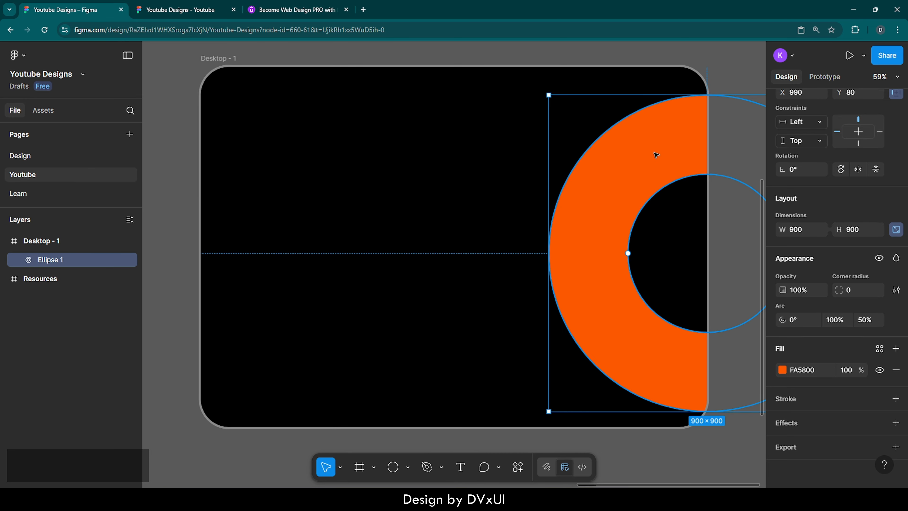
scroll(671, 155, right, 5)
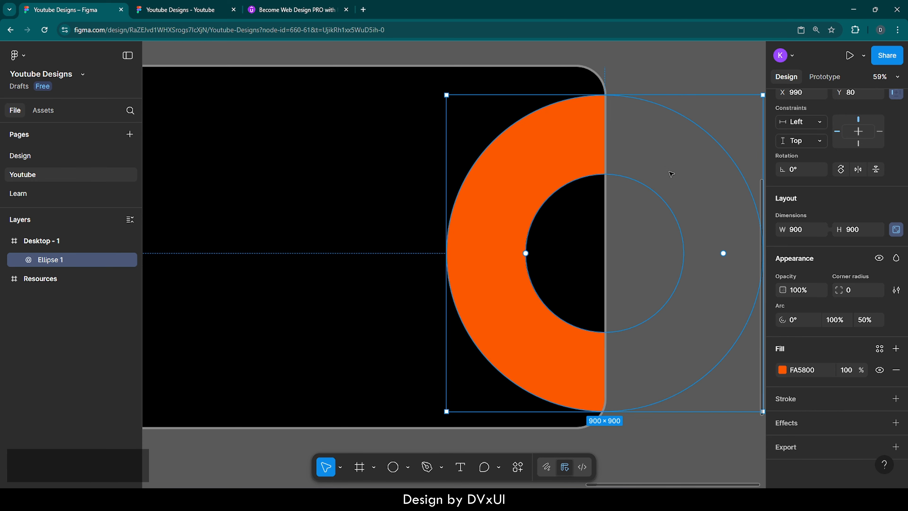
scroll(829, 147, up, 3)
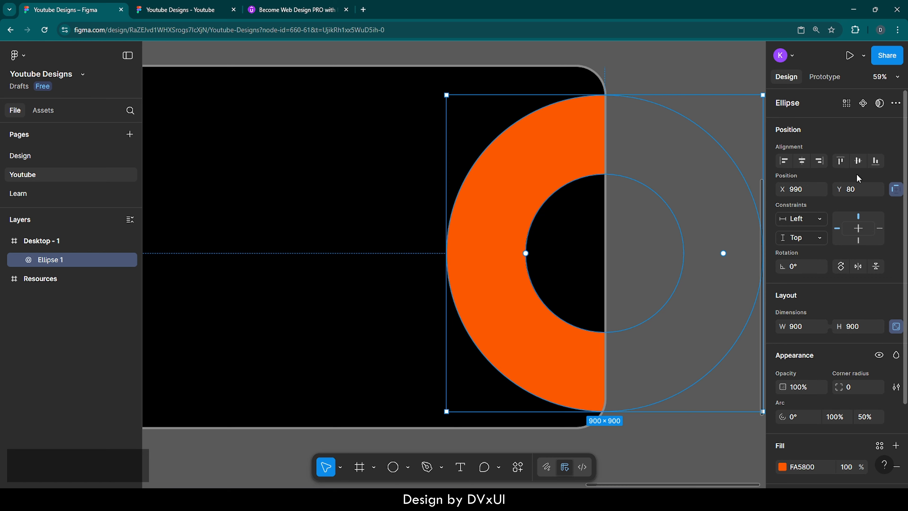
click(859, 160)
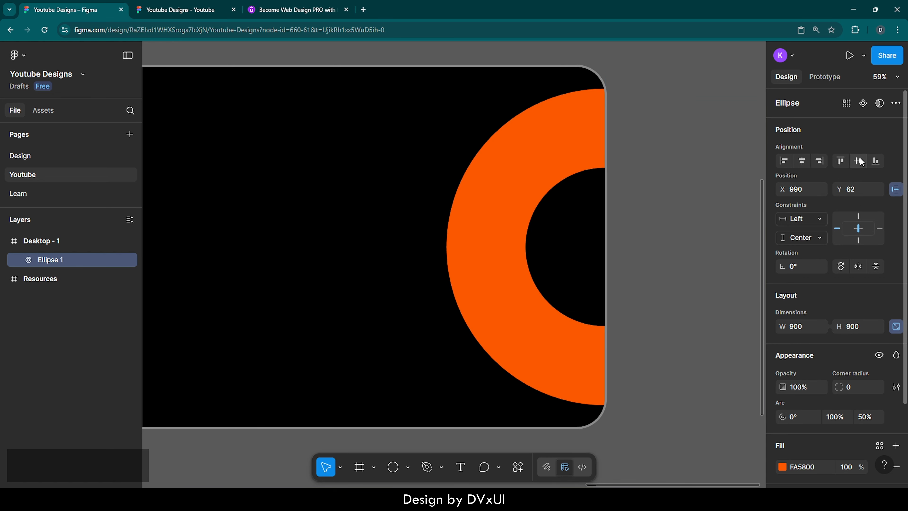
click(677, 70)
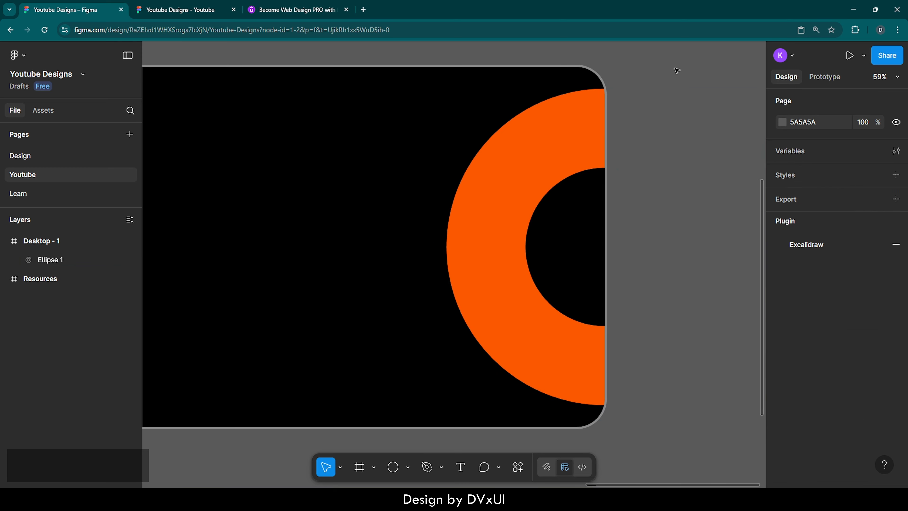
scroll(677, 70, left, 3)
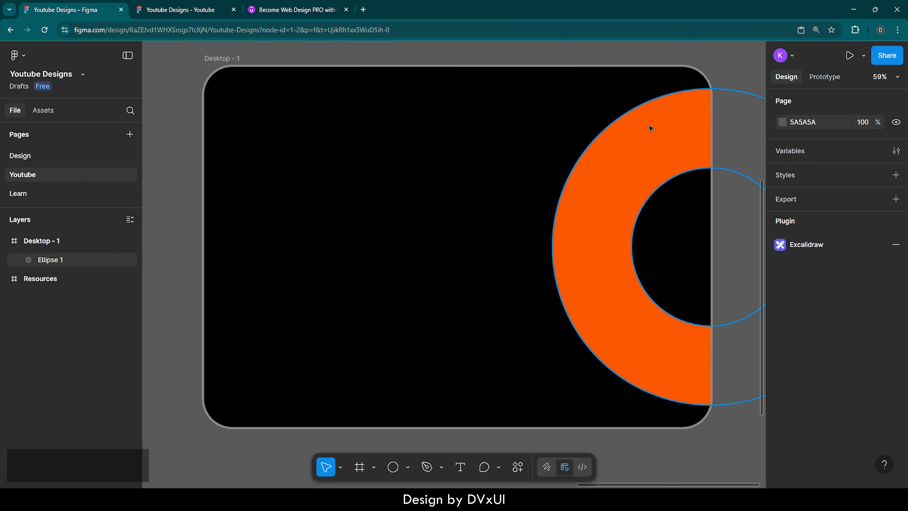
Apply a uniform layer blur of 1000 to the orange ring
click(625, 175)
scroll(793, 351, down, 1)
scroll(793, 350, down, 3)
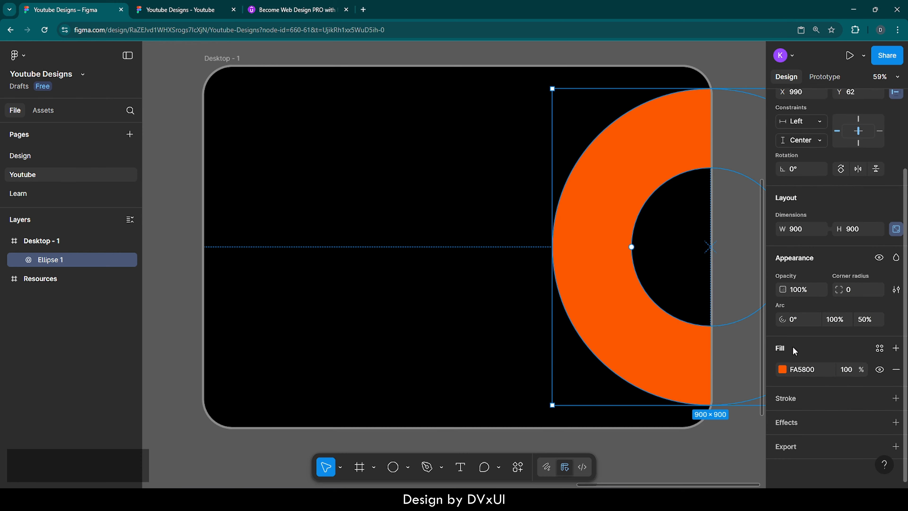
click(789, 422)
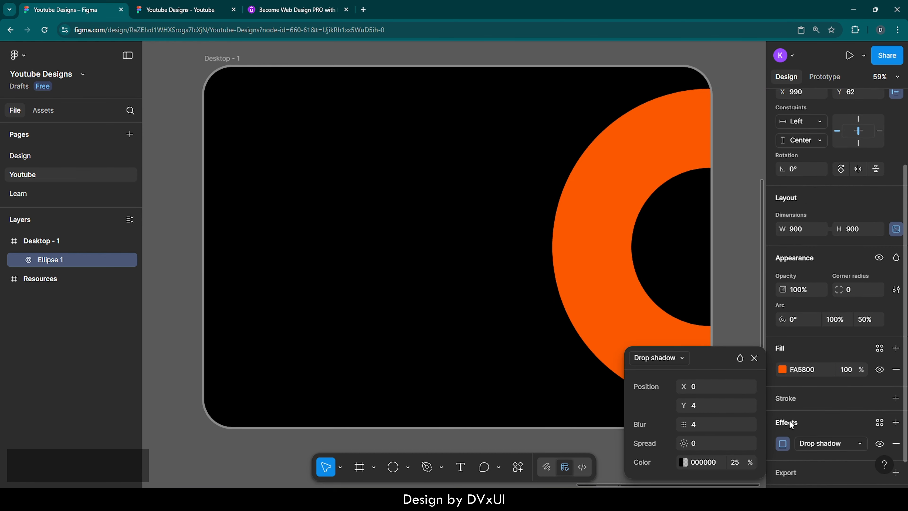
click(665, 360)
click(663, 402)
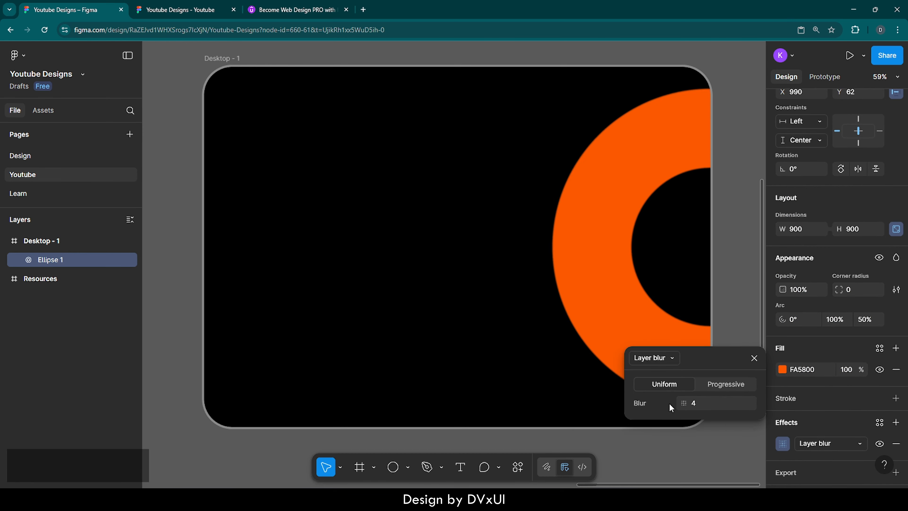
click(702, 402)
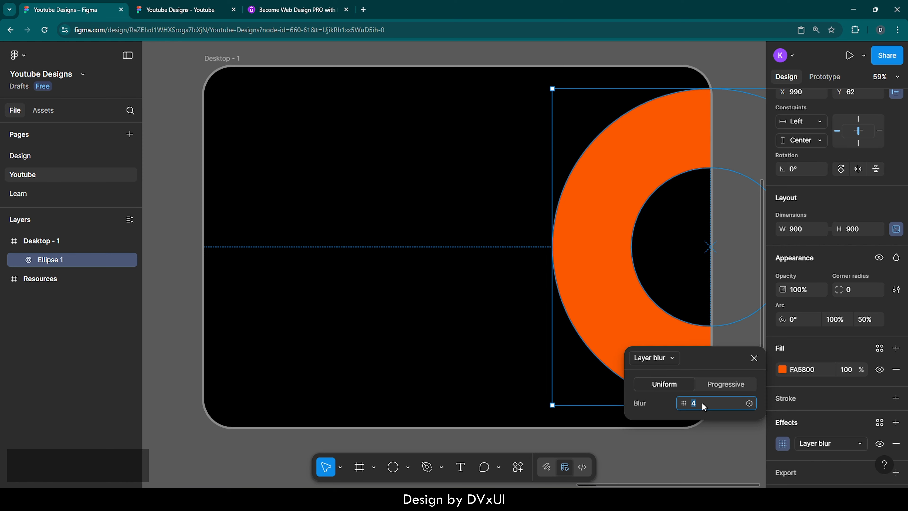
text(1000)
key(Return)
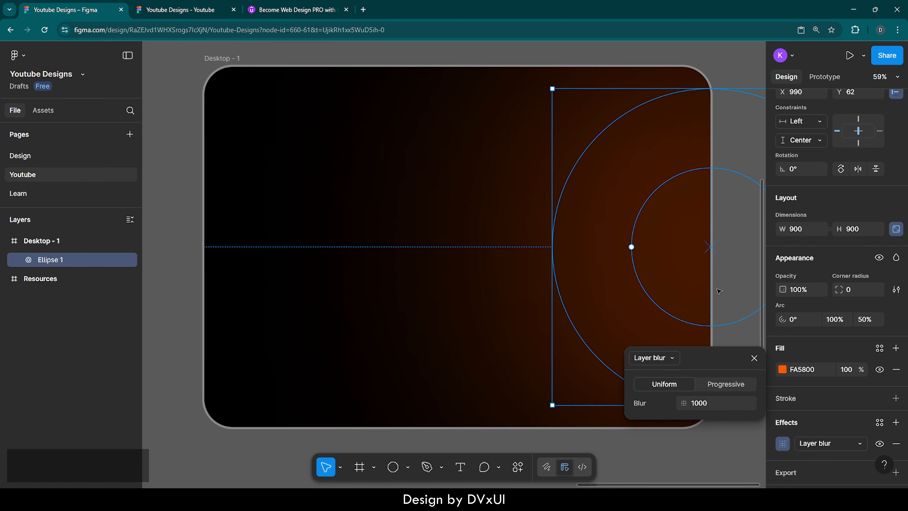
click(726, 74)
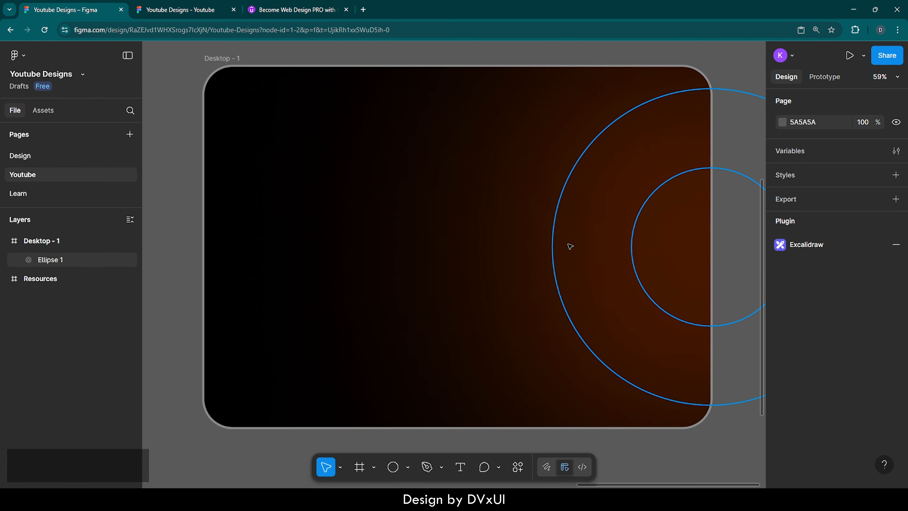
click(588, 239)
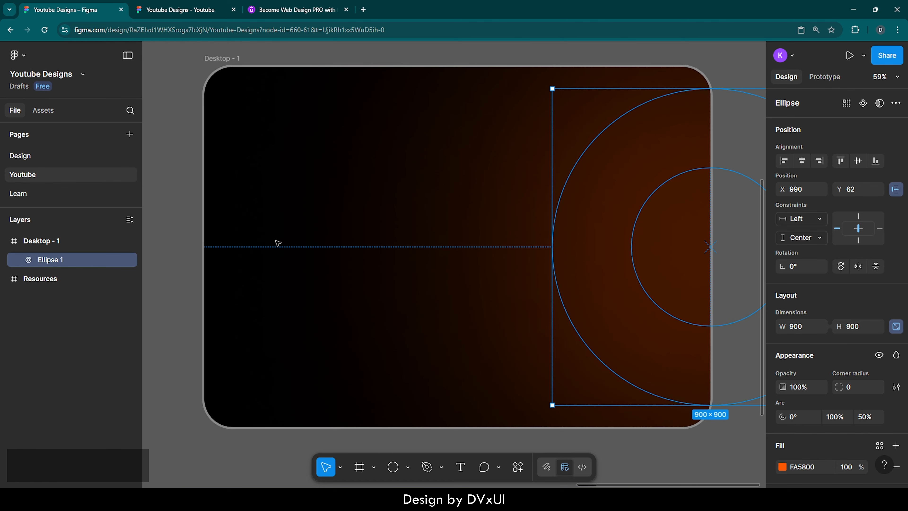
click(118, 260)
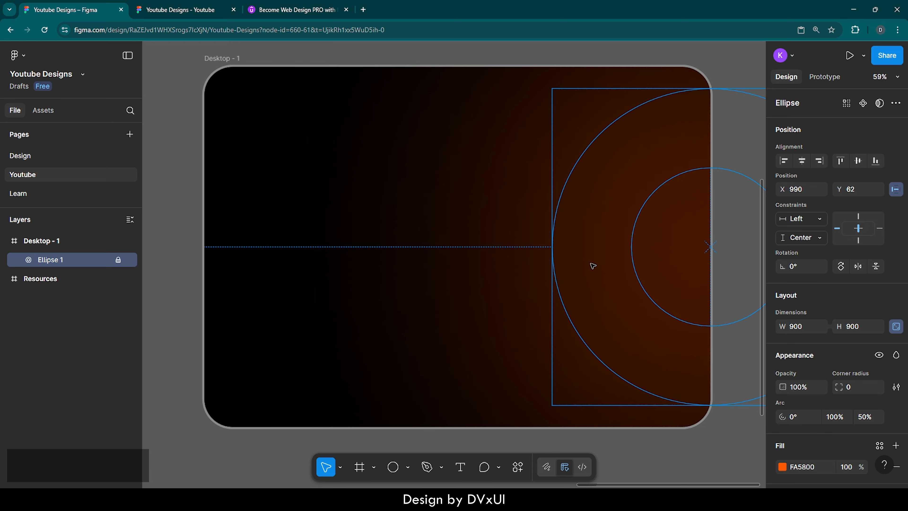
click(495, 280)
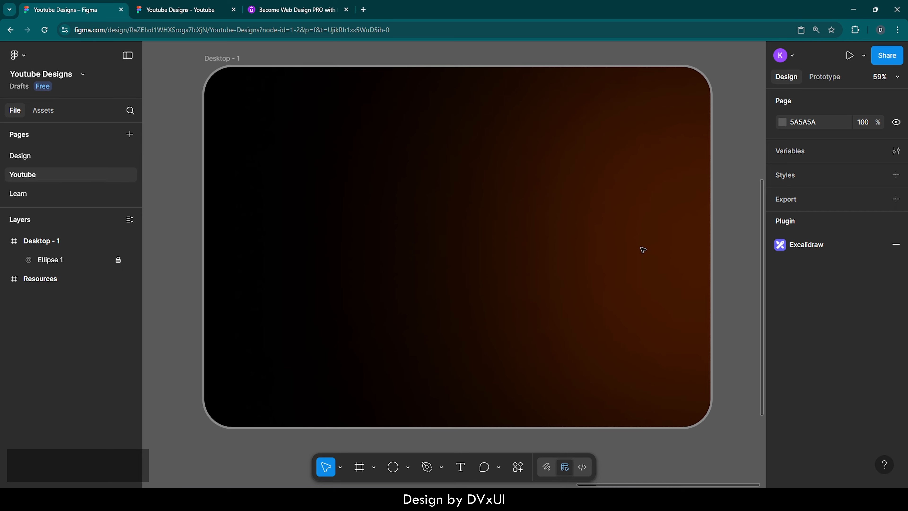
click(117, 260)
Duplicate the orange ring, move the copy horizontally into the frame to about X 223, and resize it to 400 × 400
click(620, 249)
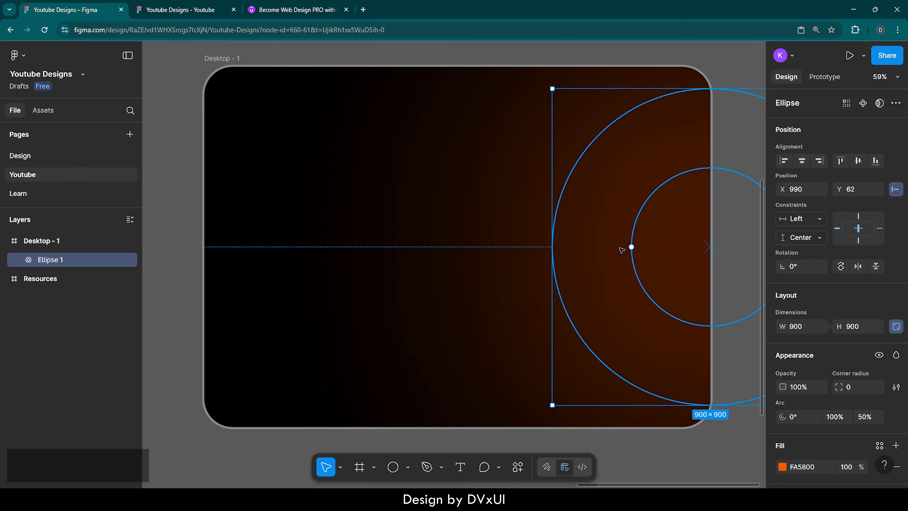
key(ctrl+d)
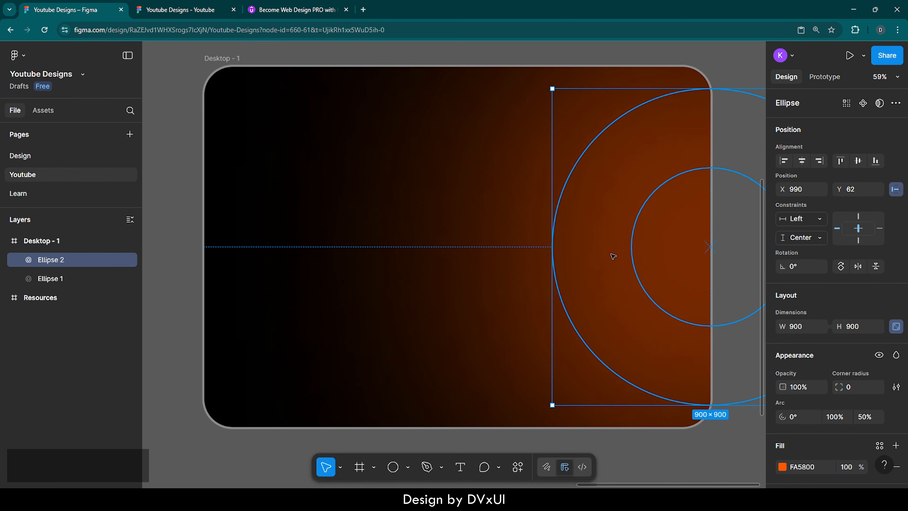
drag(613, 256, 345, 258)
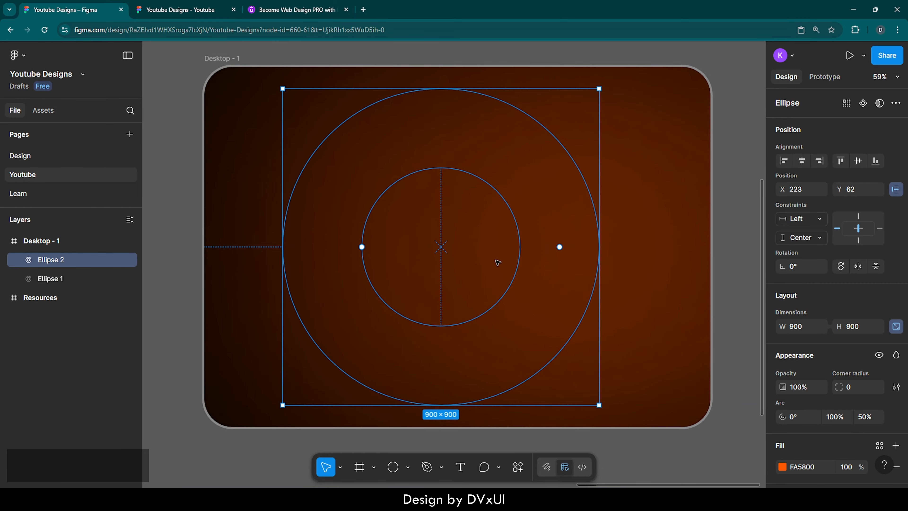
click(859, 332)
text(400)
key(Return)
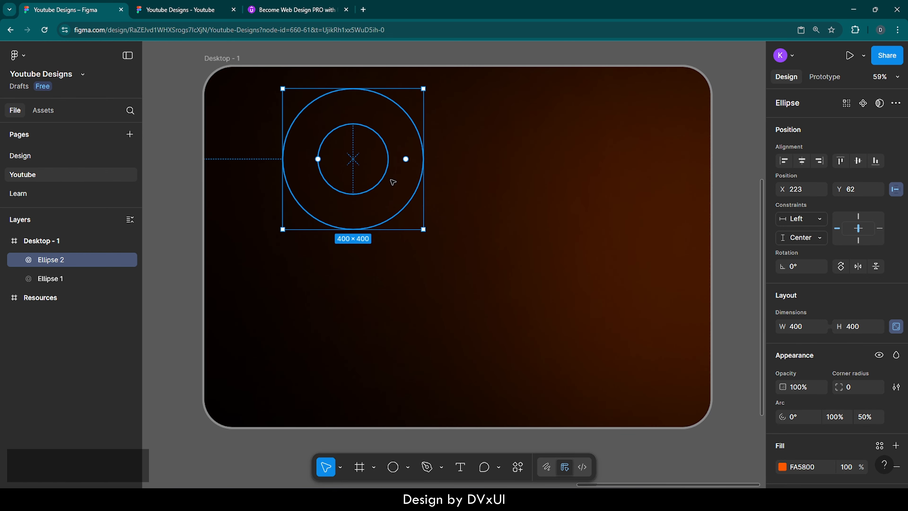
Move the 400 × 400 ring over the frame's top-left corner to about X -90, Y -25, and set its layer blur to 670
drag(391, 183, 281, 147)
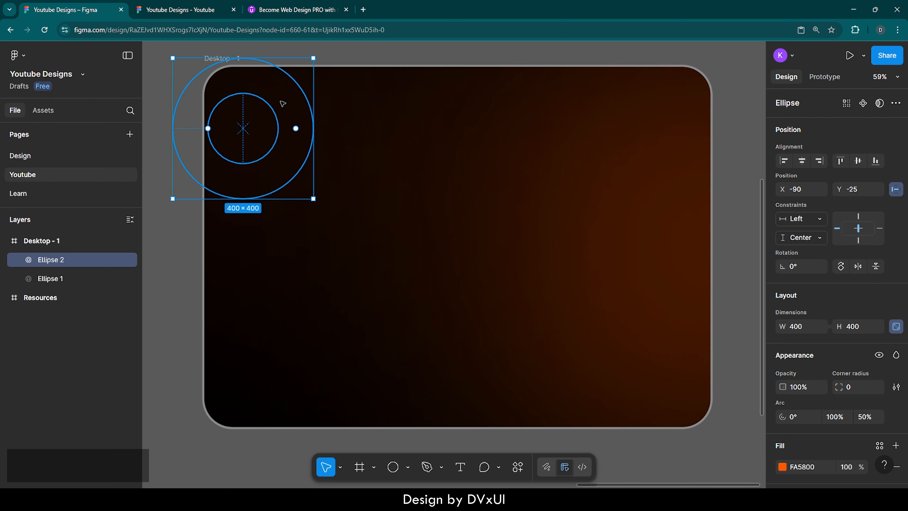
scroll(808, 398, down, 3)
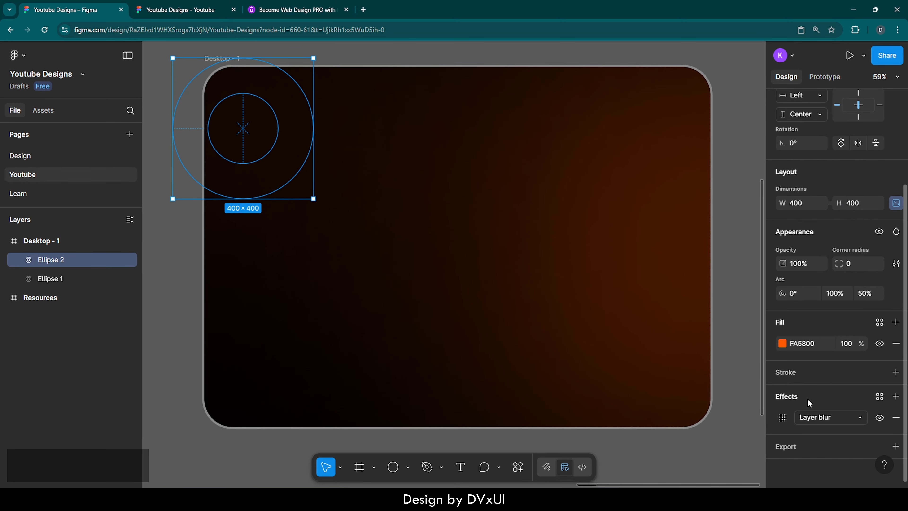
click(782, 418)
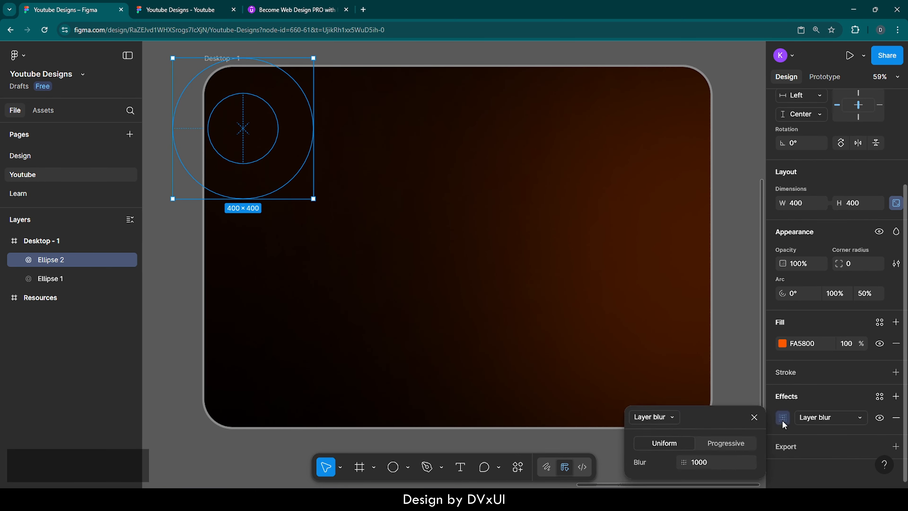
click(713, 462)
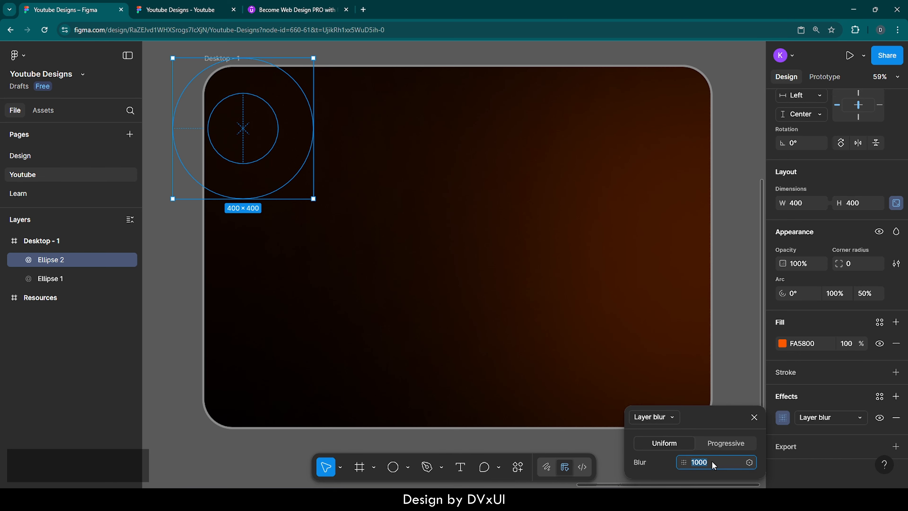
text(670)
key(Return)
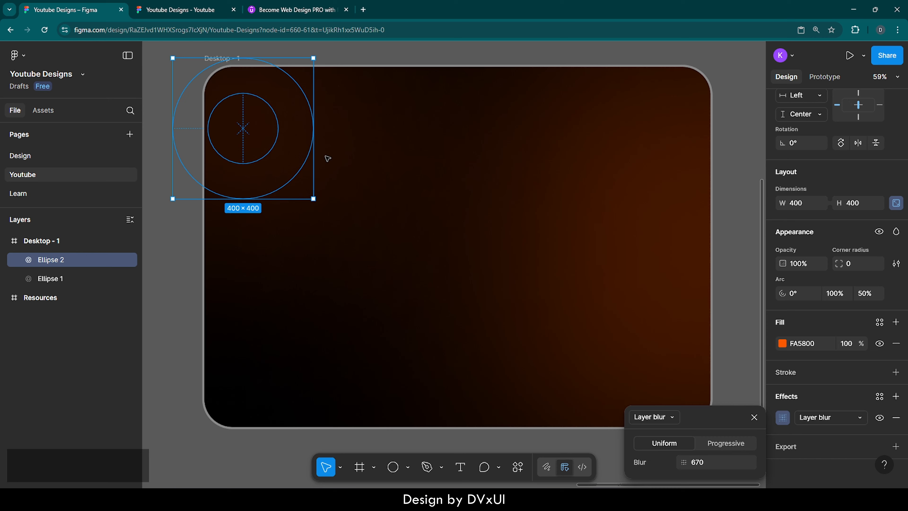
Shift the small ring so it is roughly centred on the frame's top-left corner, and lock both ring layers
drag(282, 149, 256, 104)
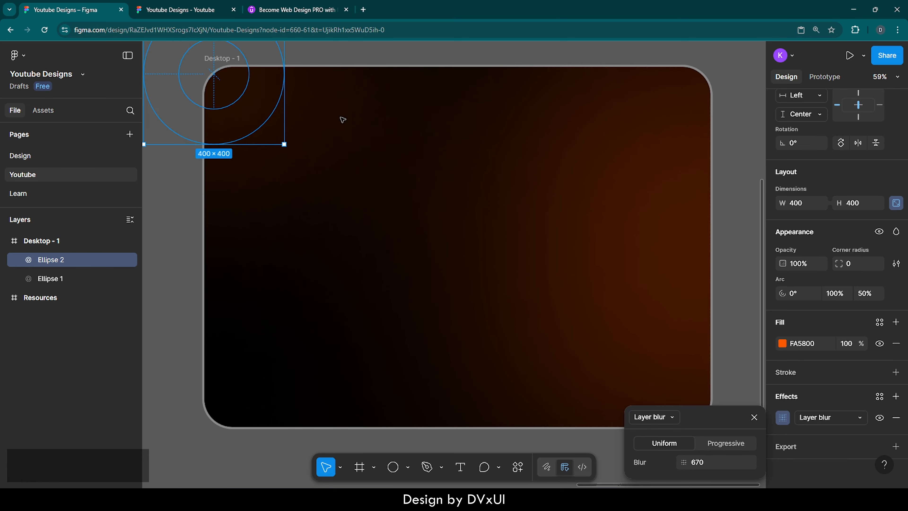
click(393, 135)
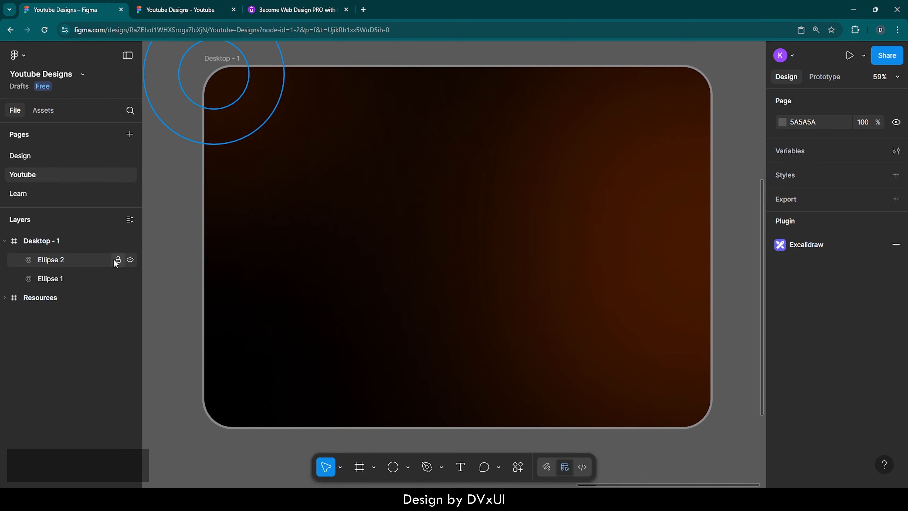
click(115, 260)
click(118, 279)
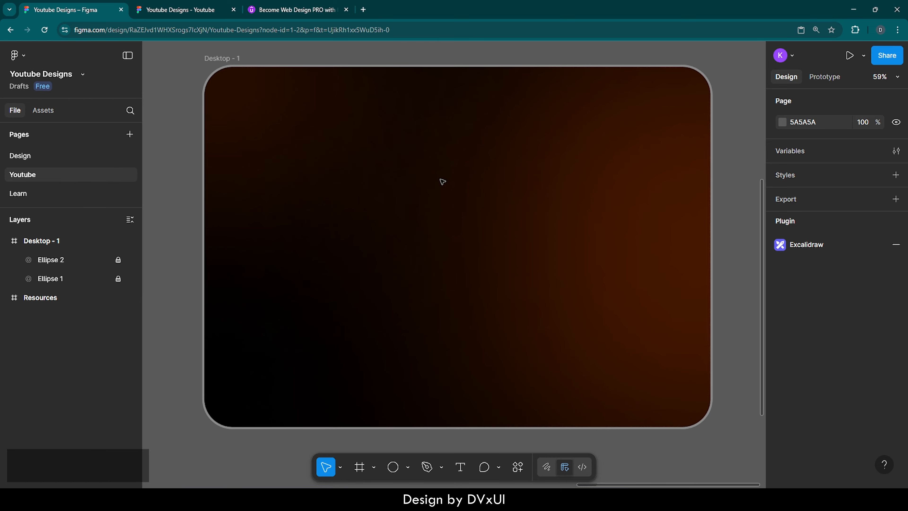
Place a new nested frame inside the desktop frame and set its width to 1440
key(f)
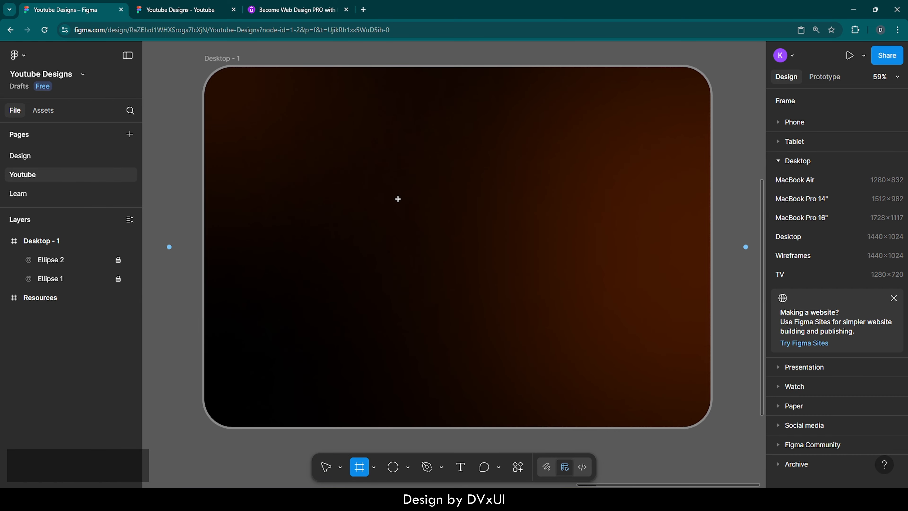
click(398, 199)
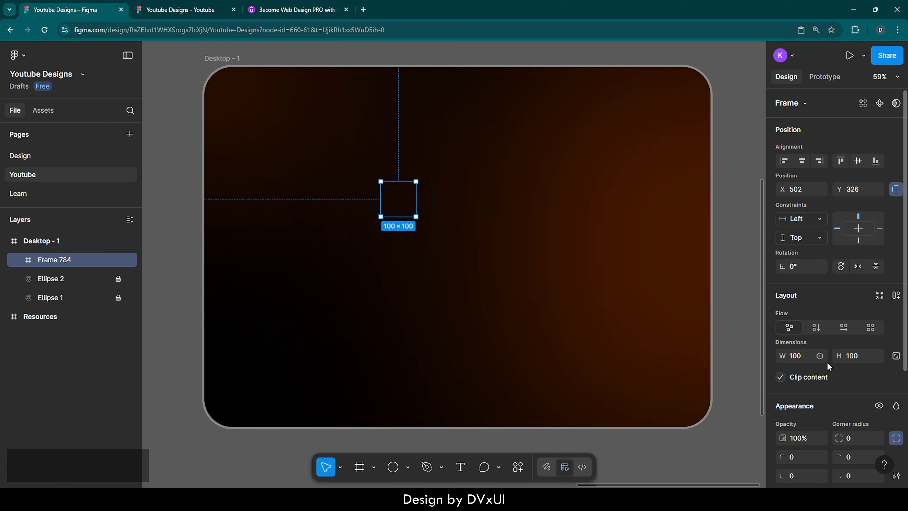
scroll(841, 371, down, 1)
click(801, 336)
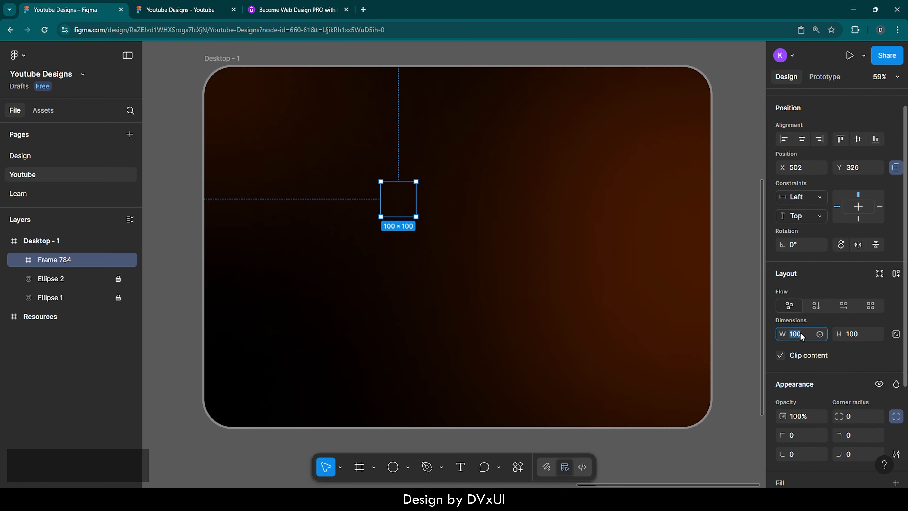
text(1440)
key(Return)
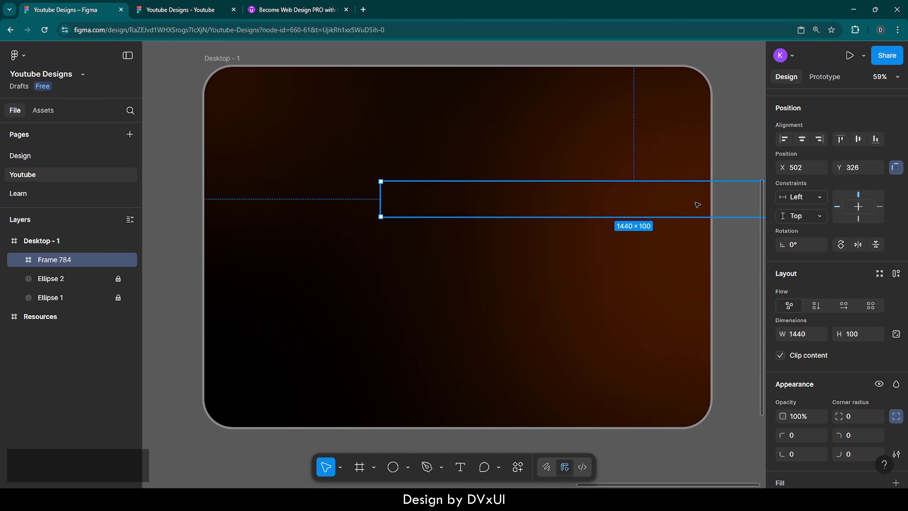
Align the nested 1440-wide frame to the desktop frame's horizontal centre and top edge, and lock its aspect ratio
click(233, 61)
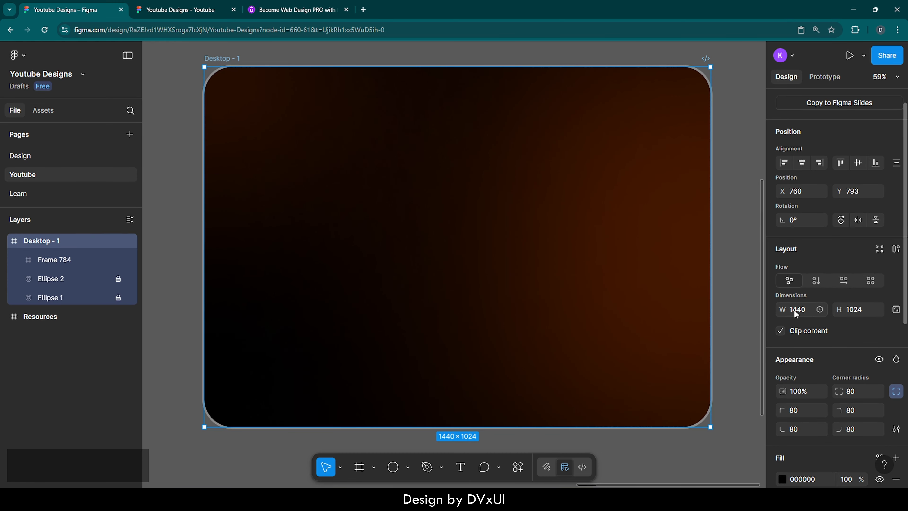
click(415, 210)
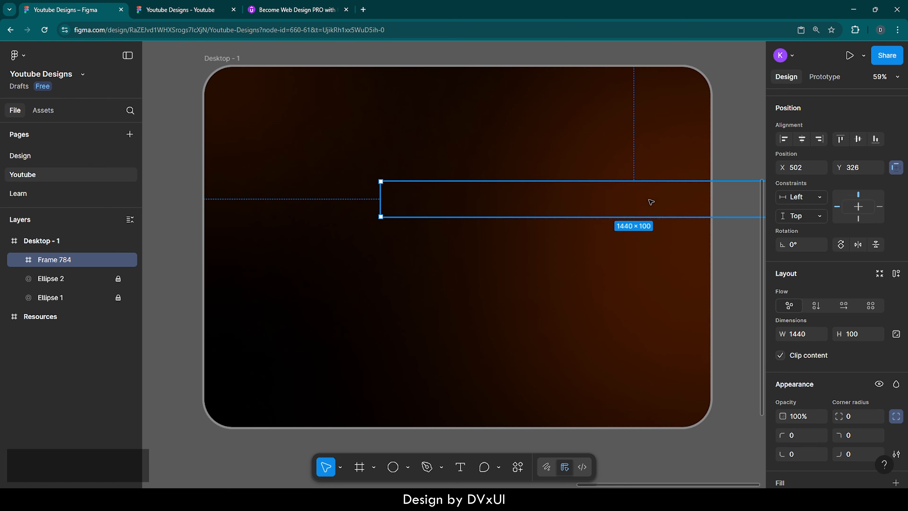
click(803, 140)
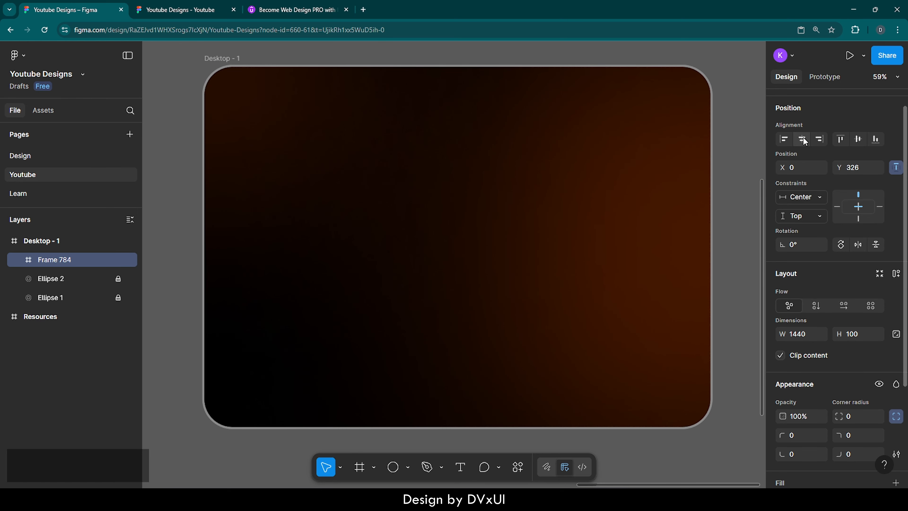
click(841, 139)
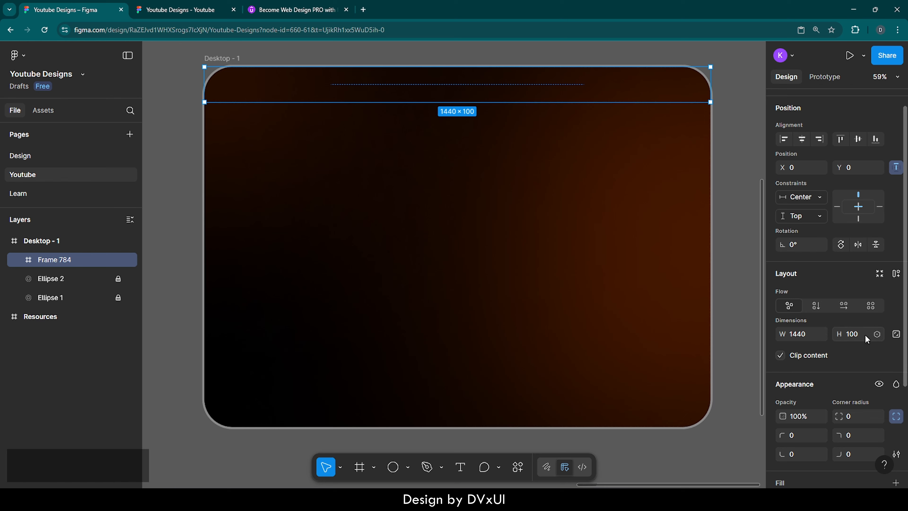
click(896, 336)
Give the nested frame at the top a black 000000 fill at 20% opacity
scroll(833, 376, down, 5)
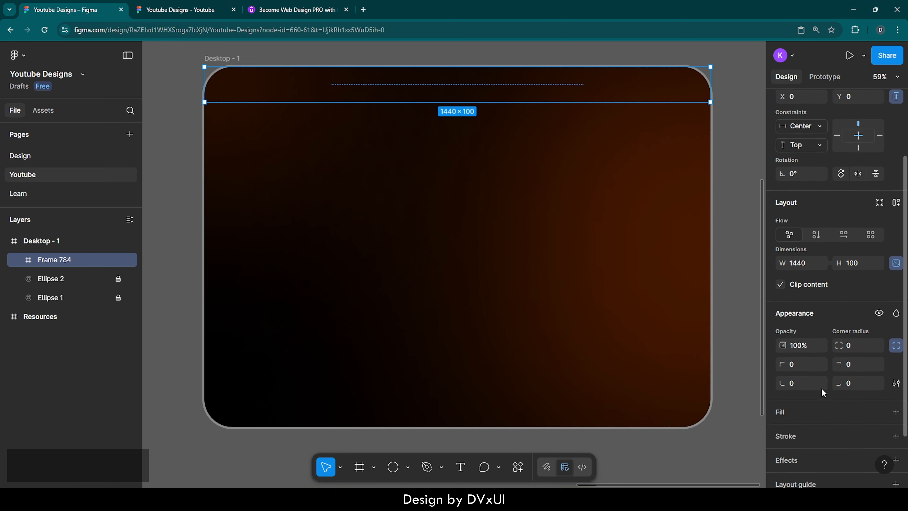
click(796, 375)
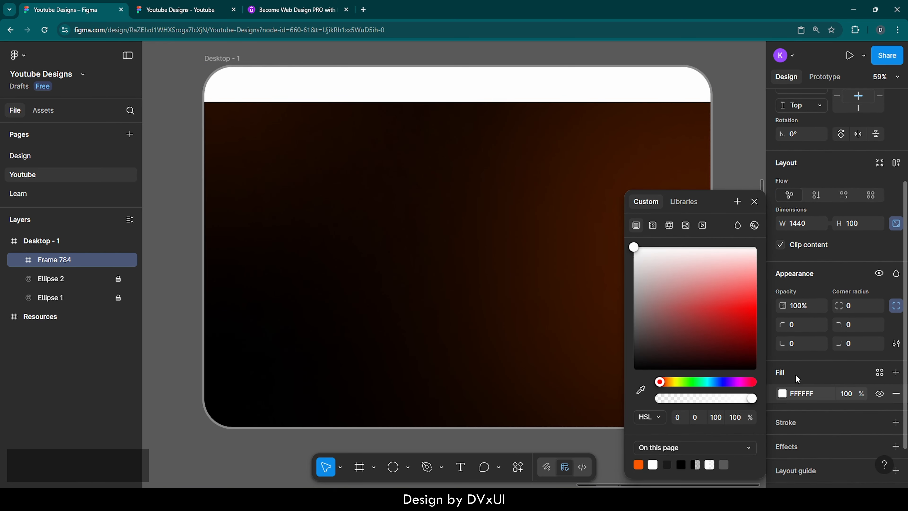
click(804, 394)
double_click(804, 393)
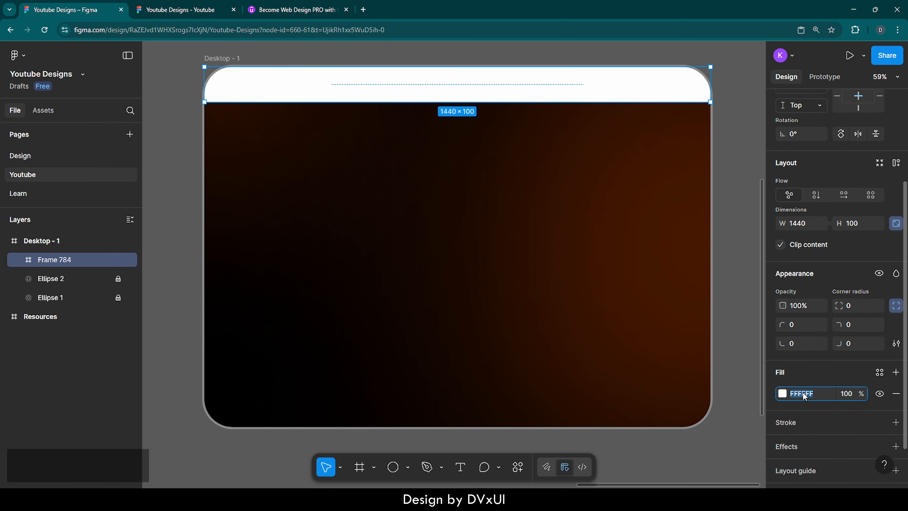
text(00)
key(Return)
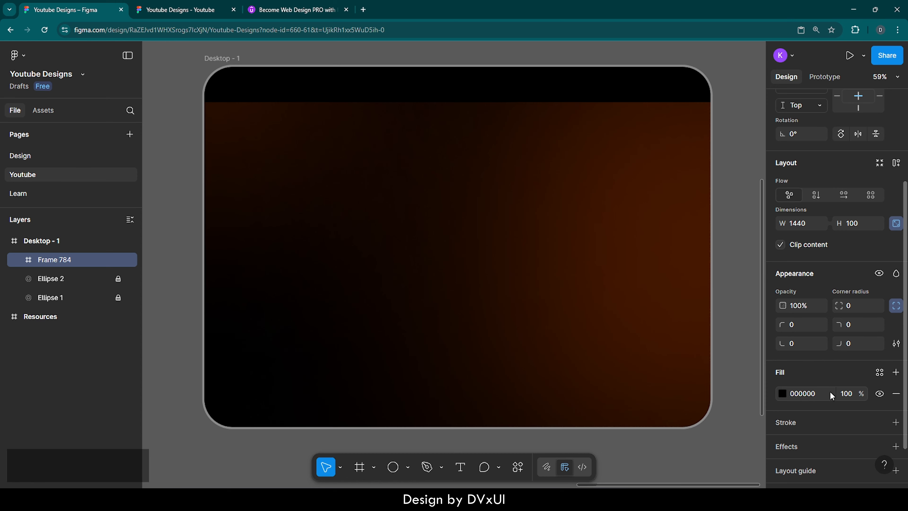
click(843, 392)
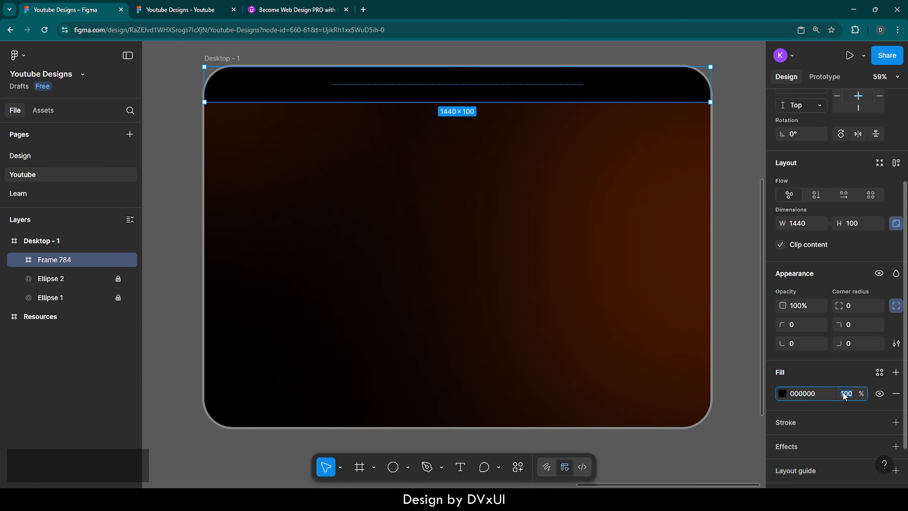
text(20)
key(Return)
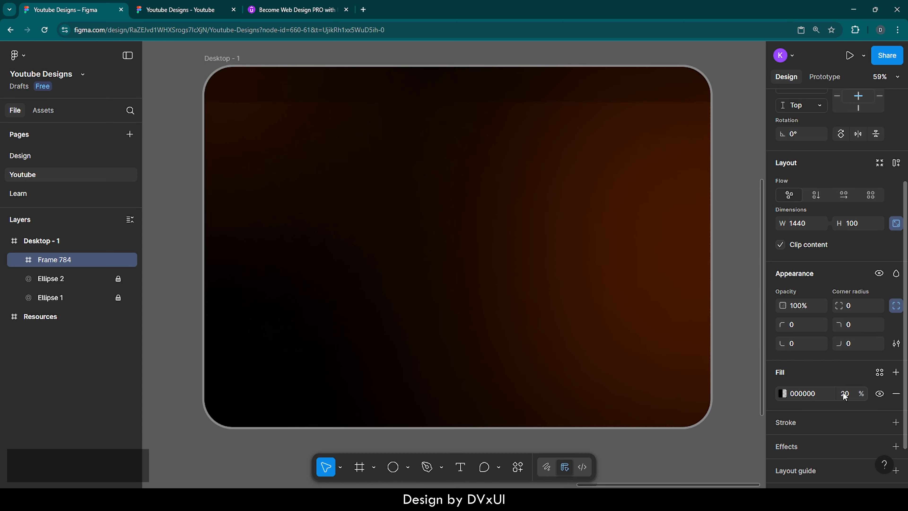
click(695, 179)
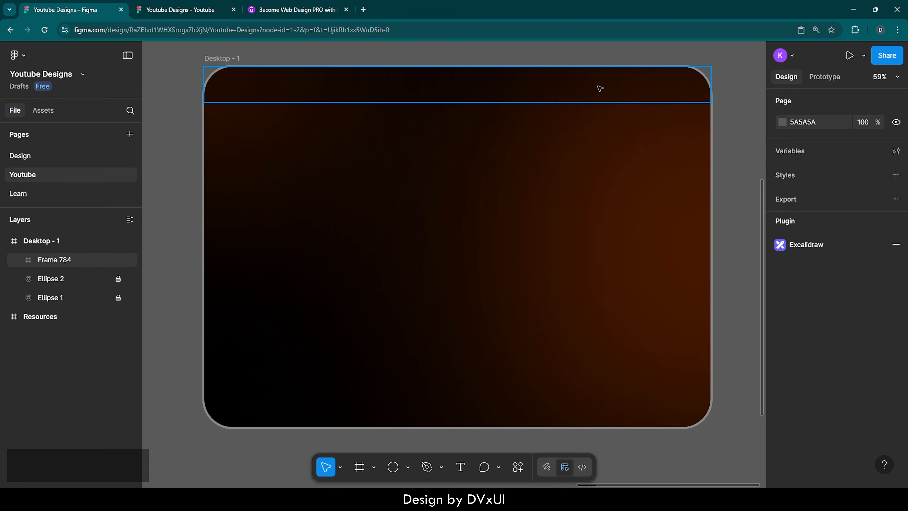
click(624, 93)
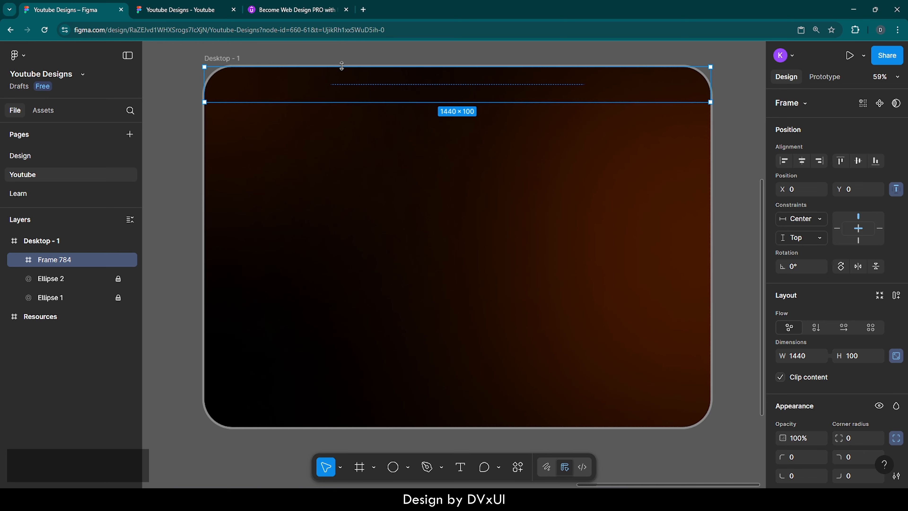
click(285, 55)
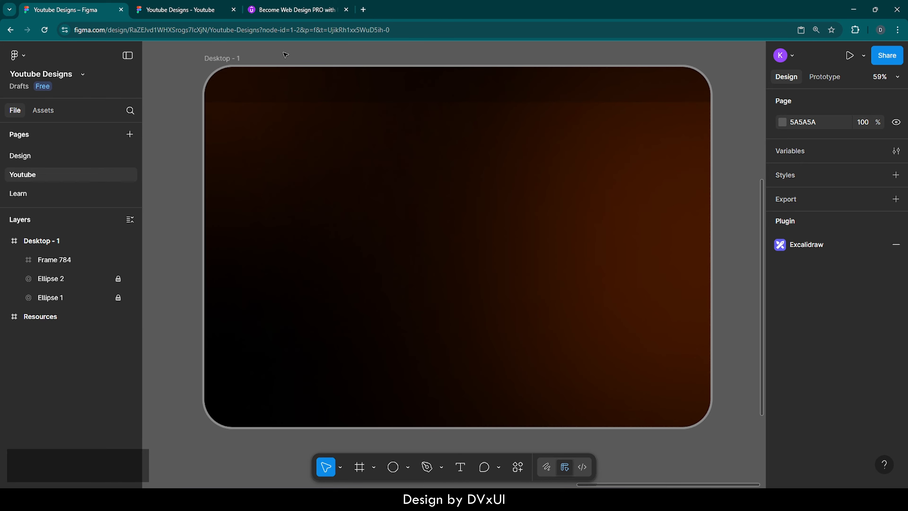
Add a layout guide to the desktop frame and switch its type from grid to columns
click(221, 58)
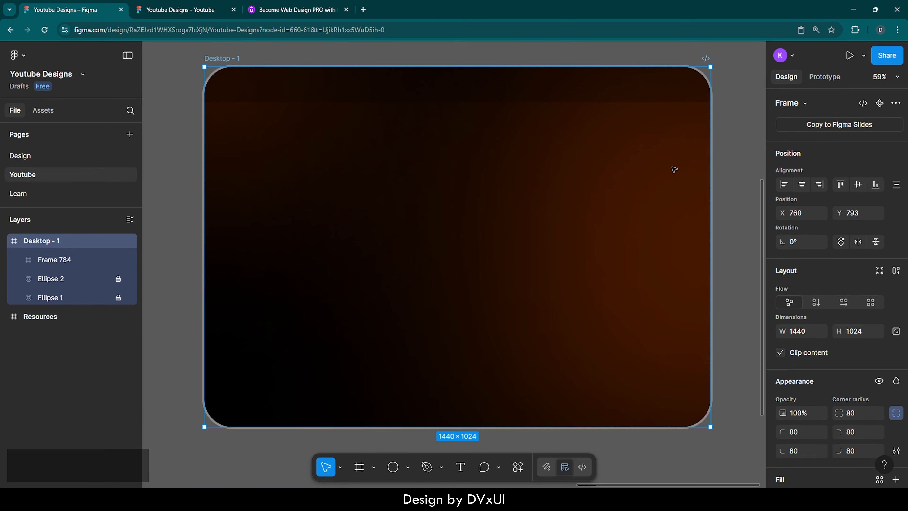
scroll(849, 307, down, 9)
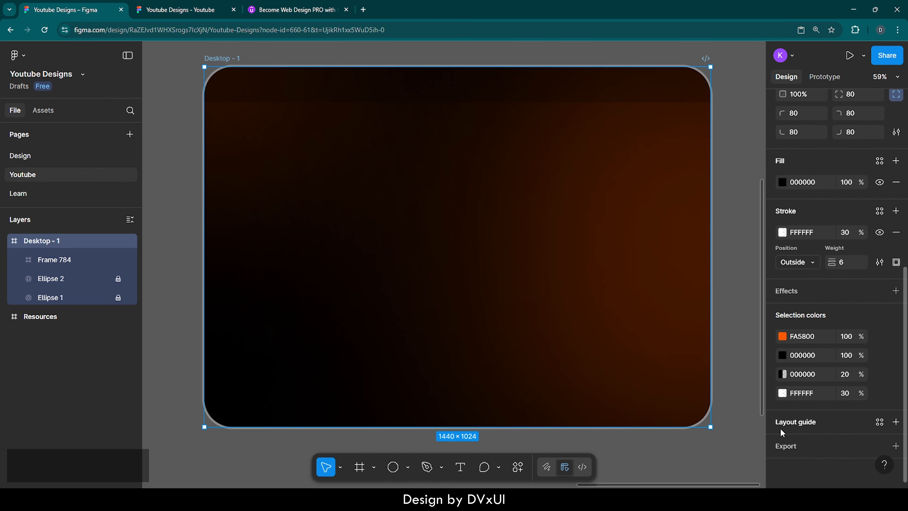
click(803, 424)
click(650, 419)
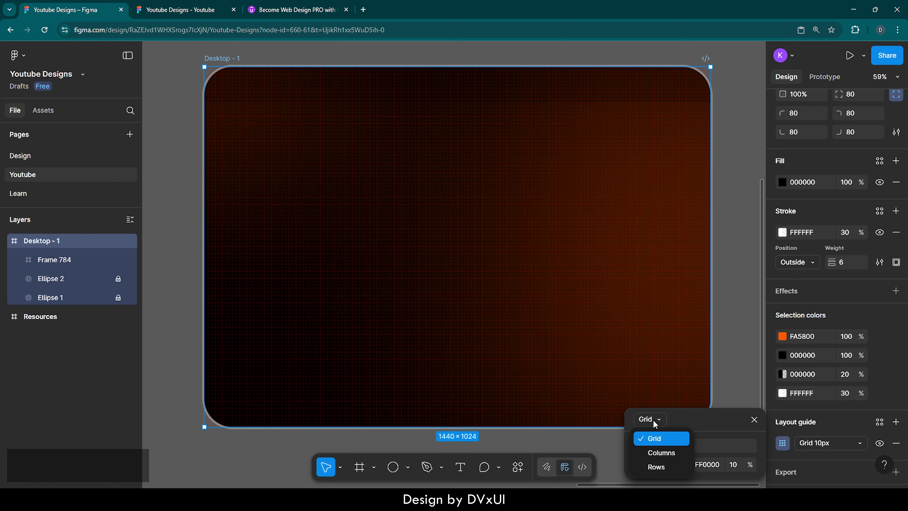
click(659, 451)
Set the desktop frame's column guide to a count of 16 with a margin of 120
click(691, 368)
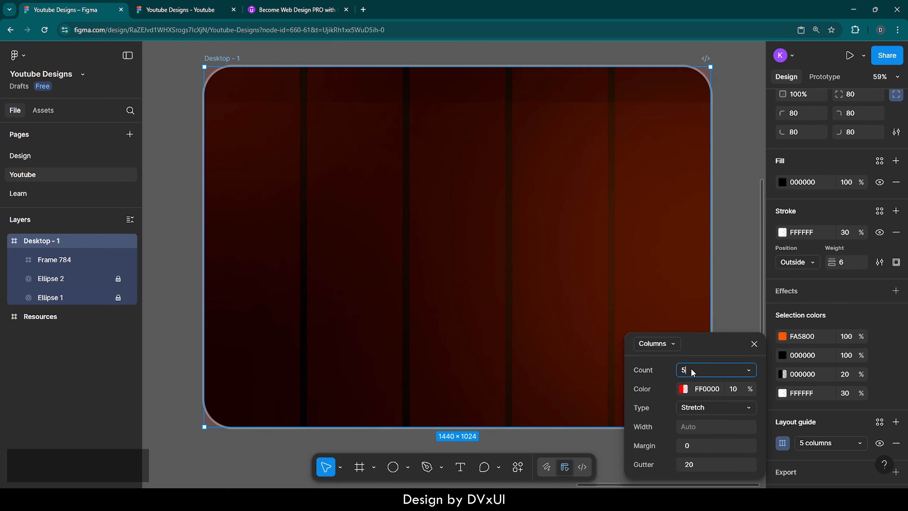
text(16)
key(Return)
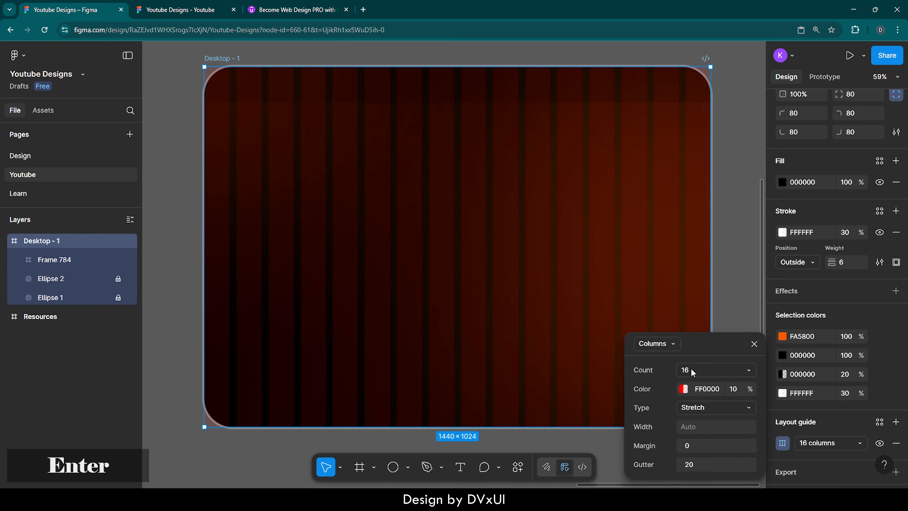
click(694, 444)
text(120)
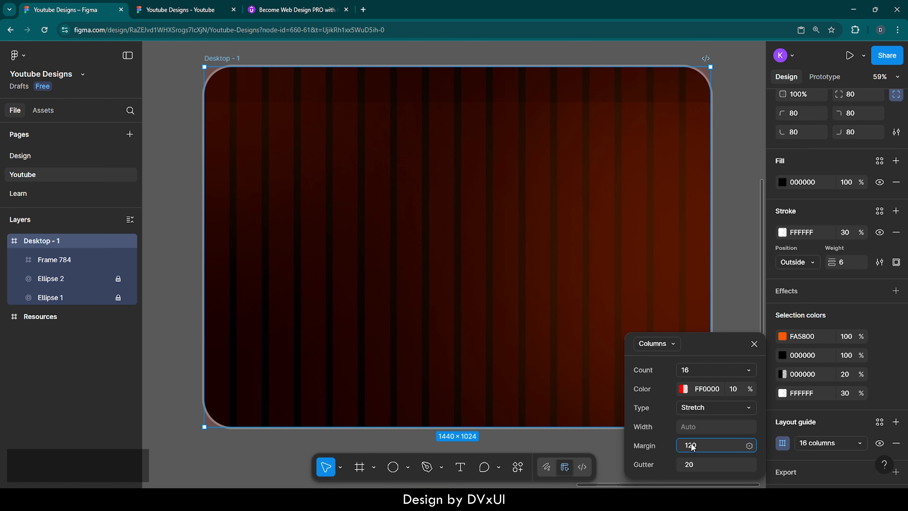
key(Return)
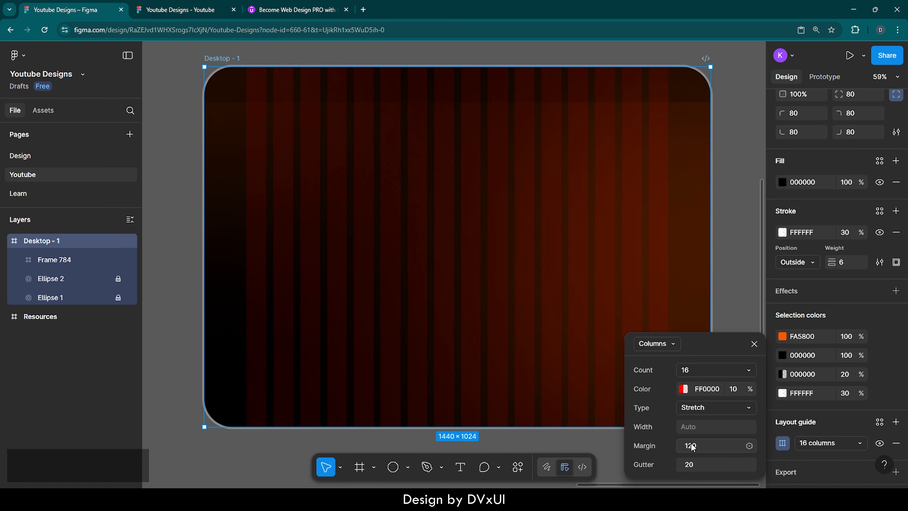
Switch to the Udemy page of the "Become Web Design PRO with Figma in 2025" course, look through its content, and return to Figma
click(282, 16)
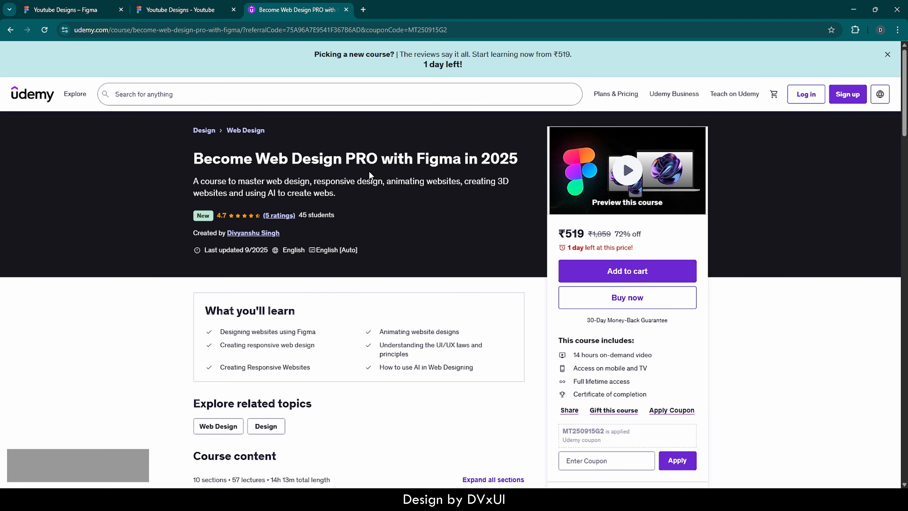
scroll(369, 174, down, 10)
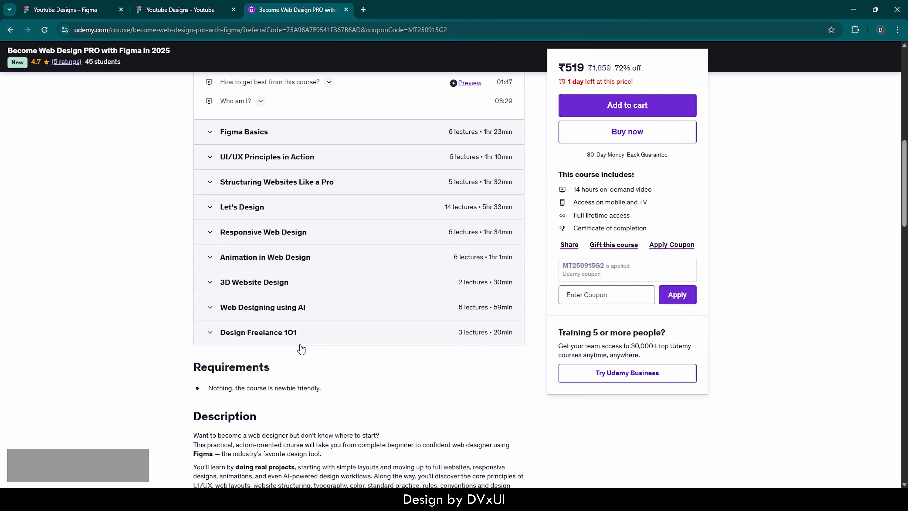
scroll(301, 349, up, 15)
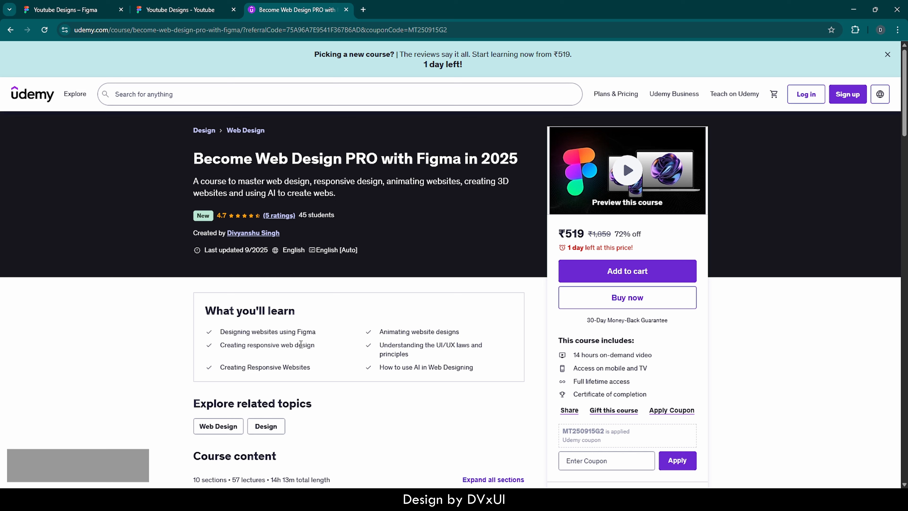
click(72, 16)
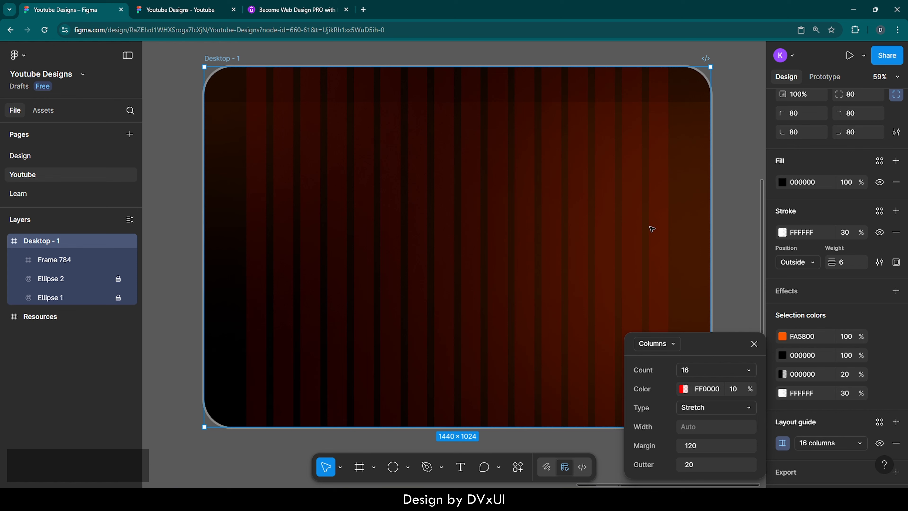
Change the column guide's colour to white FFFFFF and close the guide settings
click(704, 390)
text(F)
key(Return)
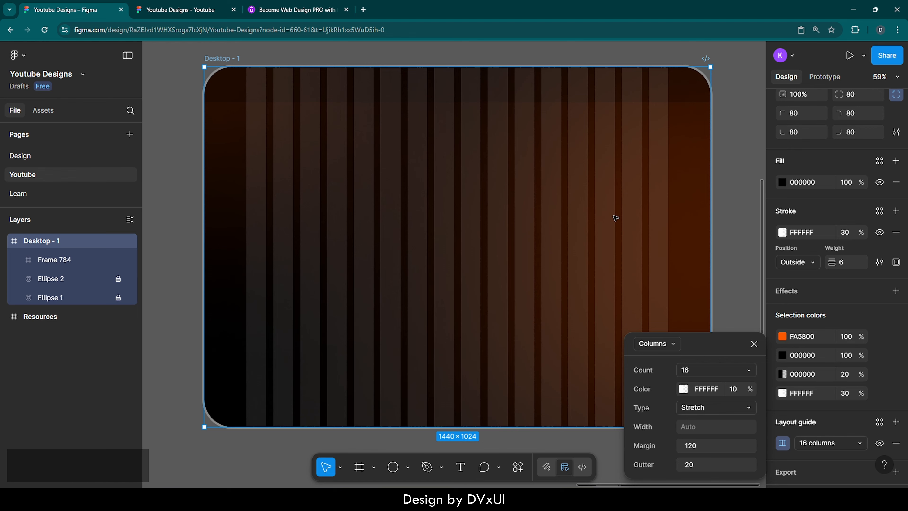
click(754, 343)
click(735, 253)
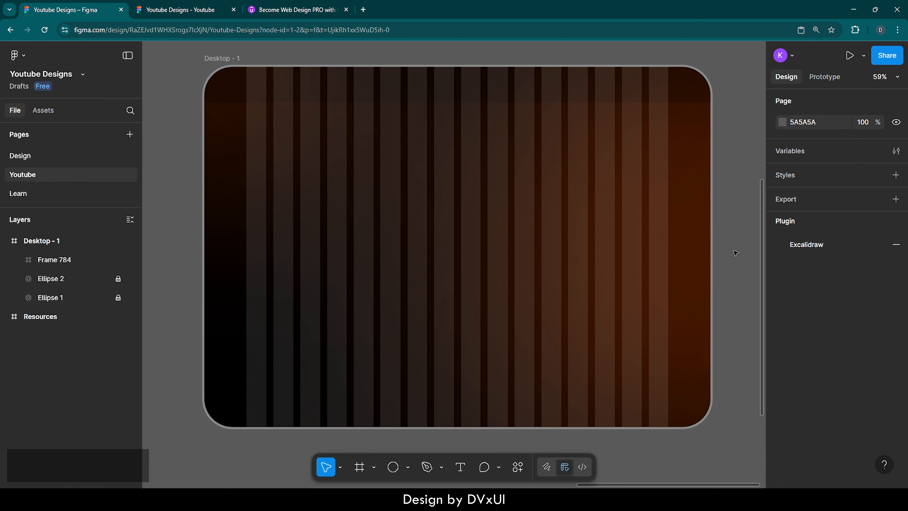
Add the text "ublobs" inside the top bar, near the left edge of the first column
click(432, 99)
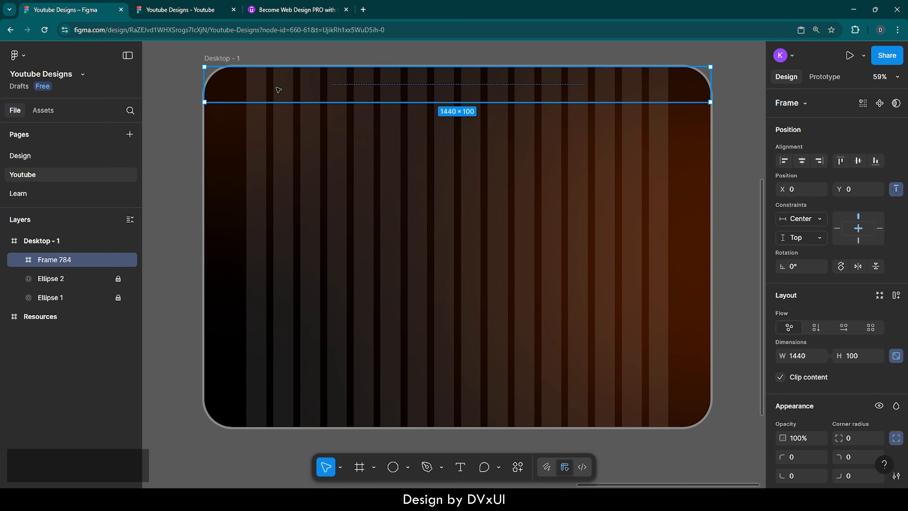
scroll(244, 63, up, 5)
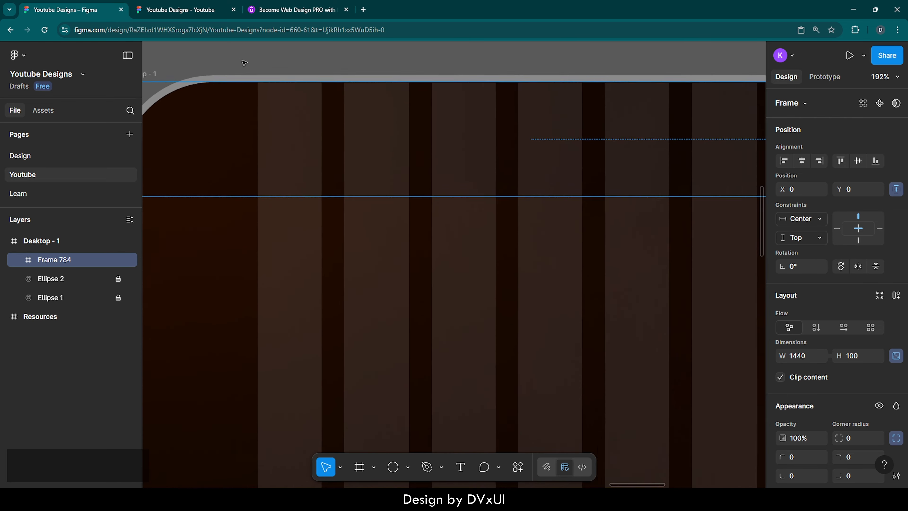
key(t)
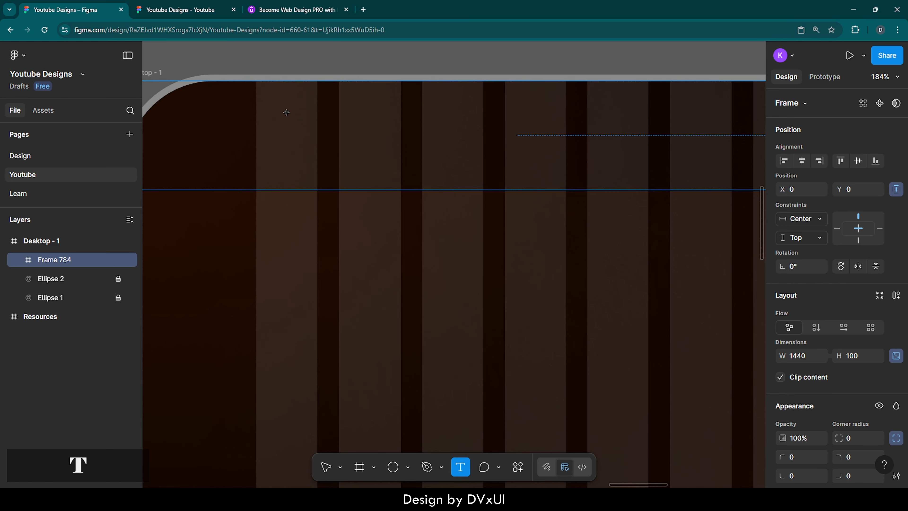
click(267, 123)
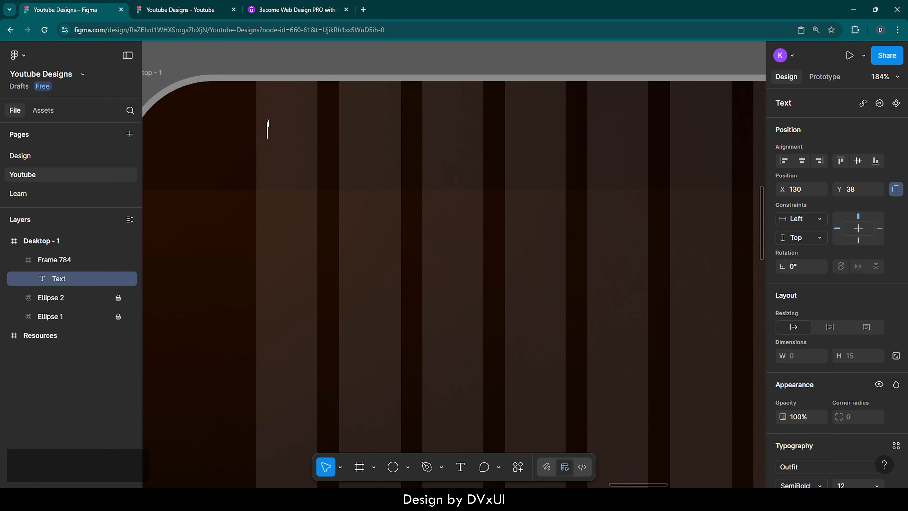
text(ublobs)
Set the "ublobs" text to font size 32 and Medium weight
key(ctrl+a)
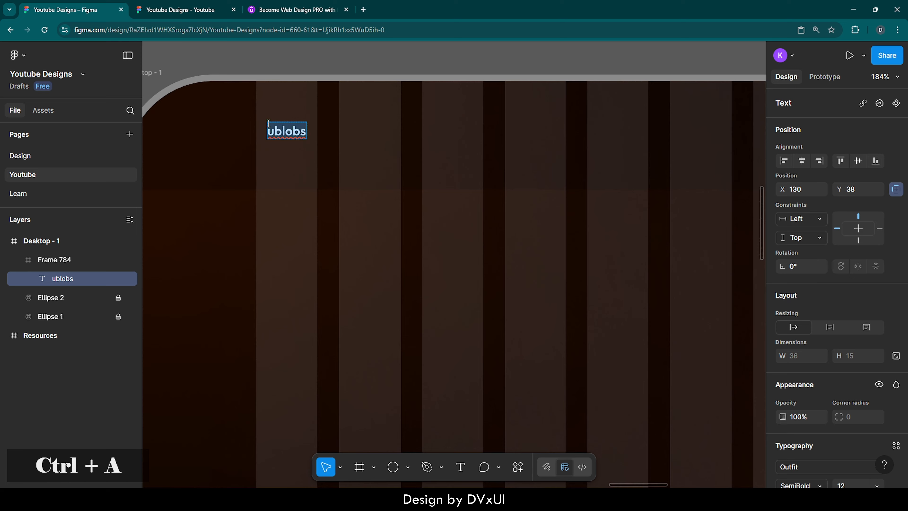
scroll(820, 413, down, 5)
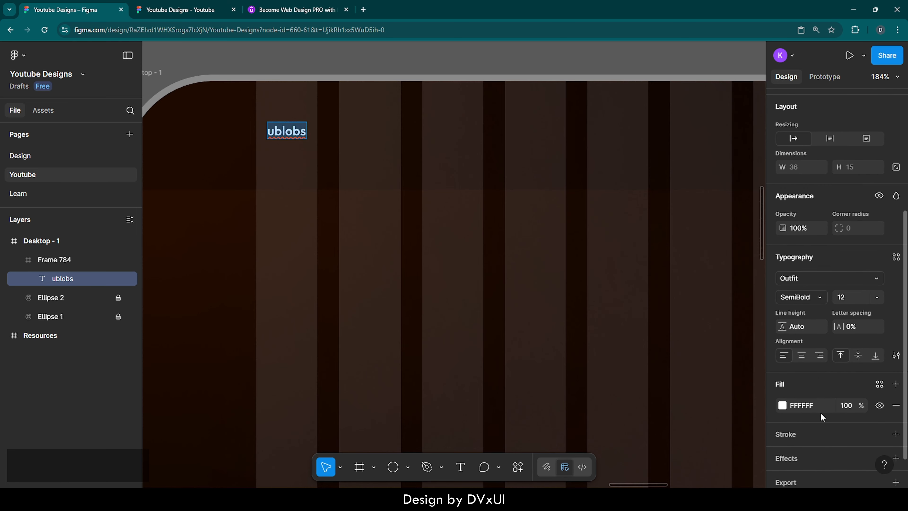
click(850, 299)
text(32)
key(Return)
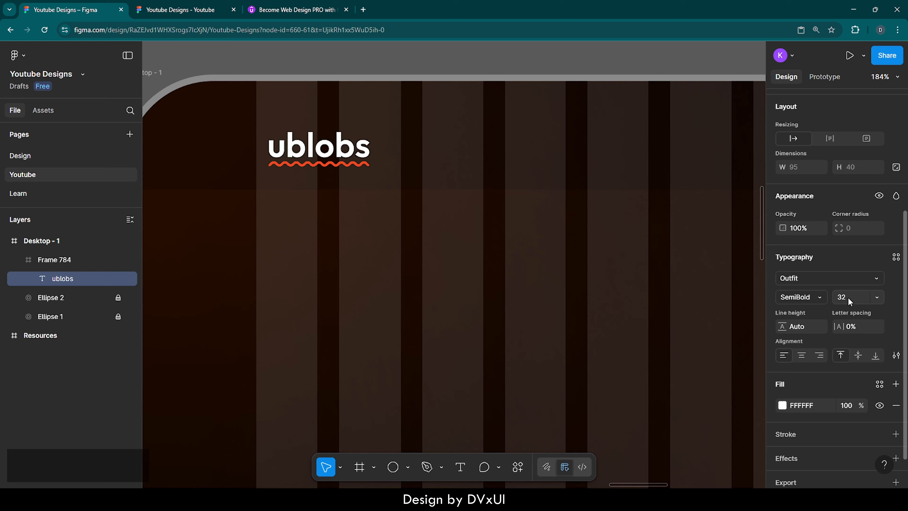
click(813, 297)
click(806, 281)
scroll(815, 243, up, 1)
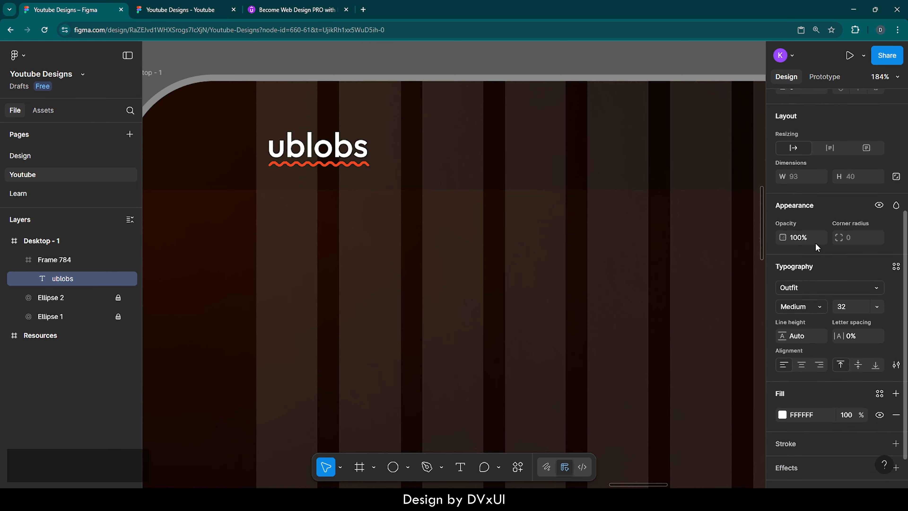
Centre the "ublobs" text vertically in the top bar and shift it left to X 119, along the first column's edge
scroll(815, 243, up, 5)
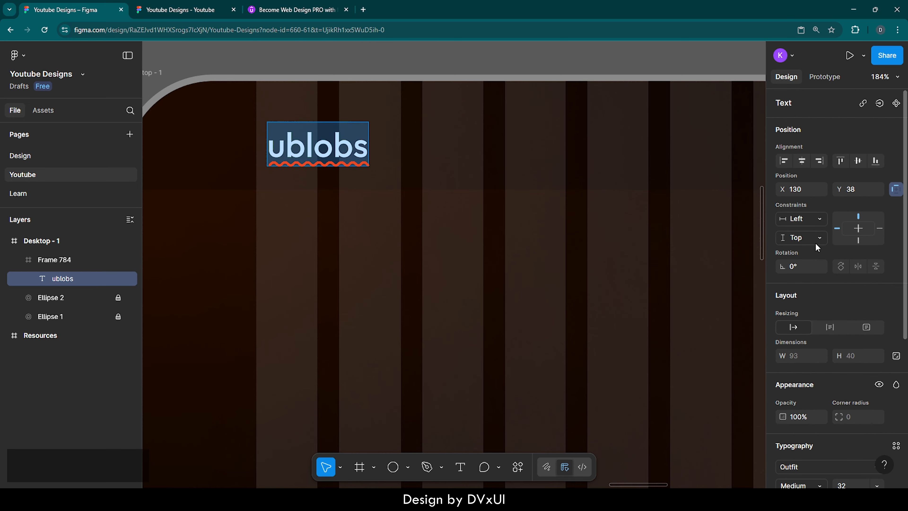
click(858, 162)
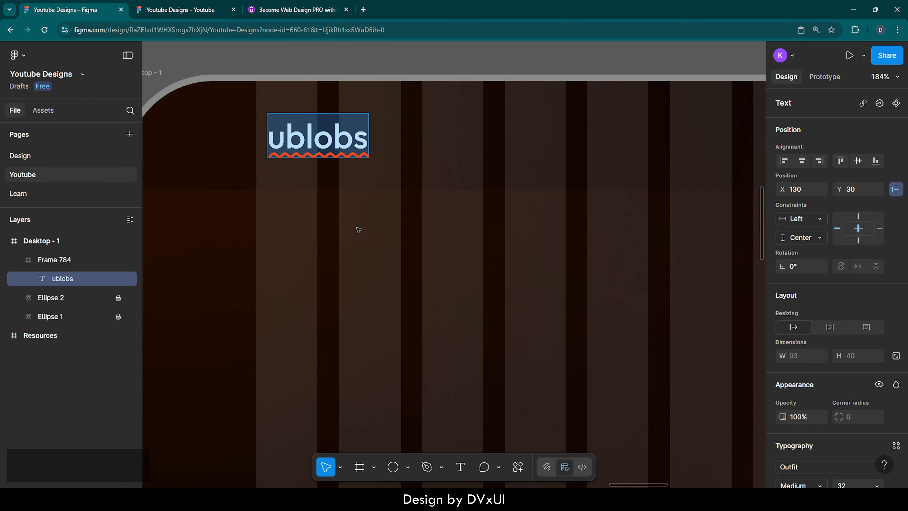
key(Escape)
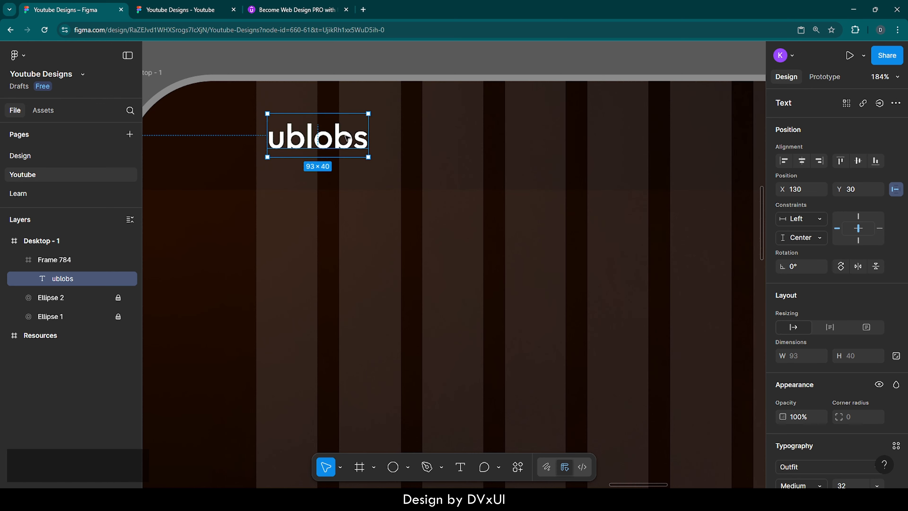
key(shift+Left)
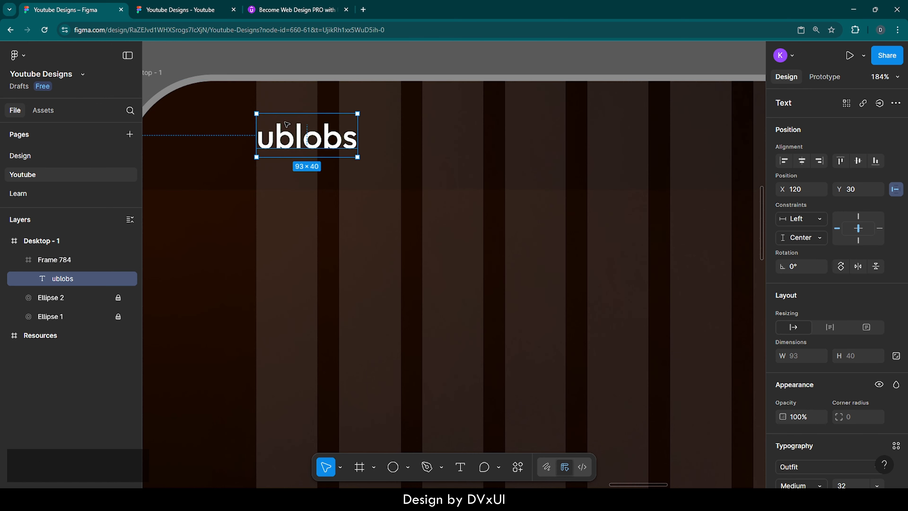
key(Left)
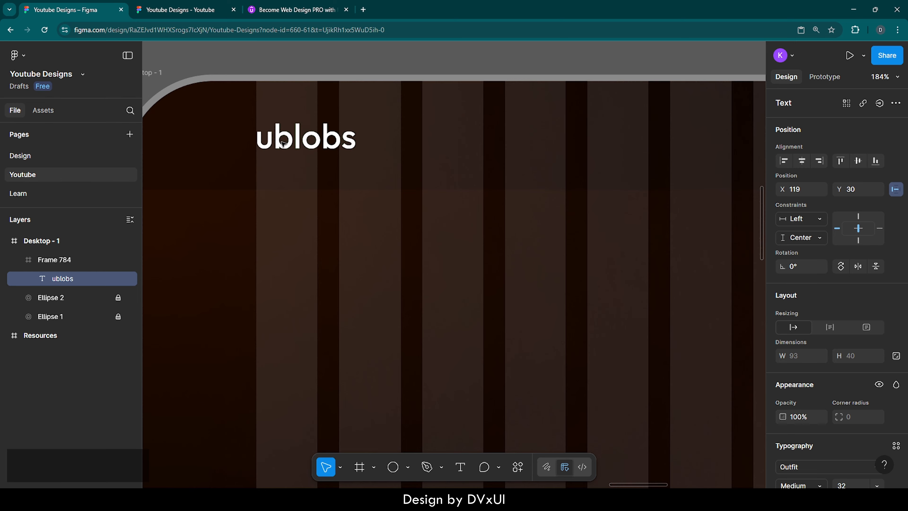
click(318, 252)
Colour only the letter "u" of the "ublobs" text with the page's orange FA5800
double_click(298, 141)
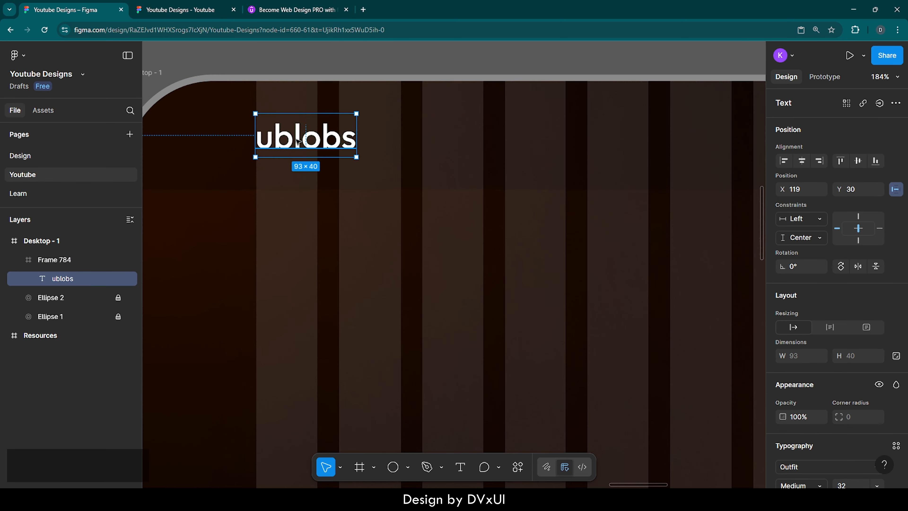
double_click(297, 141)
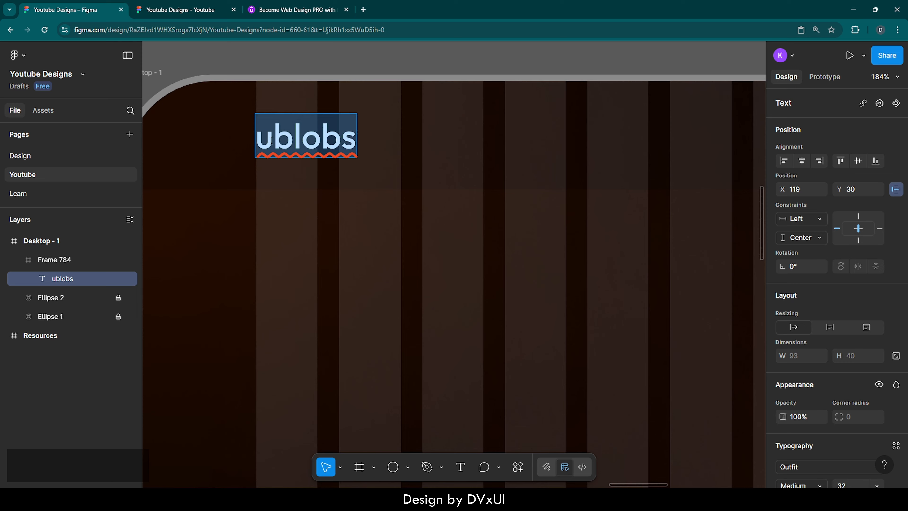
drag(271, 140, 262, 140)
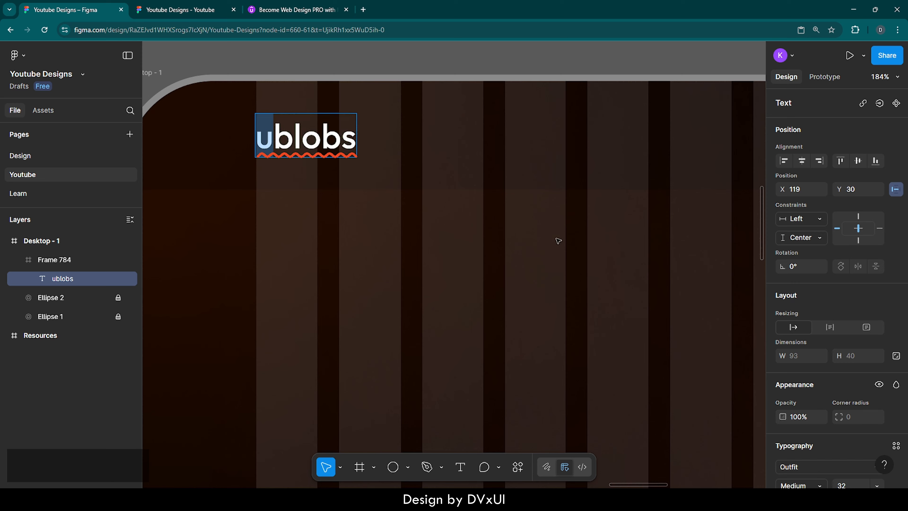
scroll(821, 368, down, 5)
click(783, 370)
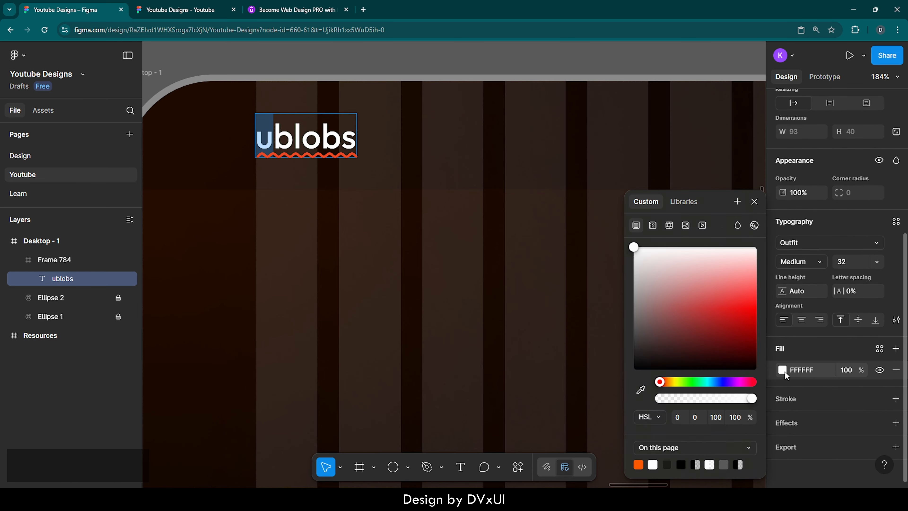
click(638, 464)
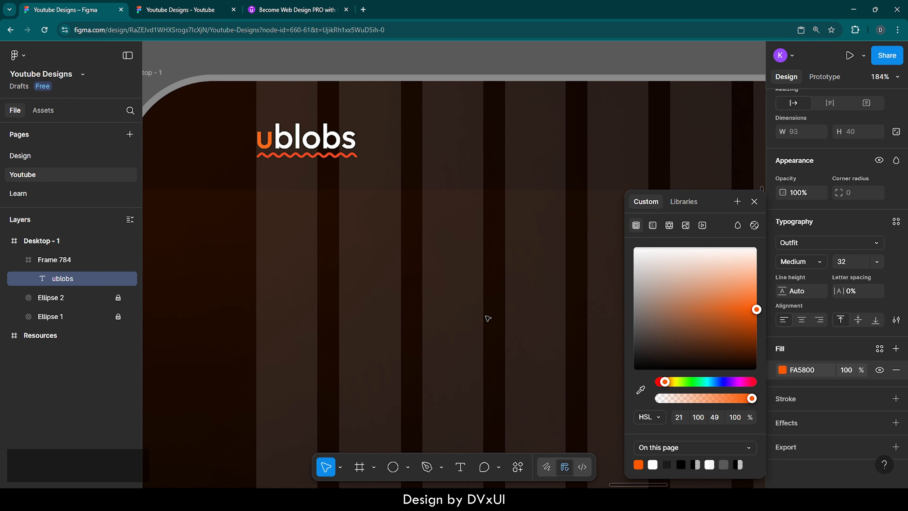
key(Escape)
key(Escape)
scroll(450, 281, right, 2)
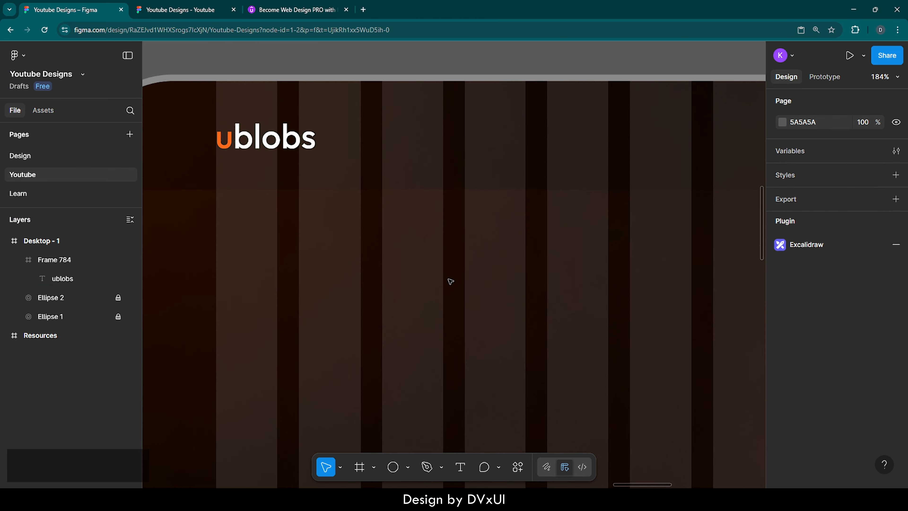
scroll(450, 282, down, 6)
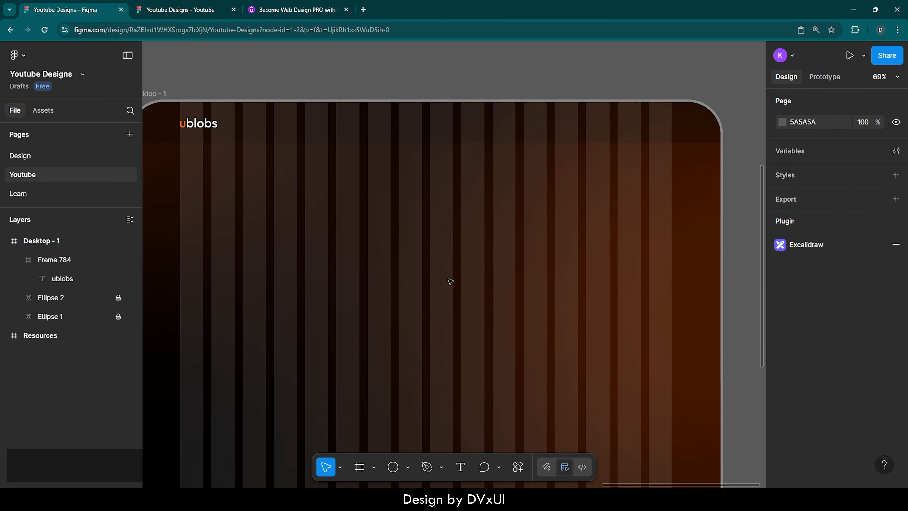
scroll(451, 282, down, 1)
scroll(451, 281, left, 1)
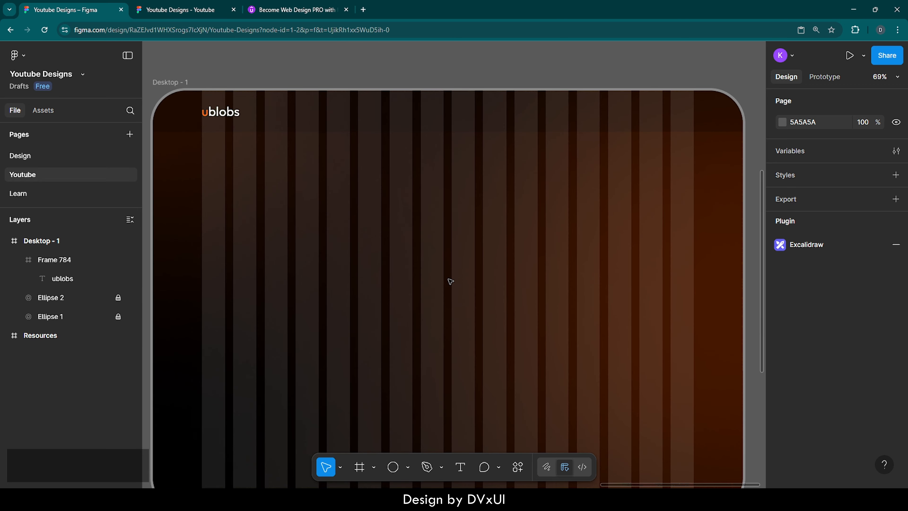
scroll(451, 281, down, 1)
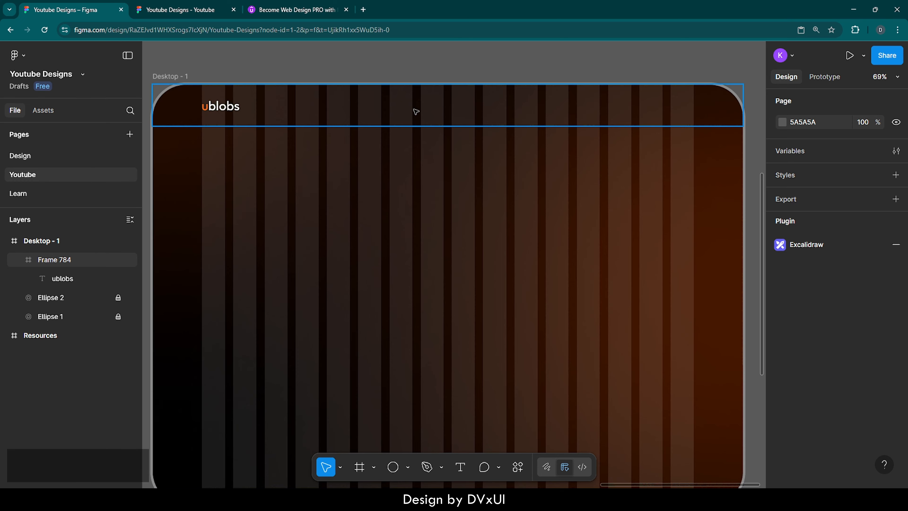
Add the text "Home" near the middle of the top bar
ctrl+scroll(431, 105, up, 5)
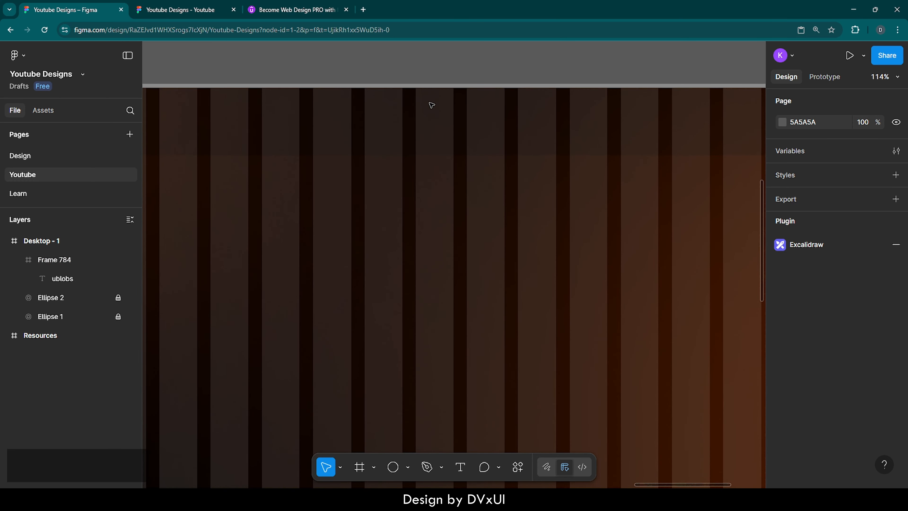
key(t)
click(357, 115)
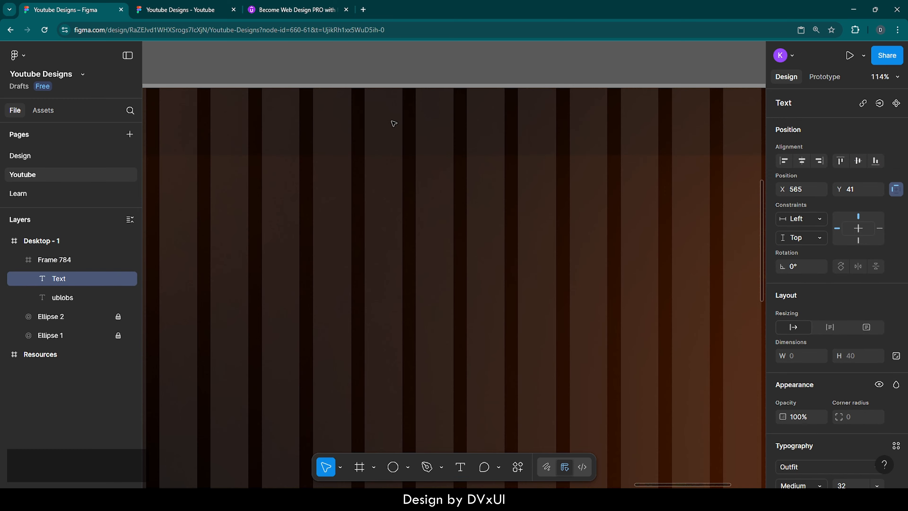
text(Home)
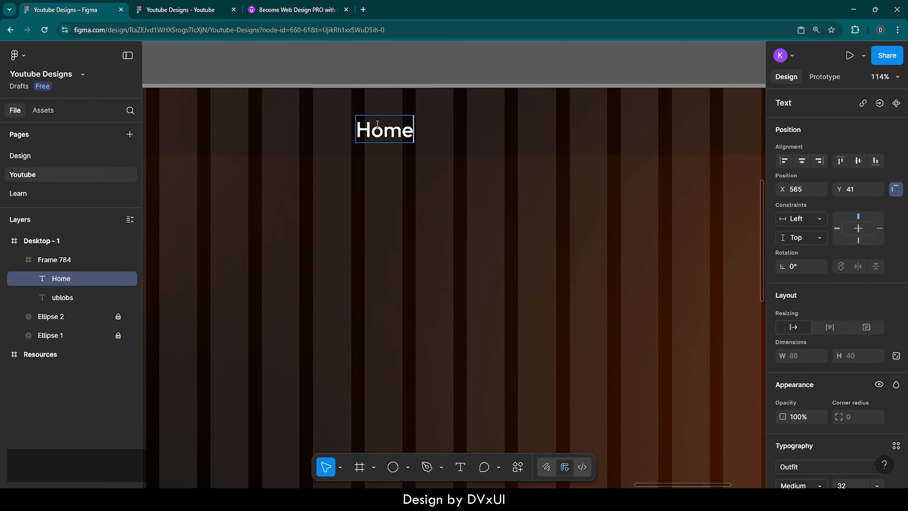
key(Escape)
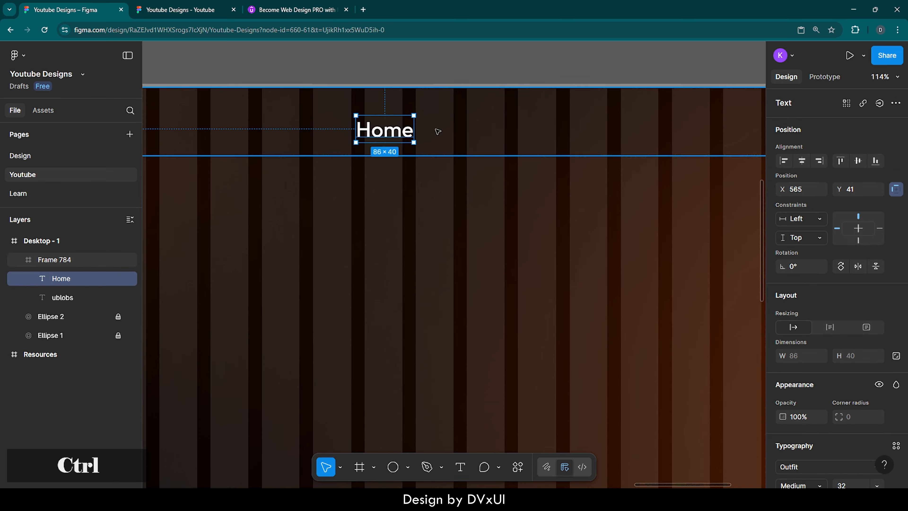
Duplicate the "Home" text, place the copy just right of it, and change its wording to "Community"
key(ctrl+d)
drag(387, 135, 463, 131)
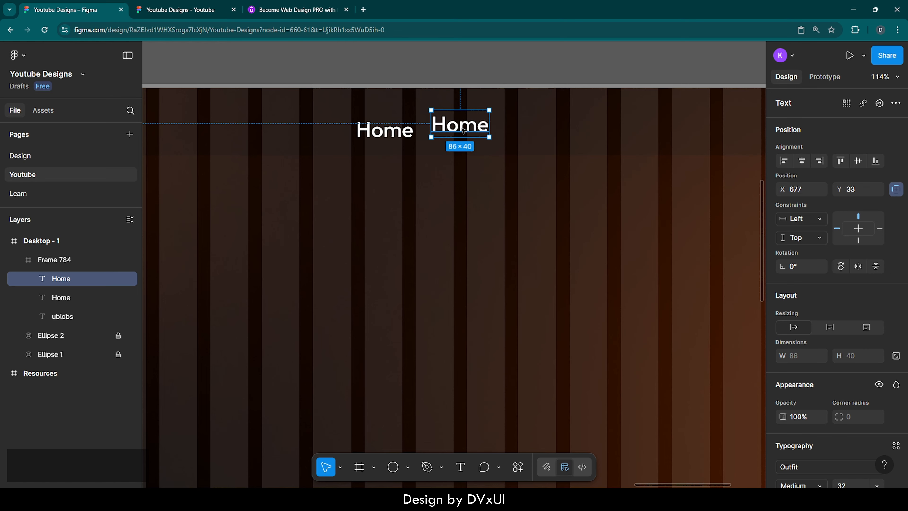
double_click(463, 131)
key(BackSpace)
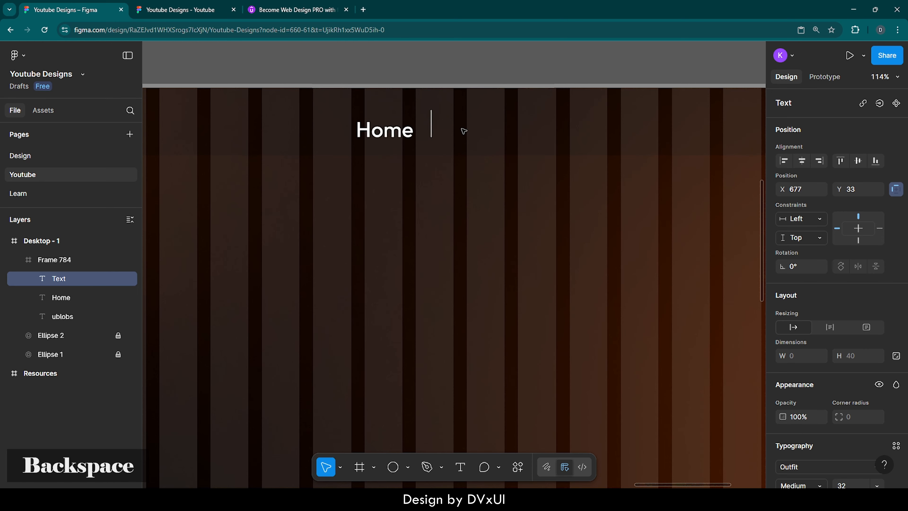
text(Comunity)
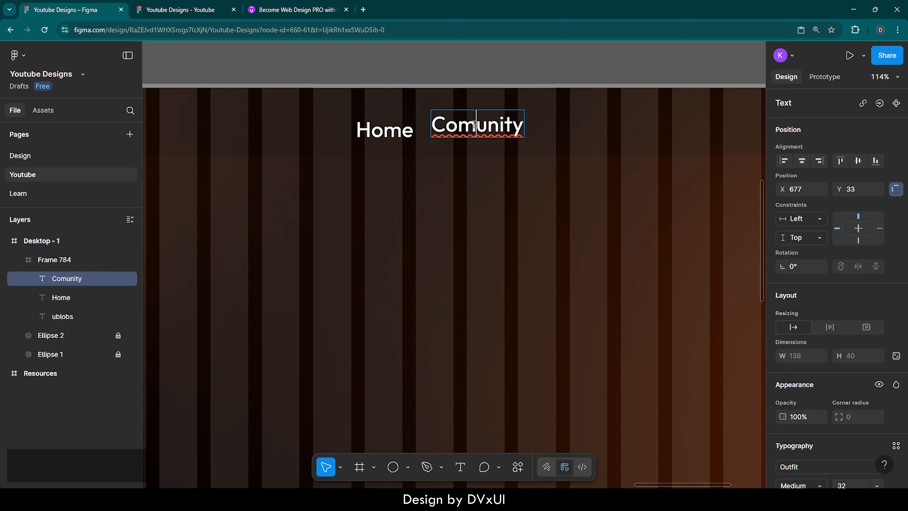
text(m)
key(Escape)
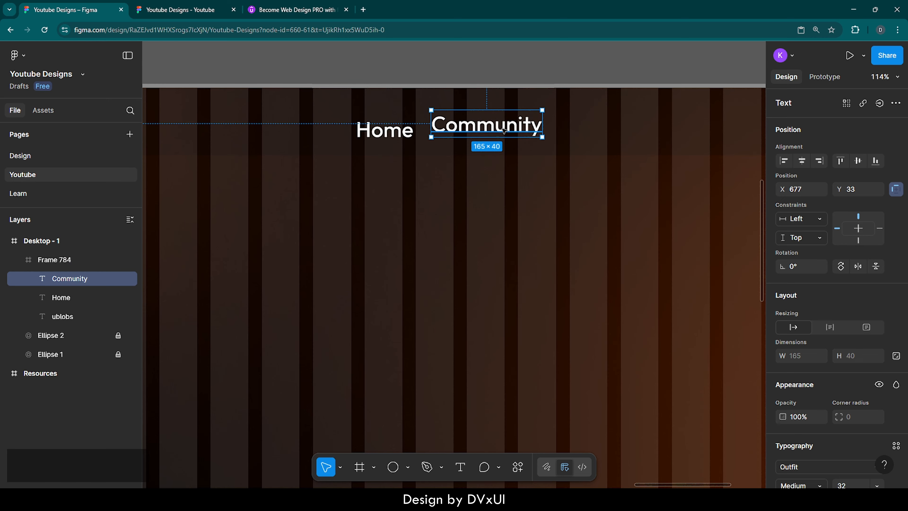
Duplicate the "Community" text, place the copy to its right, and change its wording to "About"
key(ctrl+d)
drag(504, 131, 627, 126)
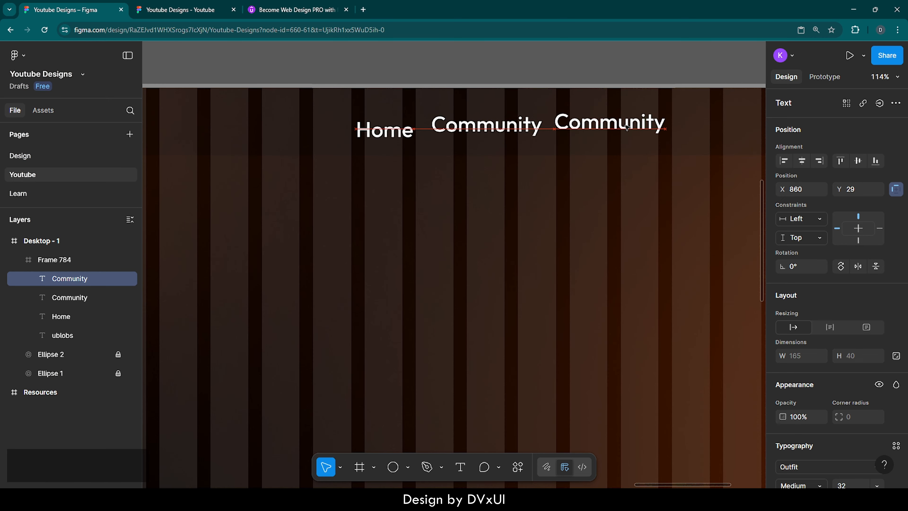
double_click(626, 126)
key(BackSpace)
text(Ab)
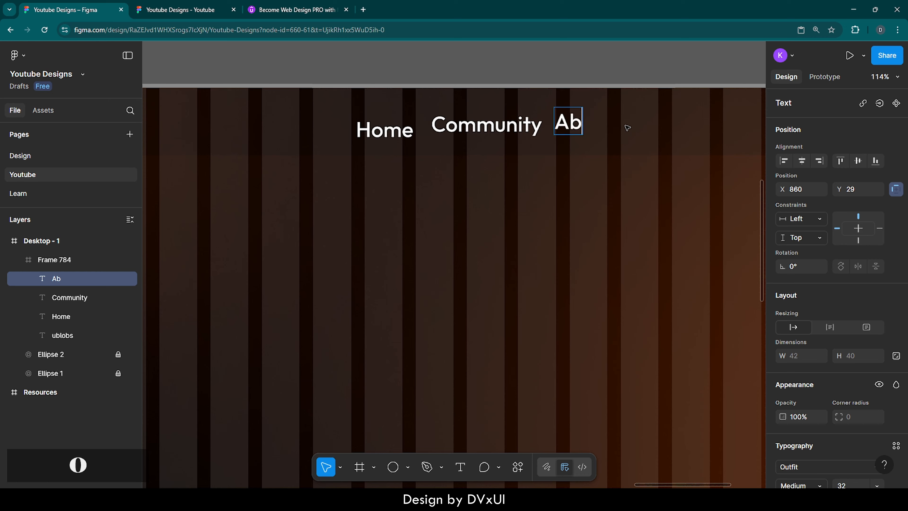
text(out)
key(Escape)
Duplicate the "About" text, place the copy to its right, and change its wording to "Contact"
key(ctrl+d)
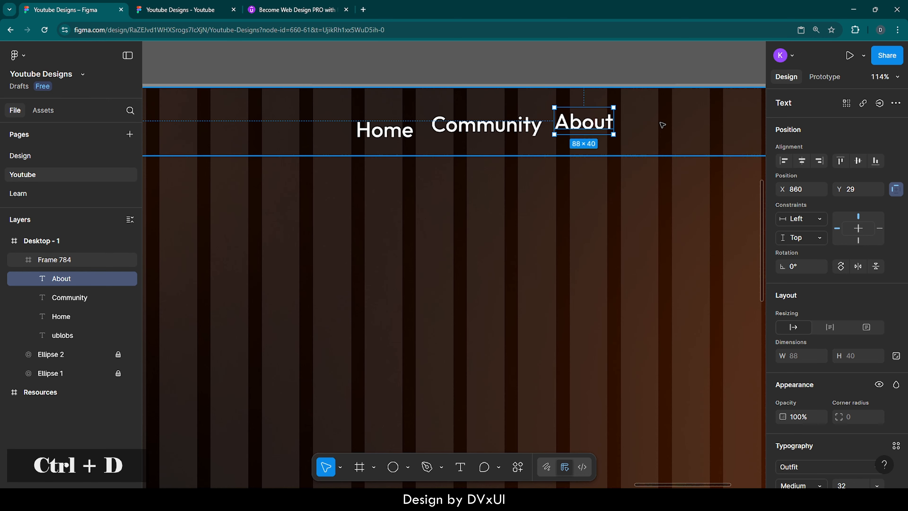
drag(594, 123, 664, 125)
double_click(668, 129)
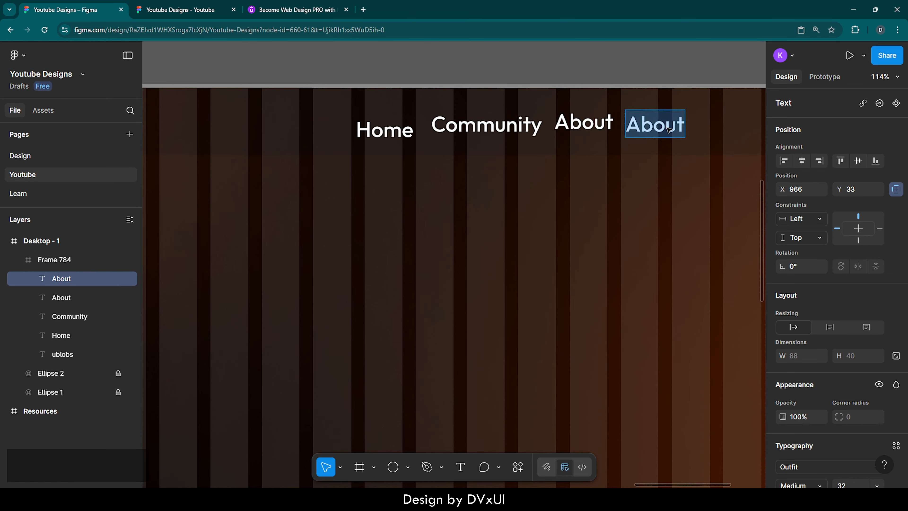
key(BackSpace)
text(Contac)
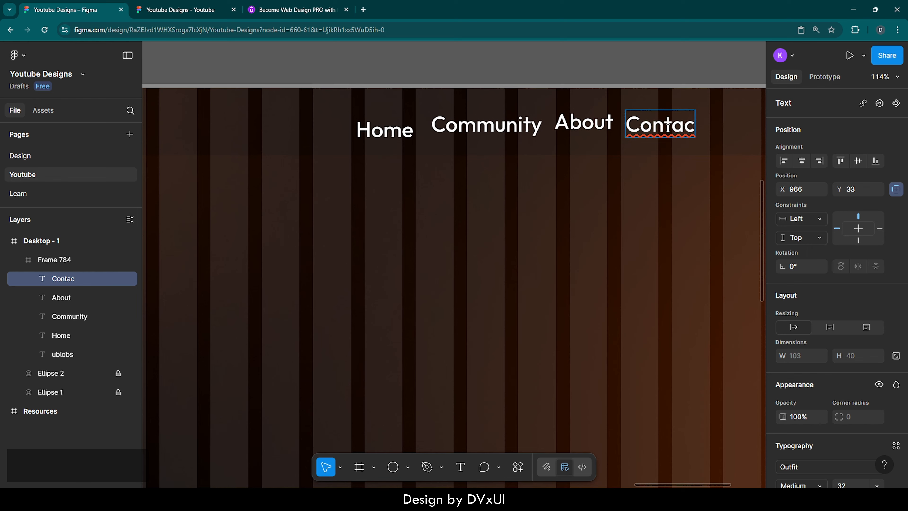
text(t)
key(Escape)
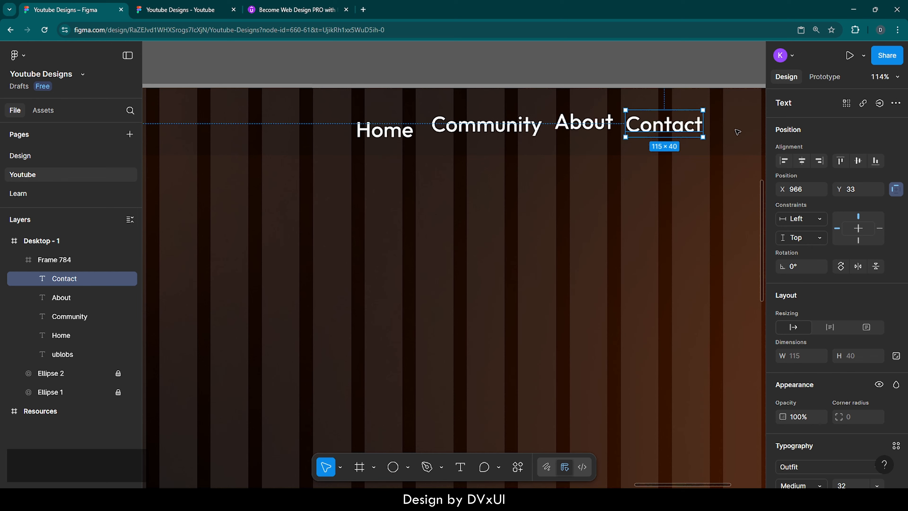
Set the Home, Community, About and Contact texts together to font size 20 and 70% fill opacity
shift+click(604, 125)
shift+click(493, 124)
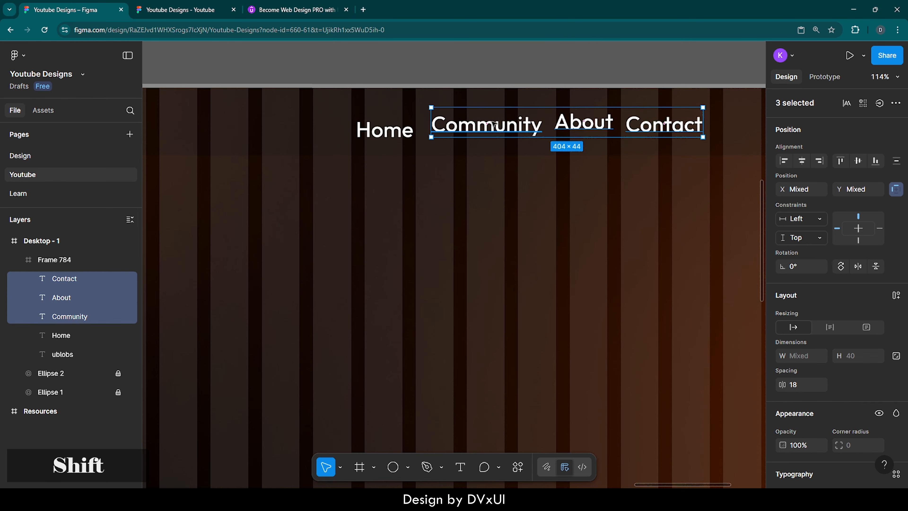
shift+click(399, 131)
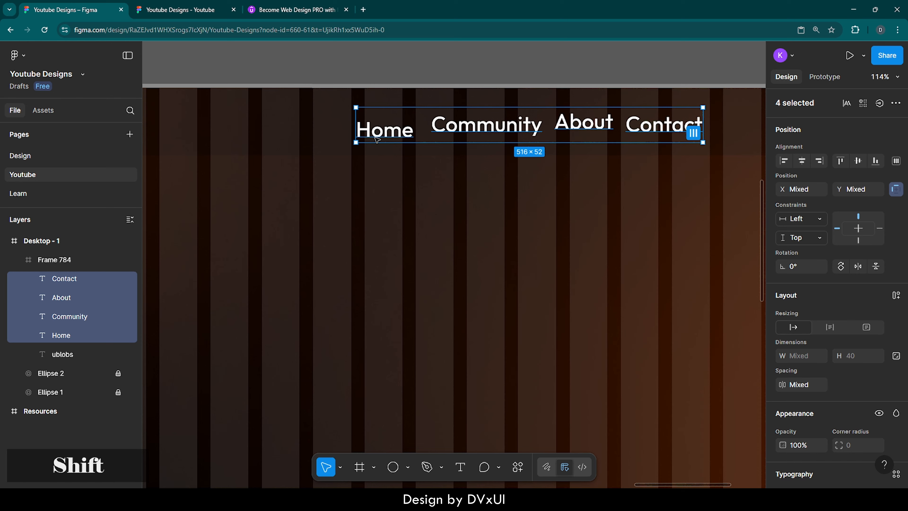
scroll(844, 391, down, 4)
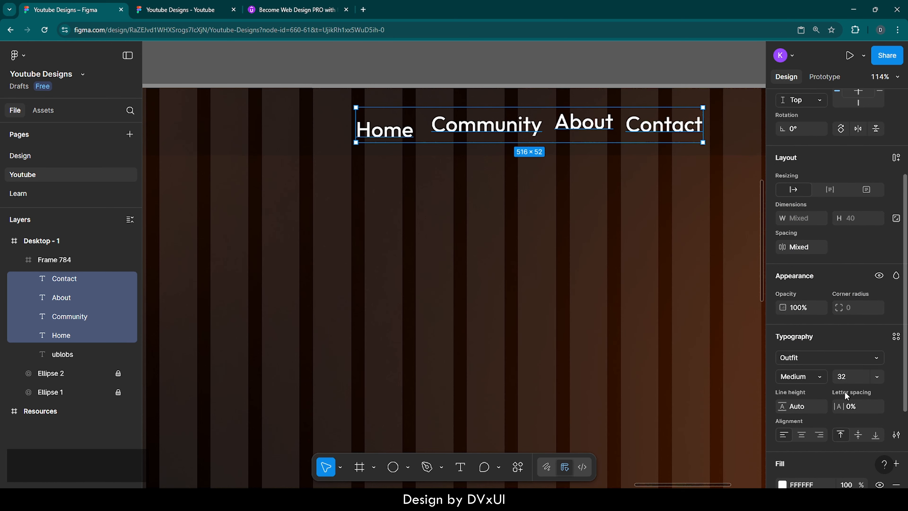
scroll(844, 391, down, 3)
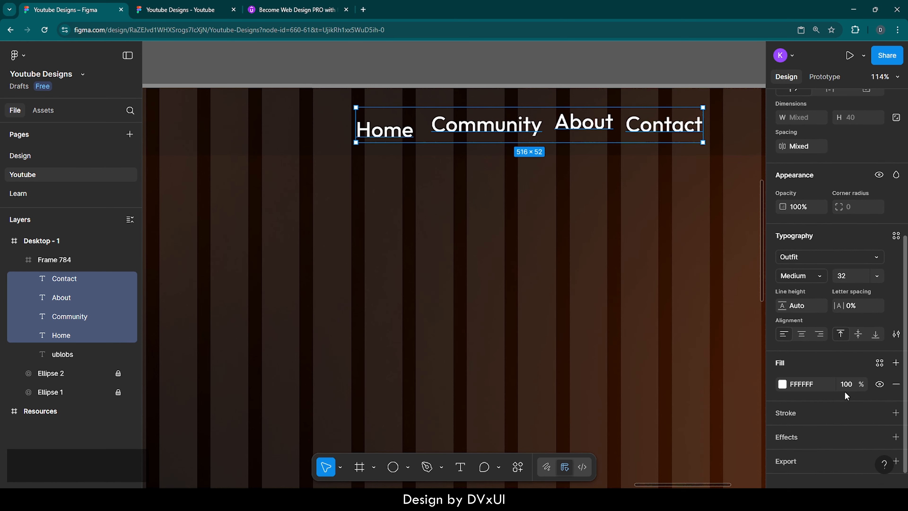
click(848, 276)
text(20)
key(Return)
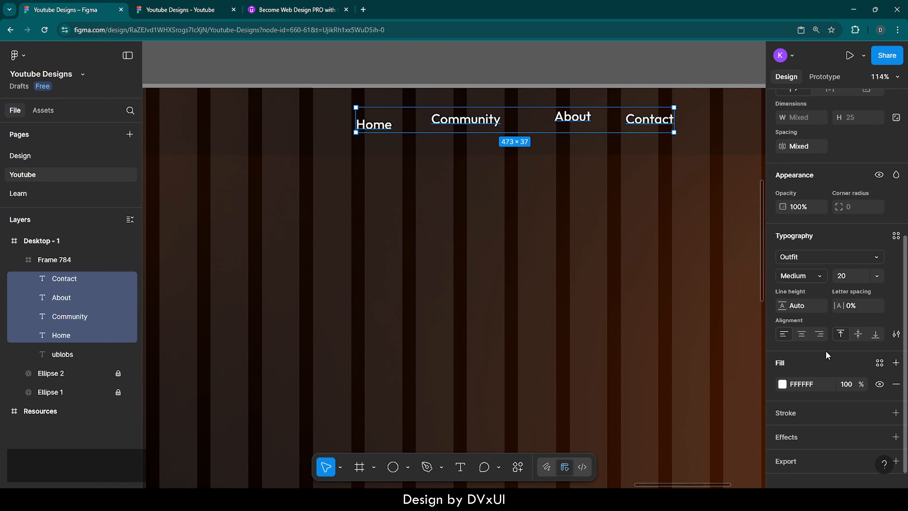
click(849, 384)
text(70)
key(Return)
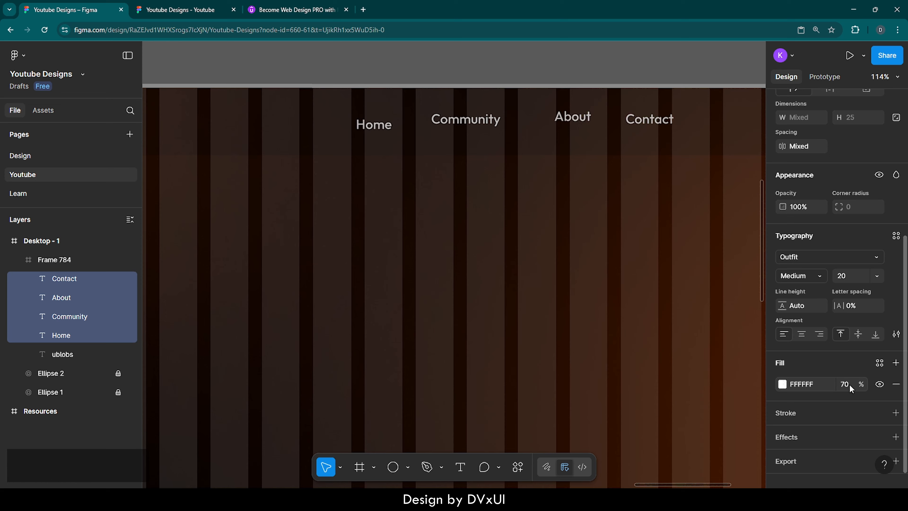
Combine the four navigation texts into a horizontal auto layout with a gap of 70
scroll(808, 219, up, 6)
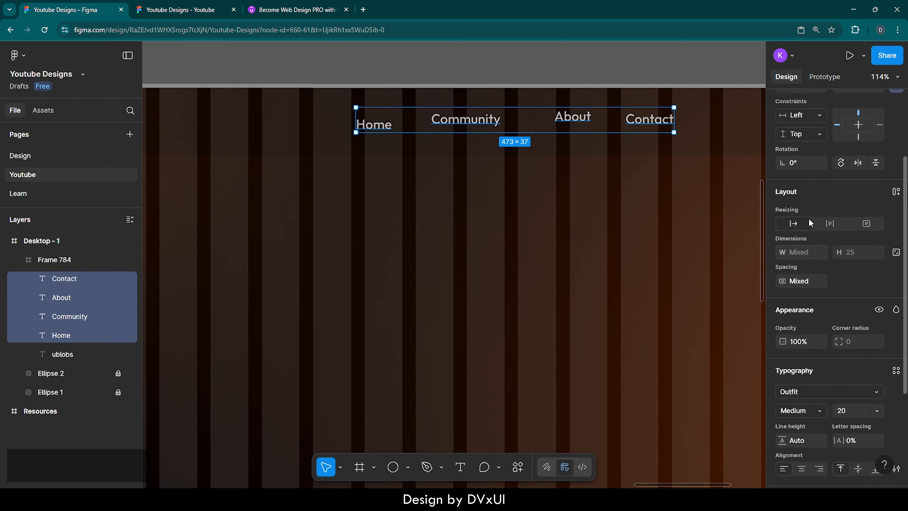
scroll(809, 219, up, 1)
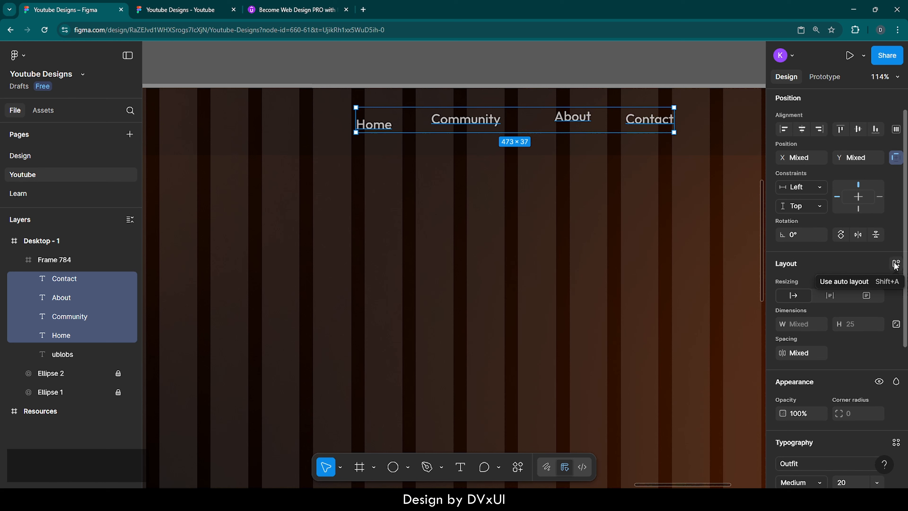
key(shift)
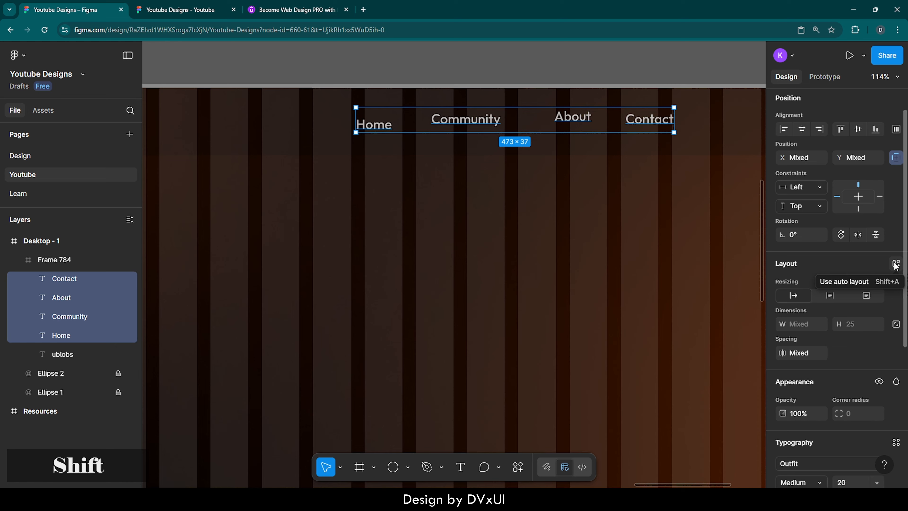
key(shift+a)
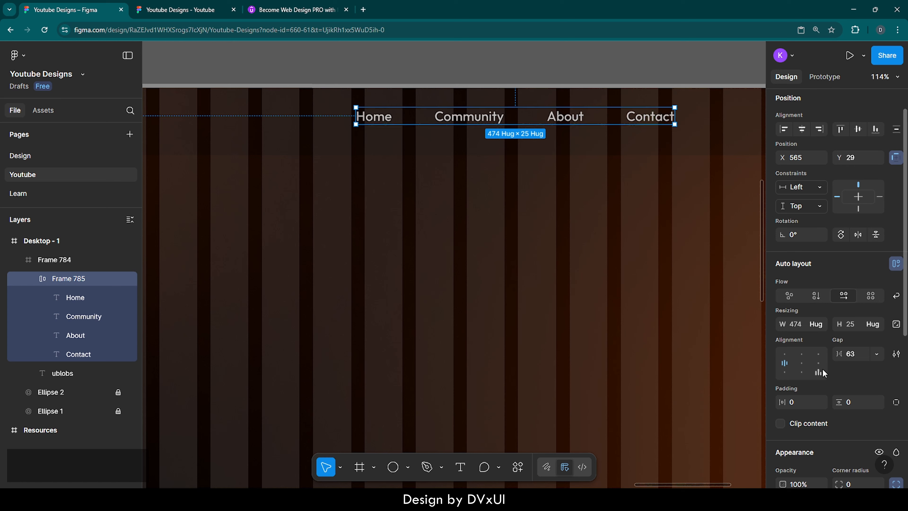
click(860, 360)
text(70)
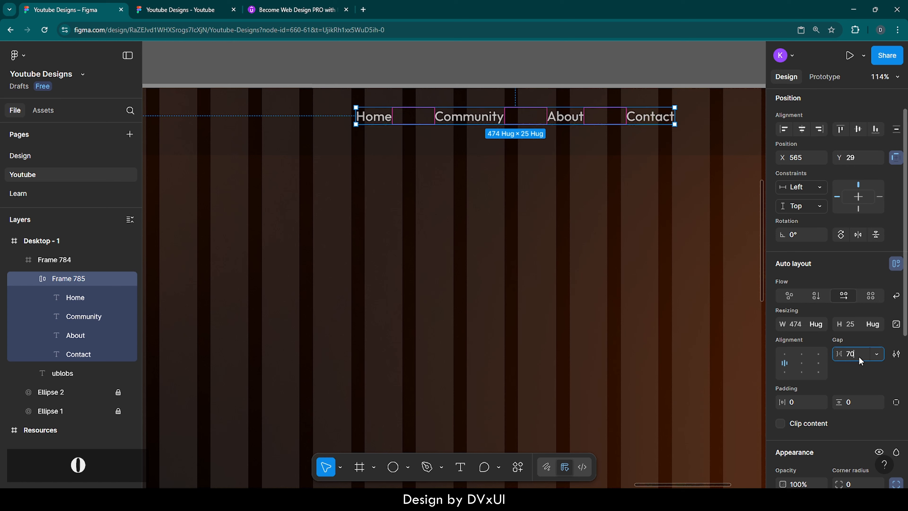
key(Return)
Centre the navigation links frame vertically and horizontally in the top bar
scroll(830, 273, up, 1)
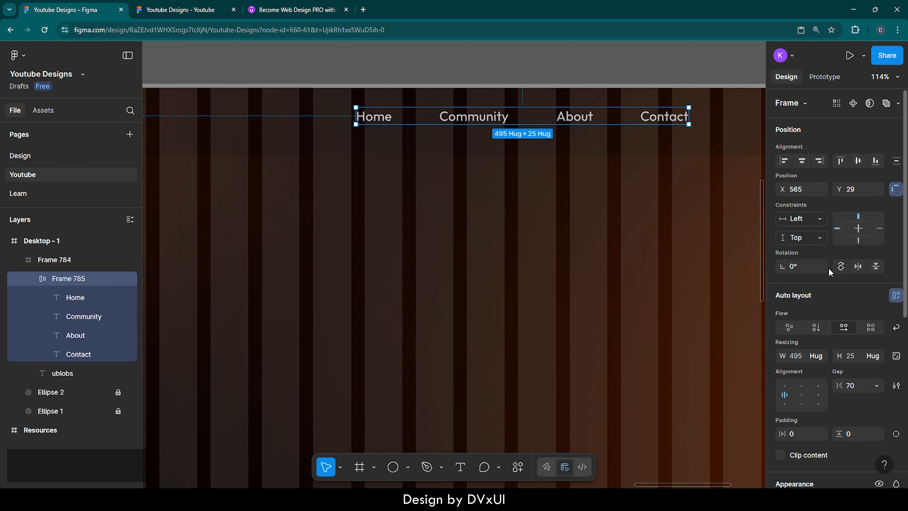
click(859, 161)
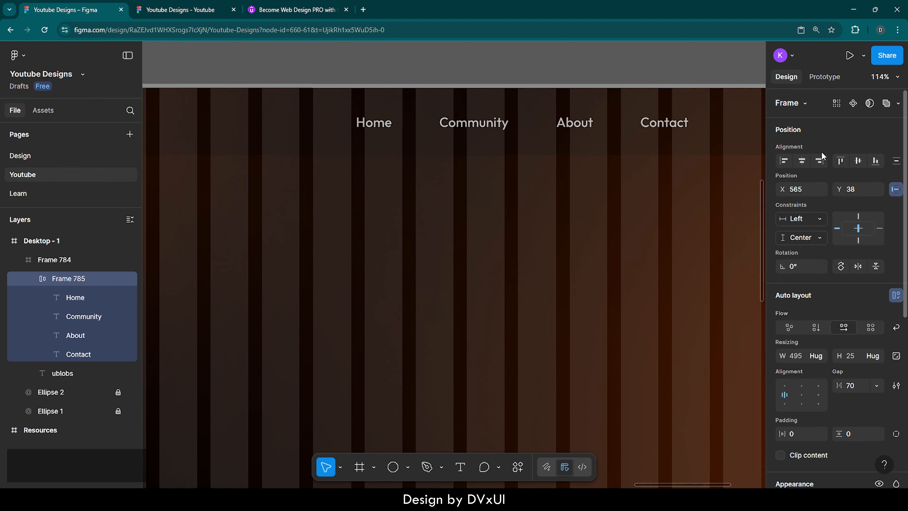
click(803, 162)
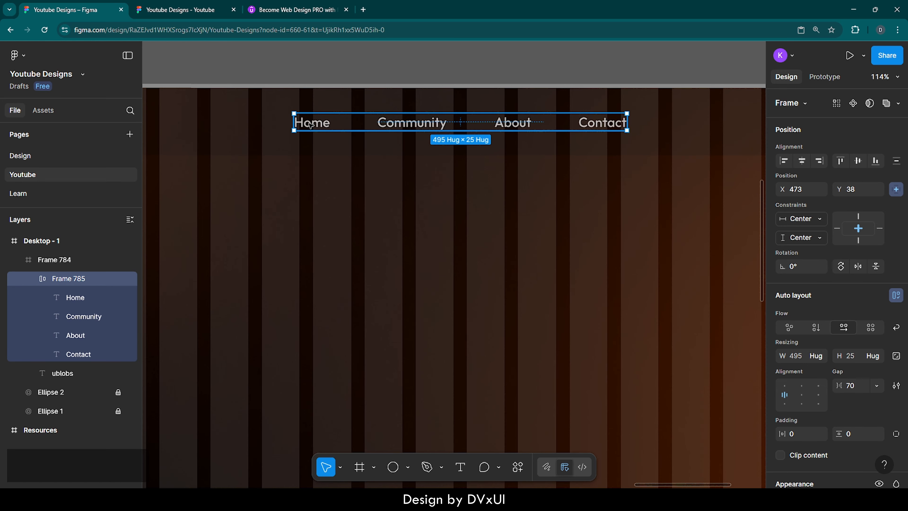
Colour the "Home" link with the page's orange FA5800 at 100% opacity
click(310, 124)
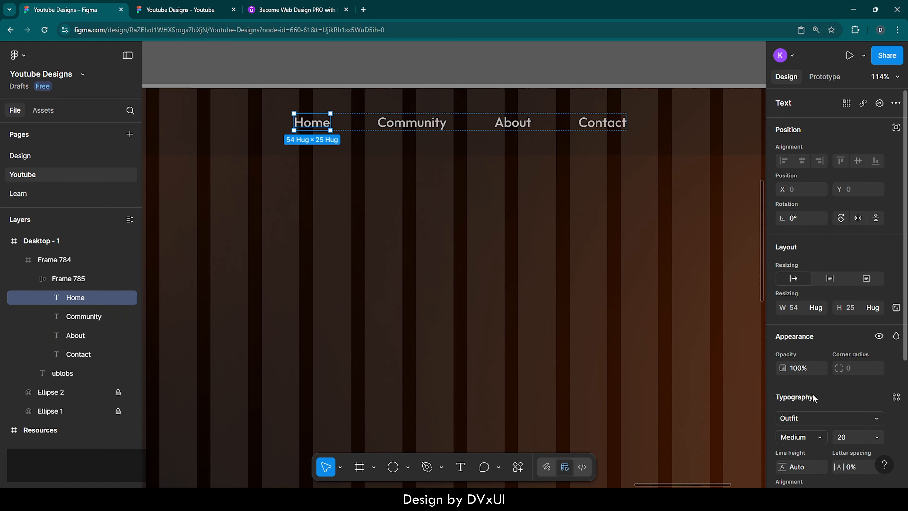
scroll(814, 399, down, 5)
click(782, 368)
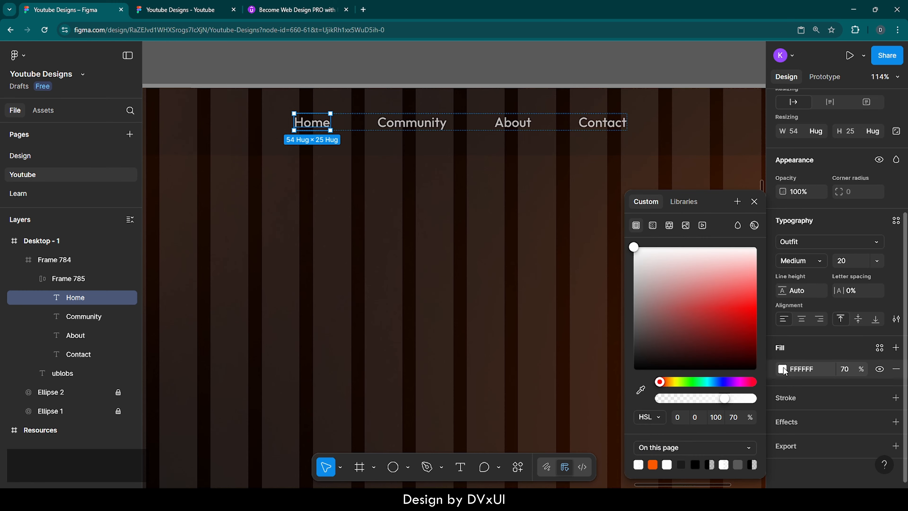
click(654, 463)
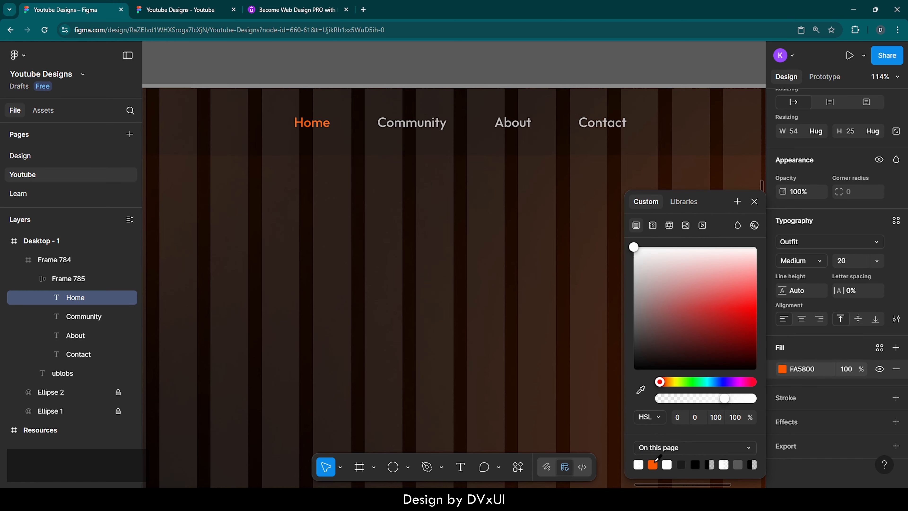
click(507, 315)
Add a "Sign up" text in the top bar, to the right of the Contact link
key(shift+1)
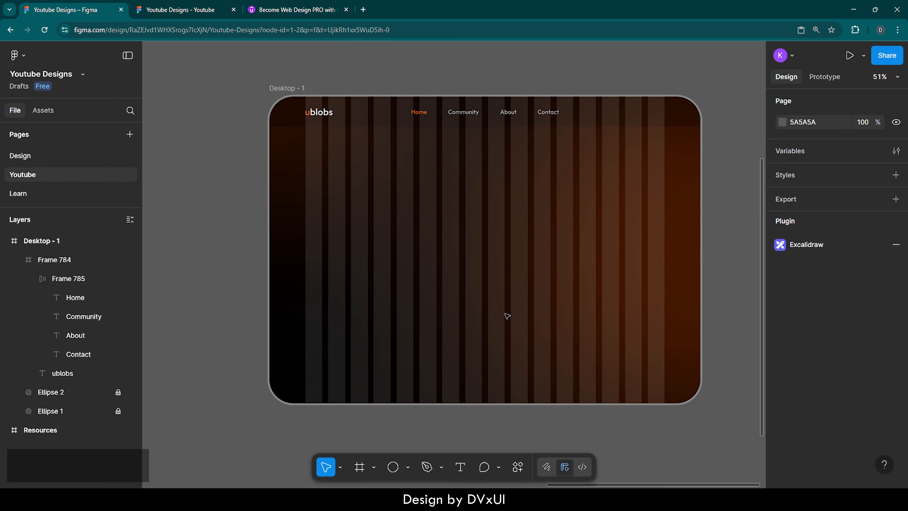
scroll(505, 314, right, 1)
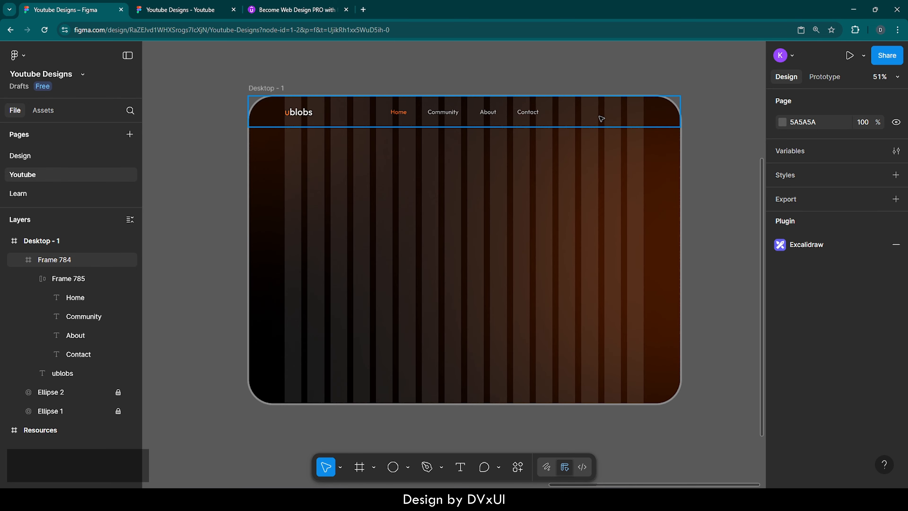
scroll(648, 97, up, 5)
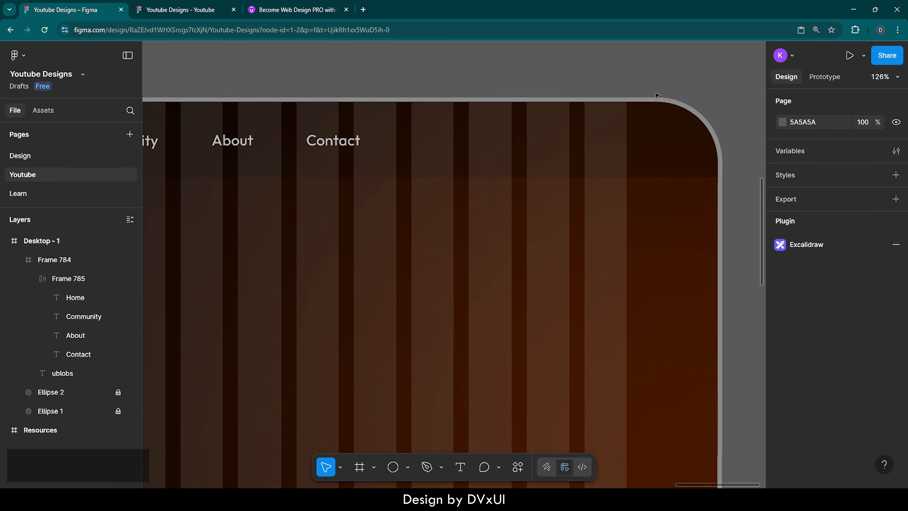
key(t)
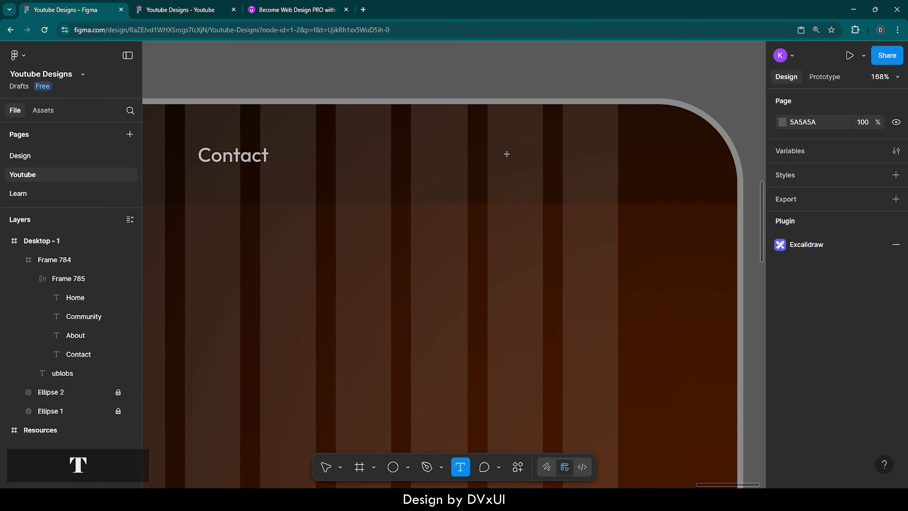
click(482, 148)
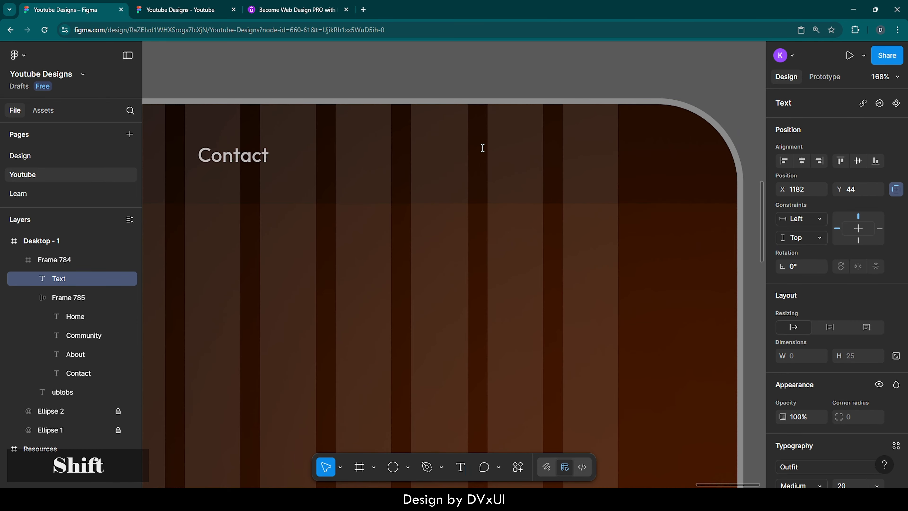
text(Sign up)
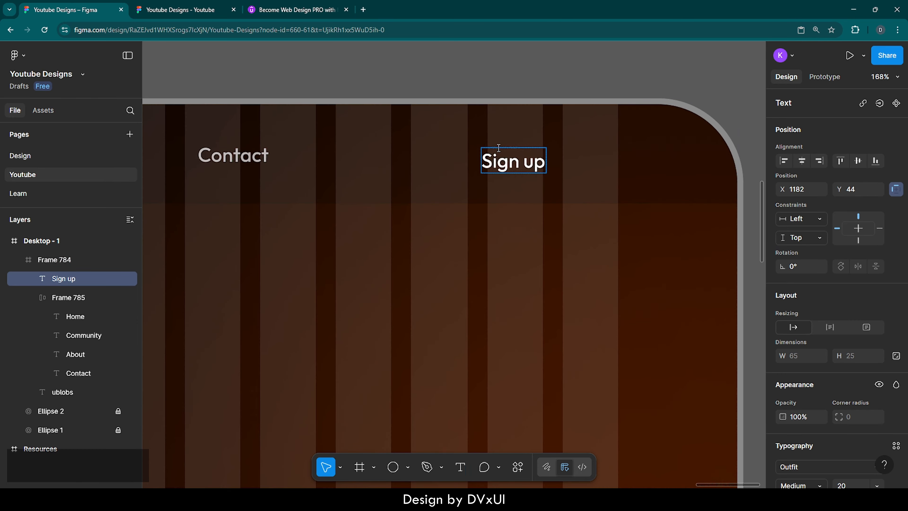
key(Escape)
key(ctrl)
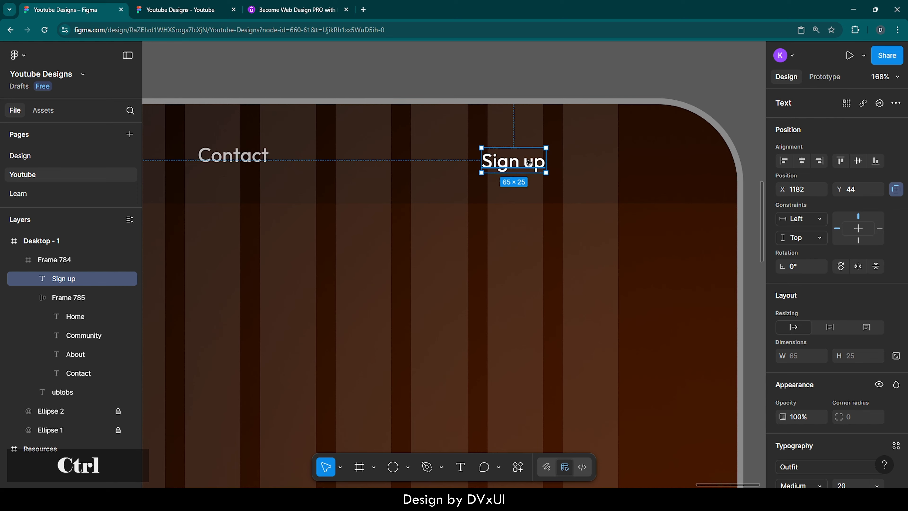
Wrap the "Sign up" text in an auto layout with horizontal padding 26 and vertical padding 16
key(shift+a)
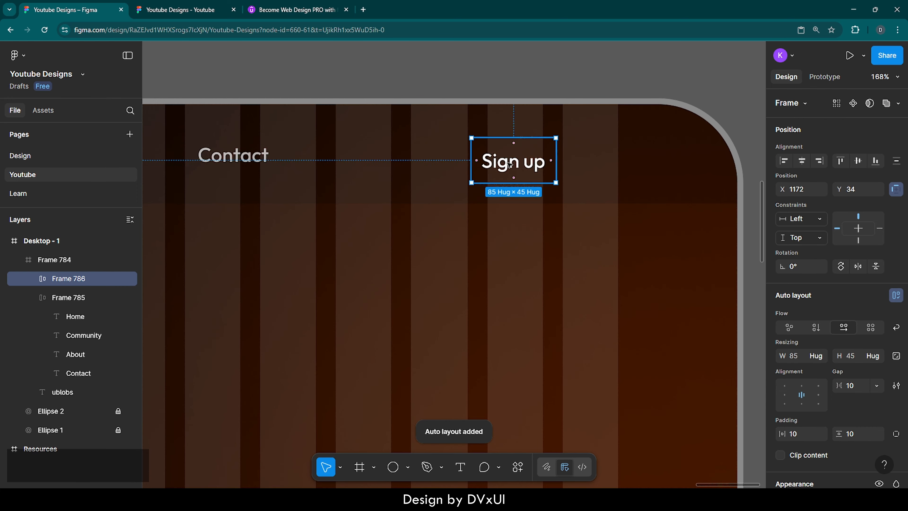
scroll(801, 411, down, 2)
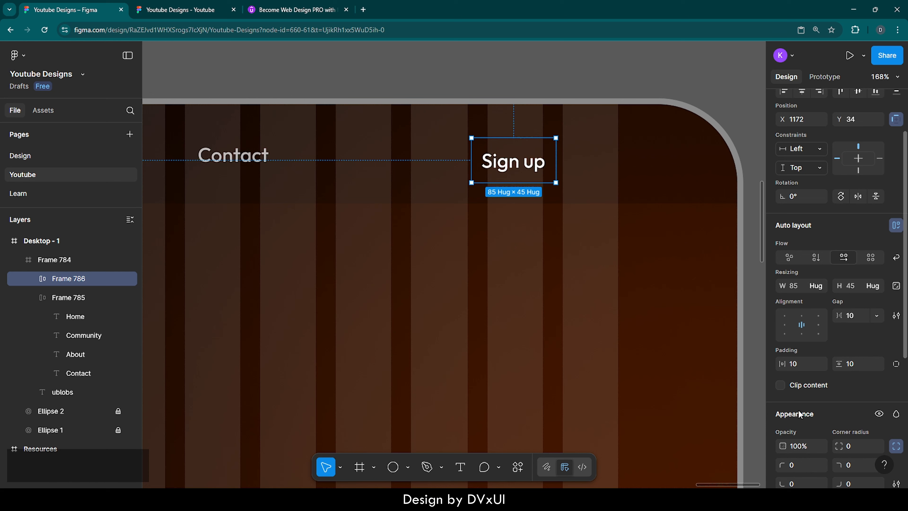
click(803, 367)
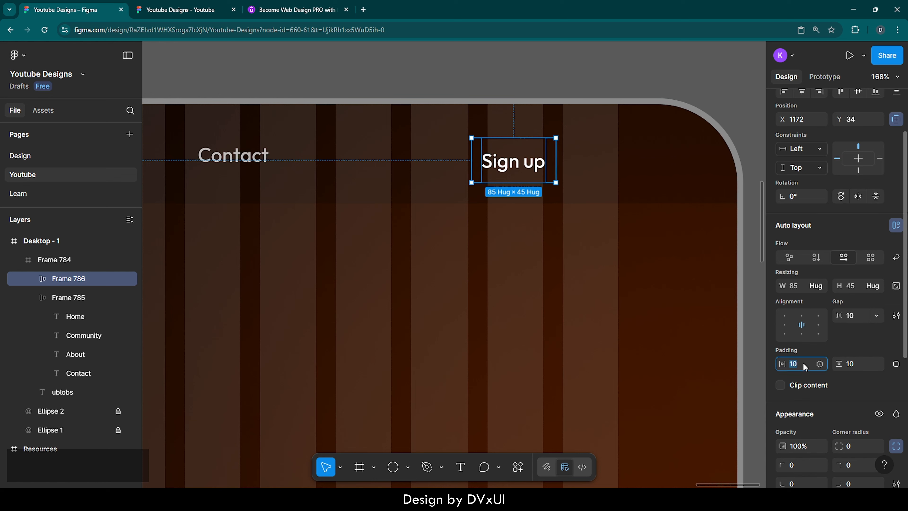
text(26)
key(Return)
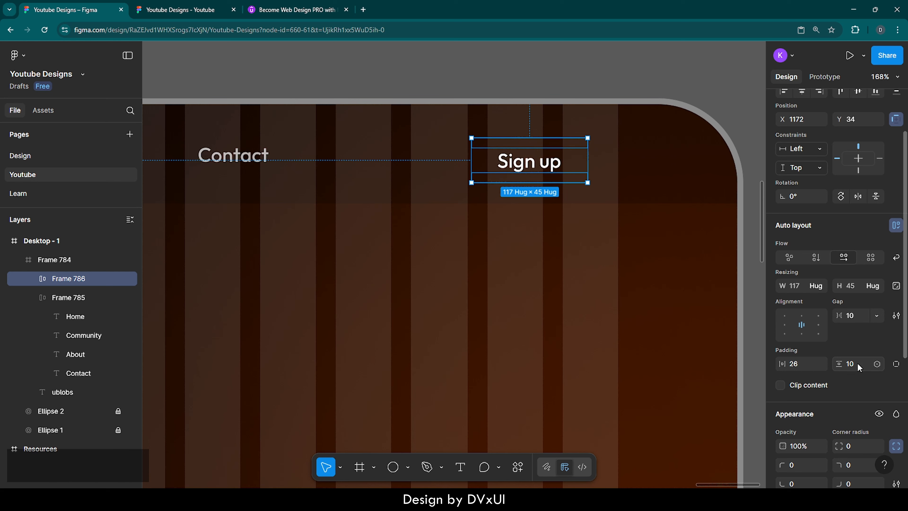
text(16)
key(Return)
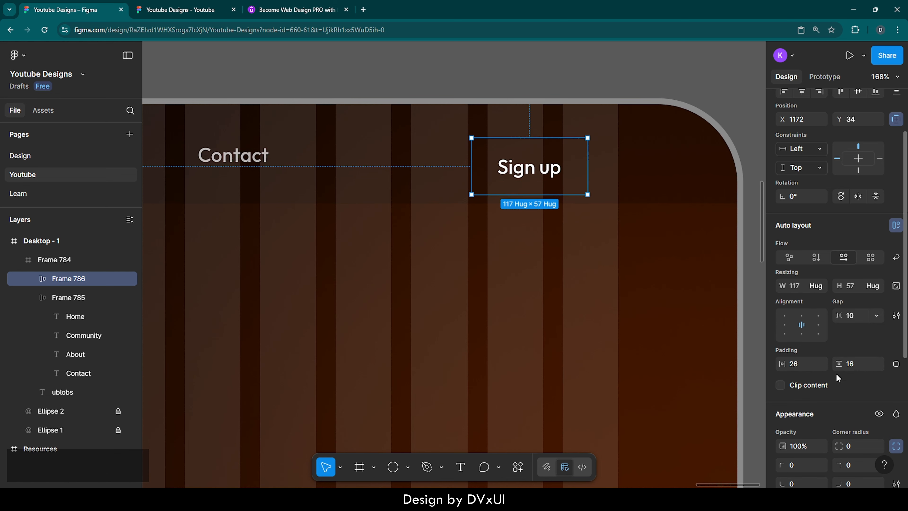
Give the "Sign up" button frame a white FFFFFF fill at 5% opacity
scroll(829, 380, down, 5)
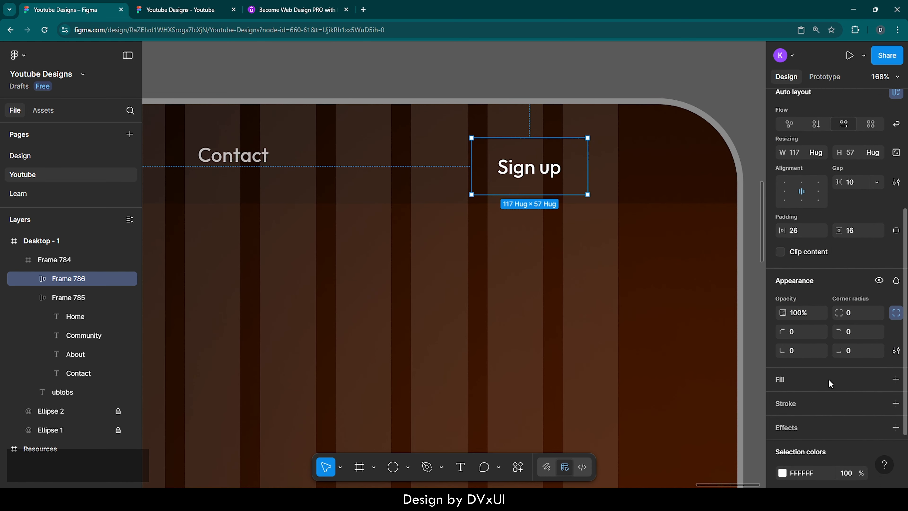
click(785, 331)
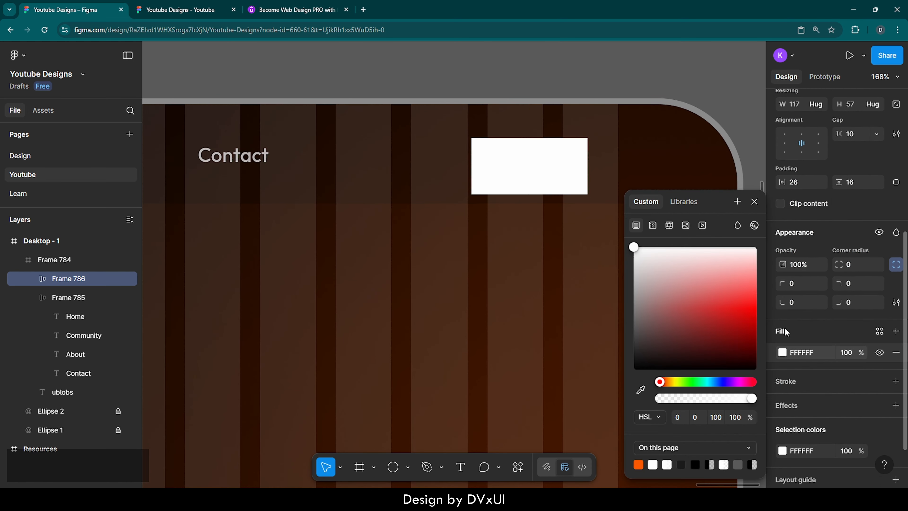
click(850, 356)
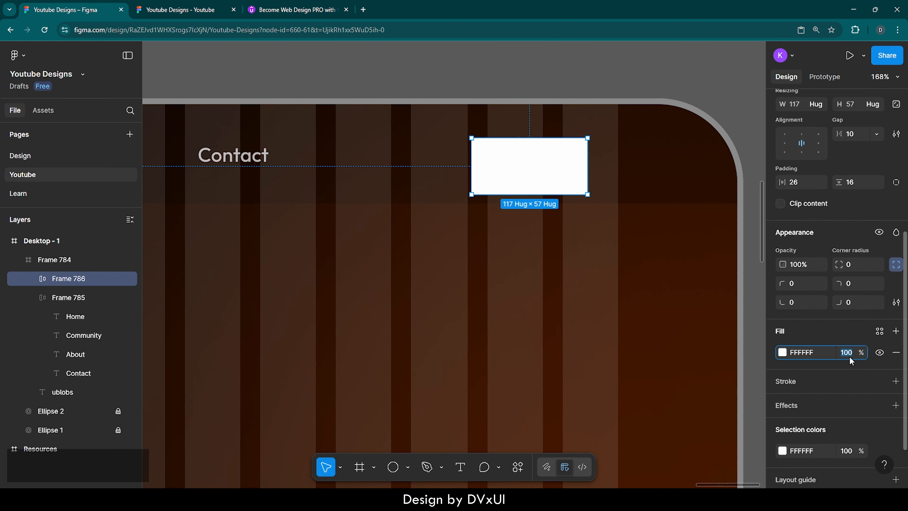
text(5)
key(Return)
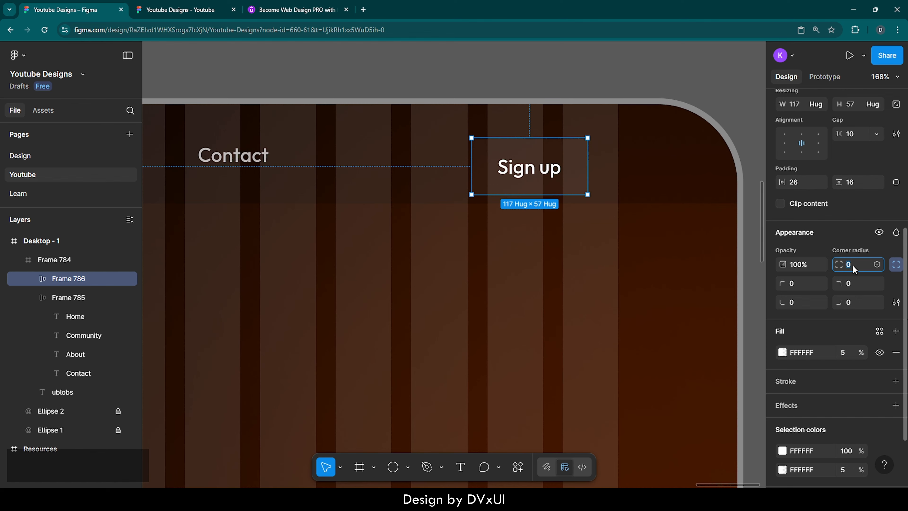
Round the "Sign up" button with a corner radius of 200
scroll(852, 264, up, 3)
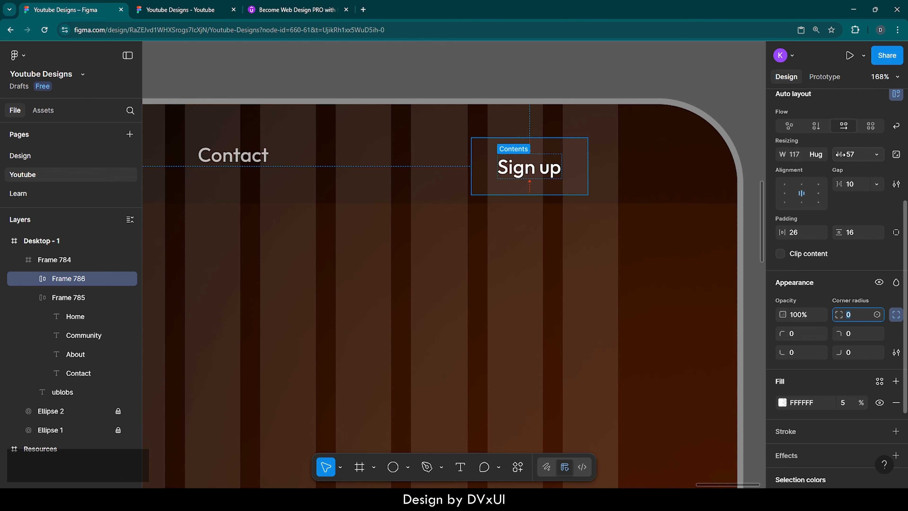
click(854, 317)
text(200)
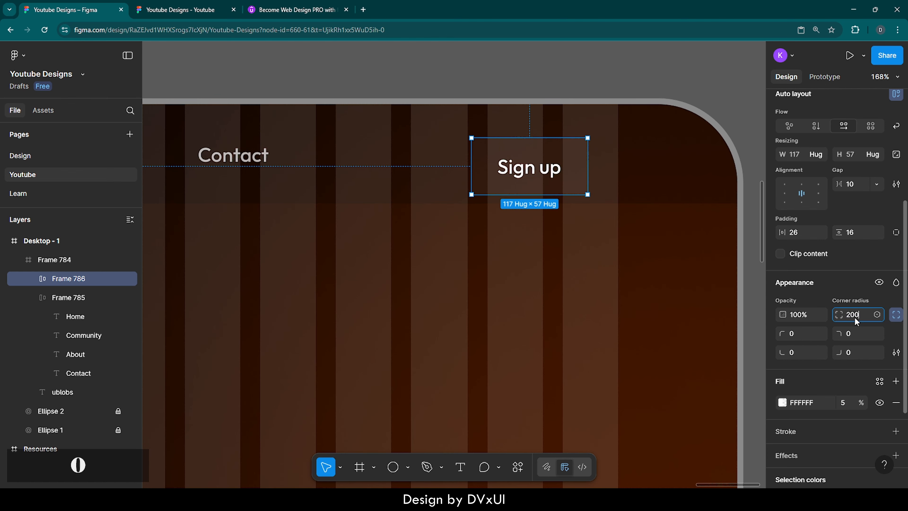
key(Return)
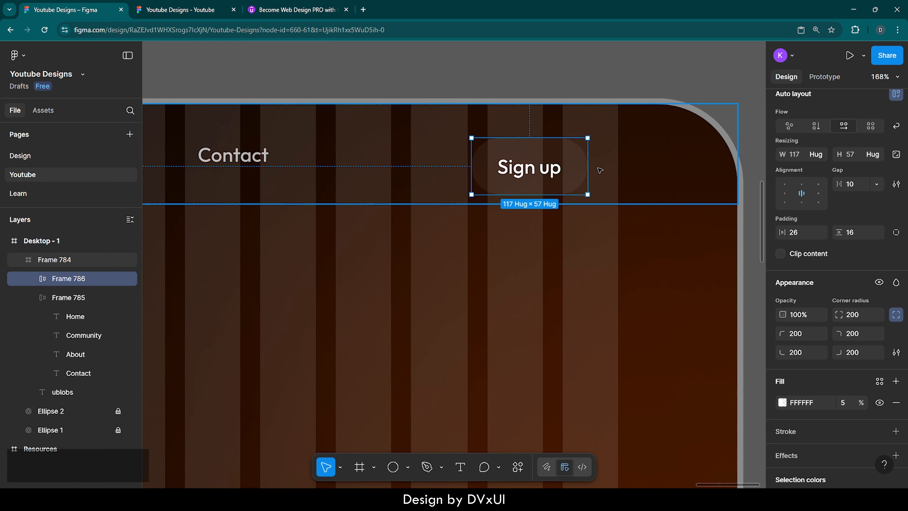
Outline the "Sign up" button with a white FFFFFF inside stroke of weight 2 at 30% opacity
scroll(810, 425, down, 3)
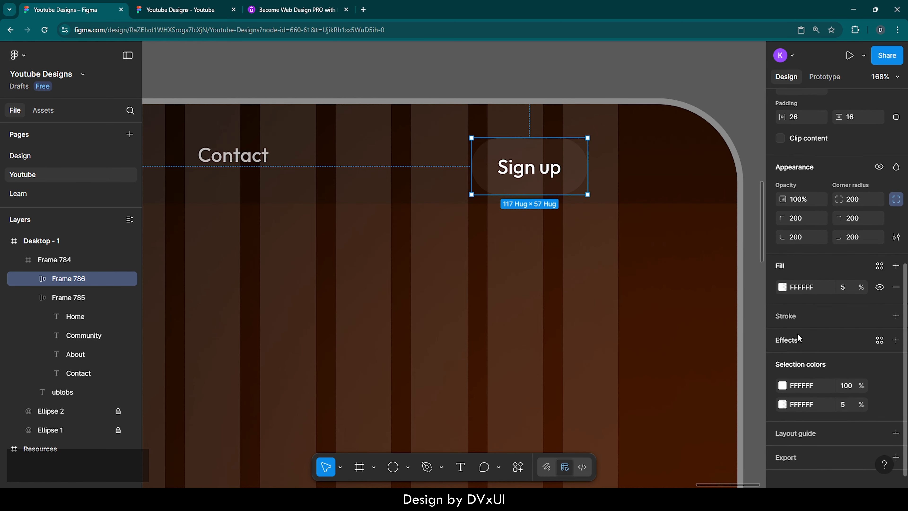
click(791, 317)
click(803, 340)
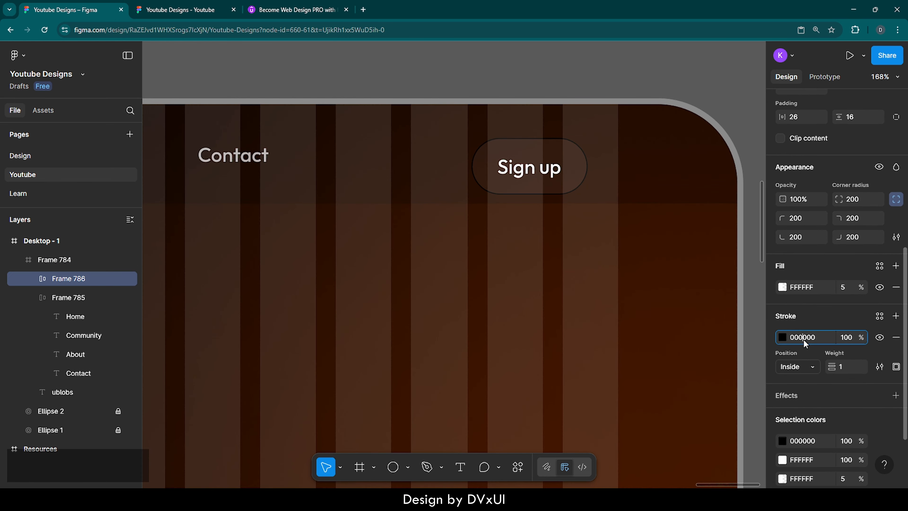
text(ff)
key(Return)
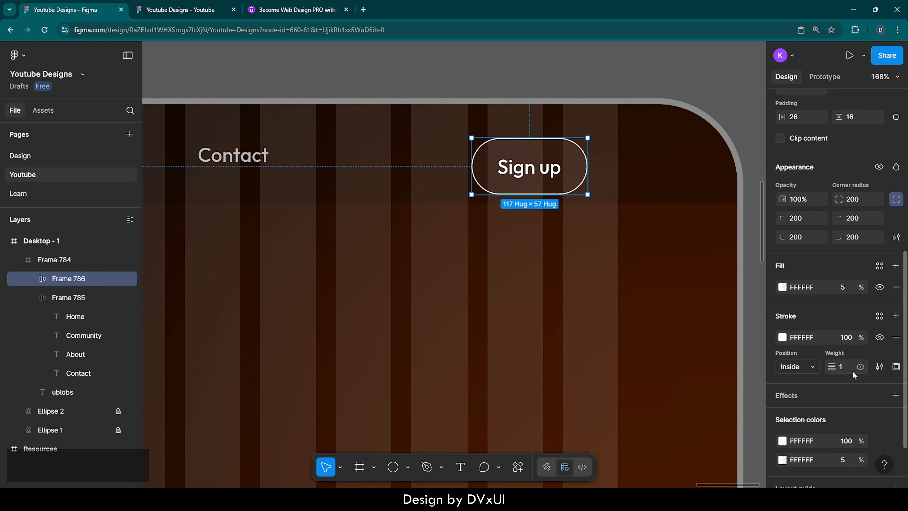
text(2)
key(Return)
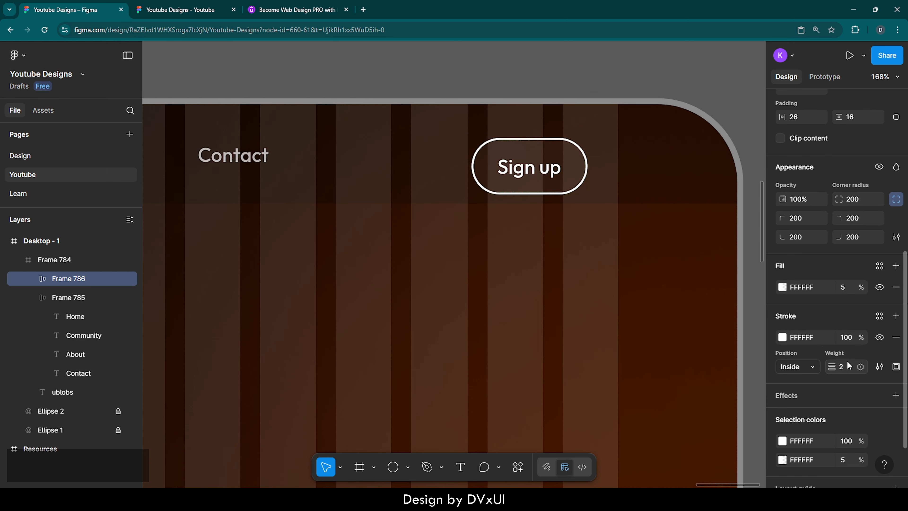
click(847, 337)
text(30)
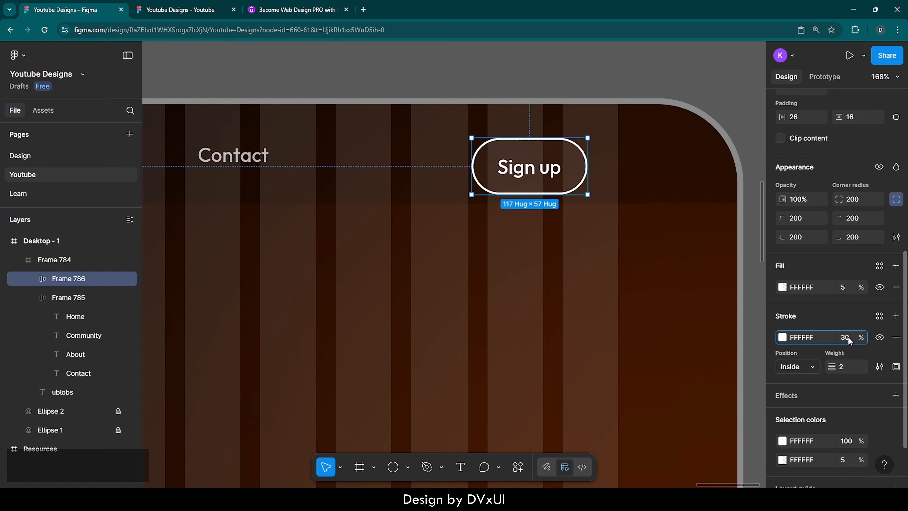
key(Return)
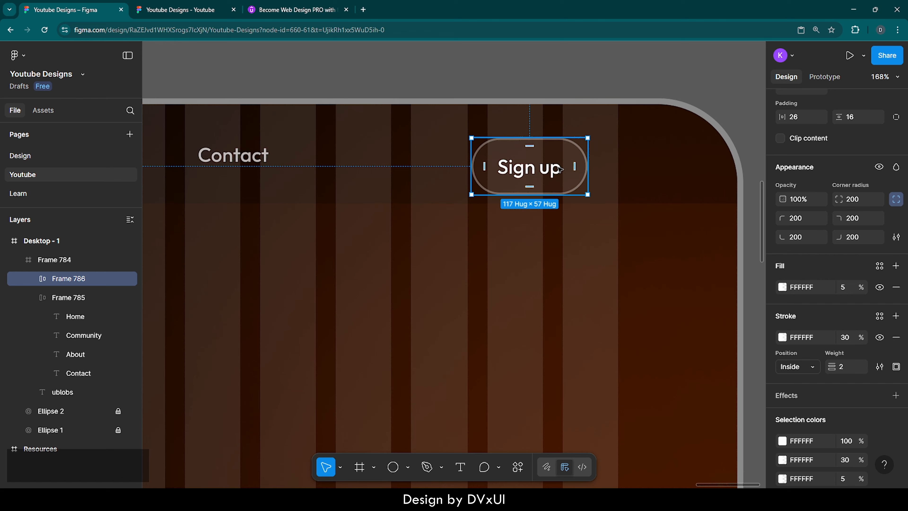
click(459, 65)
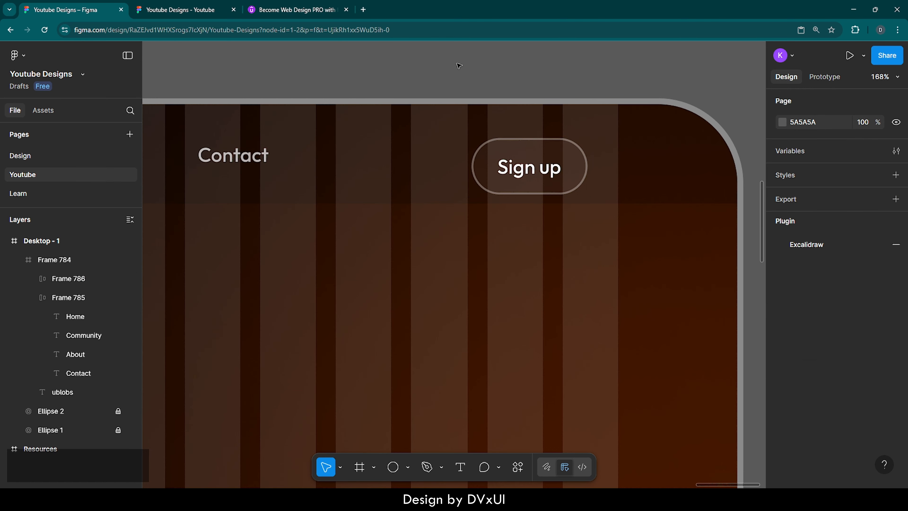
Find the Iconify plugin among the plugins, view its details and run it
right_click(459, 66)
mouse_move(479, 166)
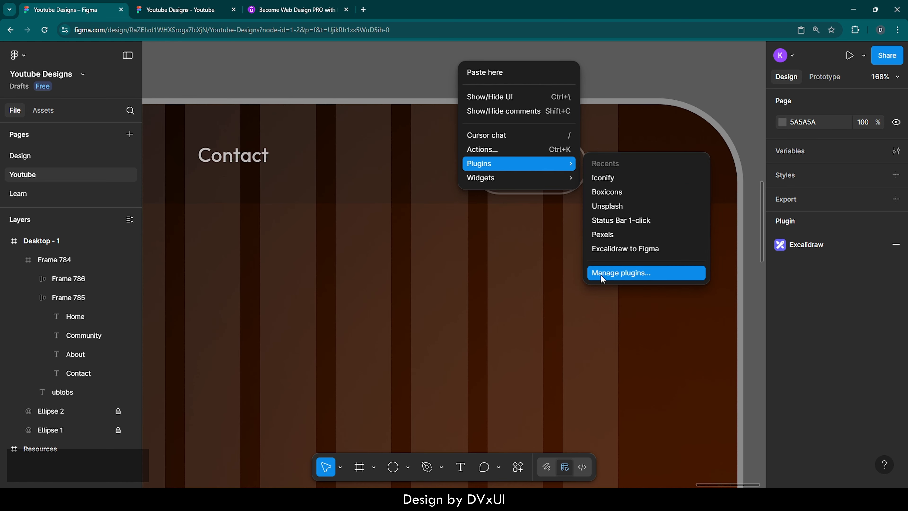
click(612, 275)
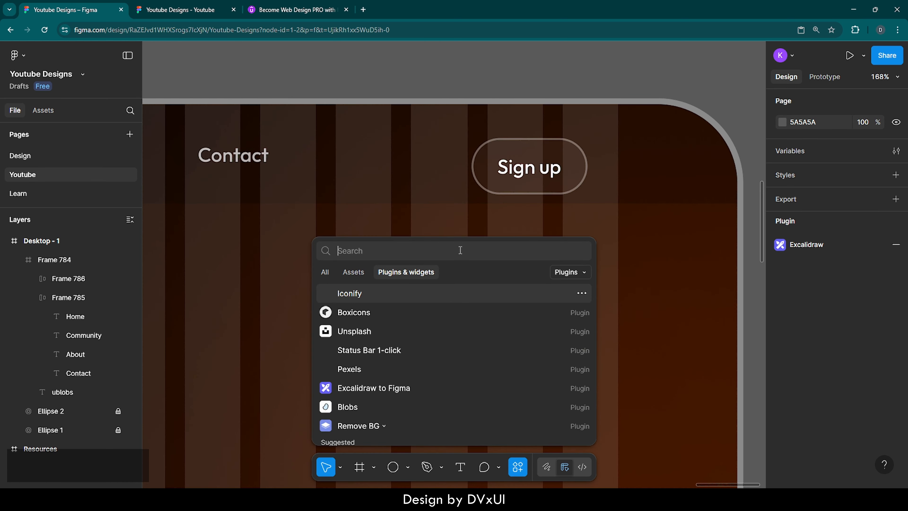
text(iconif)
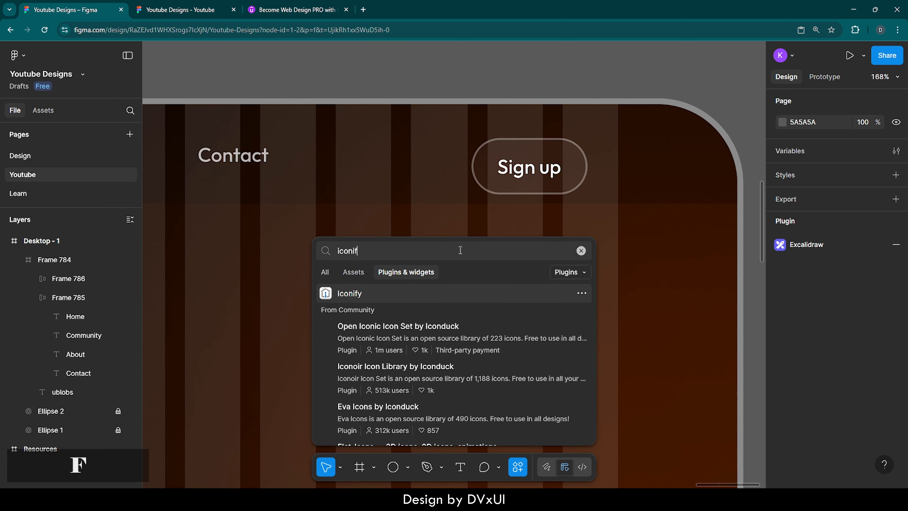
text(y)
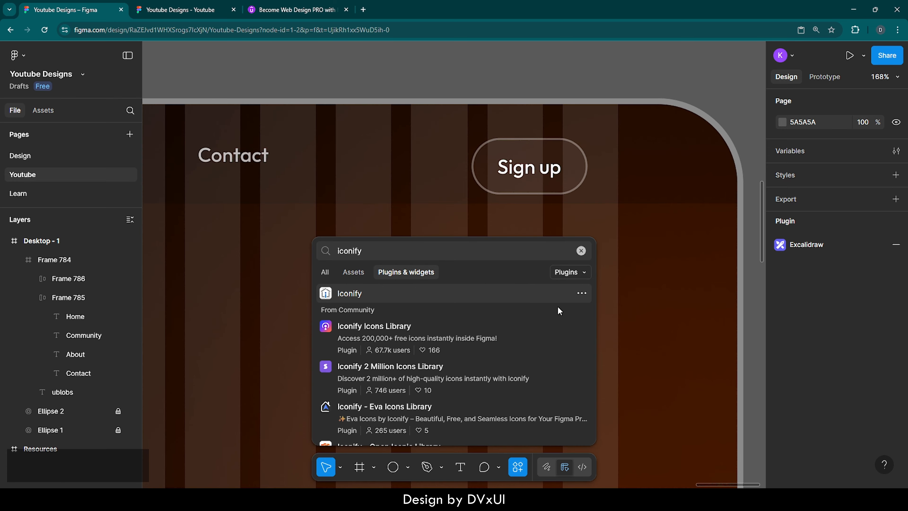
click(582, 294)
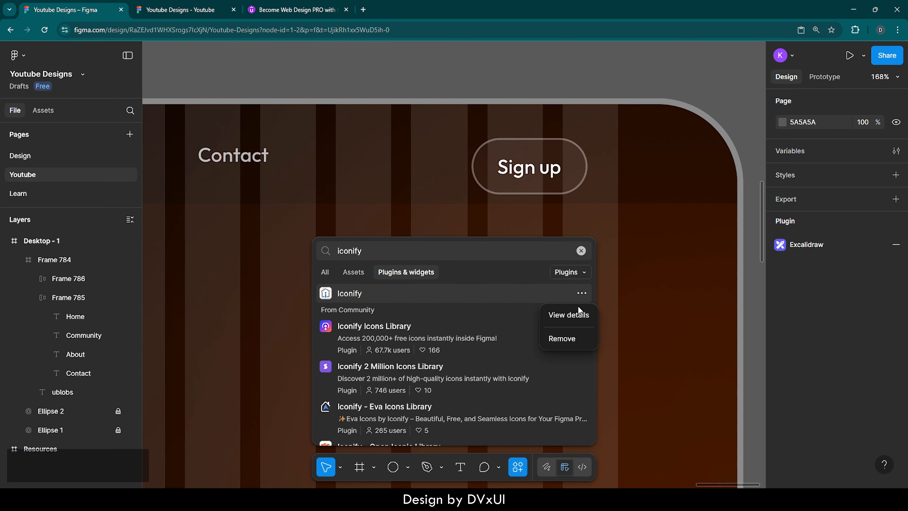
click(565, 315)
click(573, 434)
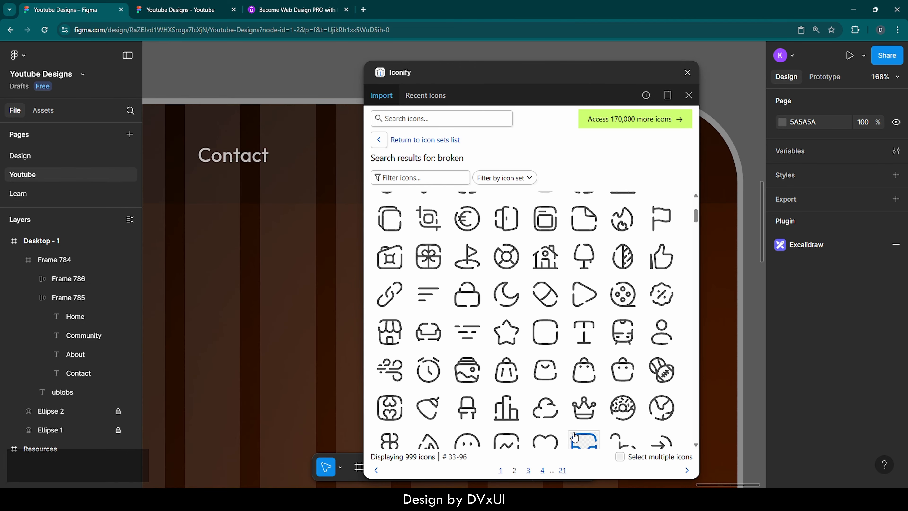
Search Iconify for "right arrow" and import the solar:arrow-right-broken icon onto the canvas outside the desktop frame, closing the plugin
click(399, 121)
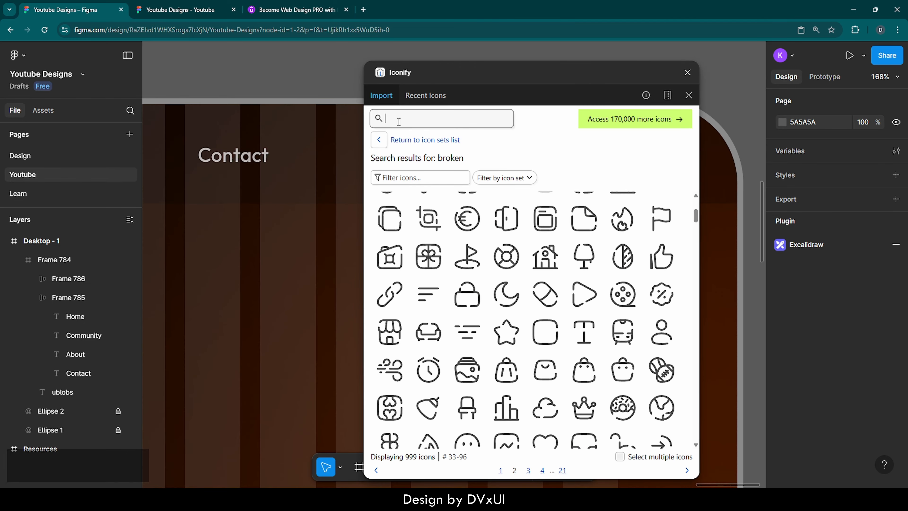
text(right)
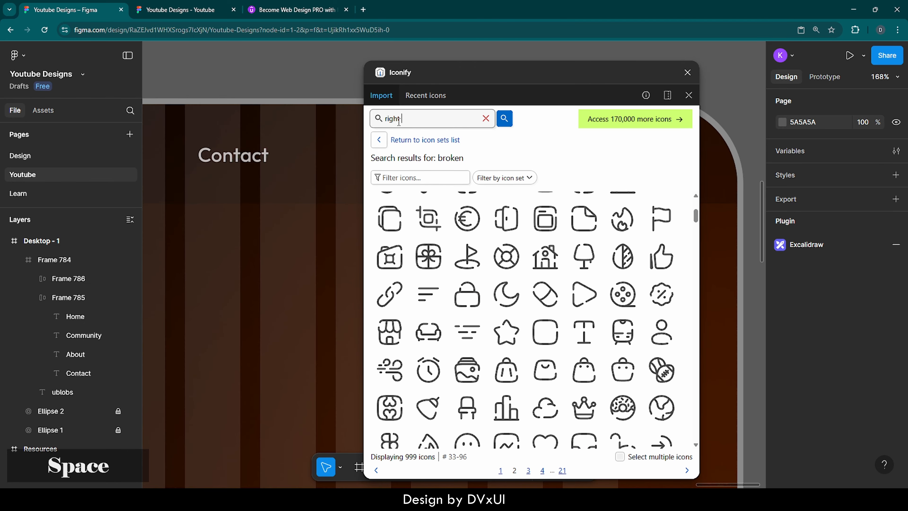
text( arrow)
key(Return)
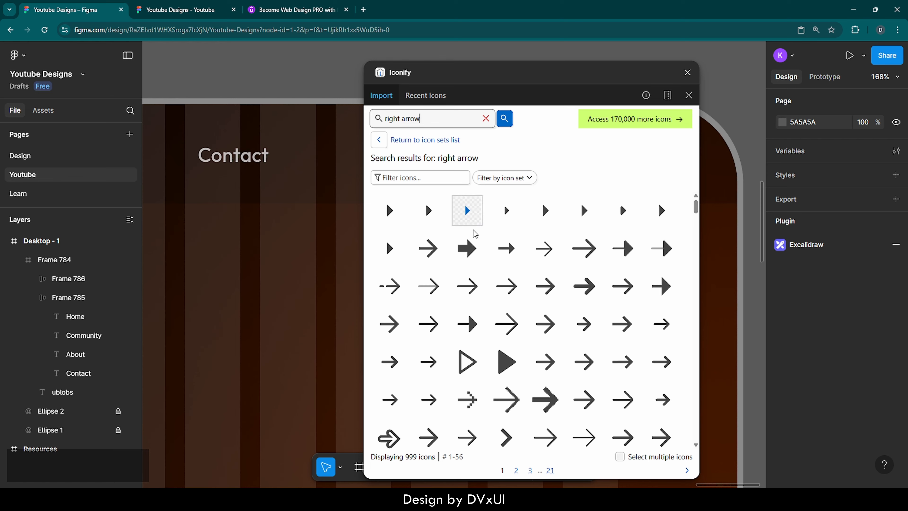
scroll(482, 311, down, 1)
mouse_move(389, 247)
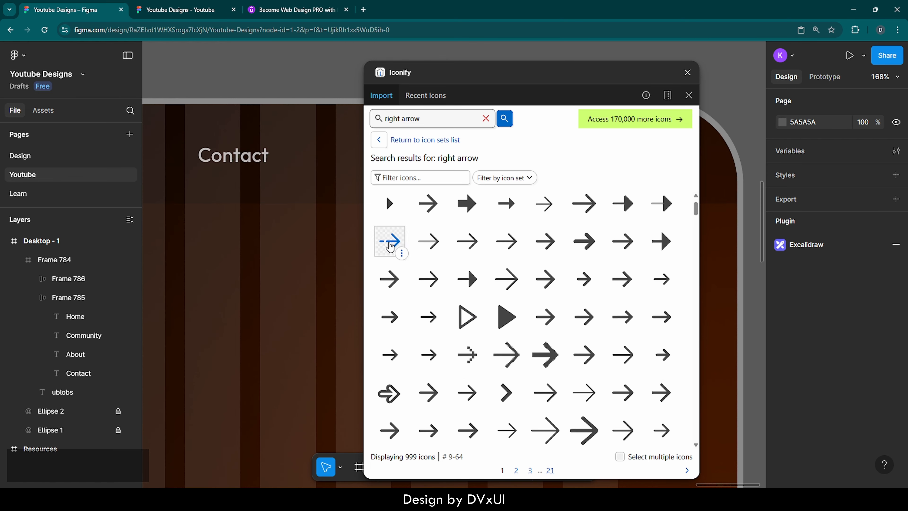
drag(388, 247, 743, 83)
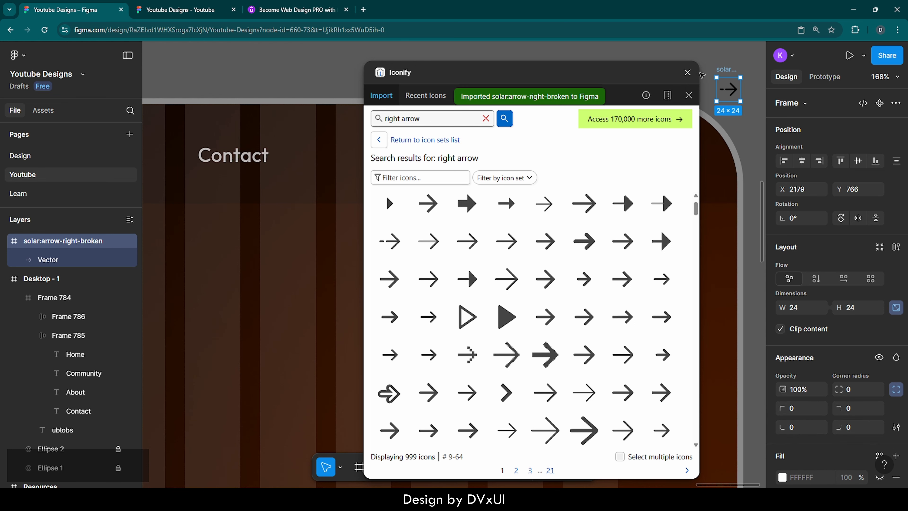
click(688, 73)
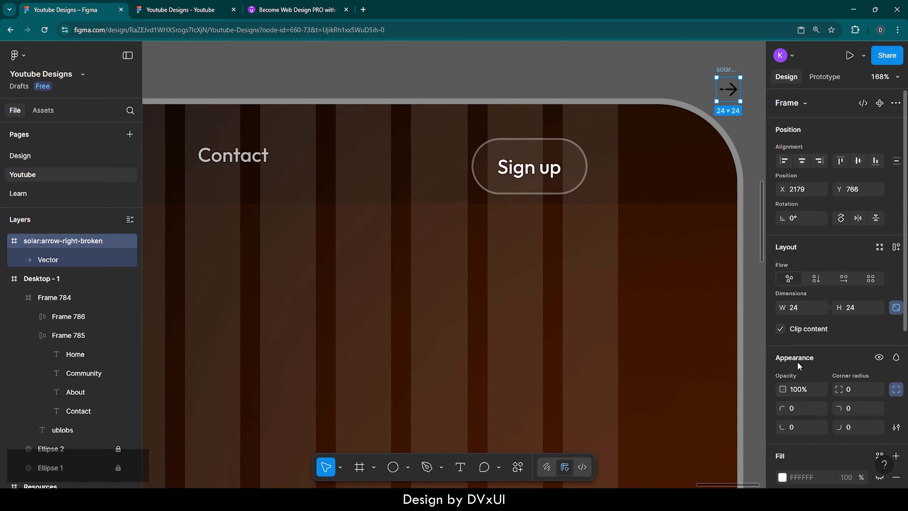
Recolor the imported arrow icon to white FFFFFF
scroll(799, 365, down, 5)
click(798, 332)
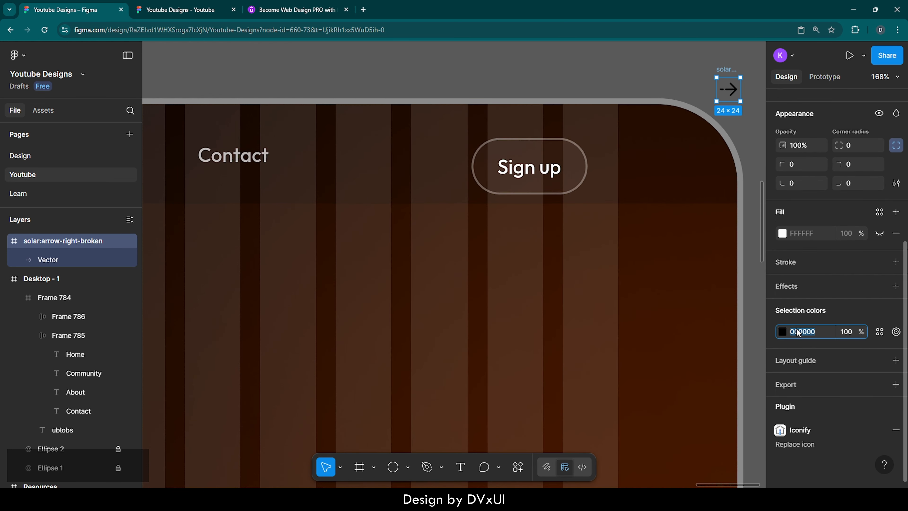
text(FFFFFF)
key(Return)
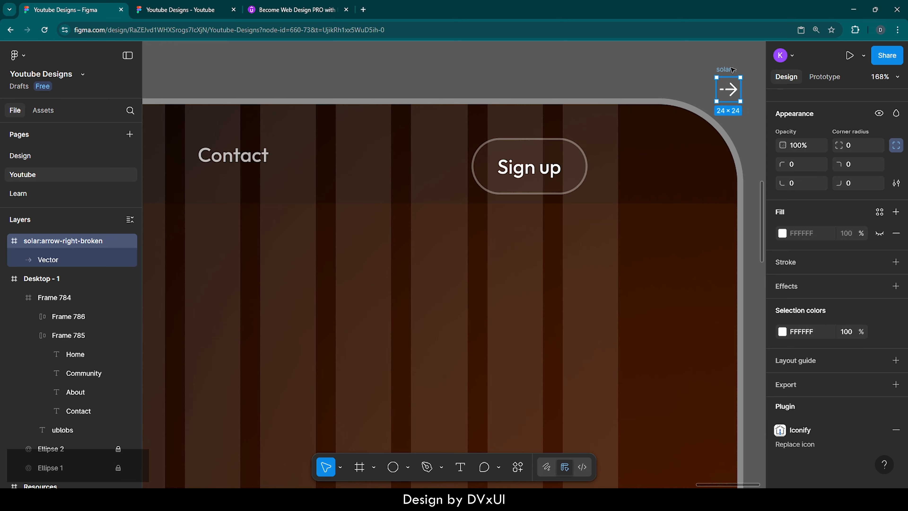
Cut the white arrow icon and paste it into the "Sign up" button frame after its label
key(ctrl)
key(ctrl+x)
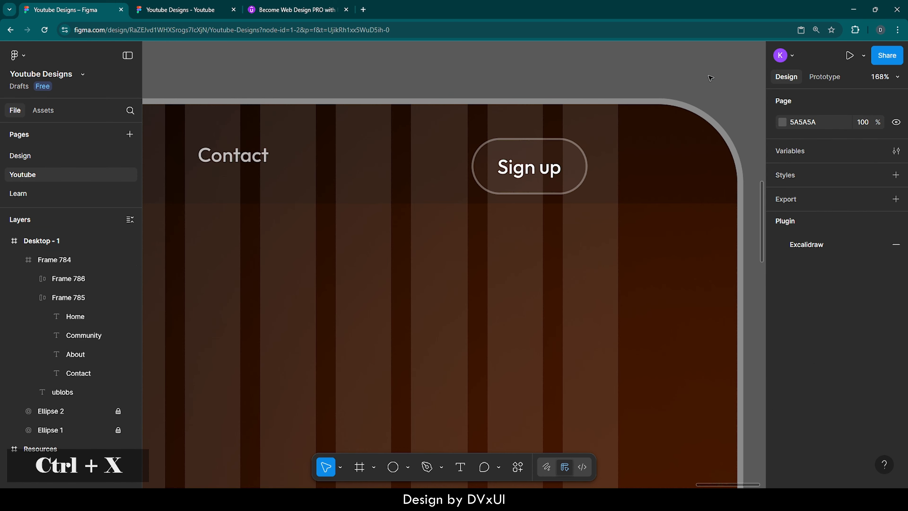
click(519, 152)
click(518, 152)
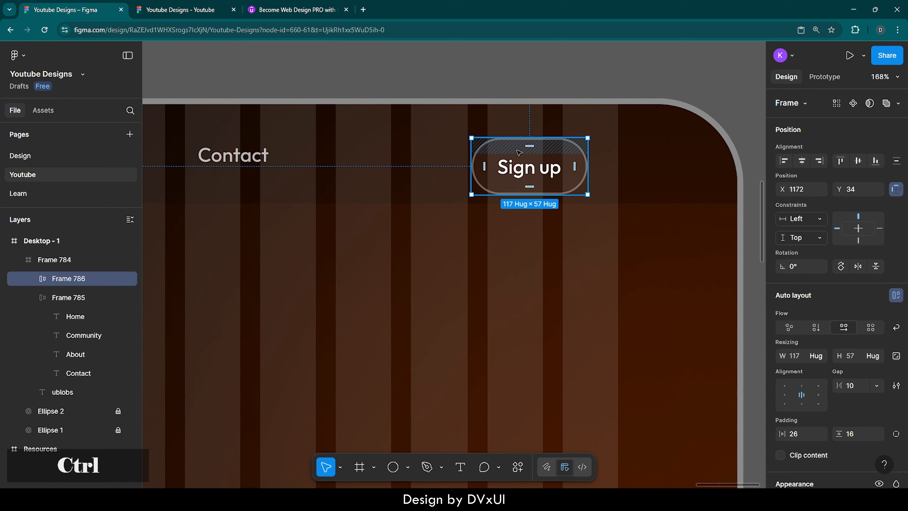
key(ctrl+v)
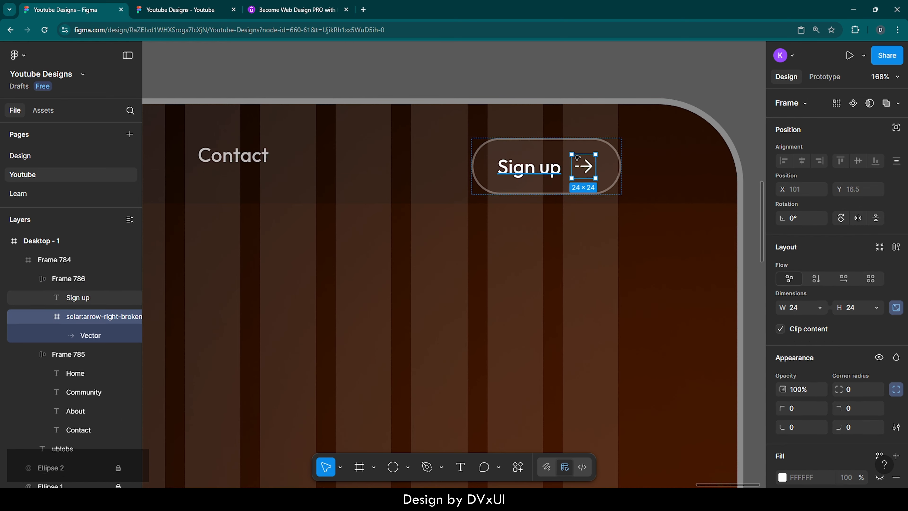
Set the gap between the "Sign up" label and the arrow icon to 8
click(610, 166)
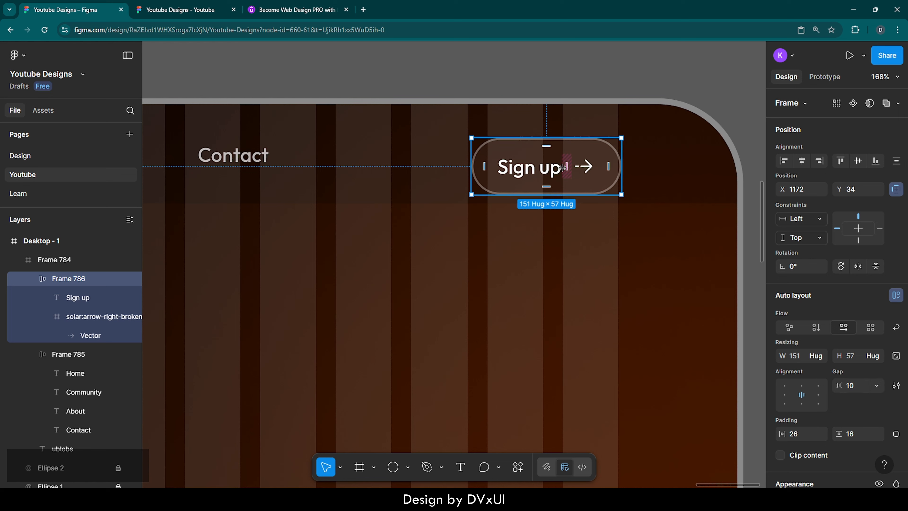
click(860, 390)
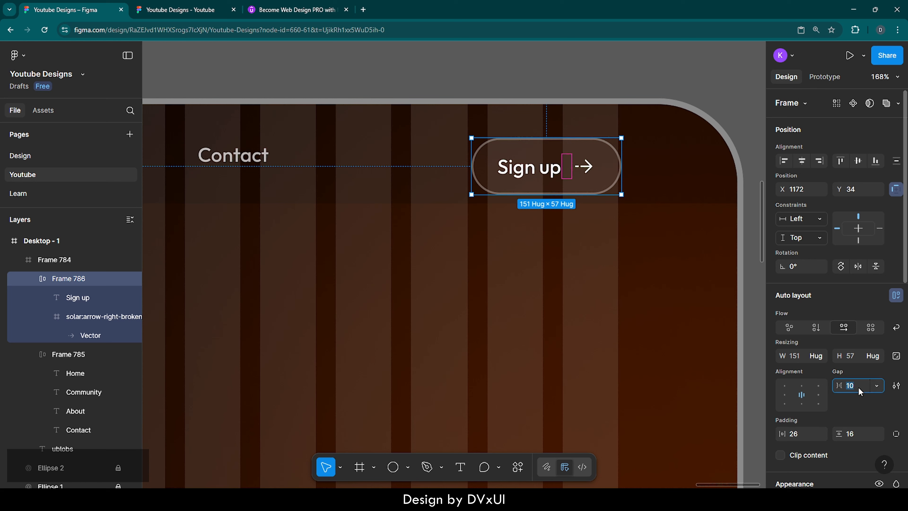
text(8)
key(Return)
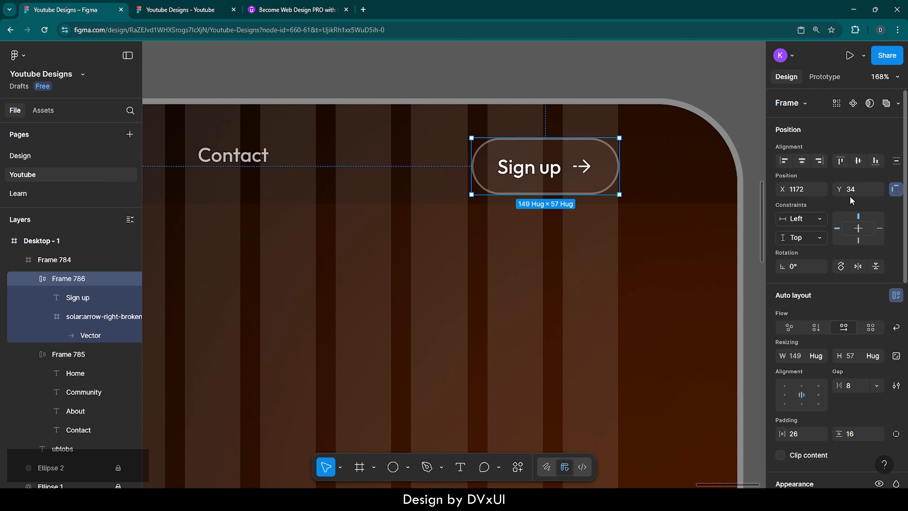
Center the "Sign up" button vertically in the top bar and nudge it left to X 1170
click(858, 161)
key(Left)
key(Left)
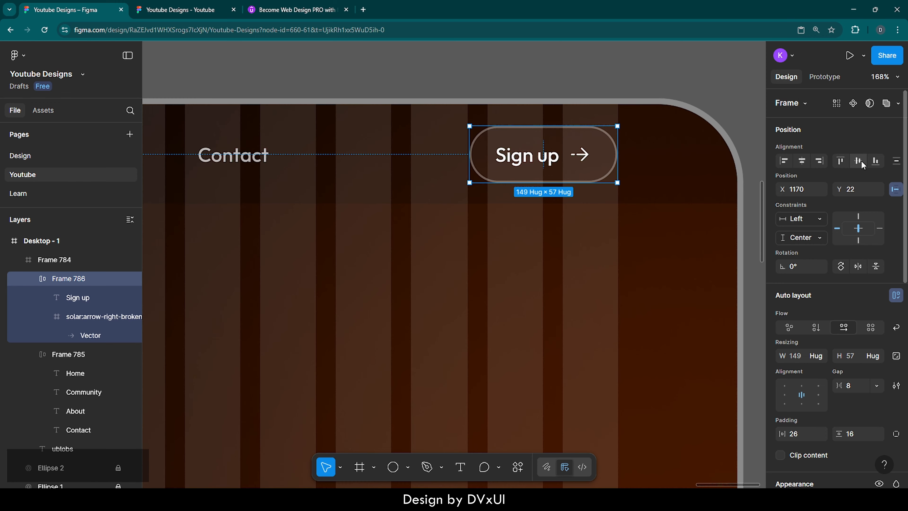
click(735, 96)
scroll(735, 96, down, 5)
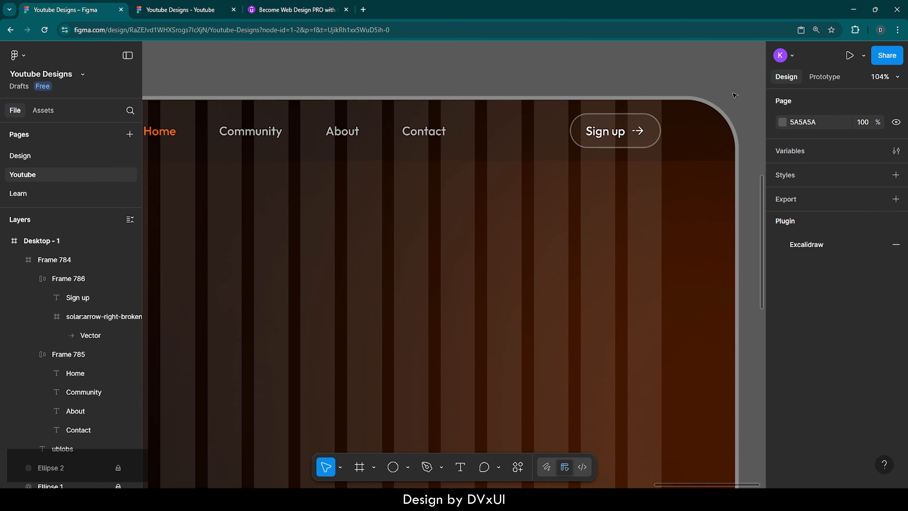
scroll(734, 96, down, 2)
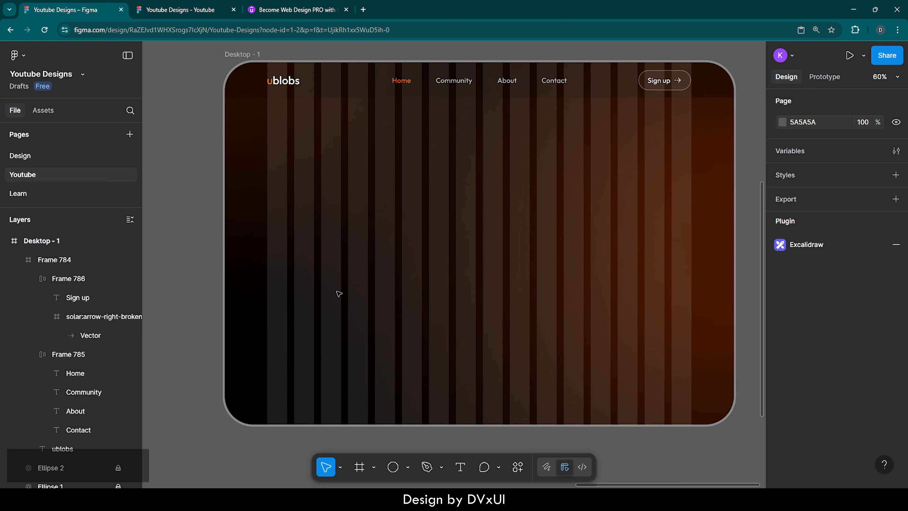
Add the text "Content generation for" on the left side of the desktop frame, below the top bar
click(461, 468)
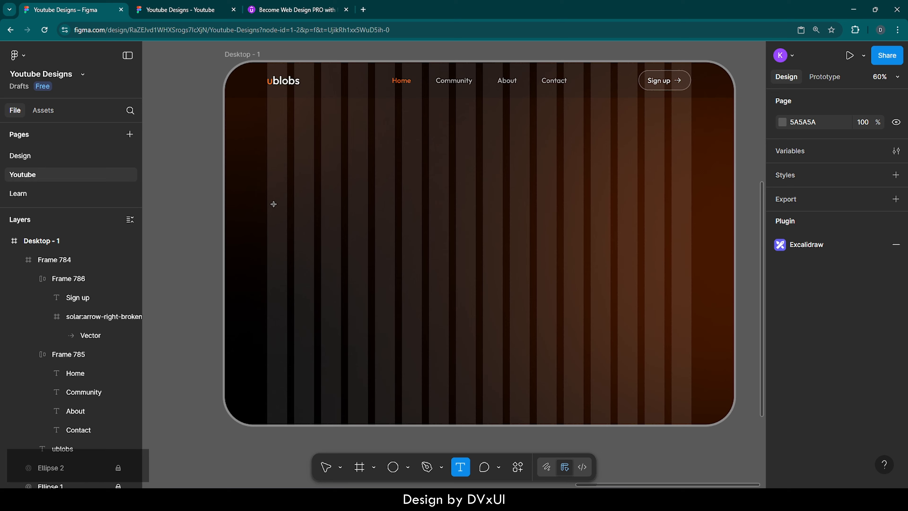
click(274, 204)
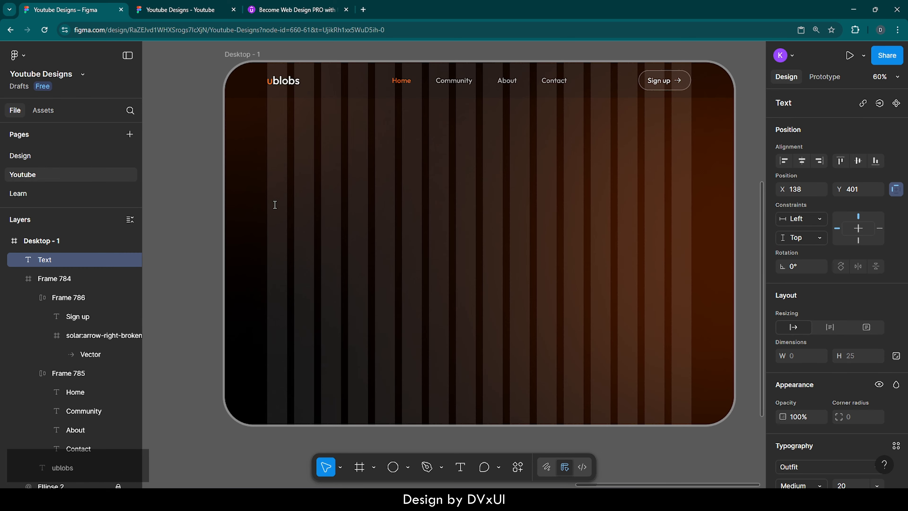
text(Content gene)
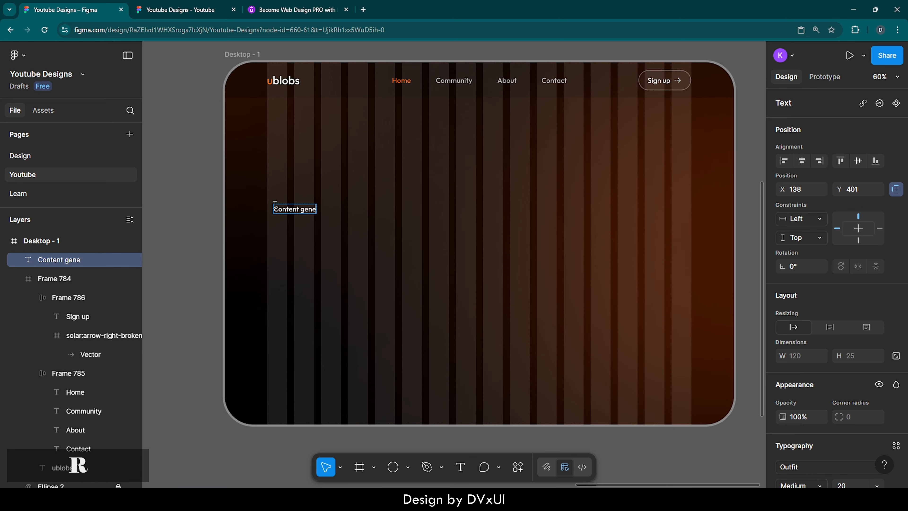
text(rateion for)
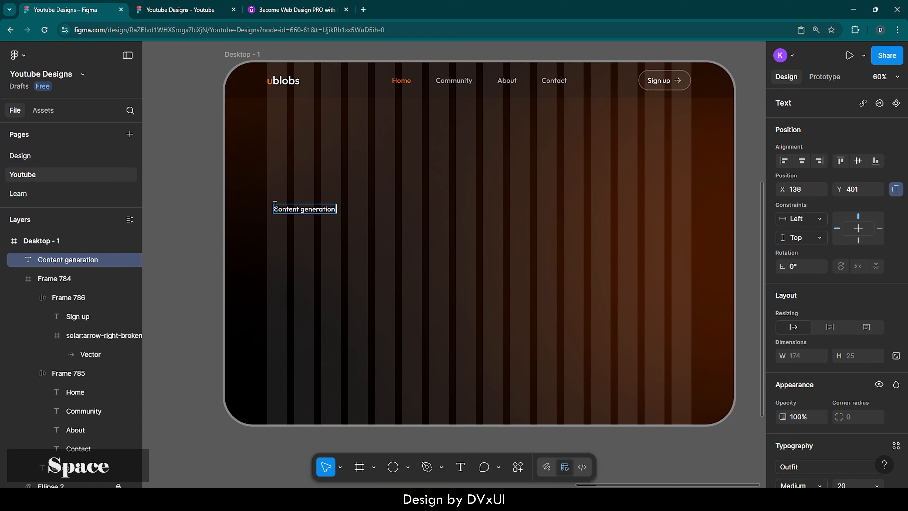
Set the "Content generation for" text to font size 42 and Regular weight
key(ctrl+a)
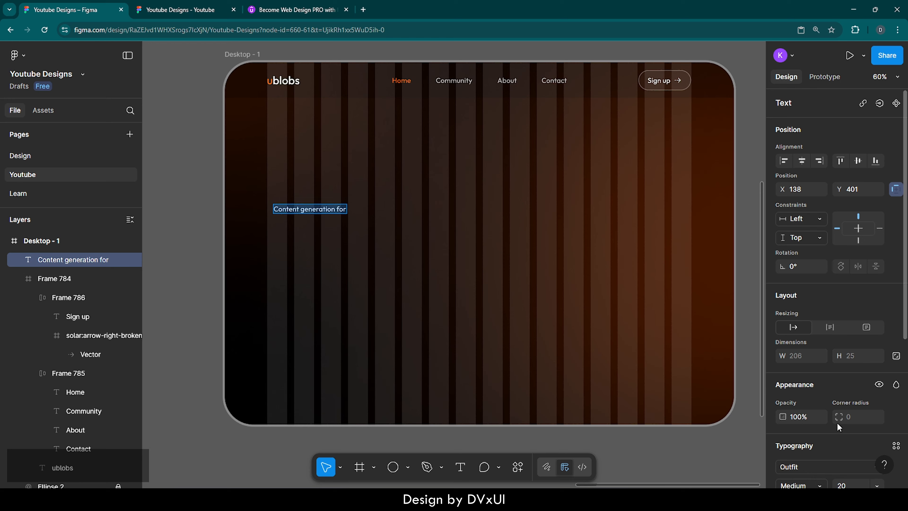
scroll(844, 376, down, 5)
click(845, 317)
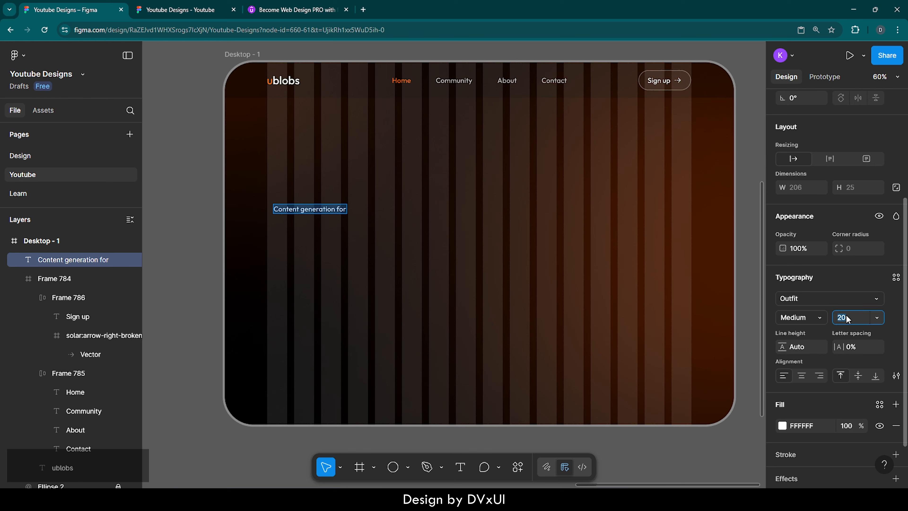
text(42)
key(Return)
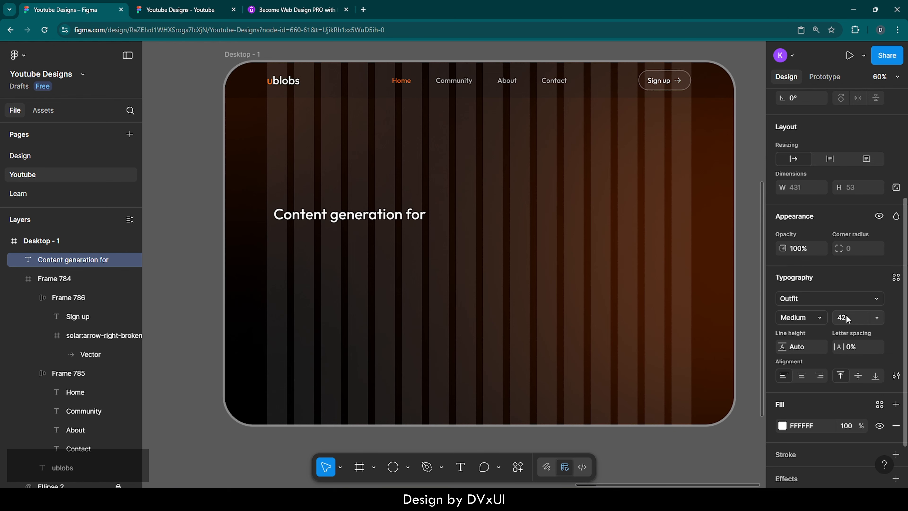
click(808, 317)
click(807, 302)
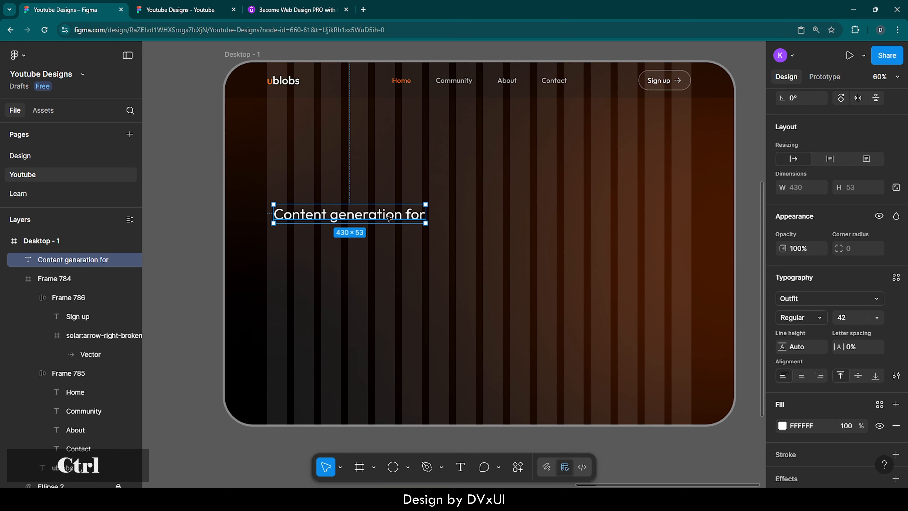
Duplicate the "Content generation for" text directly below itself and set the copy to font size 104, Medium weight
key(ctrl+d)
drag(389, 218, 387, 238)
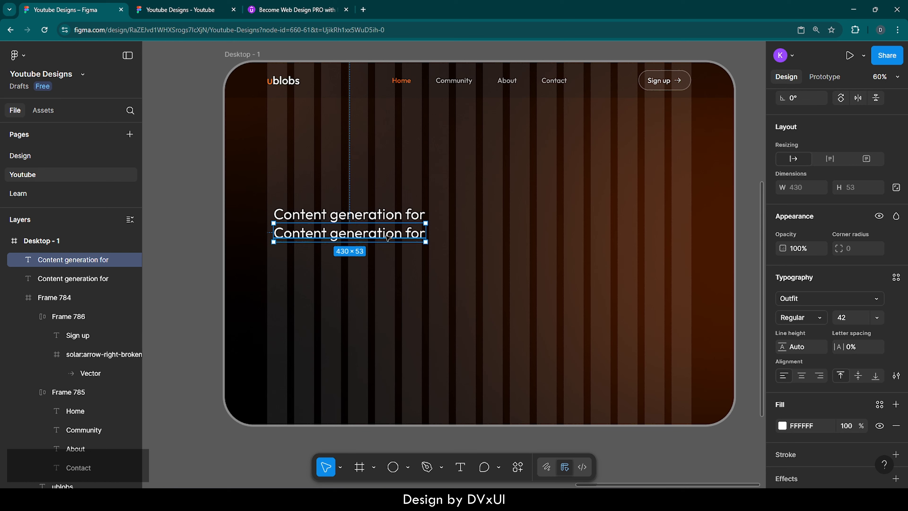
double_click(387, 238)
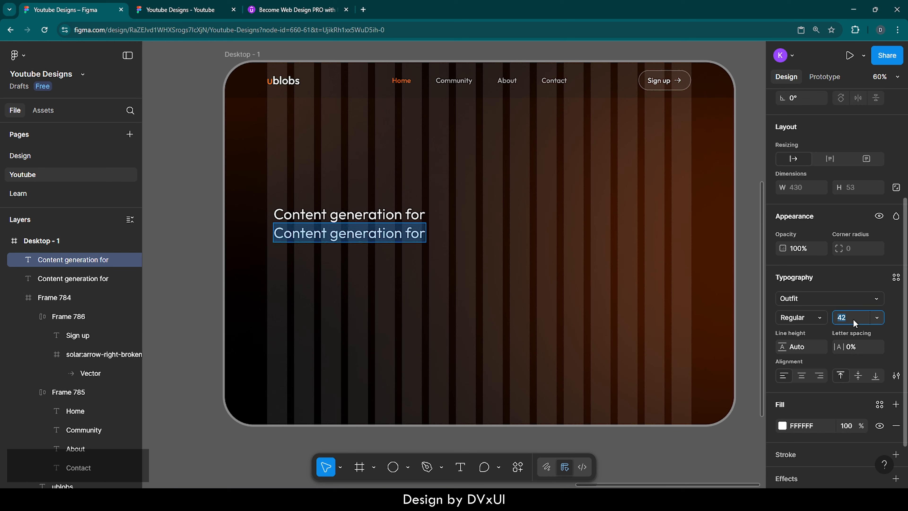
text(104)
key(Return)
click(815, 317)
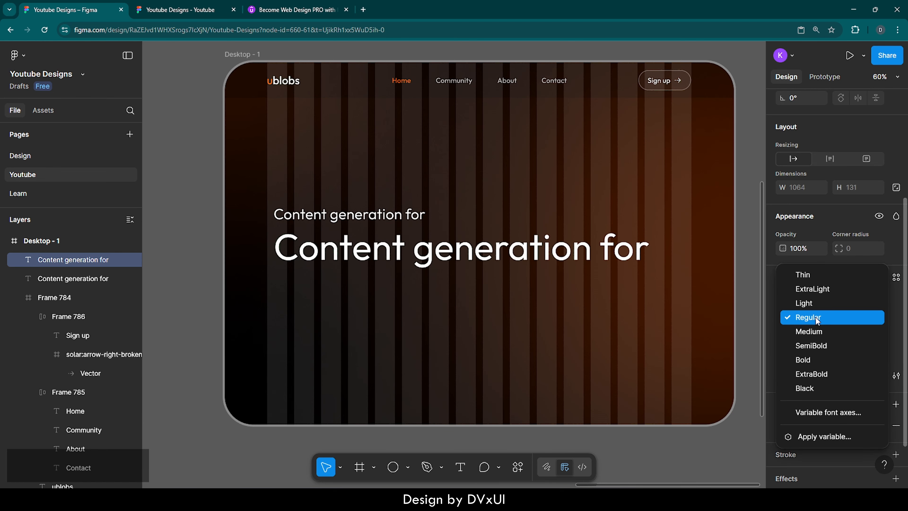
click(811, 329)
Replace the wording of the large duplicated text with "your socials."
click(615, 243)
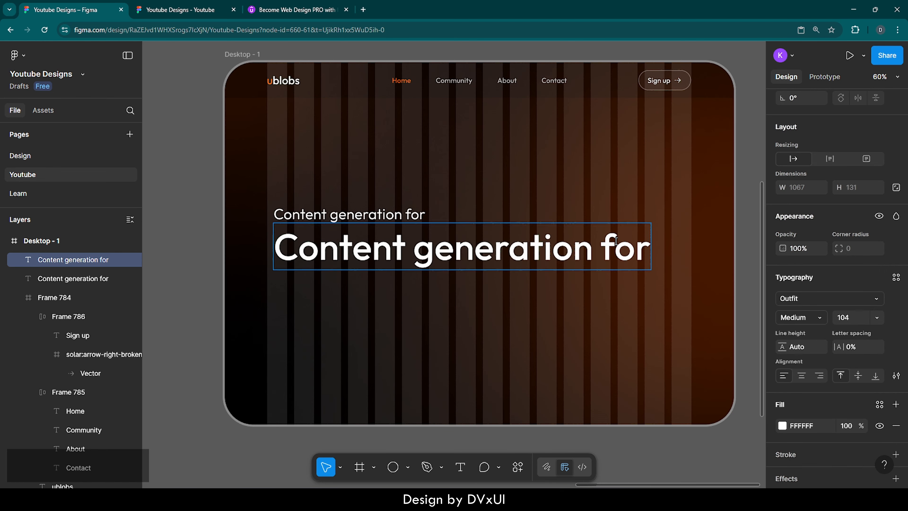
key(ctrl+a)
key(BackSpace)
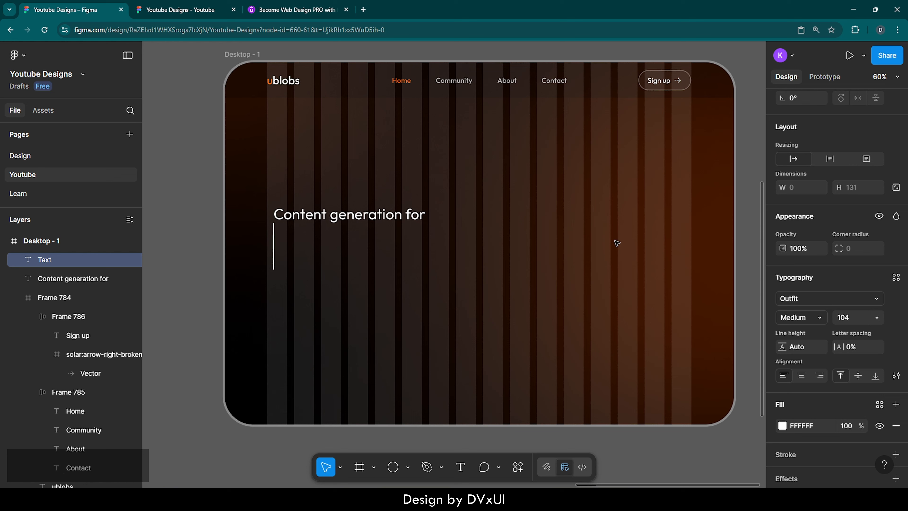
text(you)
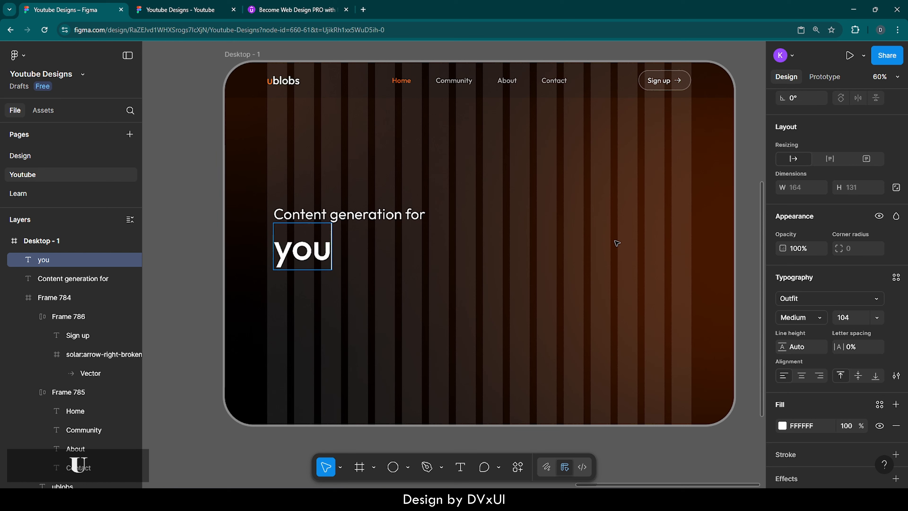
text(r socials)
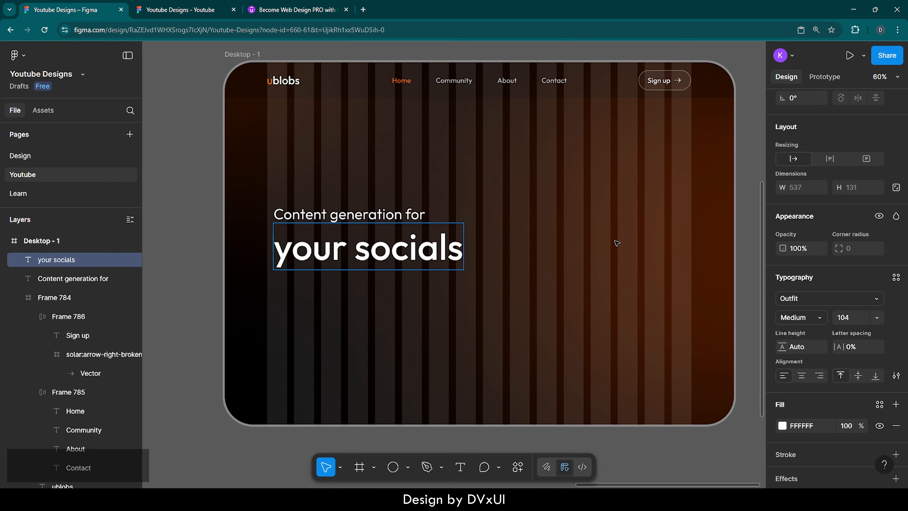
text(.)
key(Escape)
Set the vertical spacing between the two heading texts to -4 and move them up together, aligned at X 120
shift+click(365, 217)
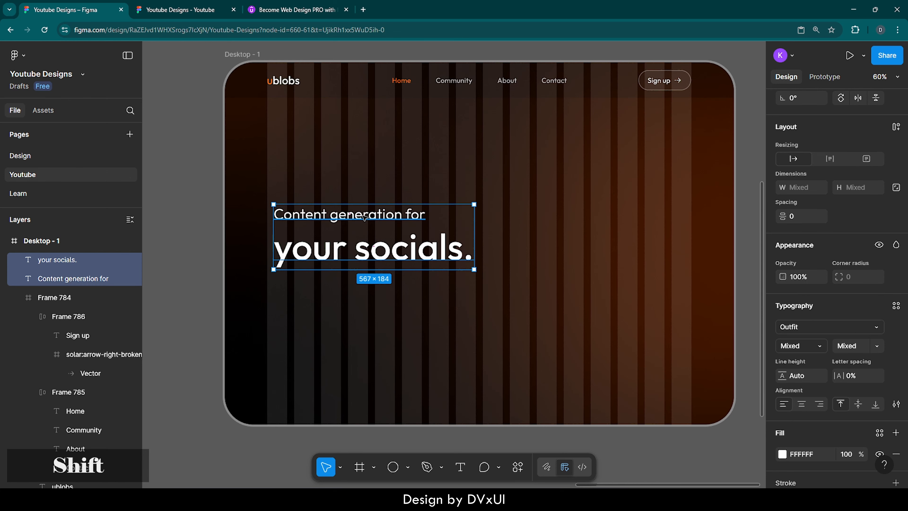
scroll(829, 291, up, 5)
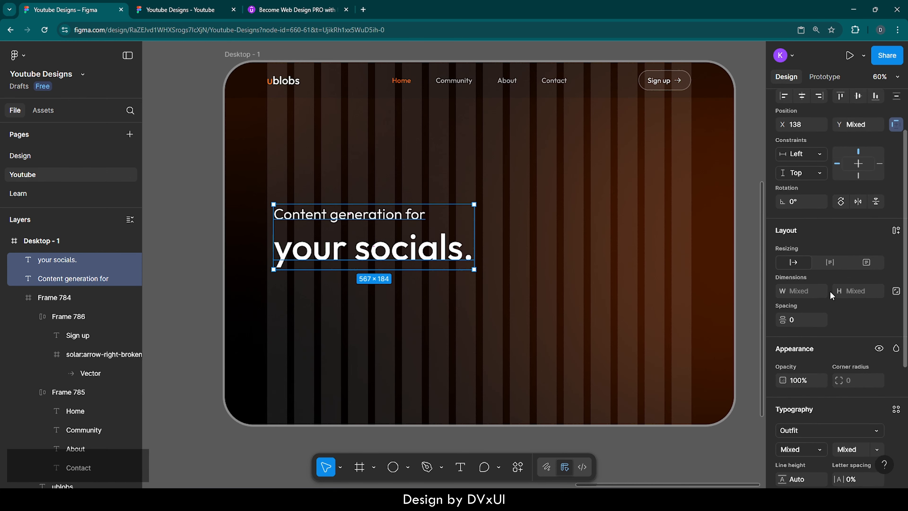
click(794, 383)
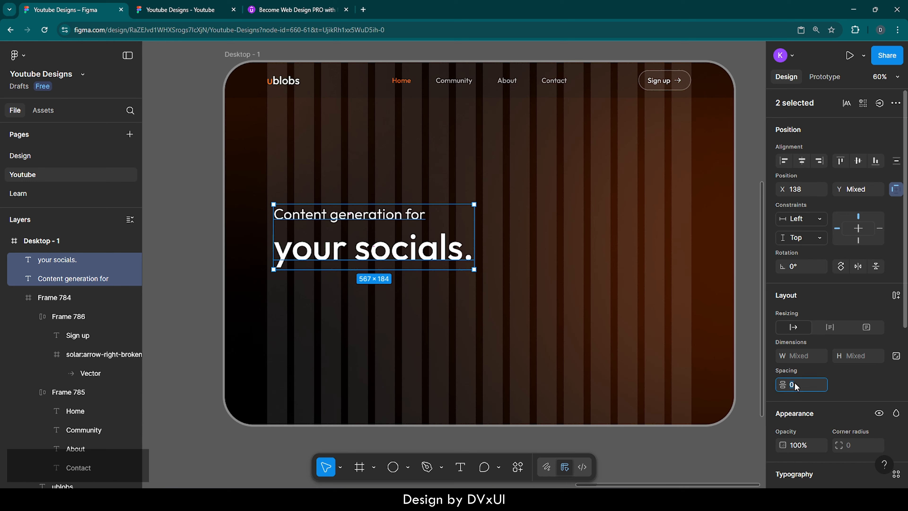
text(-4)
key(Return)
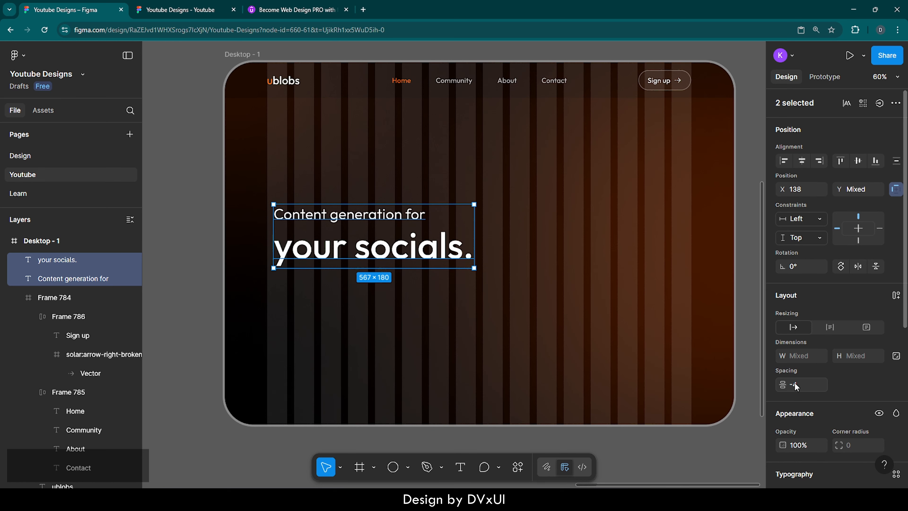
drag(396, 248, 391, 222)
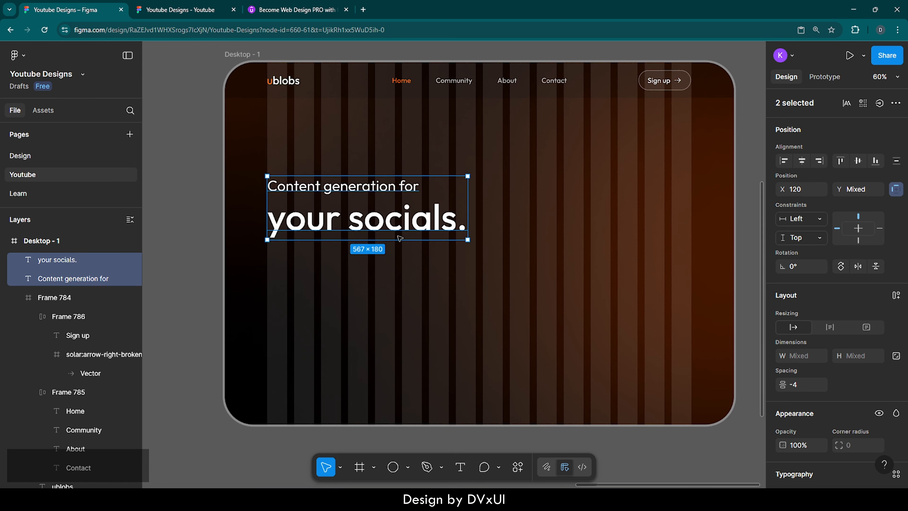
click(417, 273)
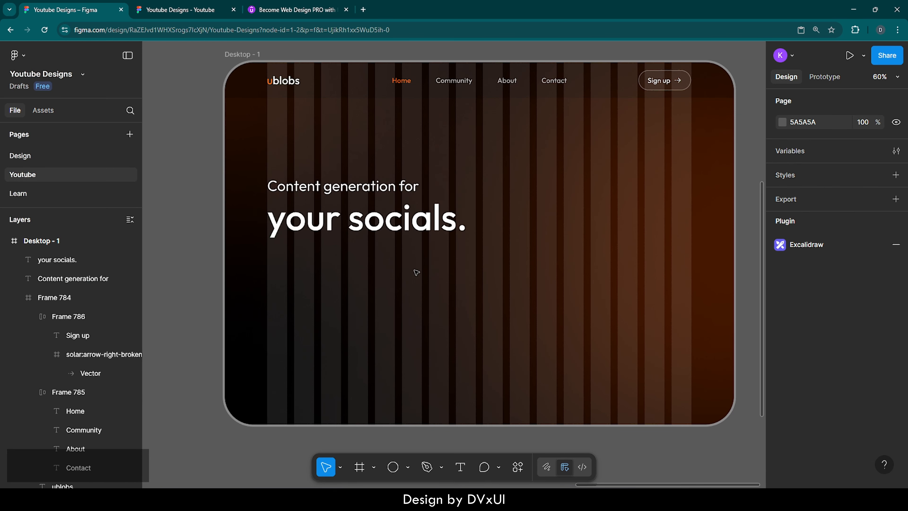
Nudge the "Content generation for" text down to Y 326, closer to the large heading line
click(386, 190)
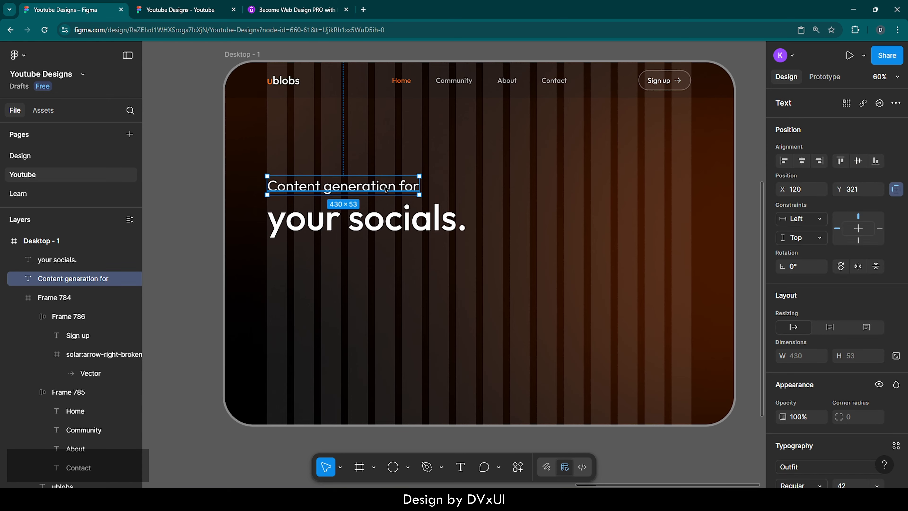
key(Down)
key(Down)
key(Down)
key(Down)
key(Down)
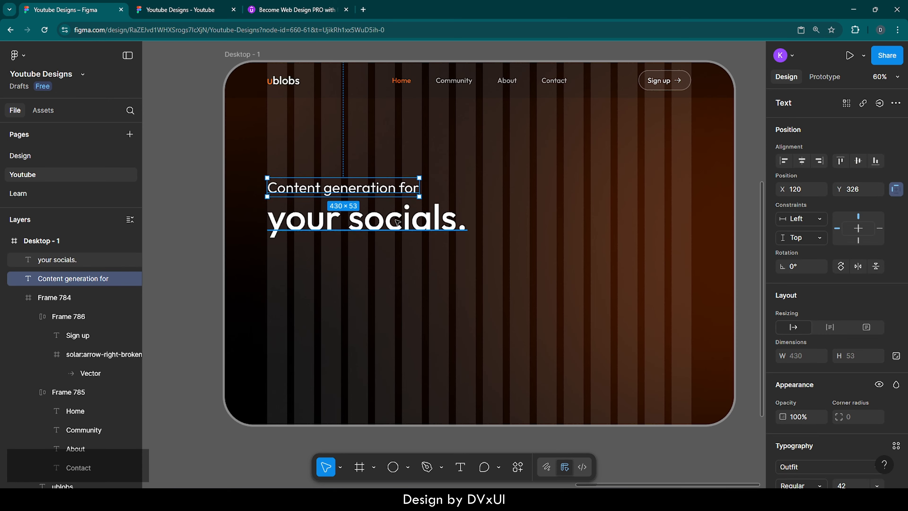
click(544, 223)
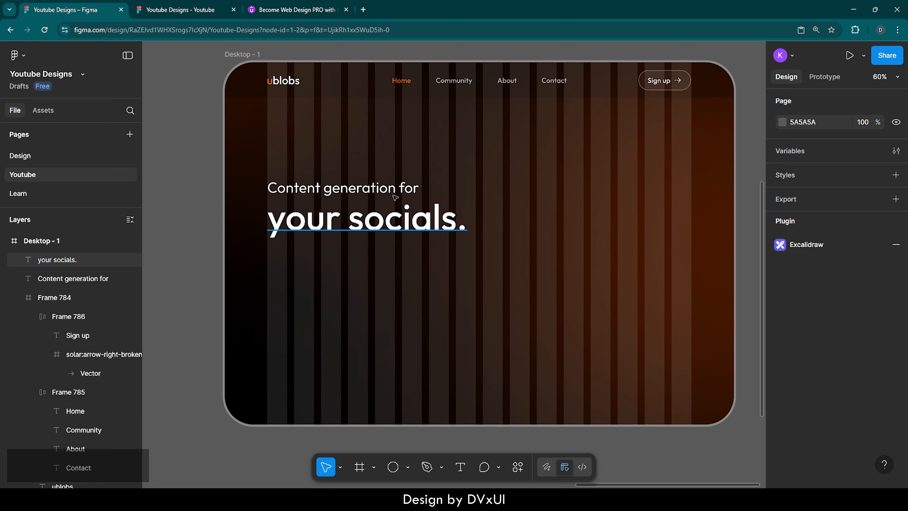
Color only the word "socials" in the large heading with the page's orange FA5800
double_click(402, 224)
double_click(403, 223)
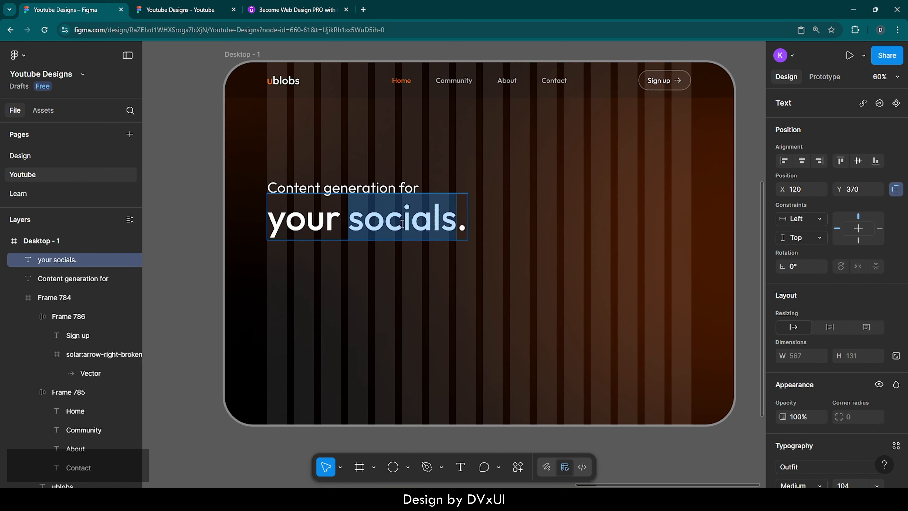
scroll(833, 433, down, 5)
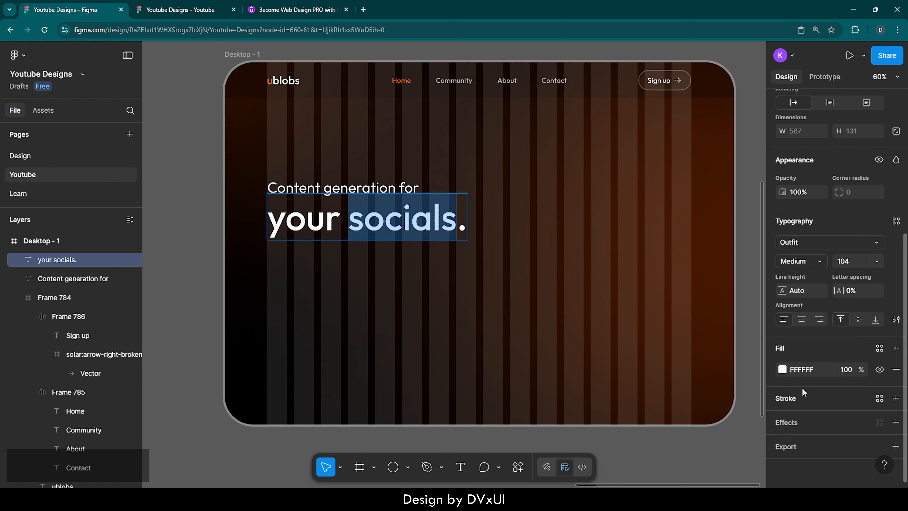
click(781, 369)
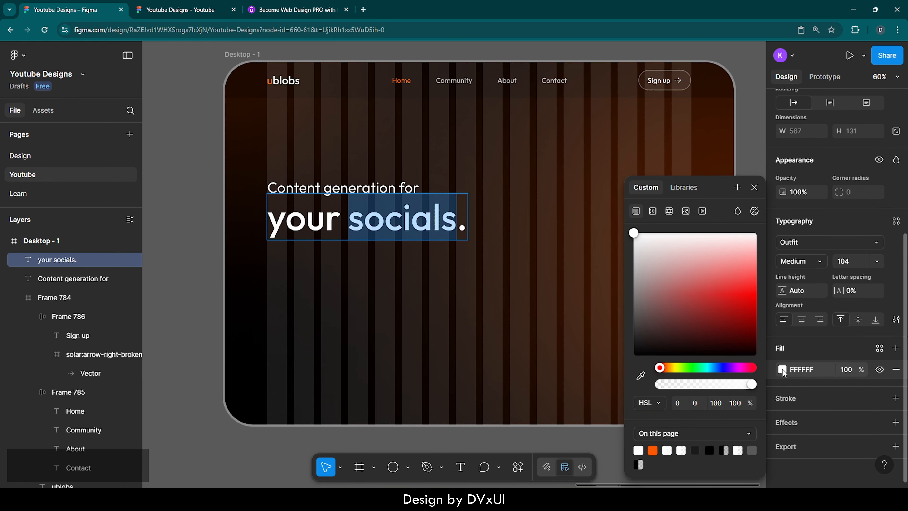
click(655, 449)
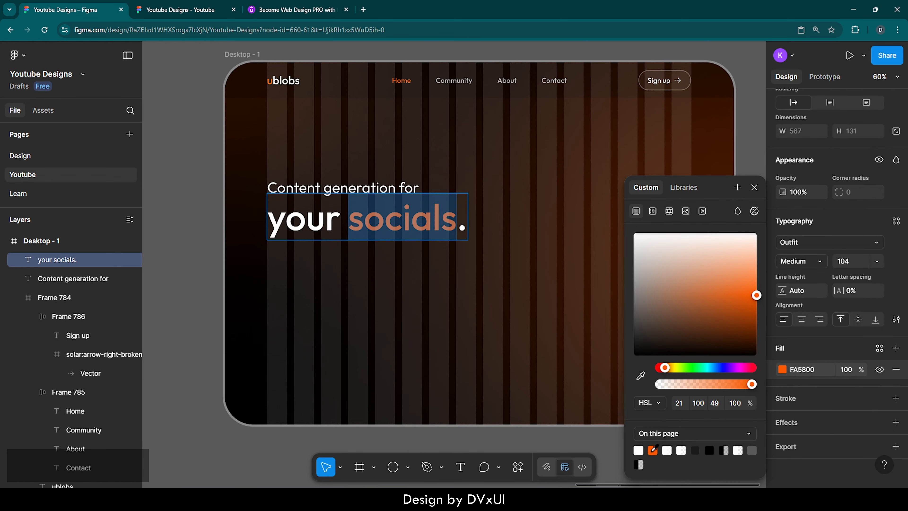
key(Escape)
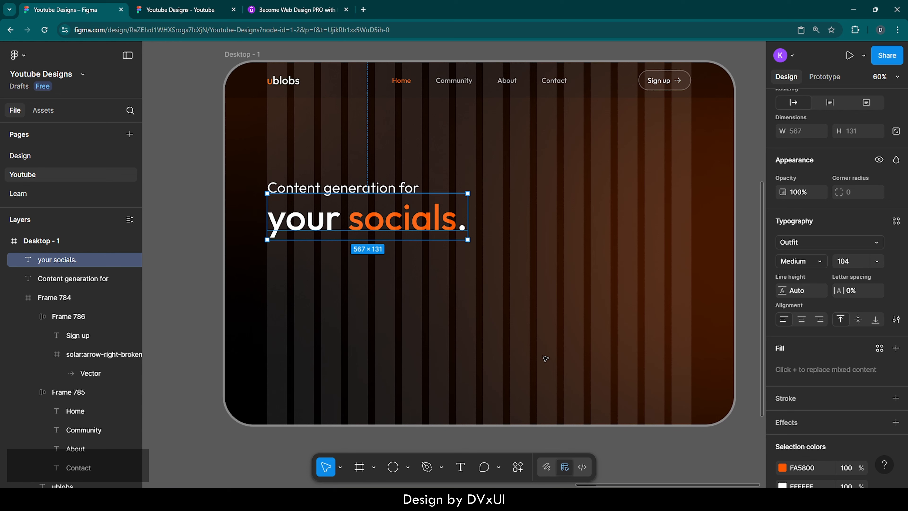
key(Escape)
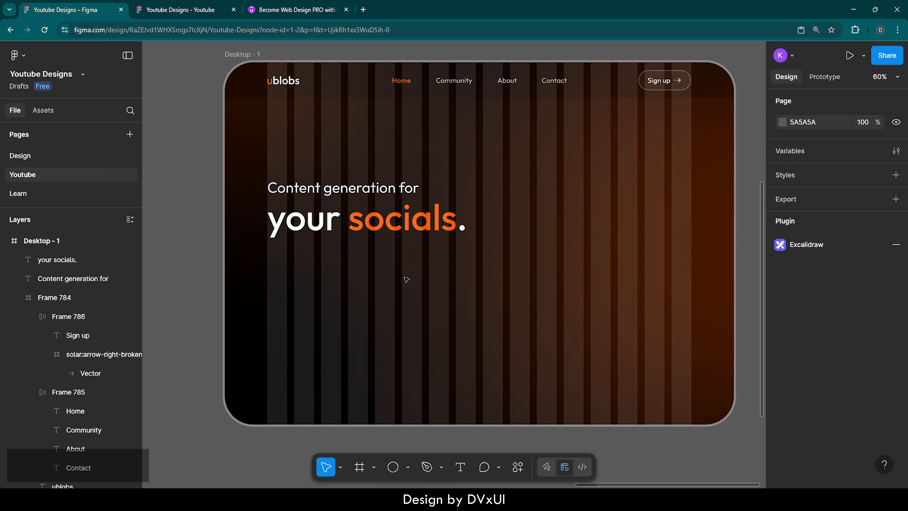
Open loremipsum.io in a new browser tab and copy "Lorem ipsum dolor sit amet, consectetur adipiscing elit, sed do"
click(364, 10)
text(lore)
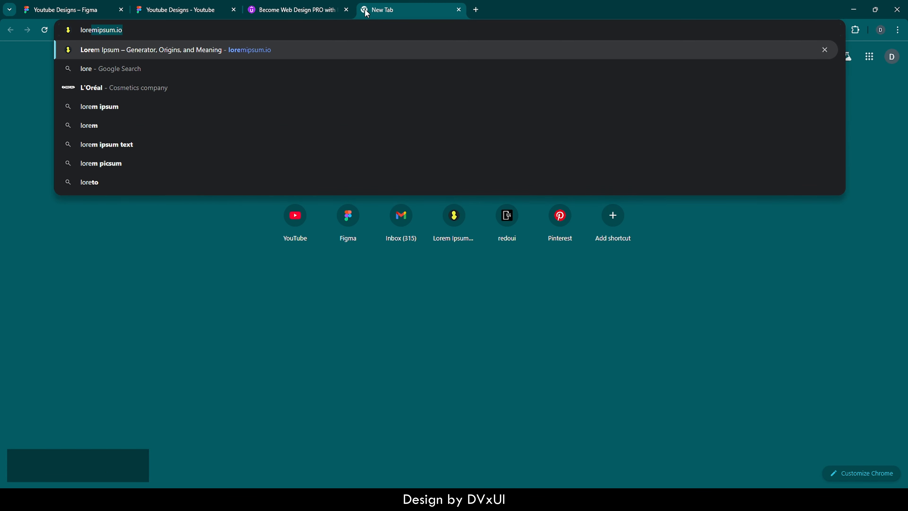
key(Return)
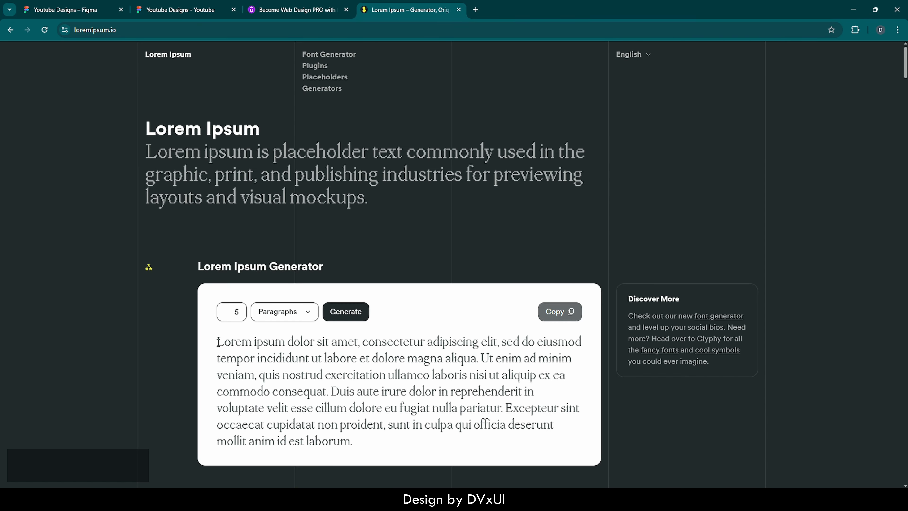
drag(218, 342, 536, 342)
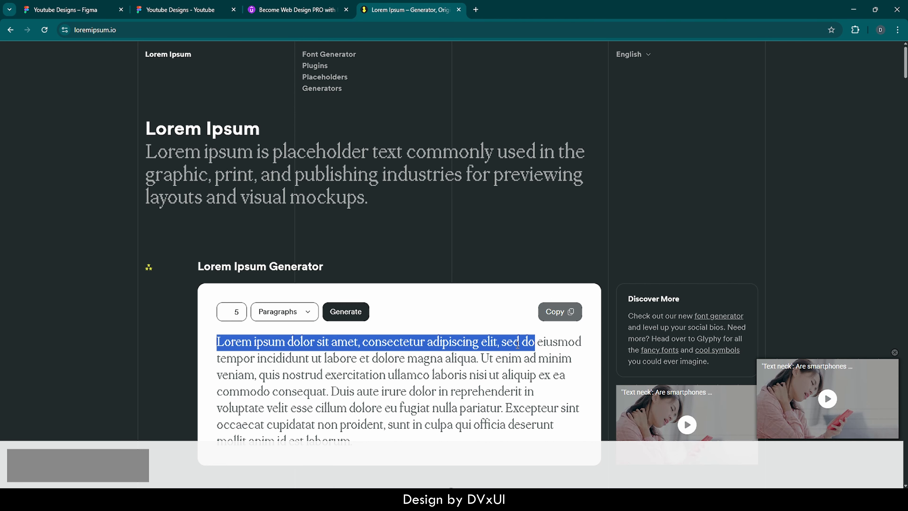
key(ctrl+c)
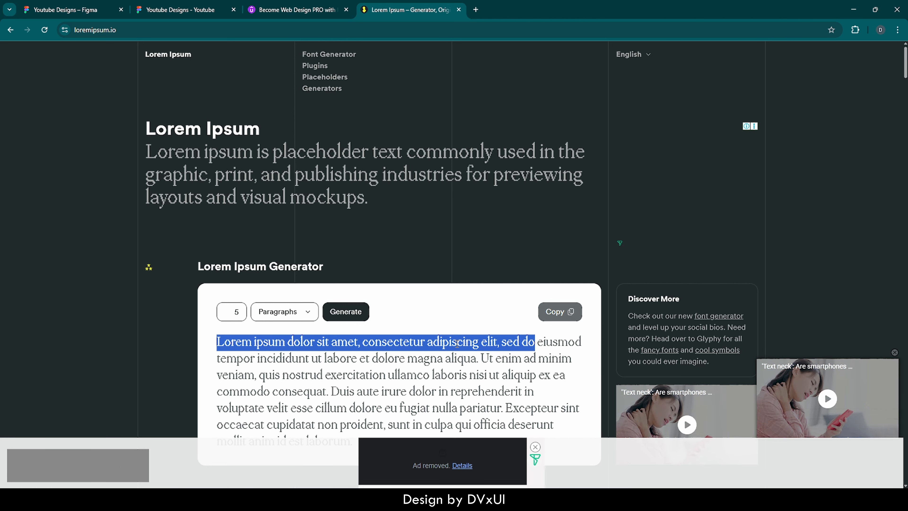
Return to the Figma design and paste the copied placeholder sentence as a new text below the heading
click(81, 8)
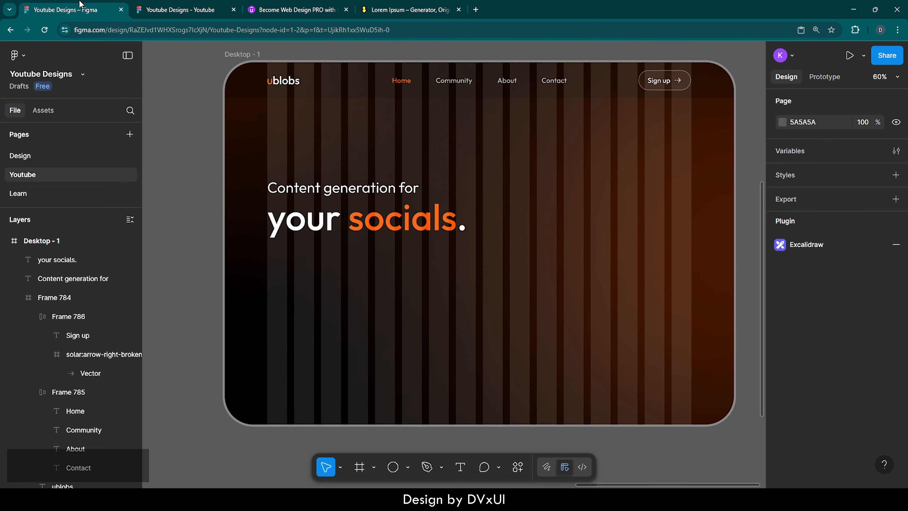
click(460, 467)
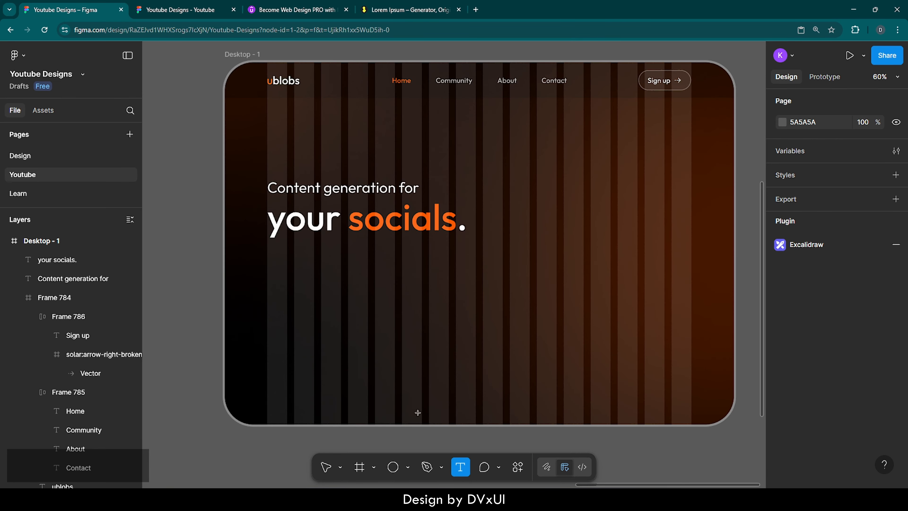
click(308, 296)
key(ctrl+v)
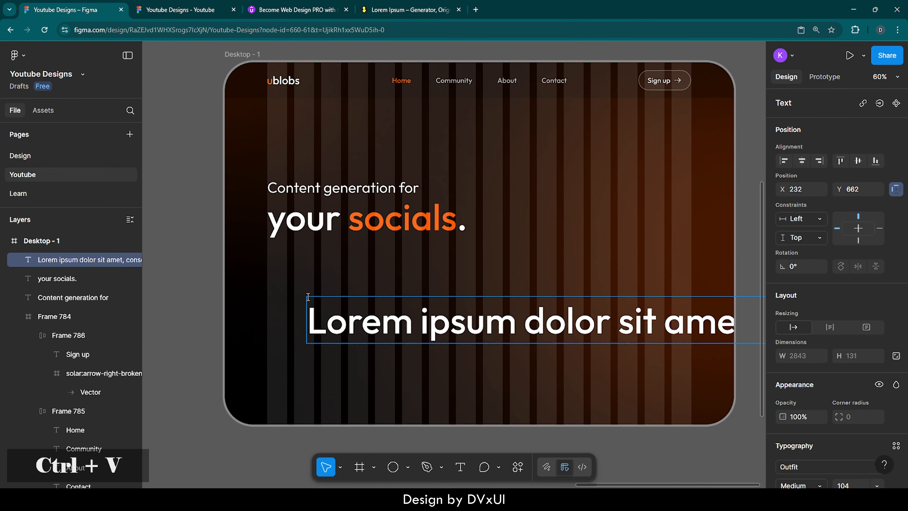
Set the whole placeholder text to font size 20 and Light weight
key(ctrl+a)
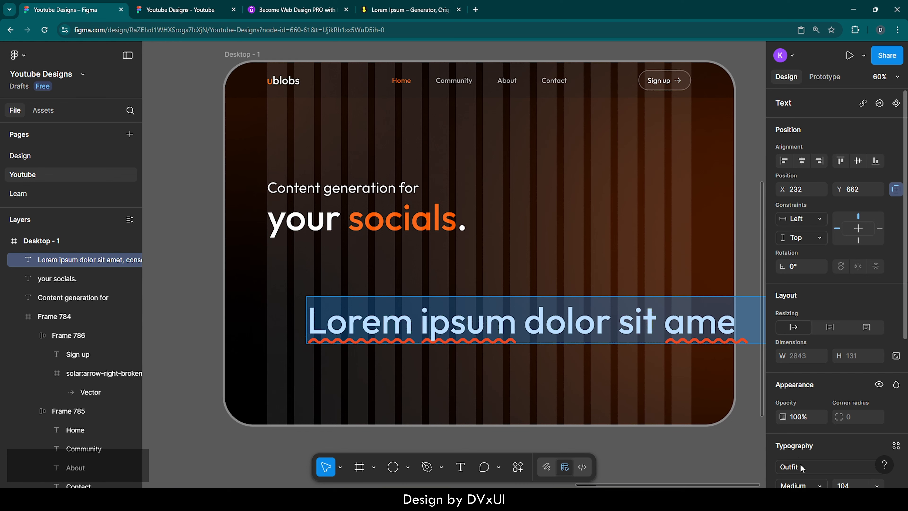
scroll(800, 463, down, 4)
click(849, 353)
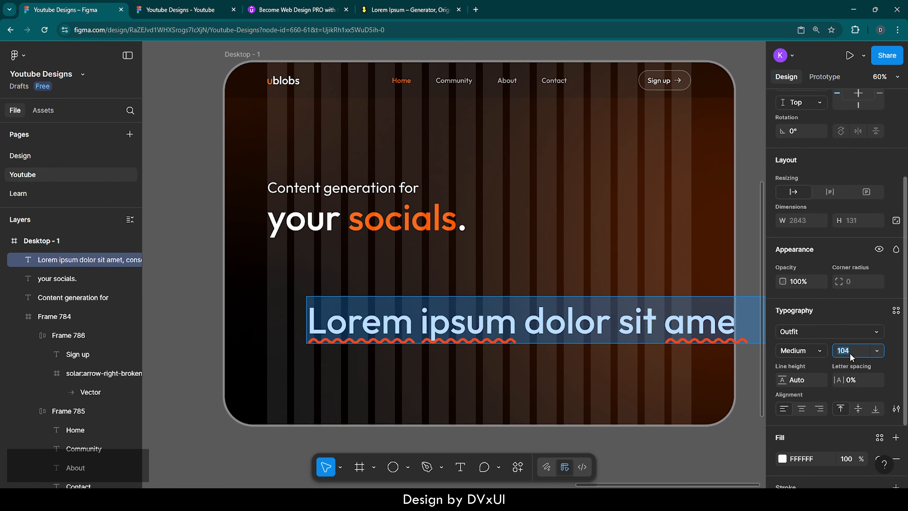
text(20)
key(Return)
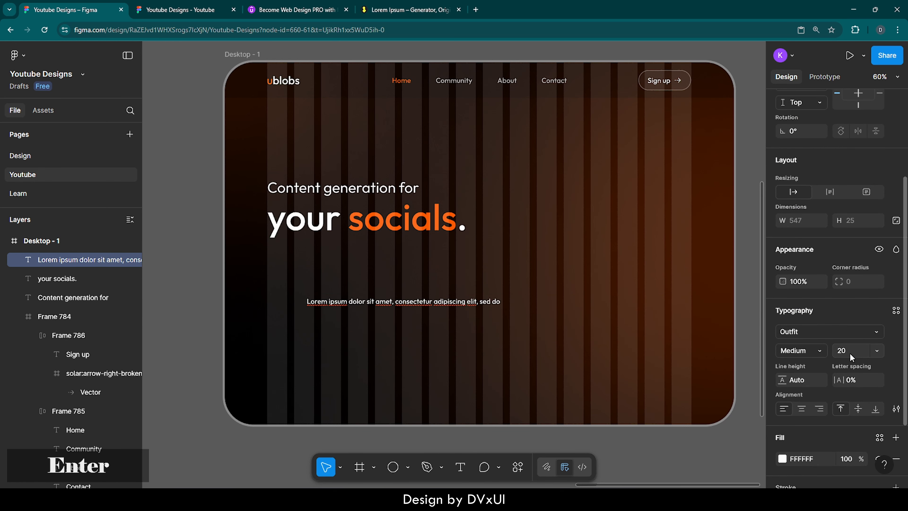
click(812, 352)
click(811, 322)
Set the placeholder text's fill opacity to 60% and place it directly under "your socials.", left-aligned with the heading
scroll(805, 373, down, 3)
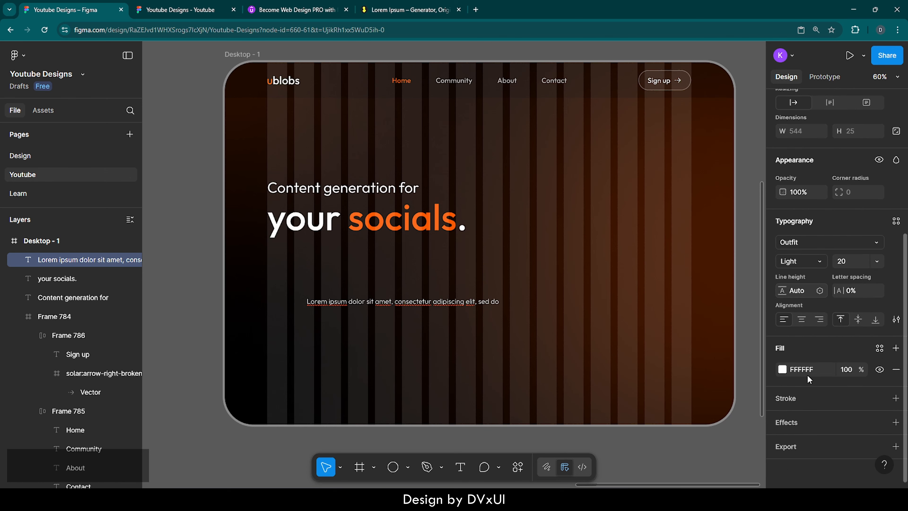
click(848, 368)
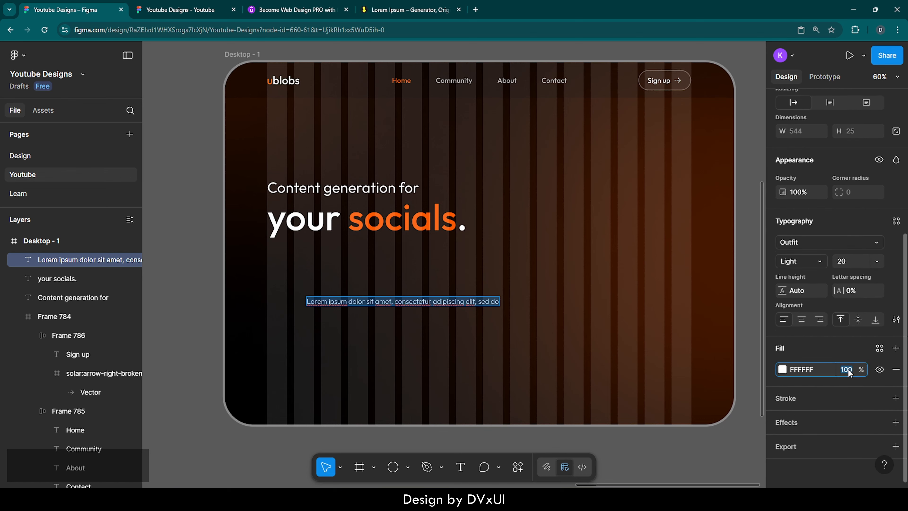
text(60)
key(Return)
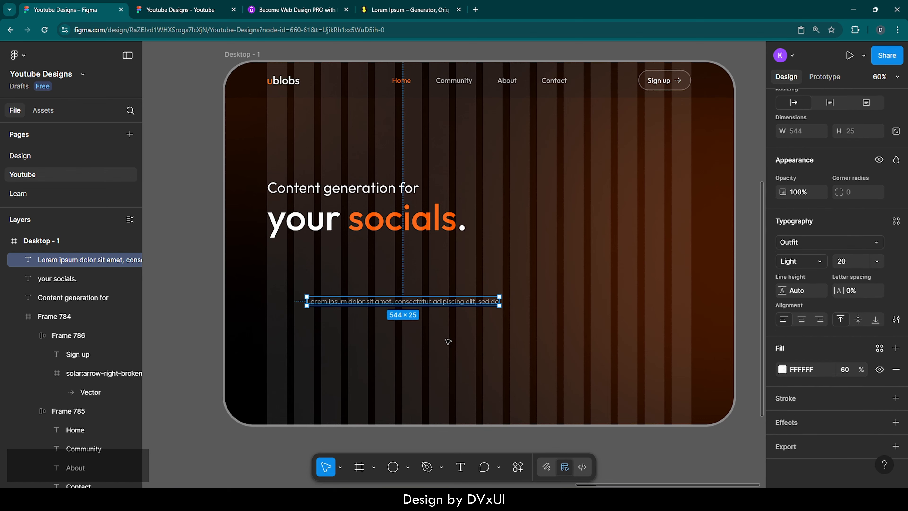
drag(404, 301, 365, 254)
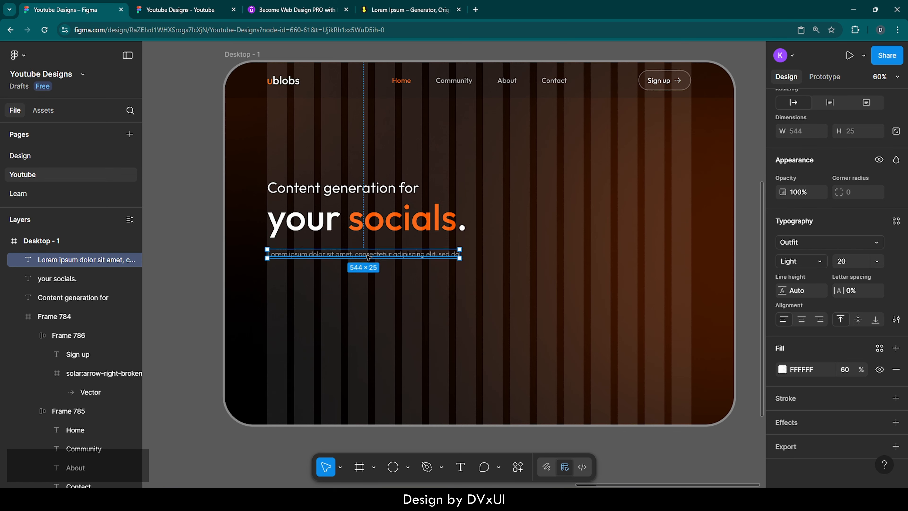
click(392, 288)
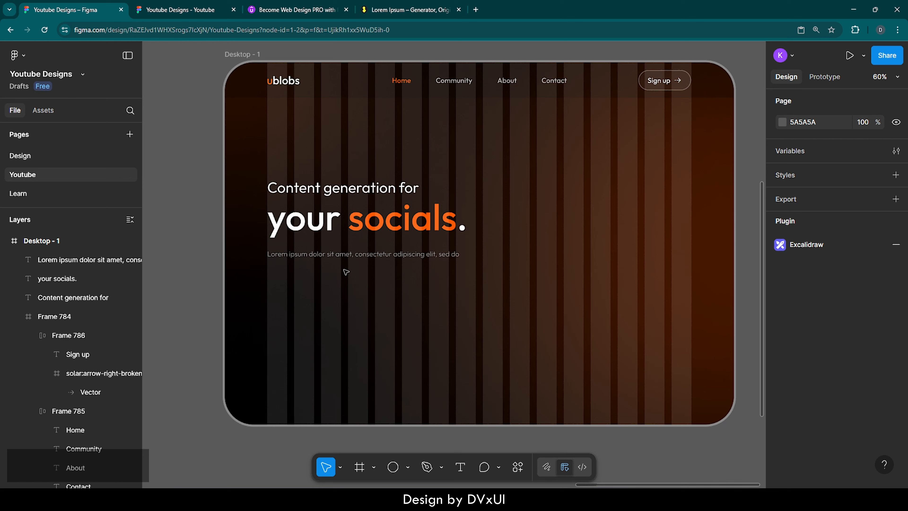
Duplicate the "Sign up" button from the top bar and place the copy below the placeholder text at about X 124, Y 590
click(666, 81)
click(666, 82)
key(ctrl+d)
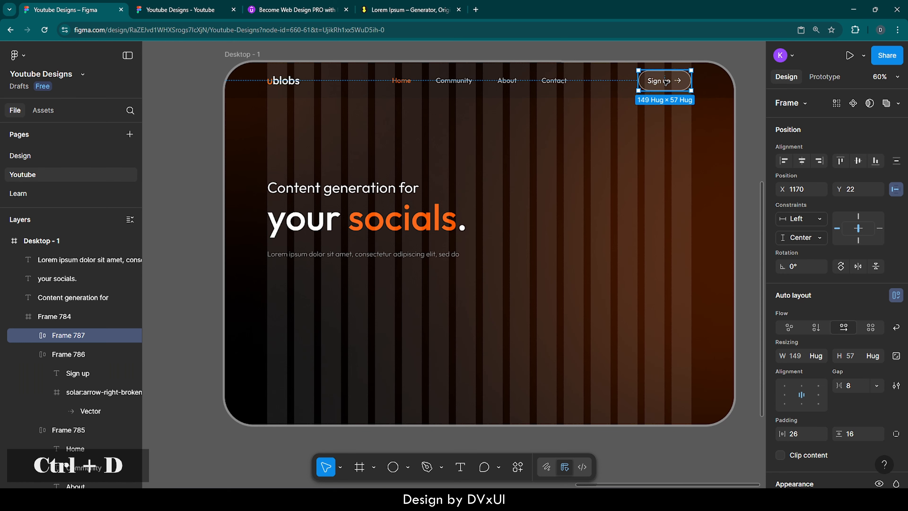
drag(666, 82, 313, 292)
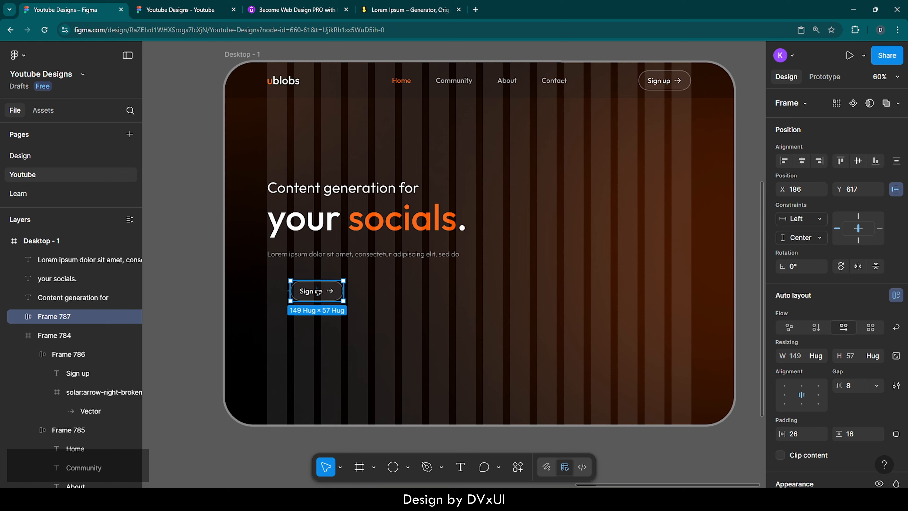
drag(320, 292, 298, 283)
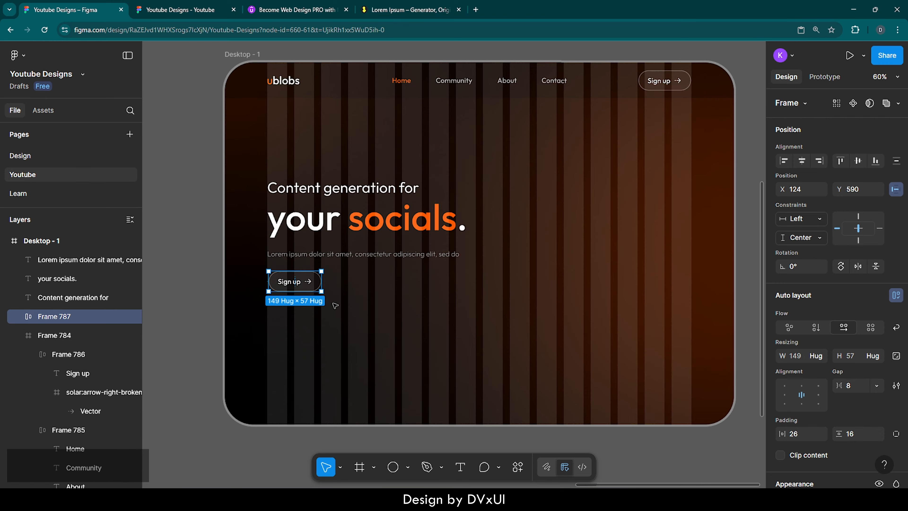
scroll(268, 279, up, 5)
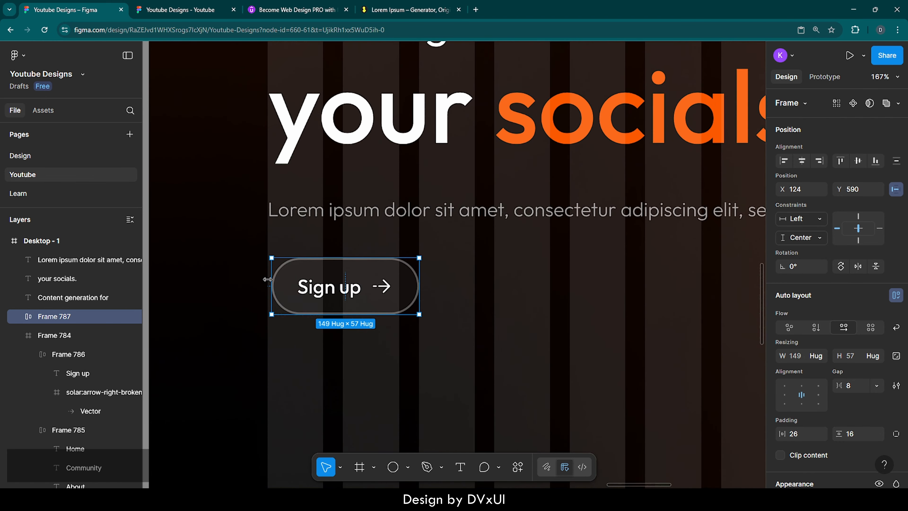
scroll(818, 381, down, 8)
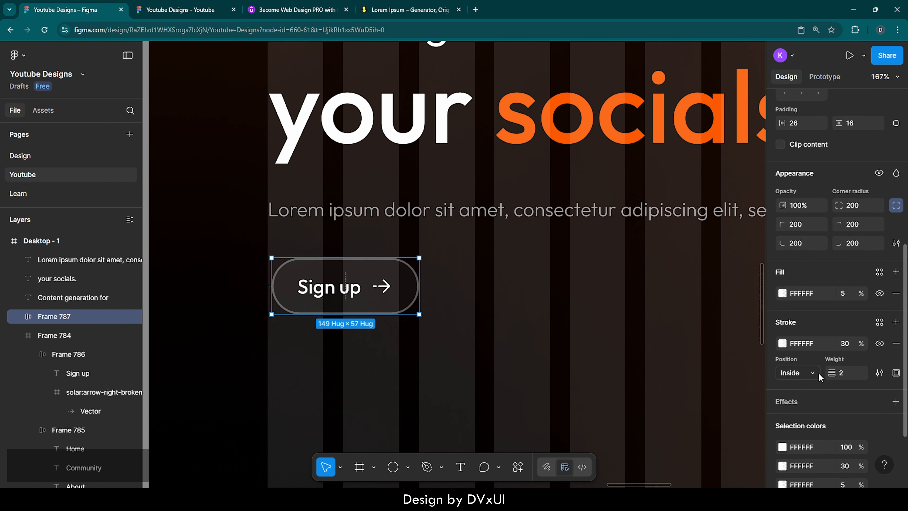
Fill the duplicated button below the placeholder text with the page's orange FA5800 at 100% and remove its stroke
click(782, 293)
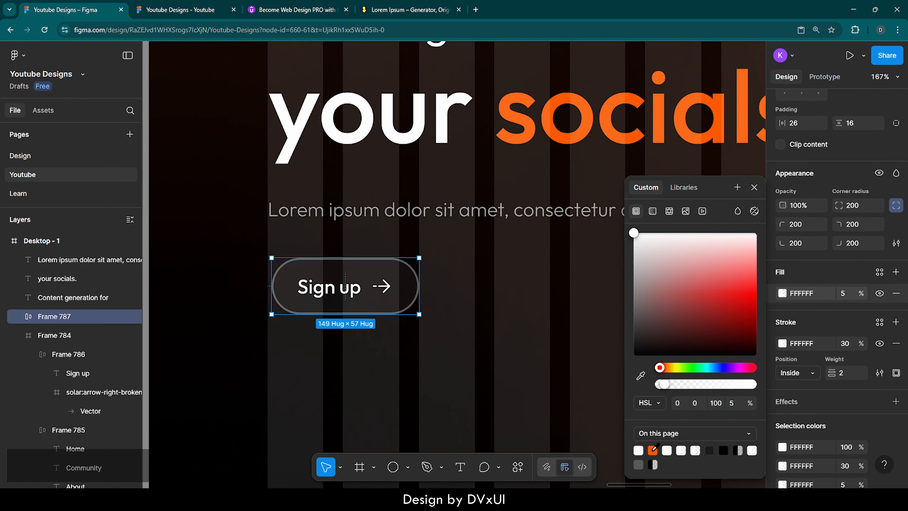
click(652, 450)
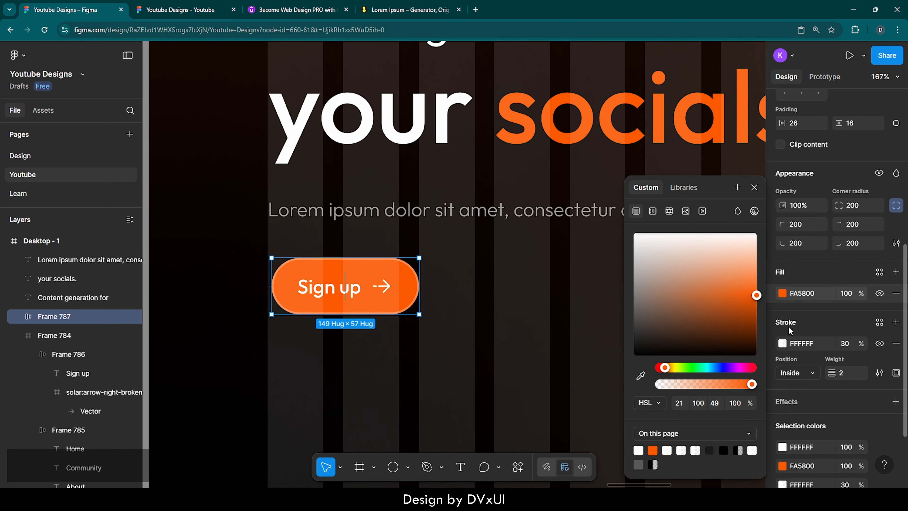
click(897, 344)
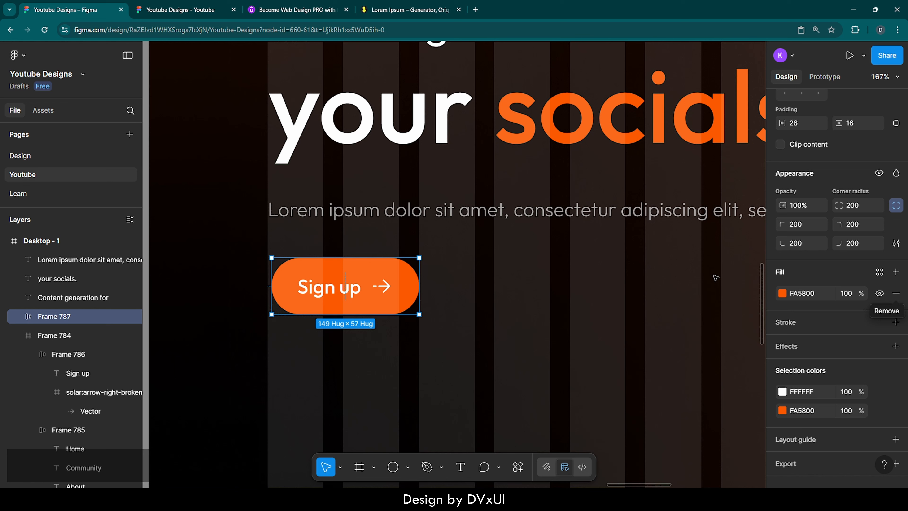
Change the orange button's label to "Get Started"
double_click(345, 289)
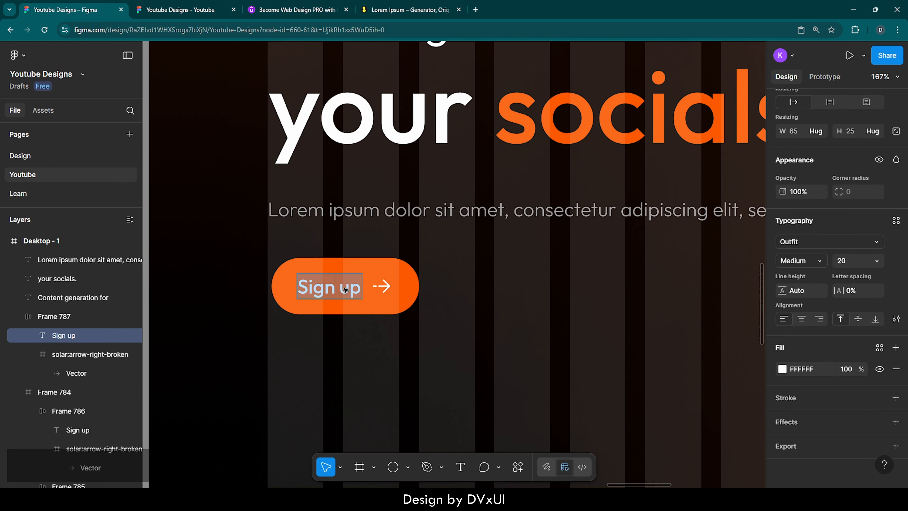
key(BackSpace)
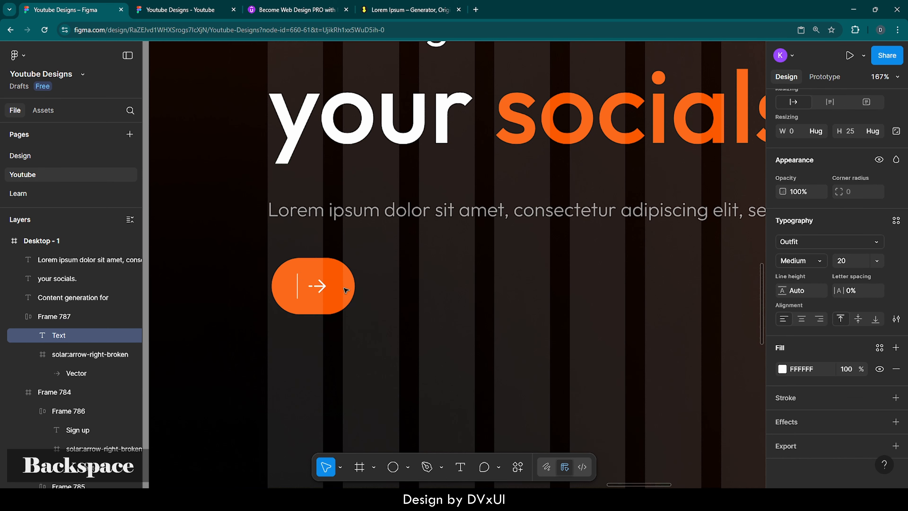
text(Get Started)
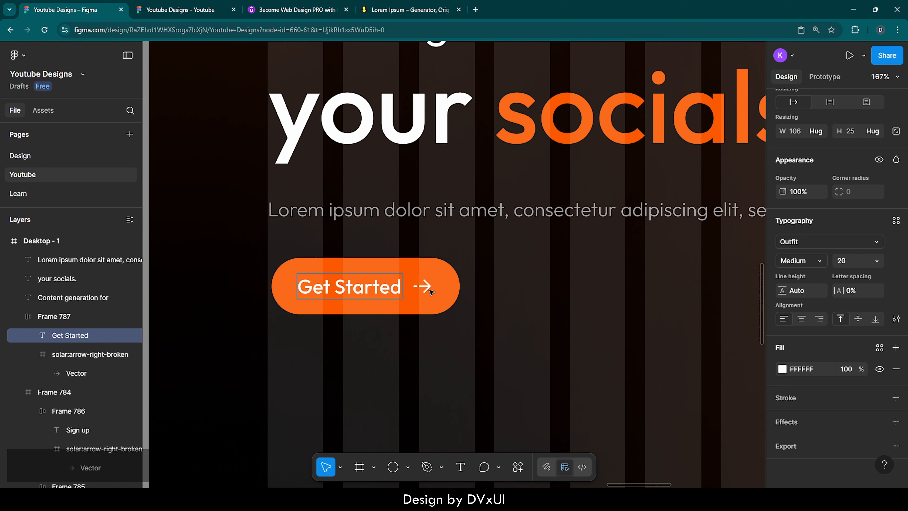
key(Escape)
click(508, 299)
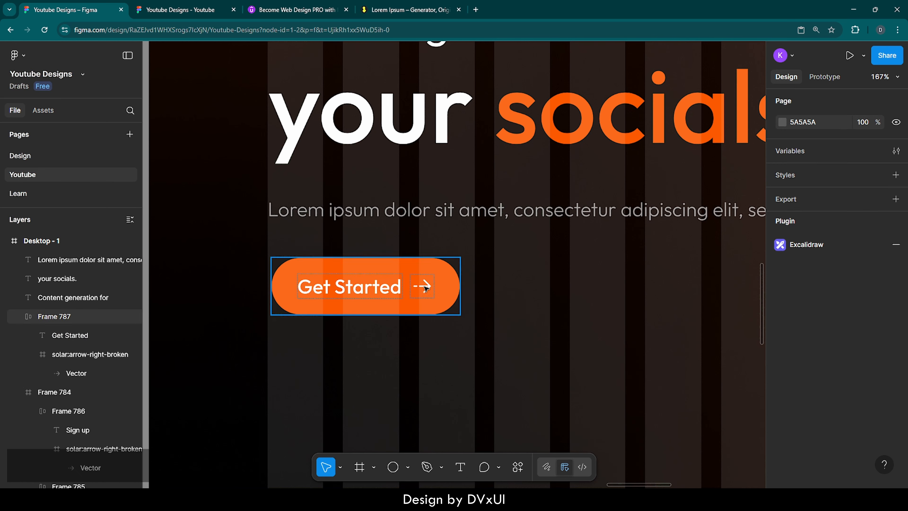
Nudge the "Get Started" button to X 120 so it lines up with the left edge of the heading and placeholder text
click(450, 287)
mouse_move(450, 287)
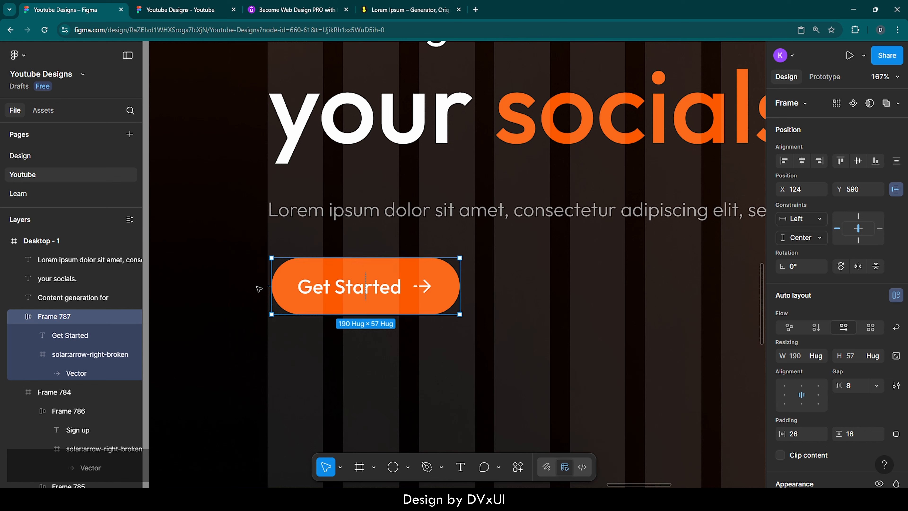
key(Left)
key(Left)
key(Left)
key(Left)
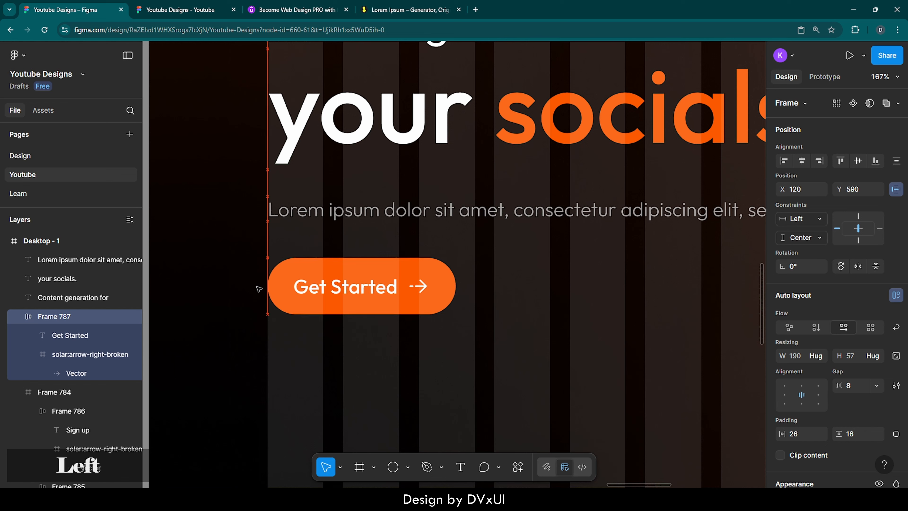
Duplicate the "Get Started" button, place the copy to its right on the same row, and set the spacing between them to 24
key(ctrl+d)
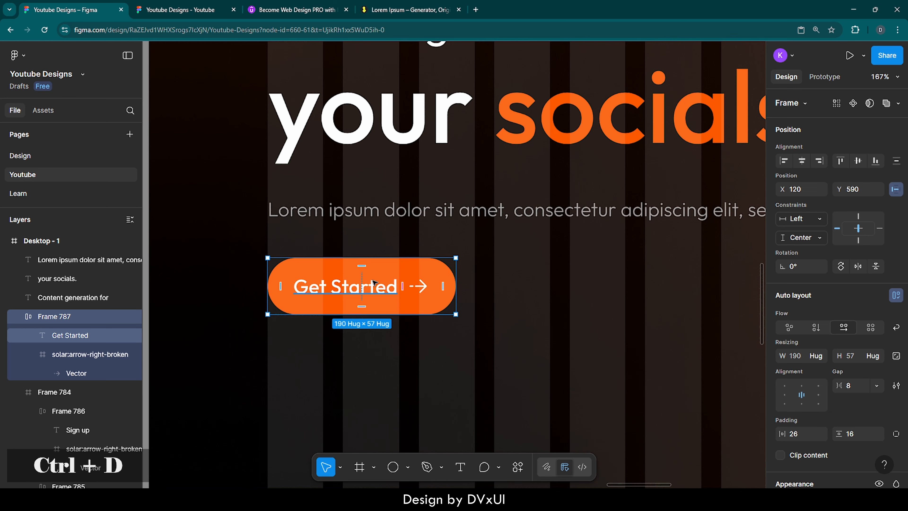
drag(364, 286, 570, 288)
scroll(570, 288, right, 3)
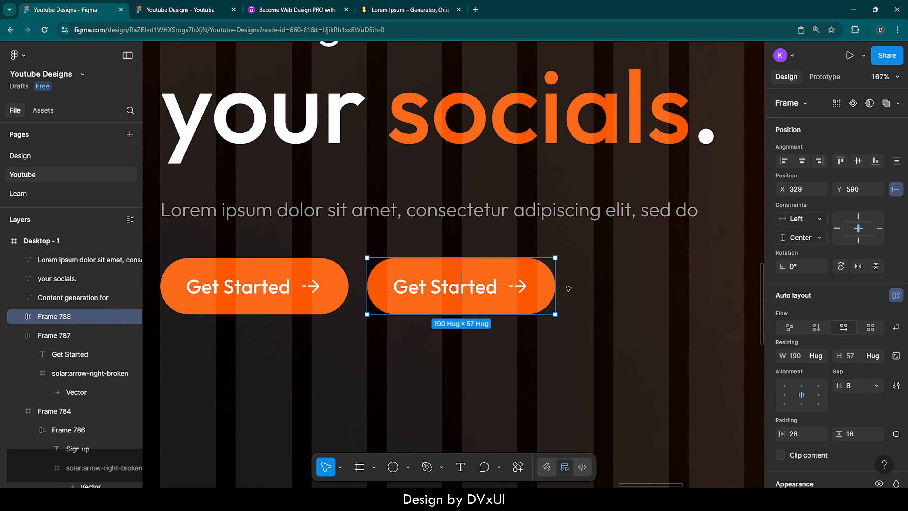
mouse_move(455, 288)
mouse_down()
mouse_move(470, 288)
mouse_move(460, 288)
mouse_up()
shift+click(325, 284)
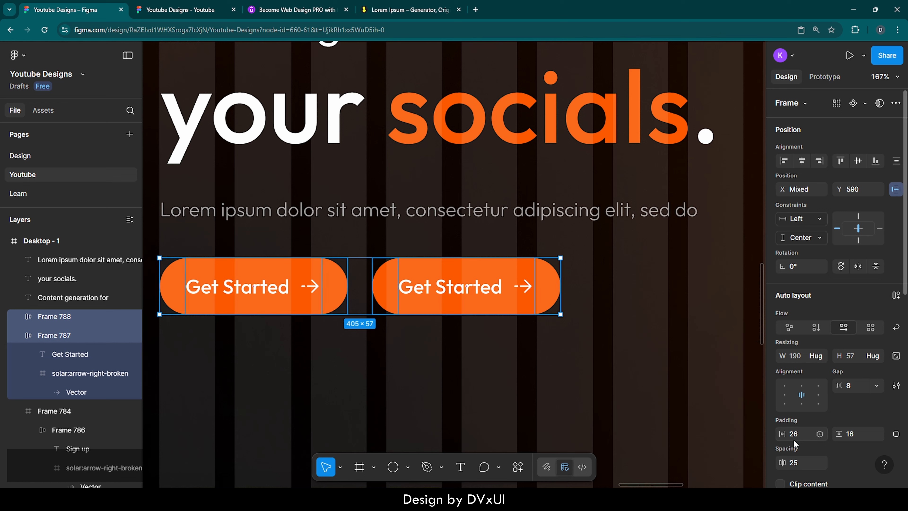
key(Down)
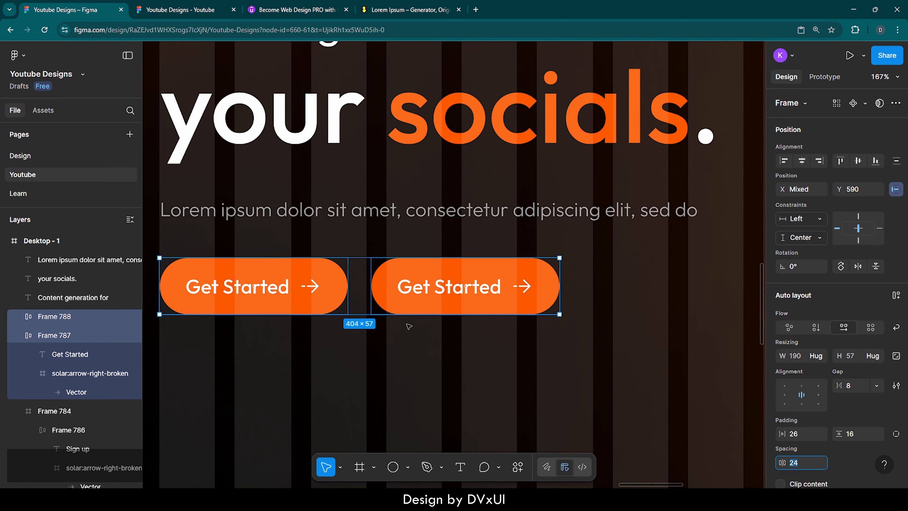
click(427, 347)
Set the second "Get Started" button's fill color to white FFFFFF
click(420, 284)
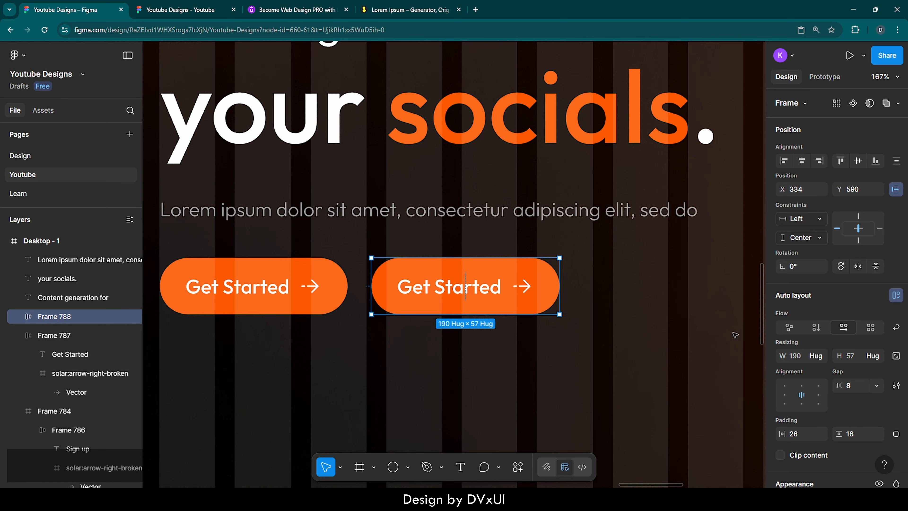
scroll(821, 433, down, 5)
scroll(820, 440, down, 3)
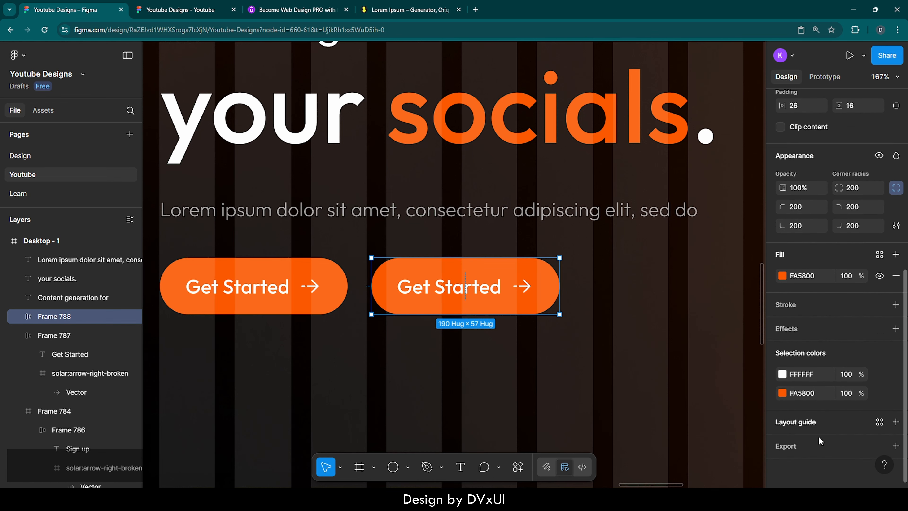
click(809, 276)
text(ffffff)
key(Return)
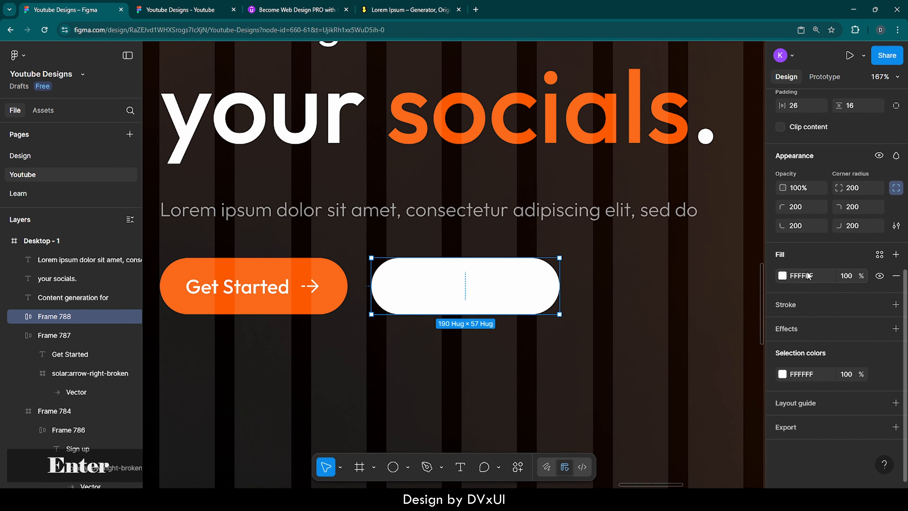
Set the white fill opacity of the second Get Started button to 5%
click(846, 275)
text(5)
key(Return)
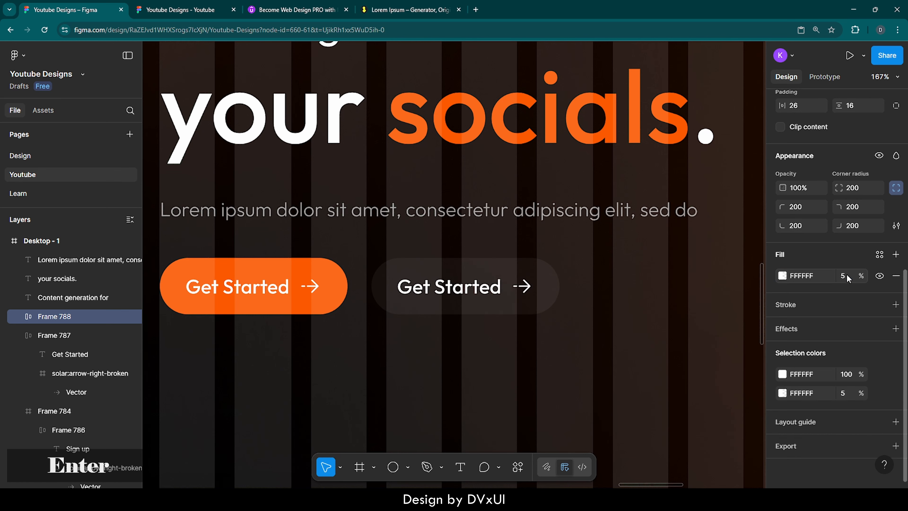
Add a stroke to the second button in FFFFFF at 30% opacity
click(809, 304)
click(782, 325)
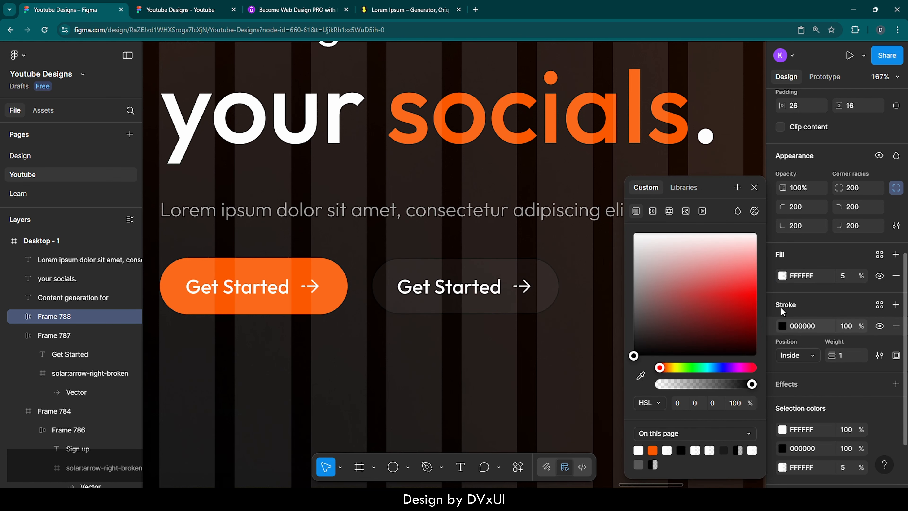
click(804, 326)
text(ffffff)
key(Return)
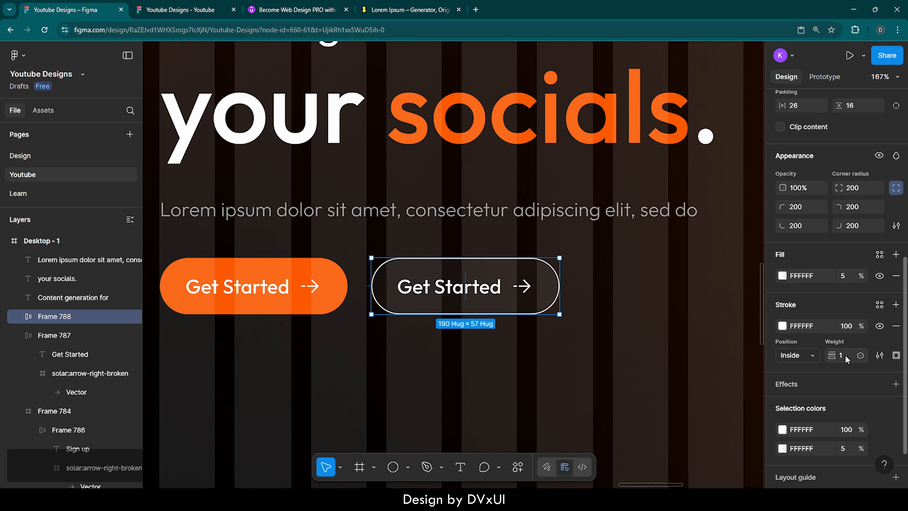
click(848, 325)
text(3)
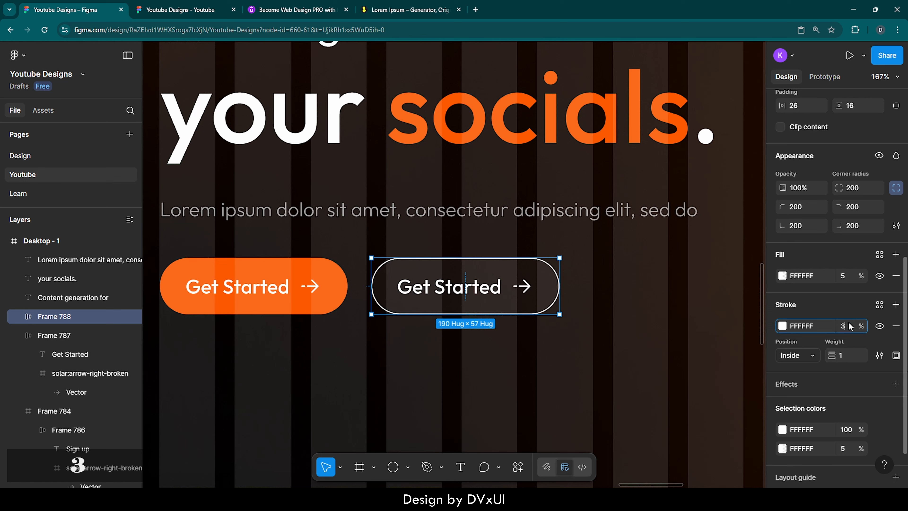
text(0)
key(Return)
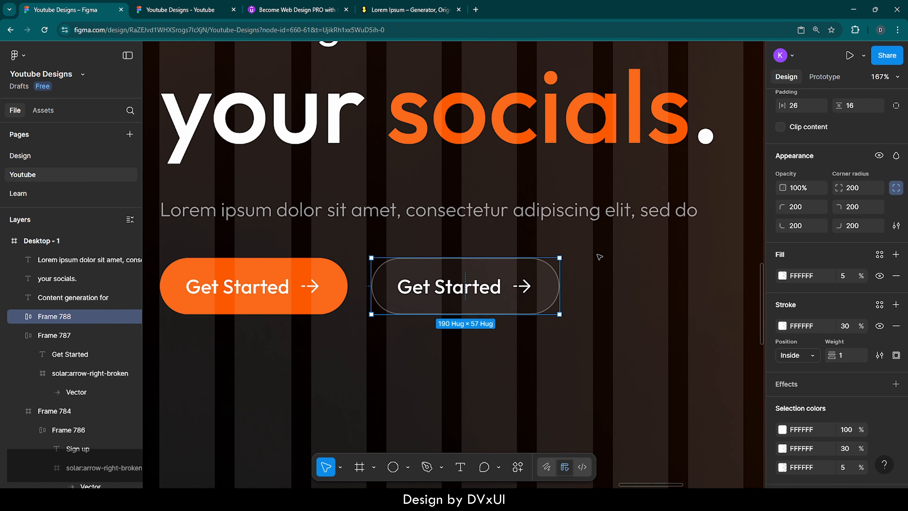
Delete the arrow icon from the second, outlined button
click(443, 290)
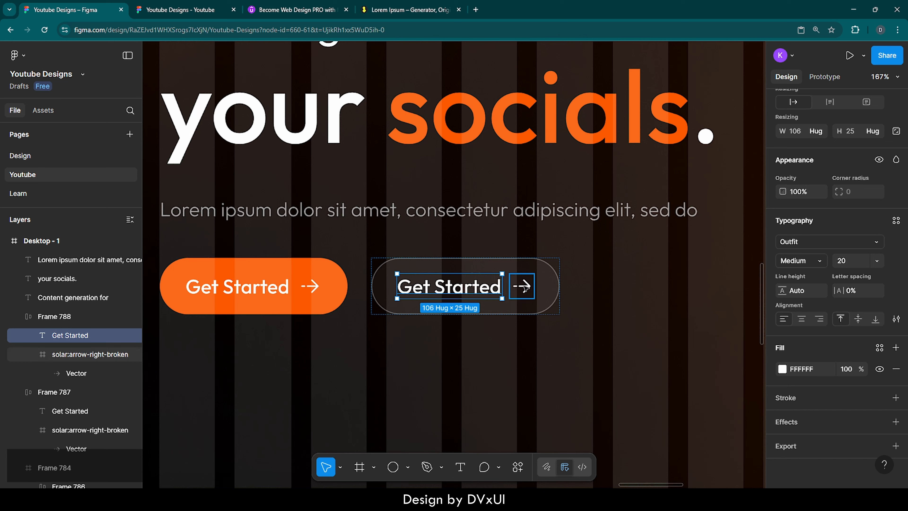
click(524, 287)
key(Delete)
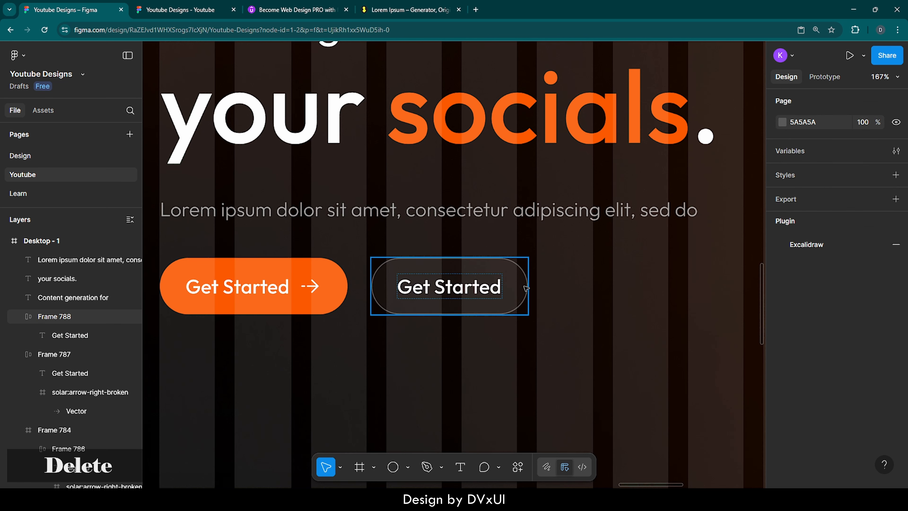
Replace the outlined button's label with "Our Pricing"
click(462, 287)
double_click(462, 286)
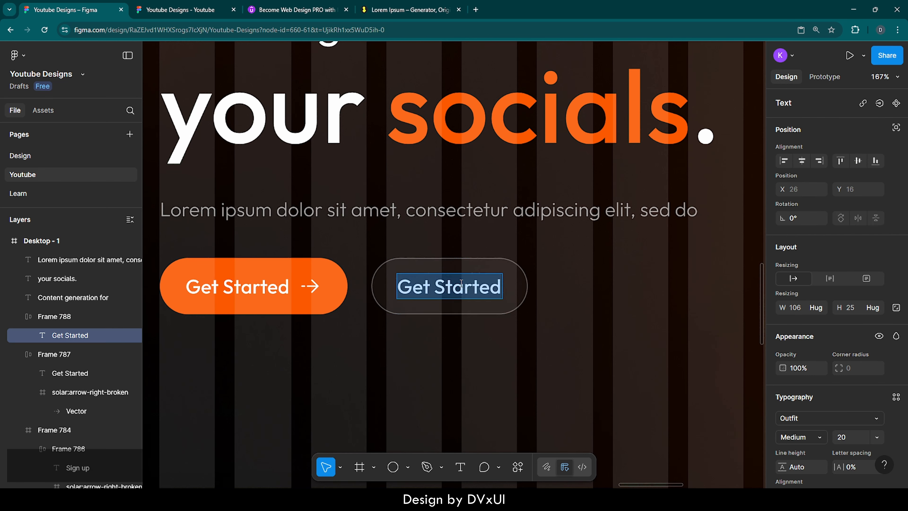
key(BackSpace)
text(Our P)
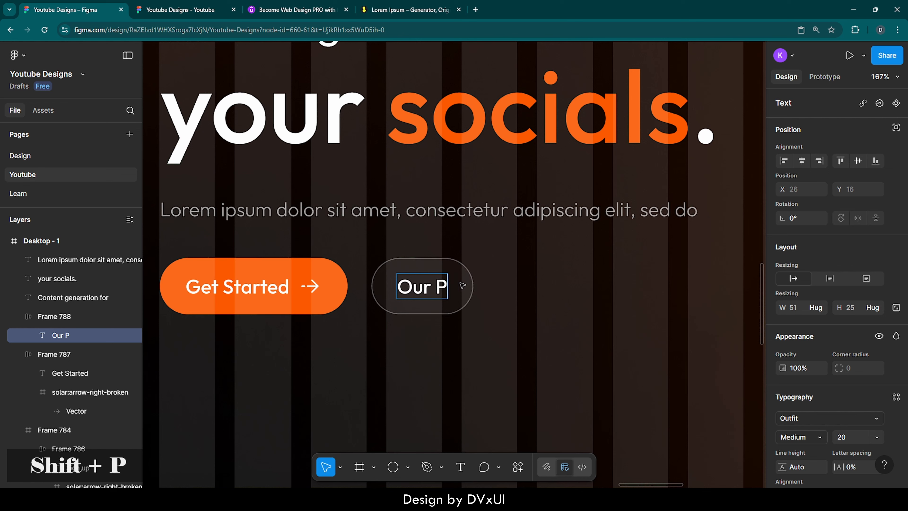
text(rci)
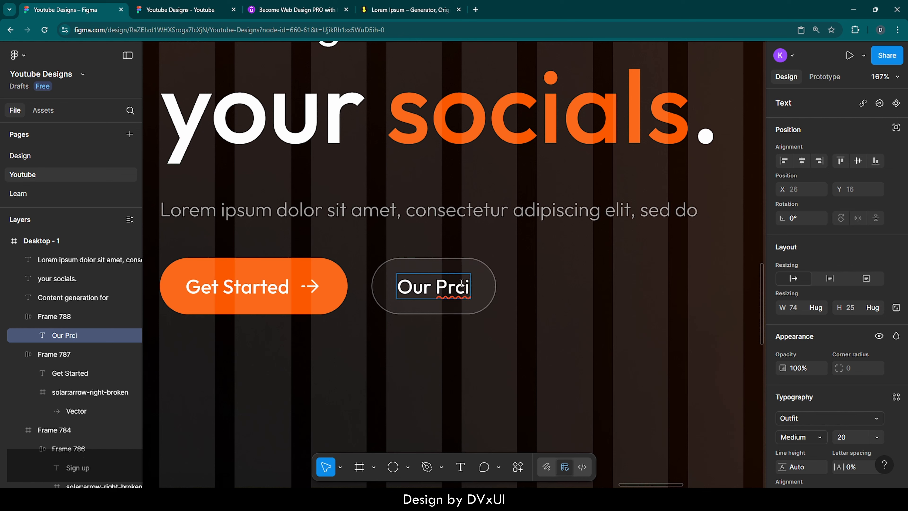
key(BackSpace)
key(BackSpace)
text(icing)
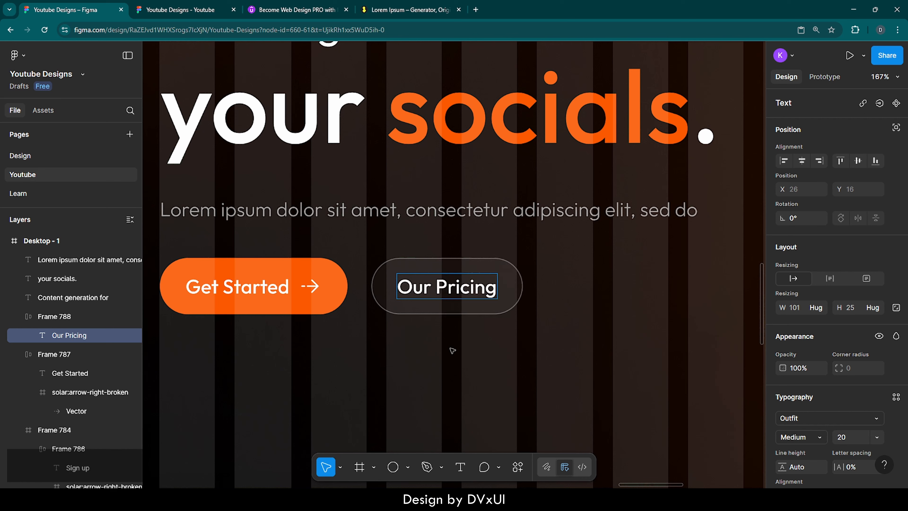
click(452, 350)
Hide the 16-column layout guide on the Desktop - 1 frame
scroll(374, 355, down, 5)
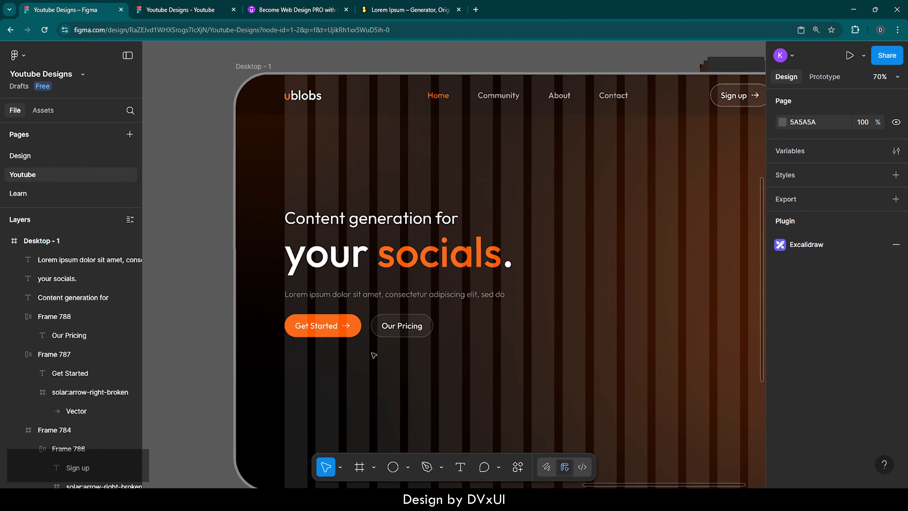
scroll(374, 355, down, 3)
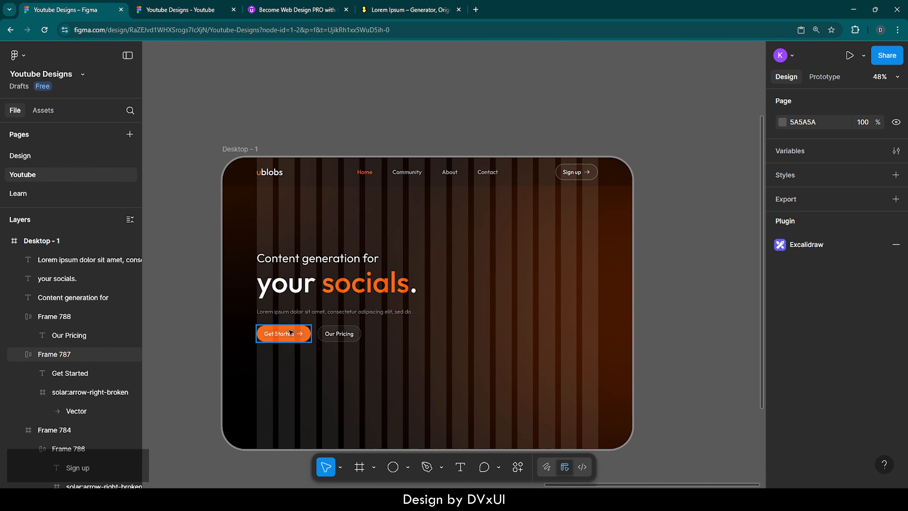
scroll(354, 351, down, 1)
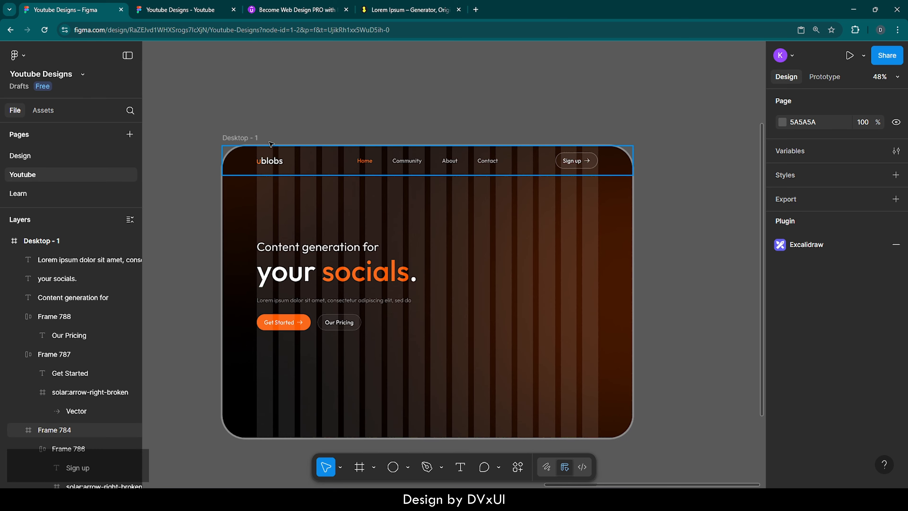
click(239, 138)
scroll(839, 439, down, 10)
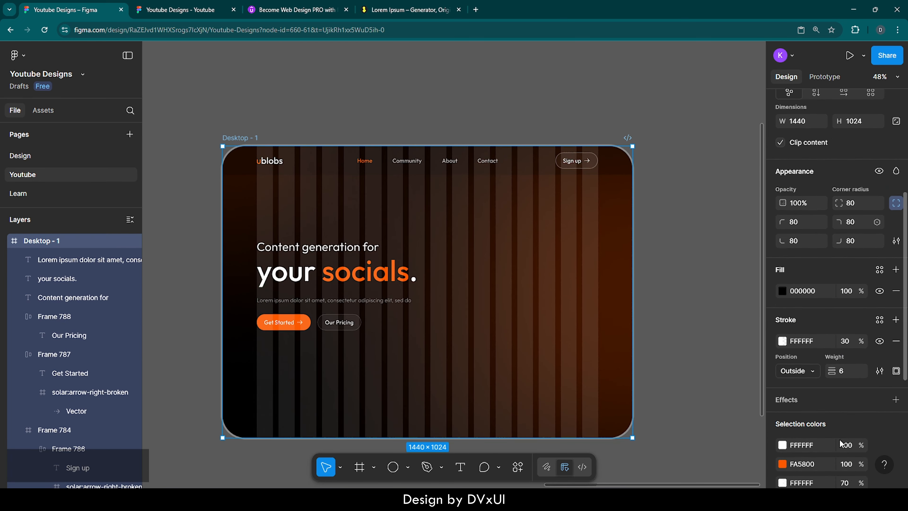
click(880, 417)
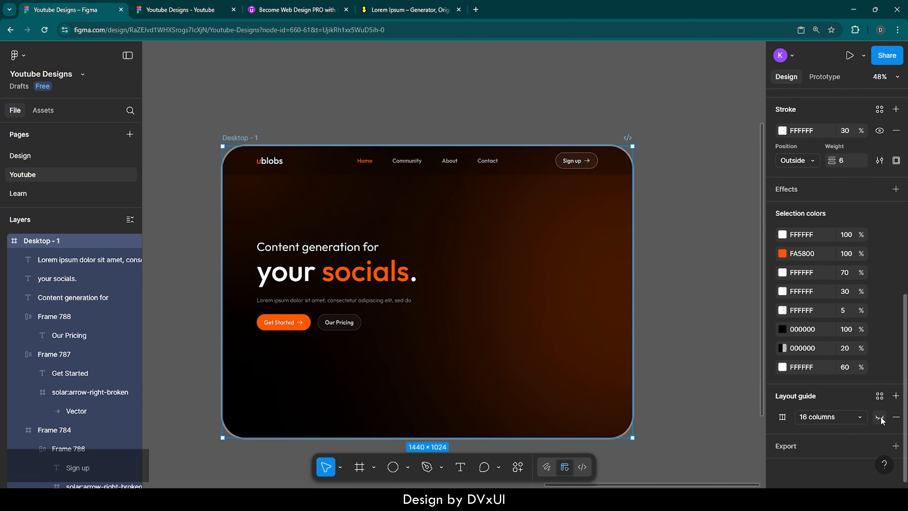
click(324, 367)
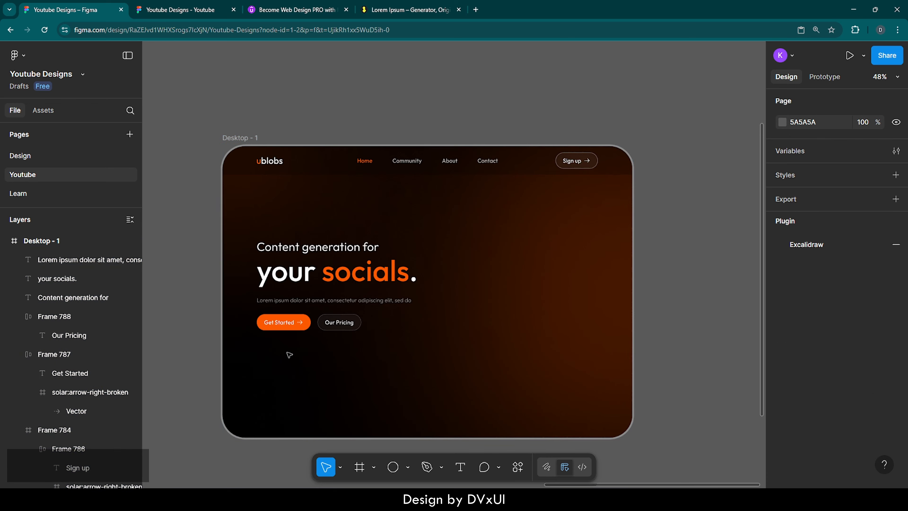
Move the Lorem ipsum line beneath the headline up to Y 520
scroll(287, 353, up, 4)
click(342, 264)
key(shift+Up)
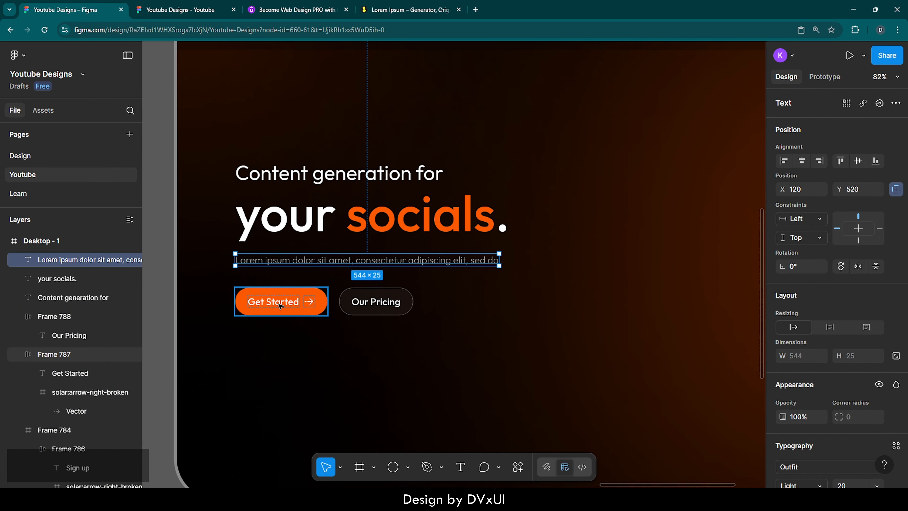
Wrap the Get Started and Our Pricing buttons together in one auto layout frame
click(279, 302)
shift+click(367, 307)
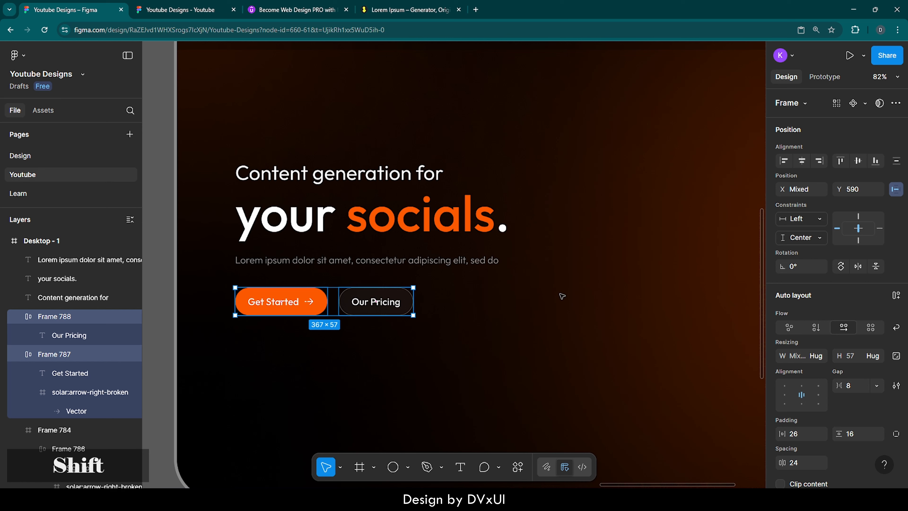
click(897, 296)
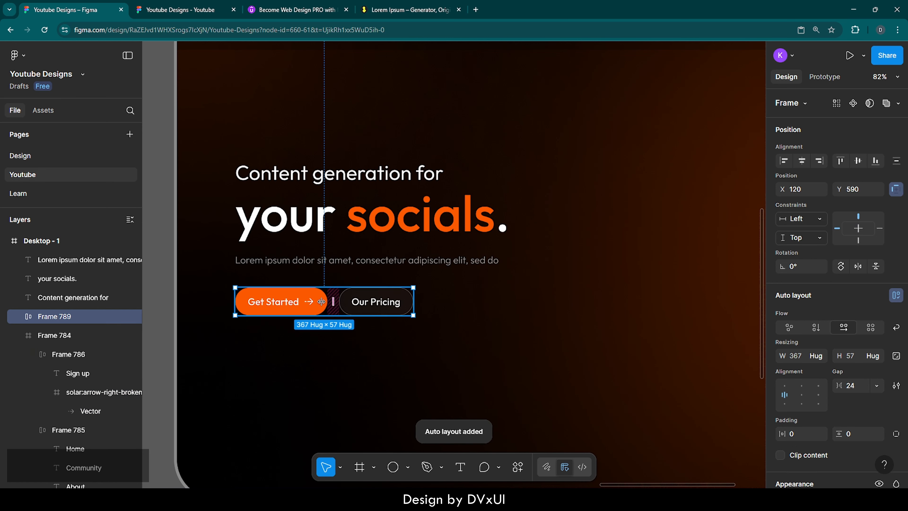
Nudge the frame holding both buttons up to Y 576, closer to the Lorem ipsum line
key(Up)
key(Up)
key(Up)
key(Up)
key(Up)
key(Up)
key(Up)
key(Up)
key(Up)
key(Up)
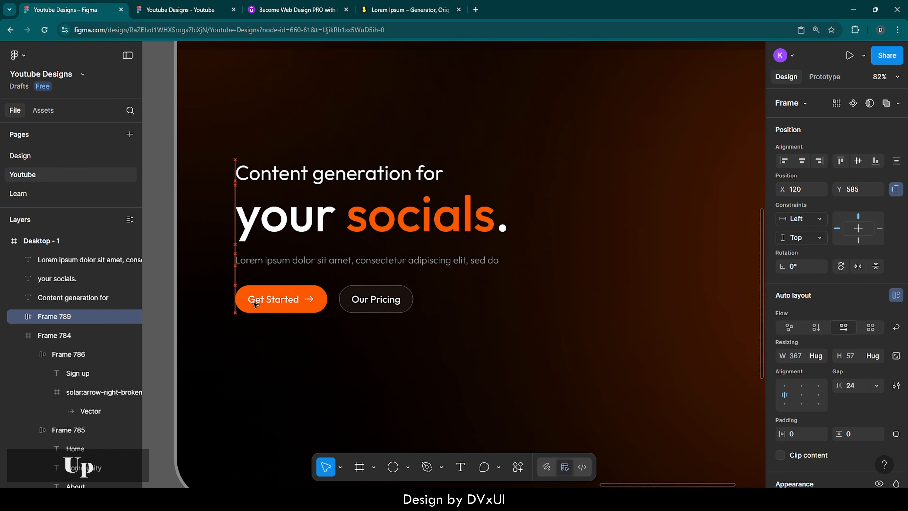
key(Up)
key(Up)
key(Up)
key(Up)
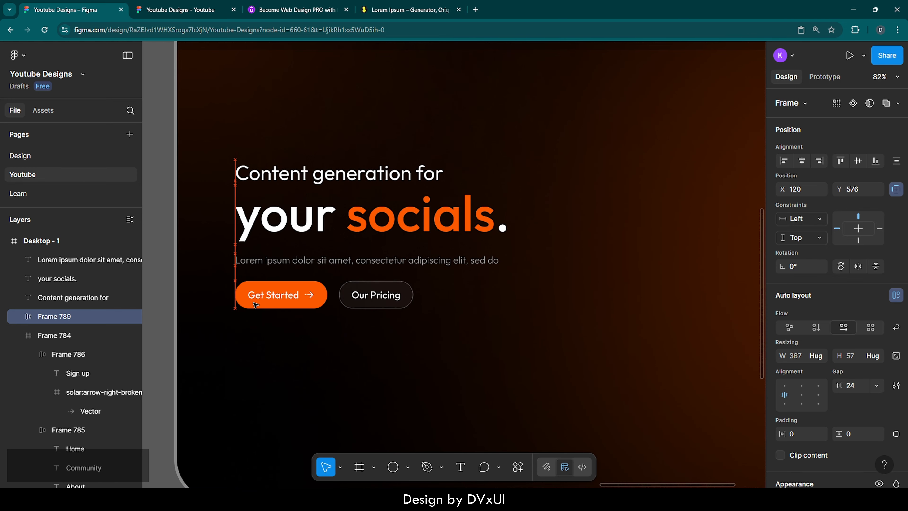
click(263, 341)
key(shift+1)
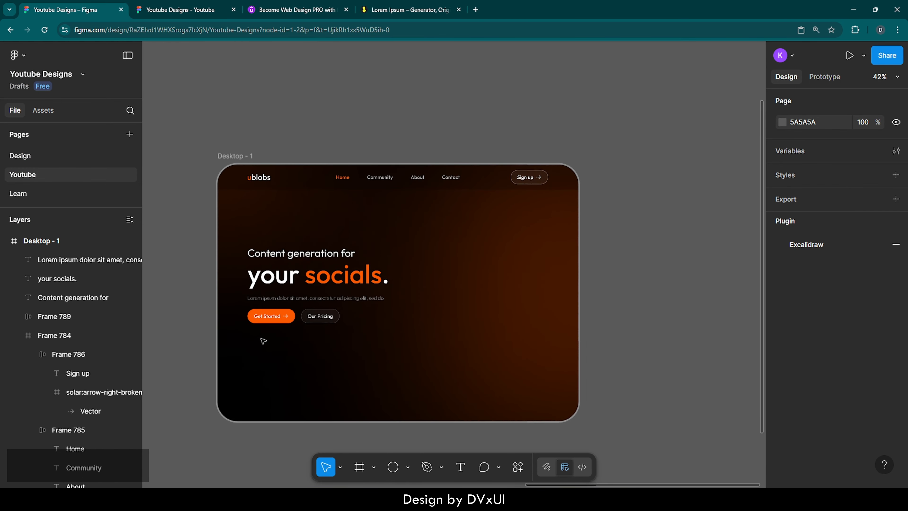
Show the 16-column layout guide on the Desktop - 1 frame again
scroll(263, 341, down, 3)
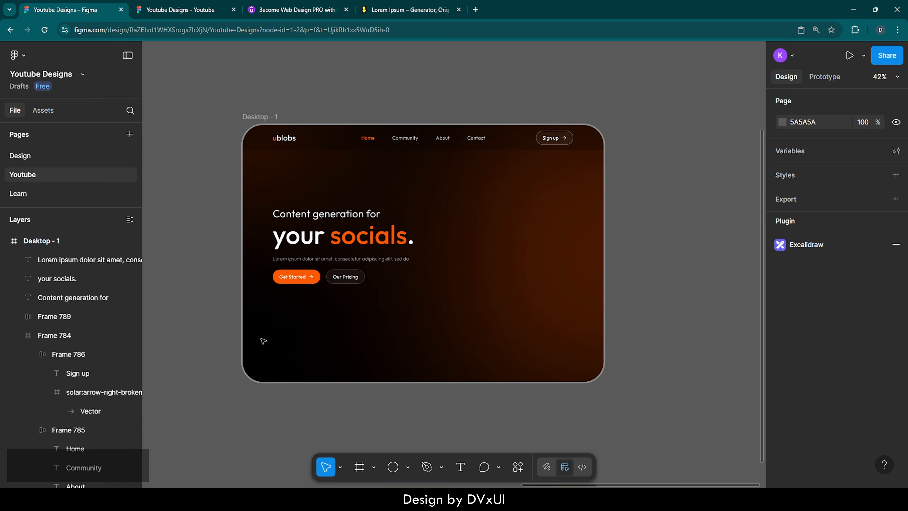
click(269, 114)
scroll(811, 363, down, 5)
scroll(811, 363, down, 2)
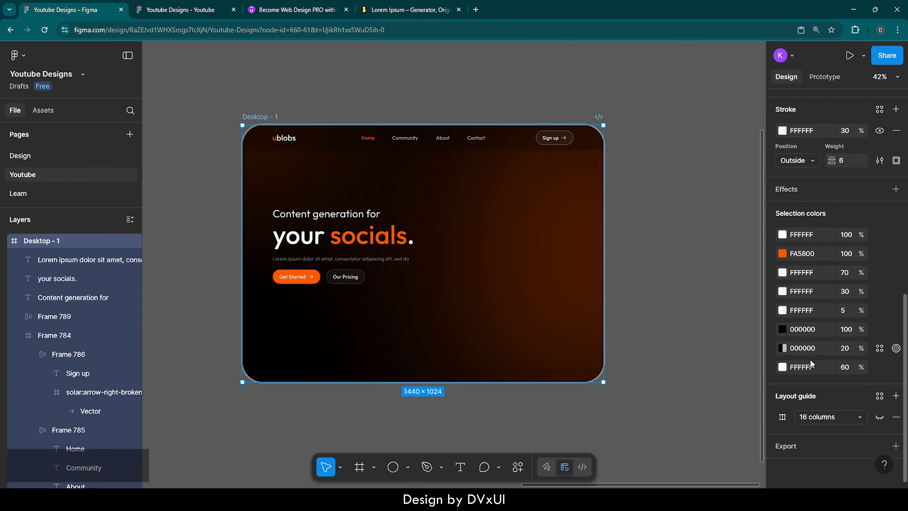
click(879, 417)
click(669, 316)
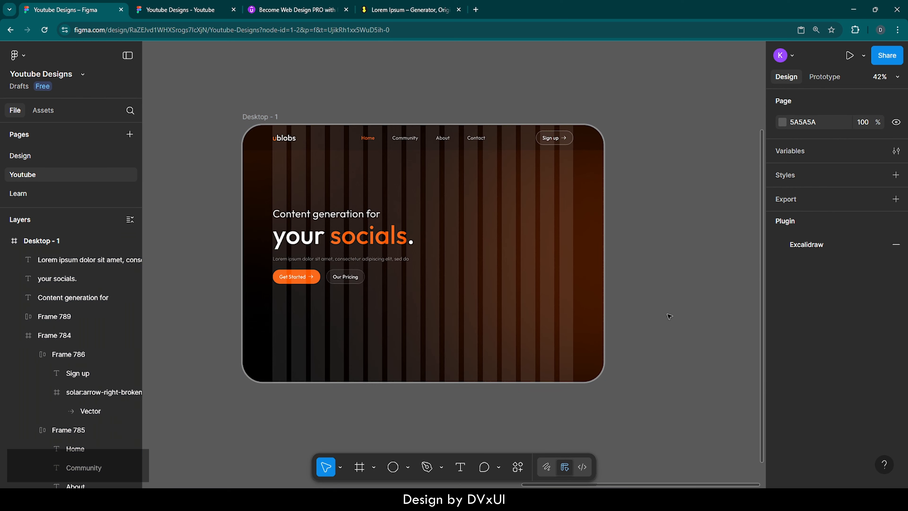
Add the text "4.7+ overall global rating" on the Desktop - 1 frame, above the Content generation for headline
scroll(669, 316, left, 2)
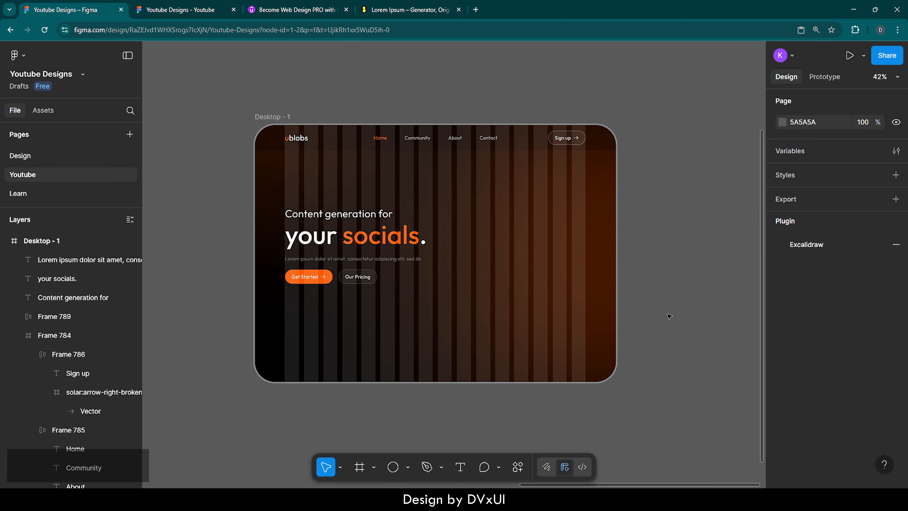
click(278, 117)
key(shift+2)
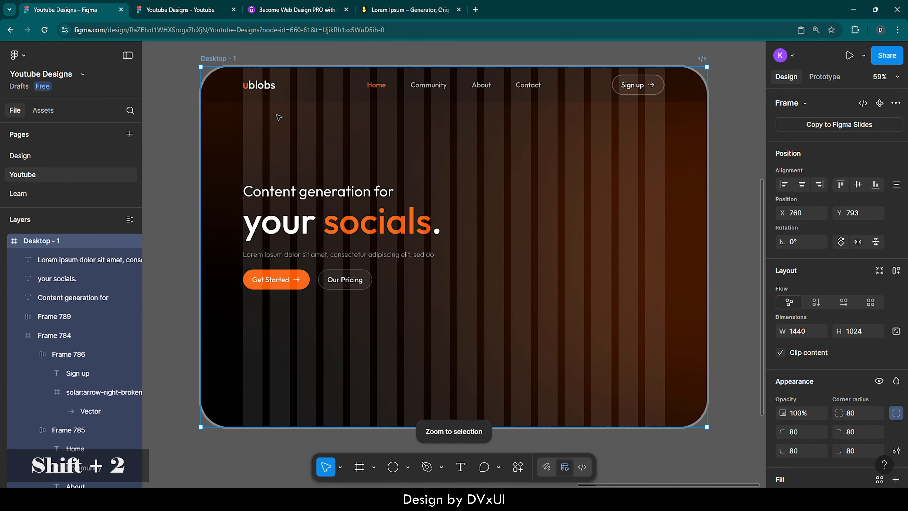
click(730, 202)
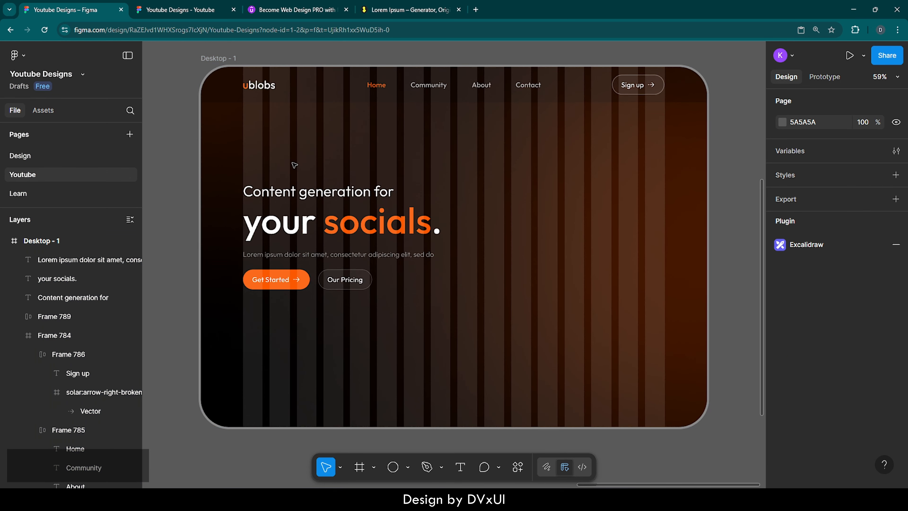
key(t)
click(259, 154)
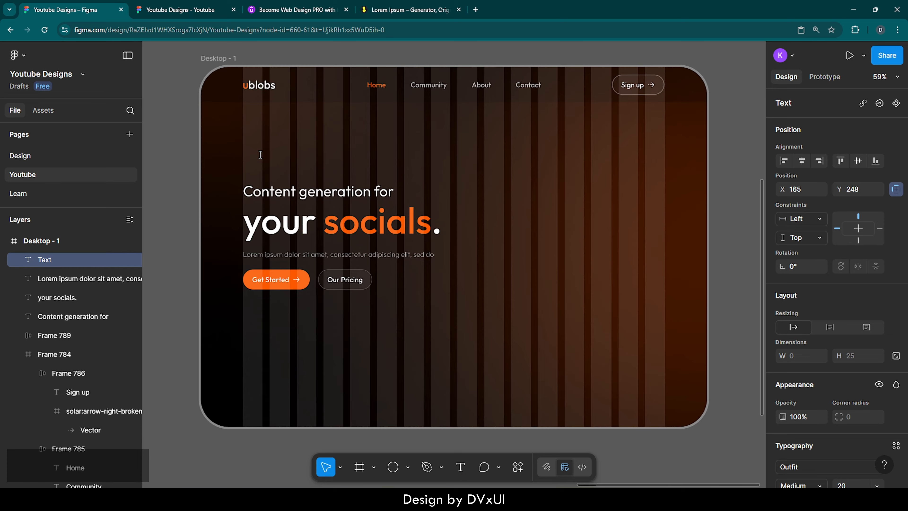
scroll(261, 154, up, 6)
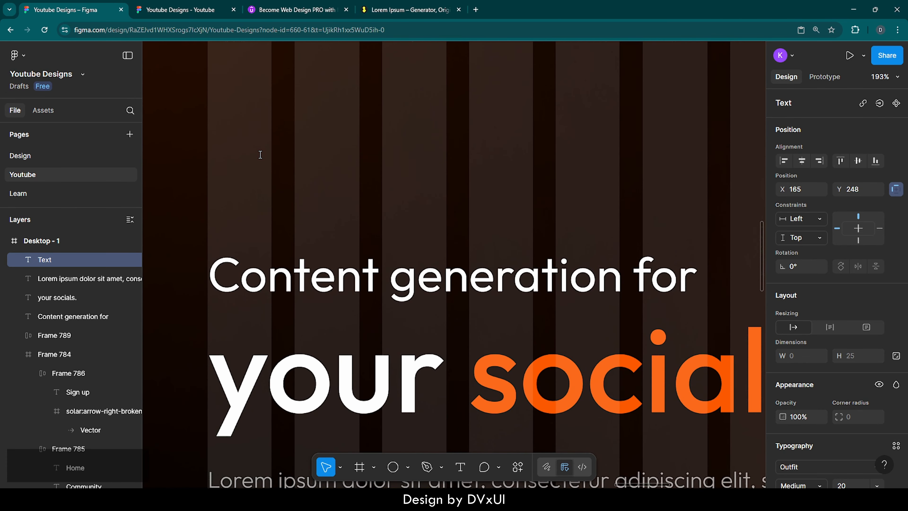
text(4.7)
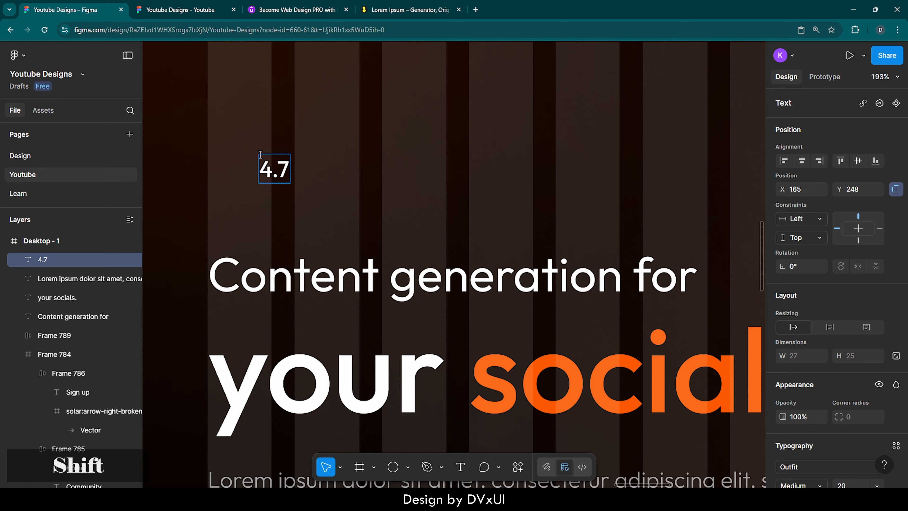
text(+ r)
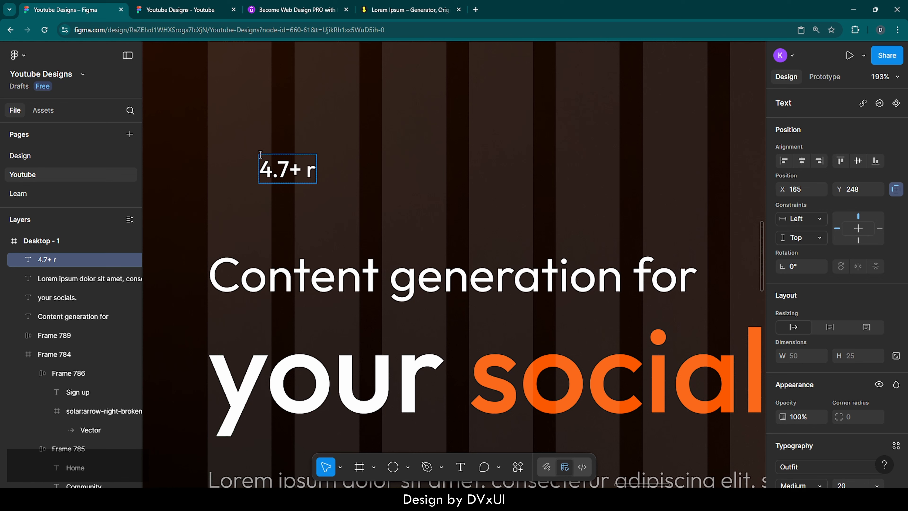
key(BackSpace)
text(overall g)
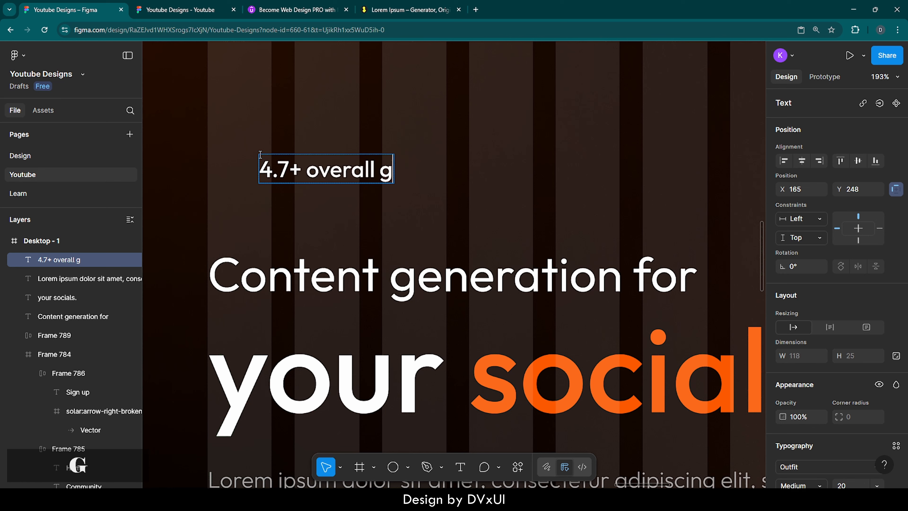
text(lobal rati)
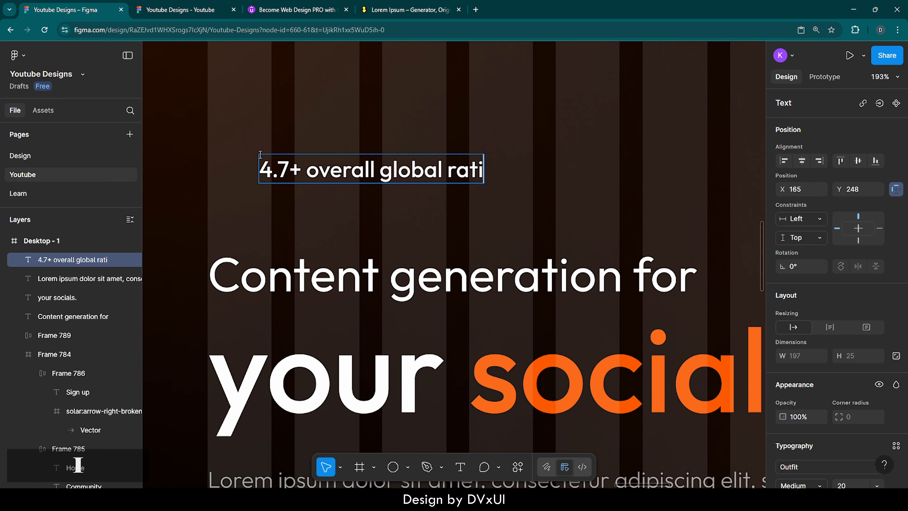
text(ng)
Set the font size of the rating text to 18
key(ctrl+a)
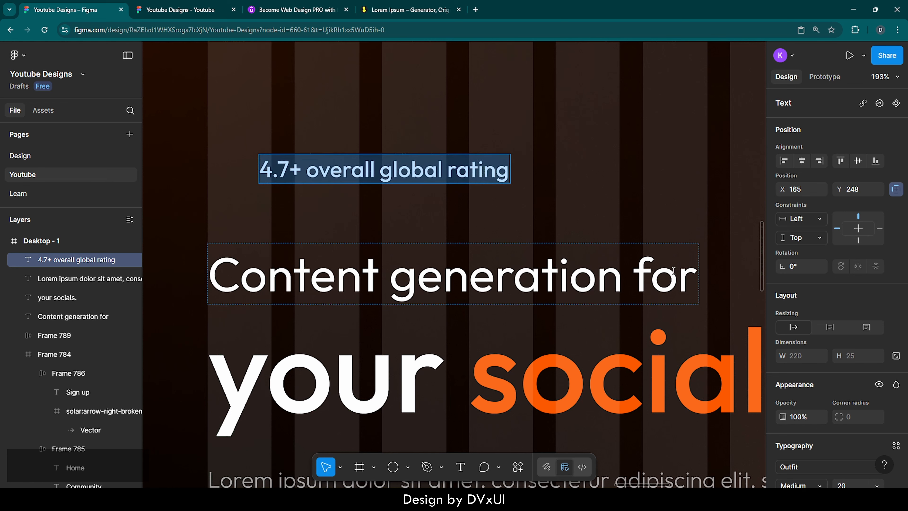
scroll(776, 415, down, 5)
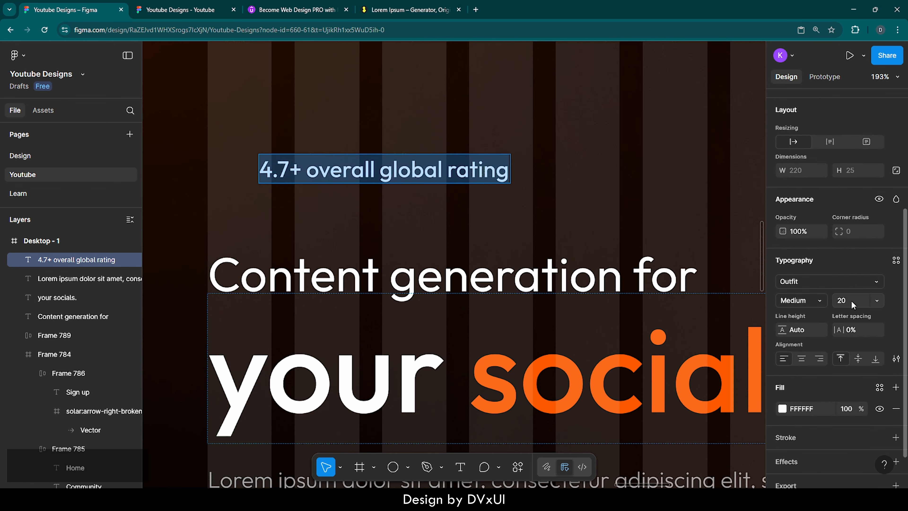
key(Down)
key(Down)
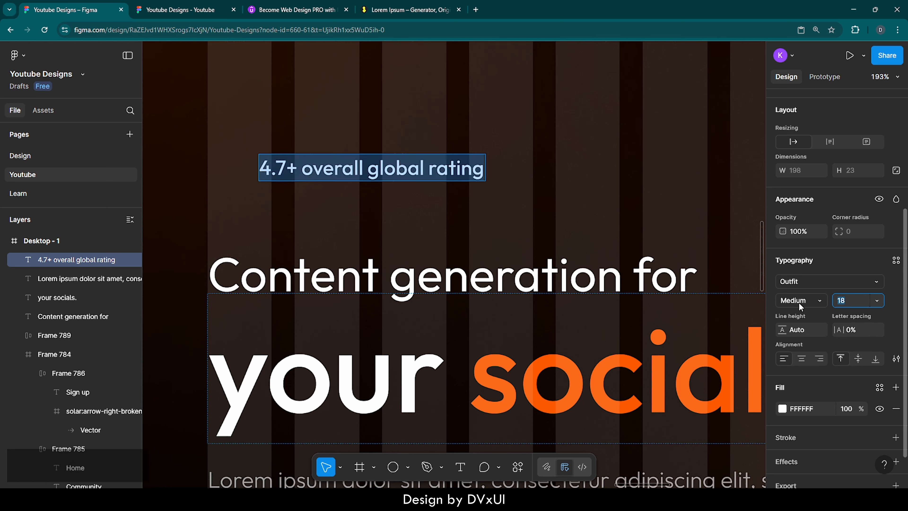
click(392, 166)
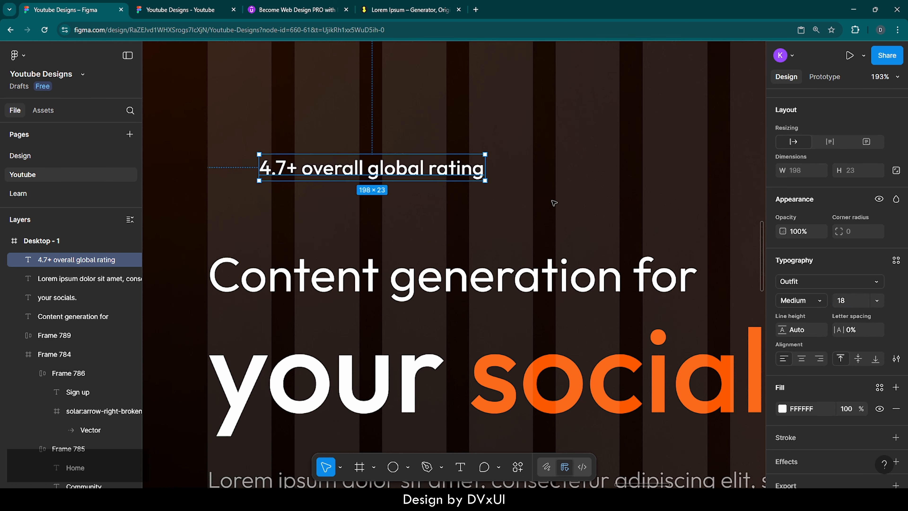
Wrap the rating text in an auto layout frame with horizontal padding 12 and vertical padding 8
right_click(392, 167)
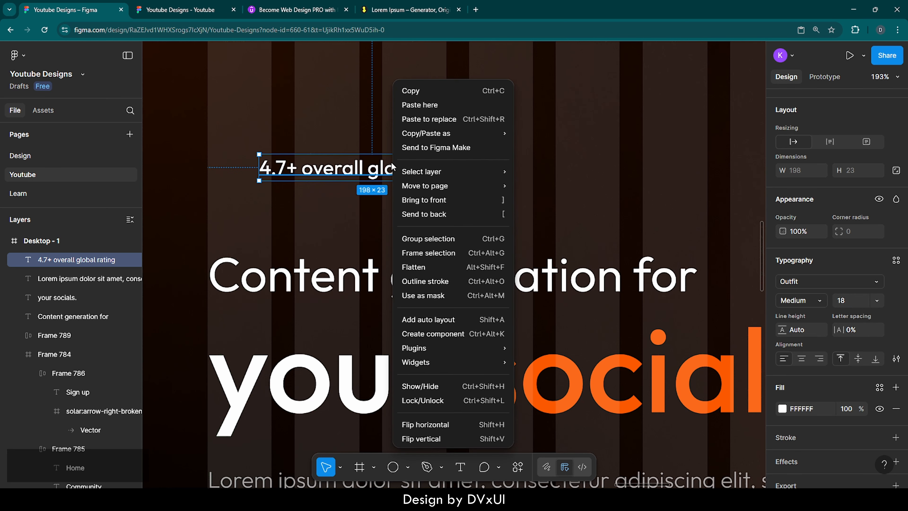
click(433, 319)
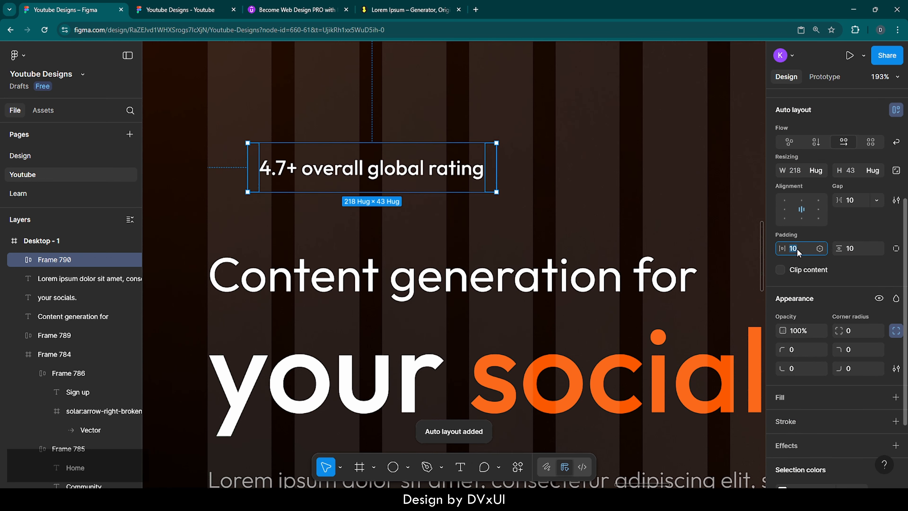
text(12)
key(Return)
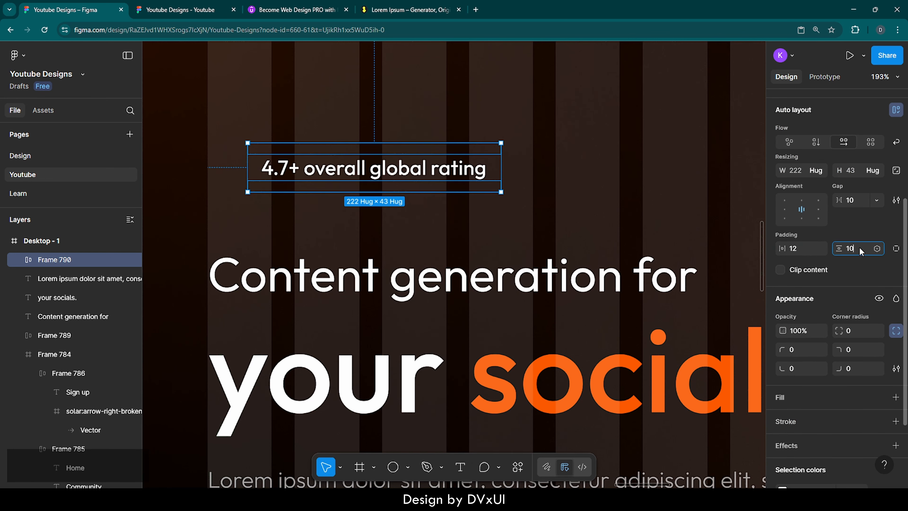
text(8)
key(Return)
Give the rating frame a stroke in FFFFFF at 30% opacity
scroll(801, 366, down, 3)
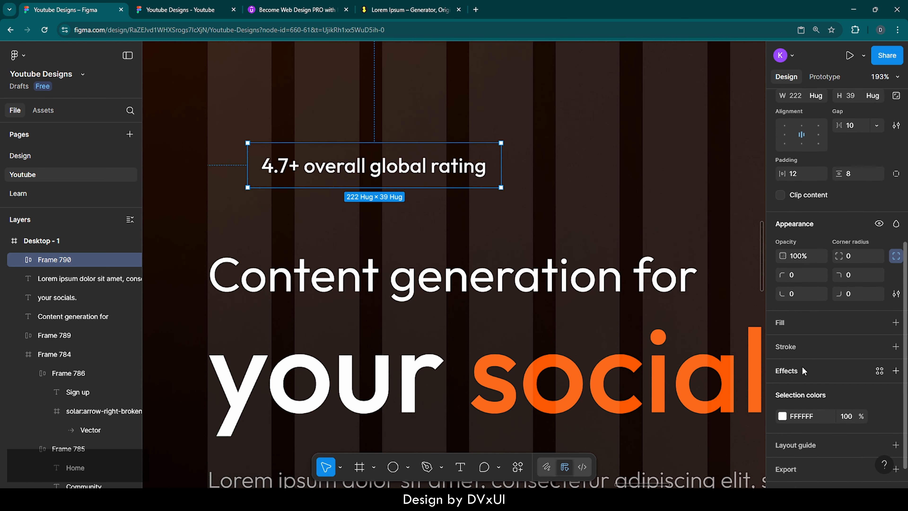
click(786, 347)
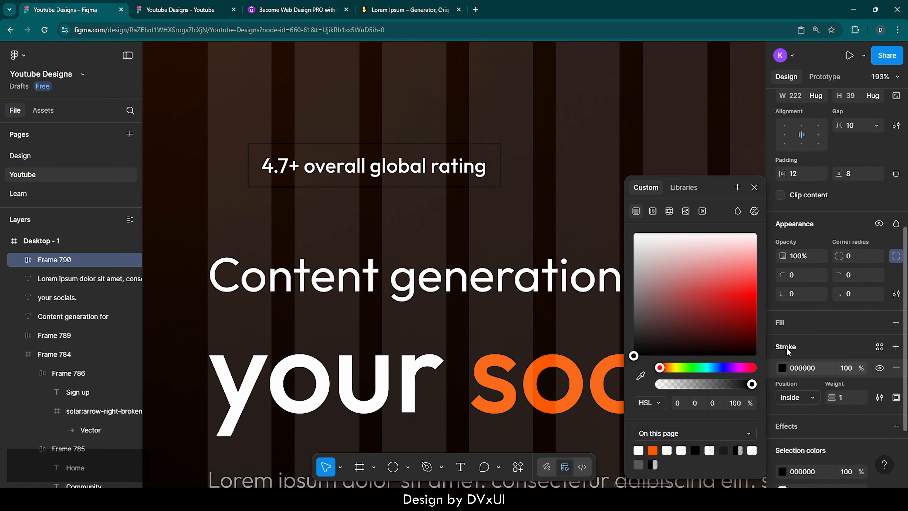
click(799, 367)
text(FFFFFF)
key(Return)
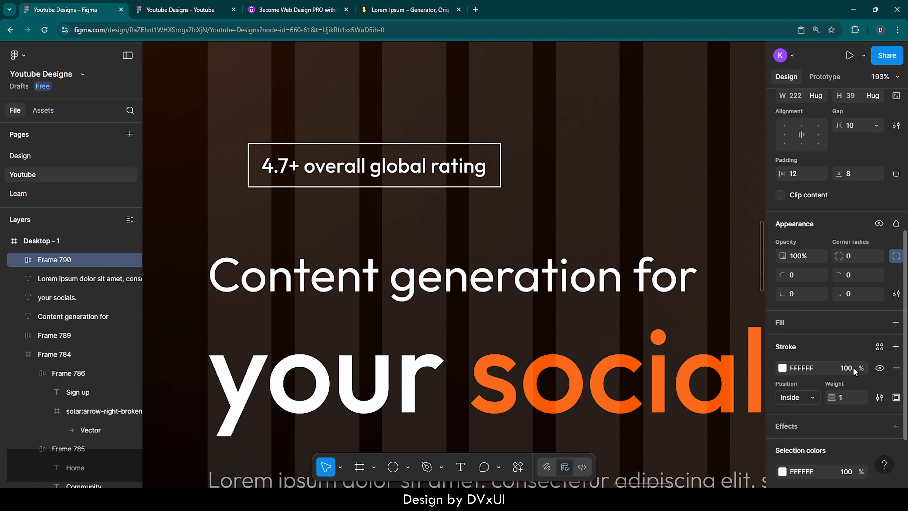
click(852, 367)
text(30)
key(Return)
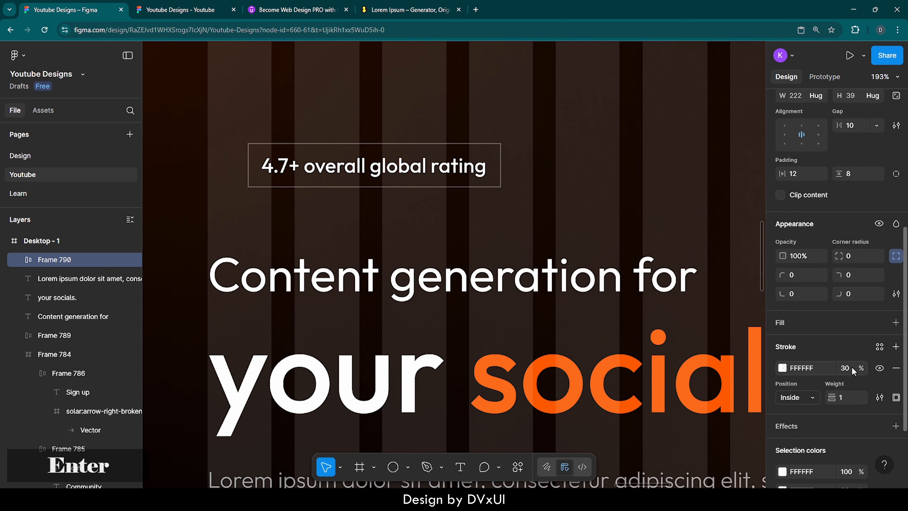
Round the rating frame into a pill shape with a corner radius of 100
scroll(845, 391, down, 2)
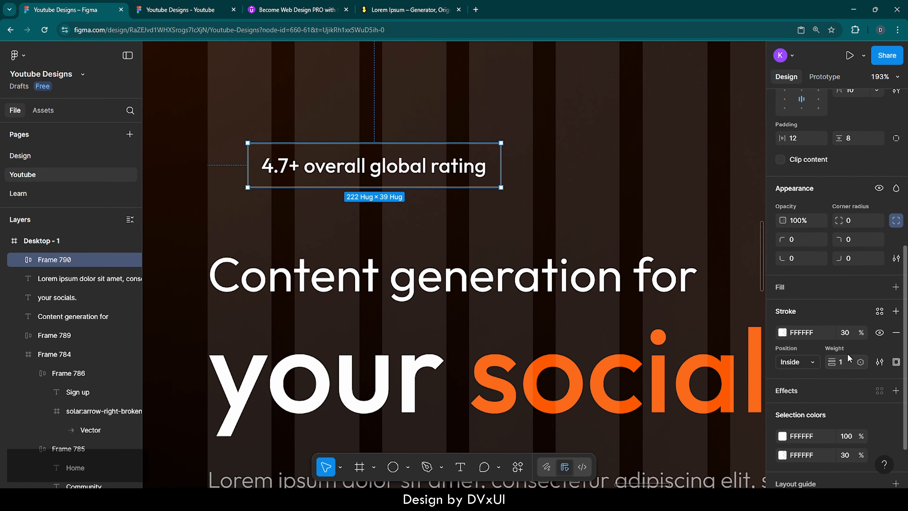
click(855, 224)
text(100)
key(Return)
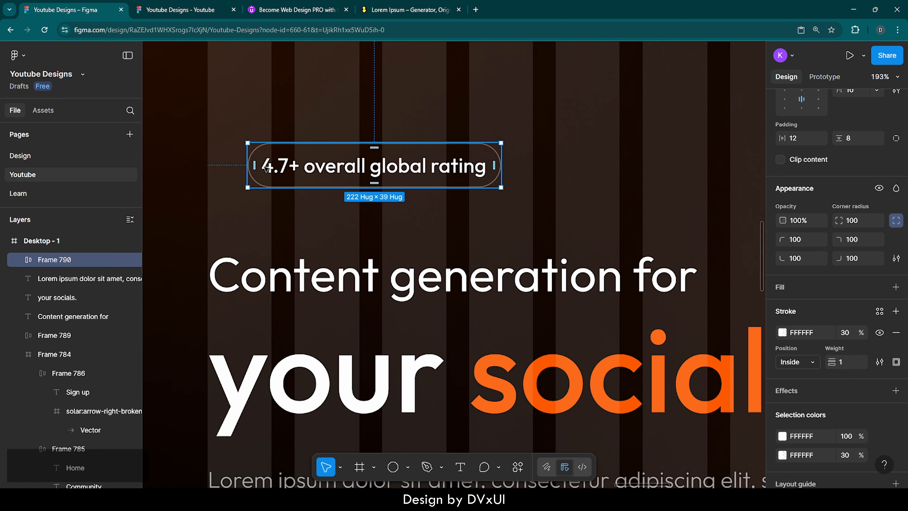
Insert a star emoji followed by a space at the start of the rating text
click(266, 168)
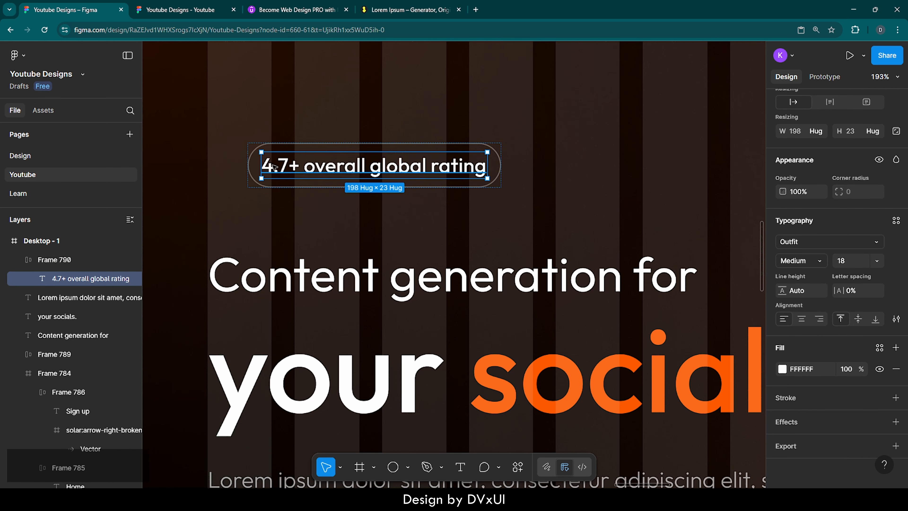
double_click(272, 167)
click(266, 164)
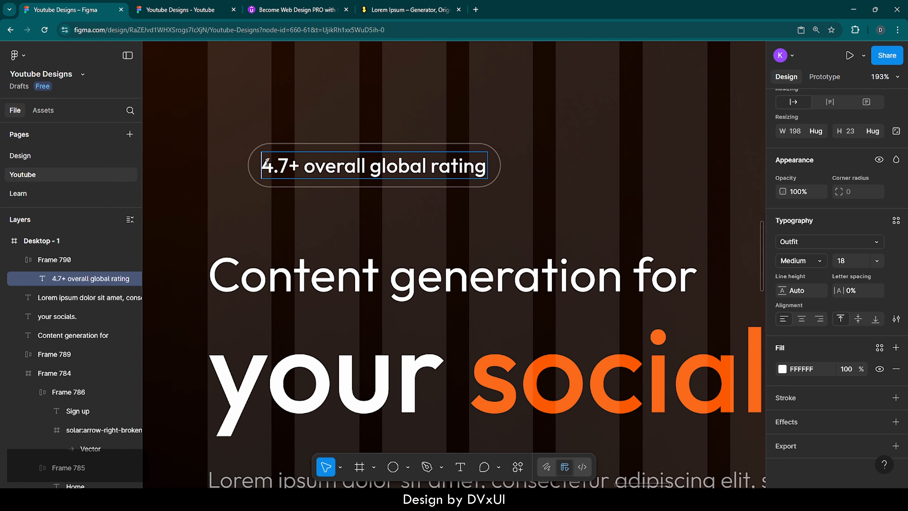
key(super+period)
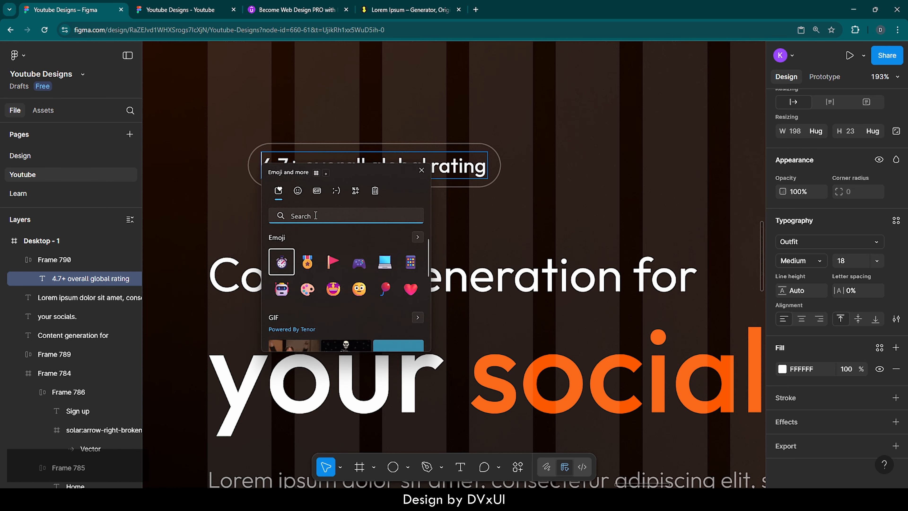
text(star)
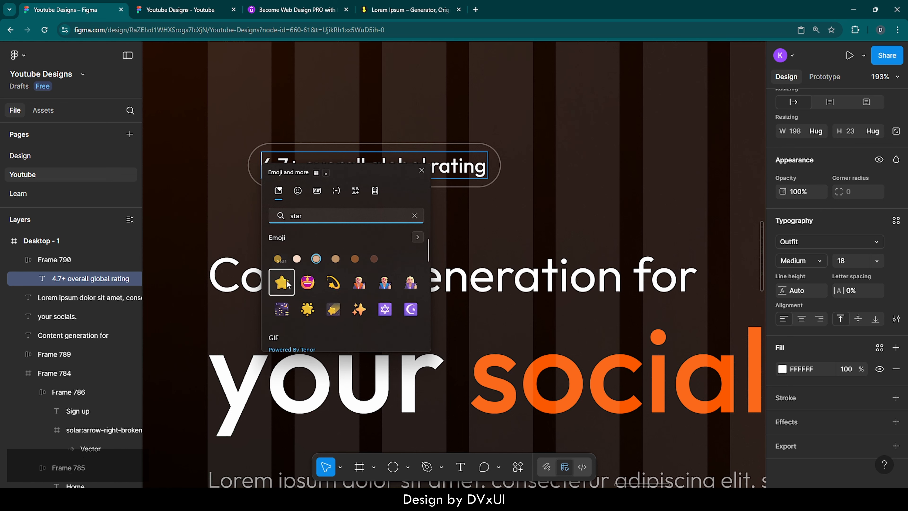
click(282, 282)
click(421, 170)
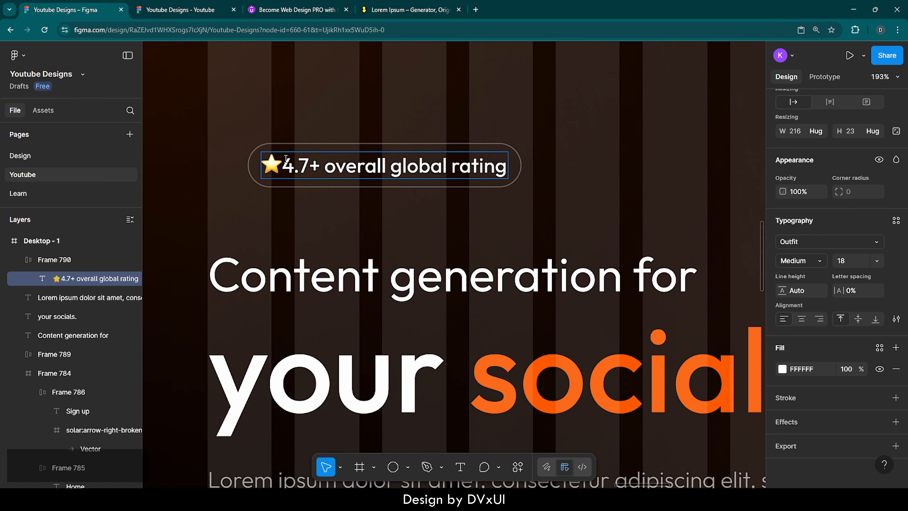
click(313, 228)
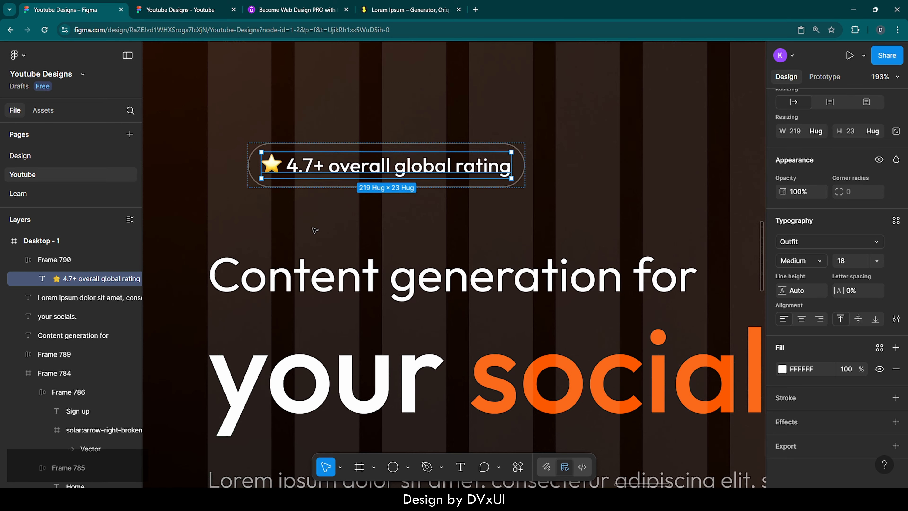
click(313, 228)
Move the rating badge to X 120, Y 263, left-aligned with the headline just below it
drag(380, 175, 341, 196)
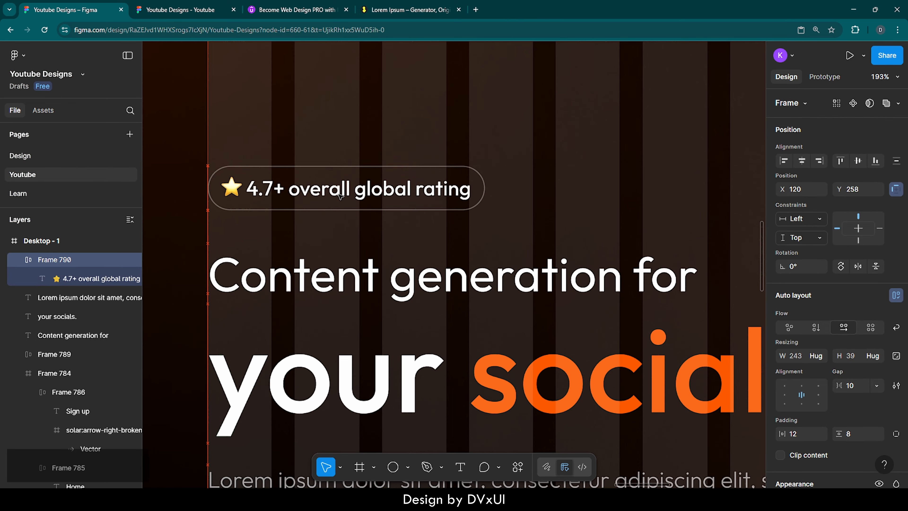
click(367, 238)
scroll(368, 242, down, 5)
scroll(369, 241, down, 5)
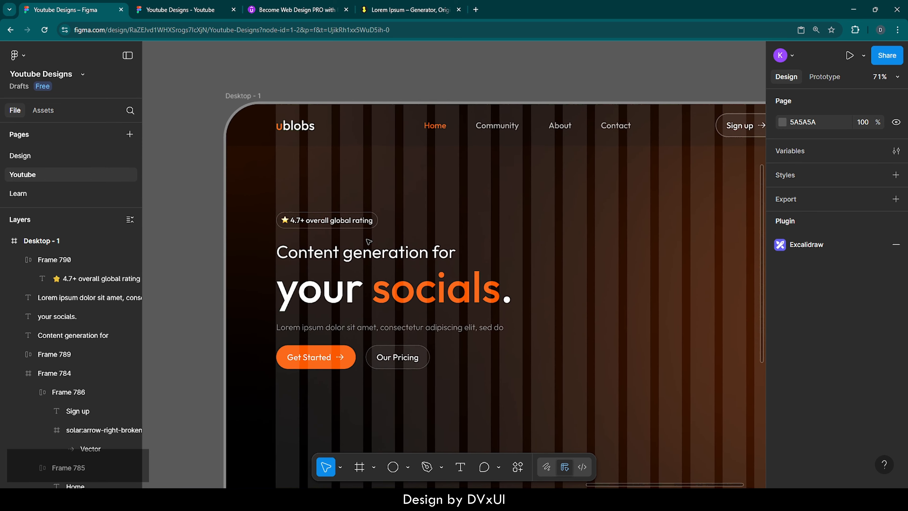
click(346, 226)
key(Down)
key(Down)
key(Down)
key(Down)
key(Down)
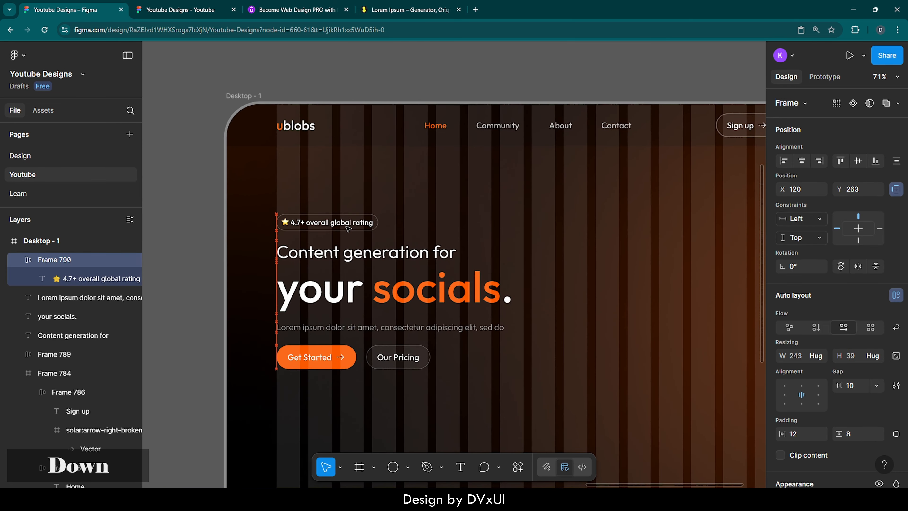
click(437, 216)
Hide the 16-column layout guide on the Desktop - 1 frame
scroll(436, 216, right, 2)
scroll(436, 216, down, 2)
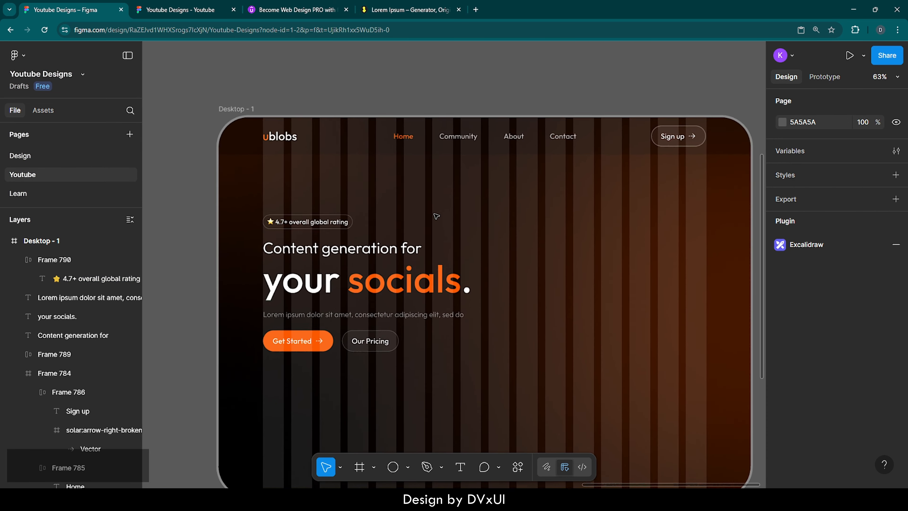
scroll(436, 216, down, 2)
scroll(436, 216, right, 1)
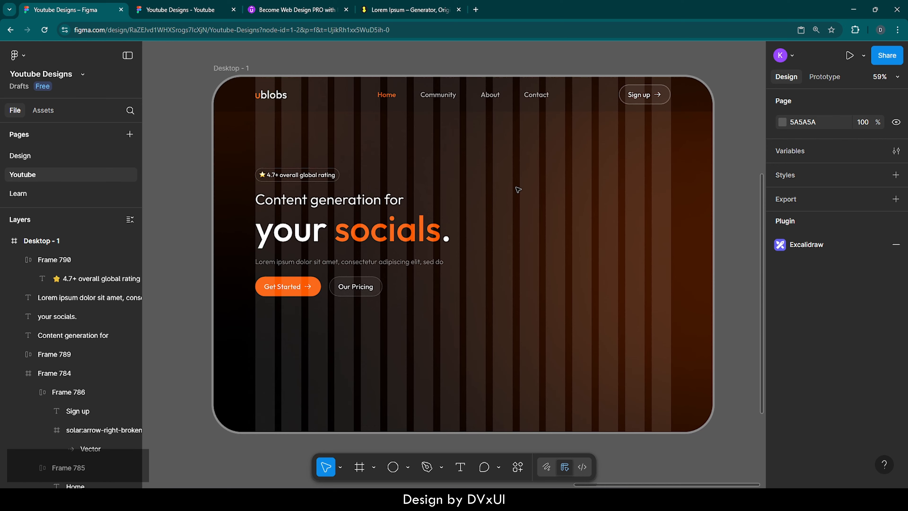
click(233, 68)
scroll(840, 383, down, 10)
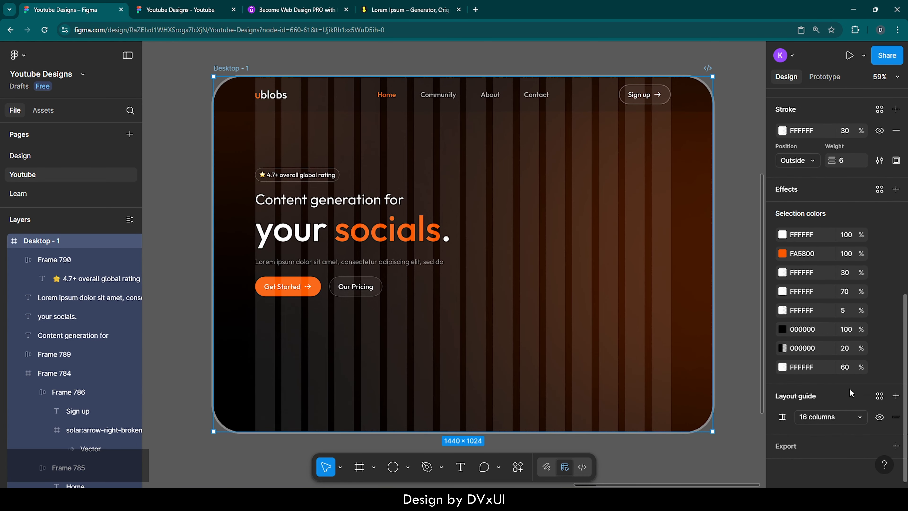
click(880, 420)
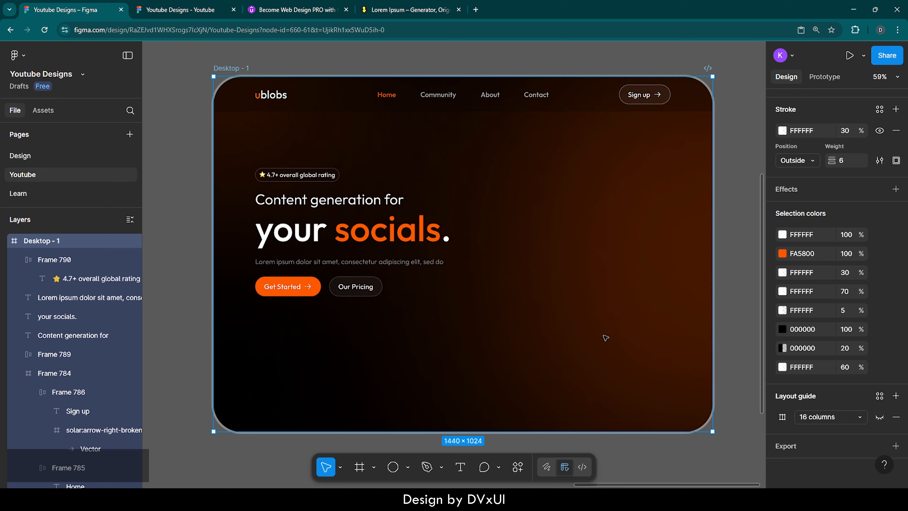
Give the rating badge above the headline a white FFFFFF fill at 5% opacity
click(606, 338)
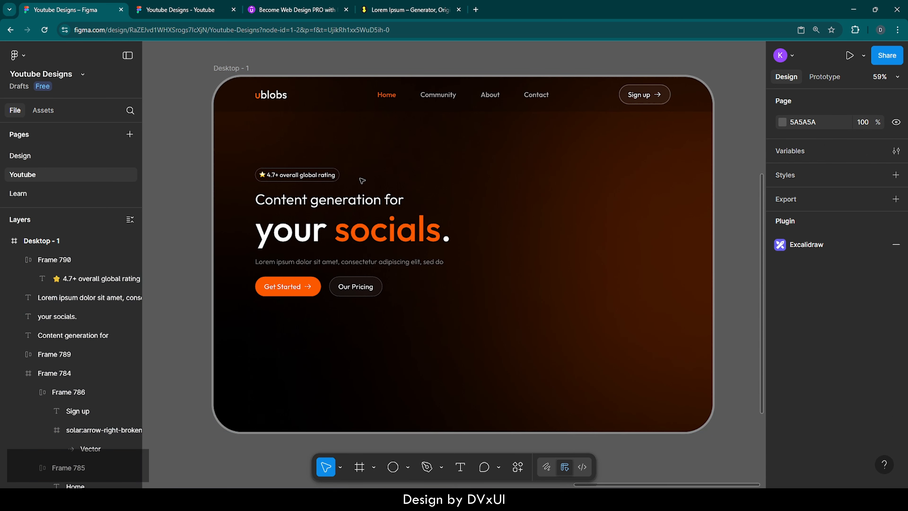
click(322, 177)
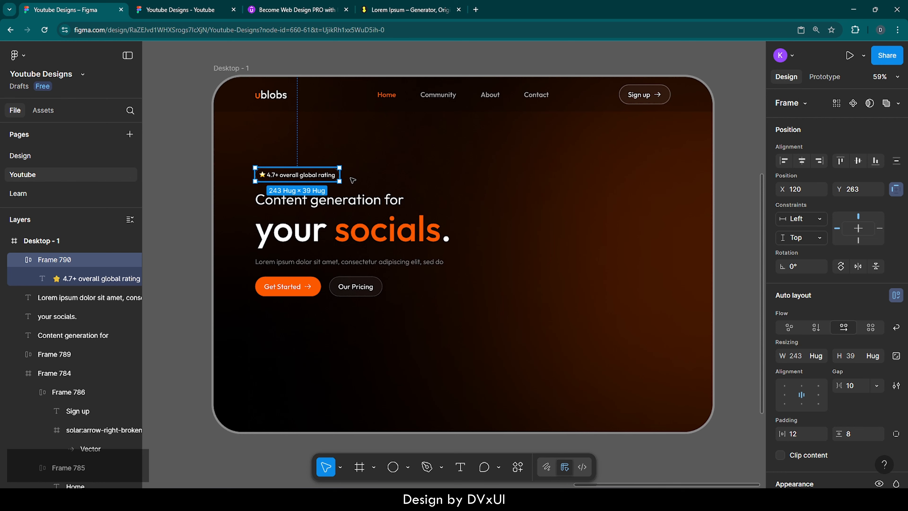
scroll(838, 461, down, 10)
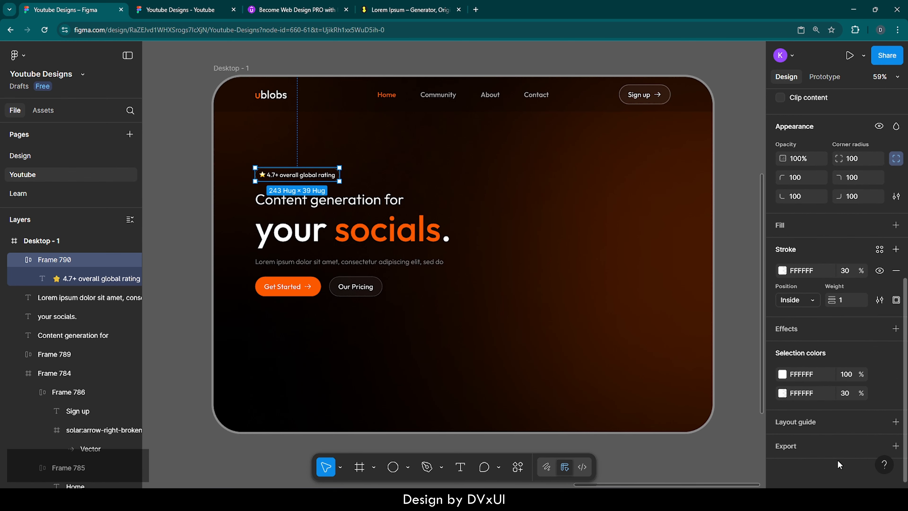
click(785, 227)
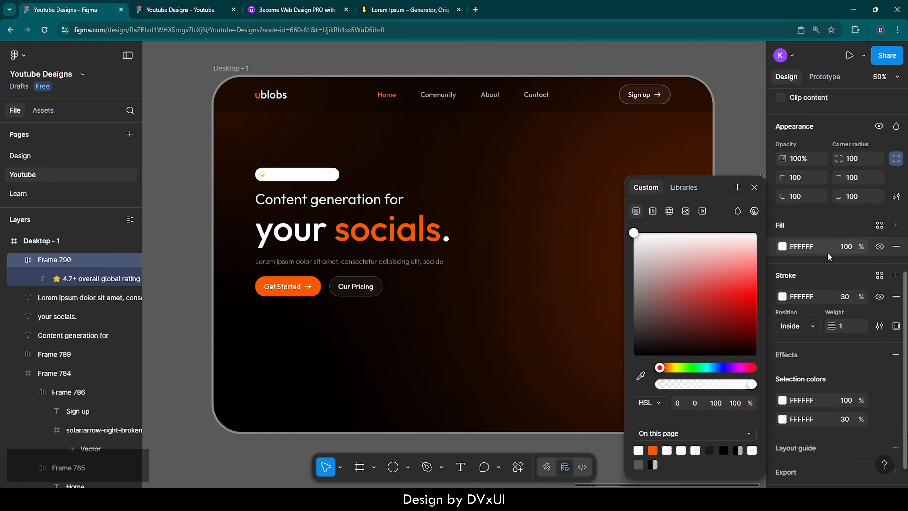
click(846, 248)
text(5)
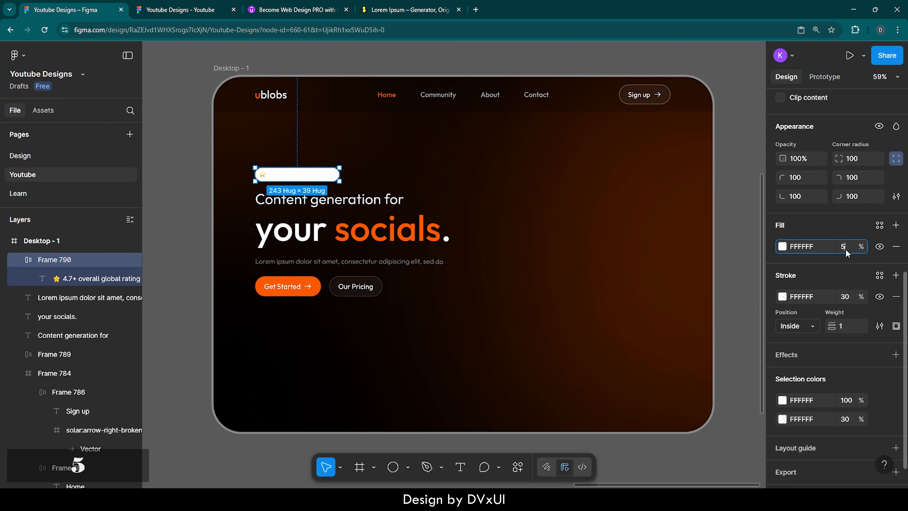
key(Return)
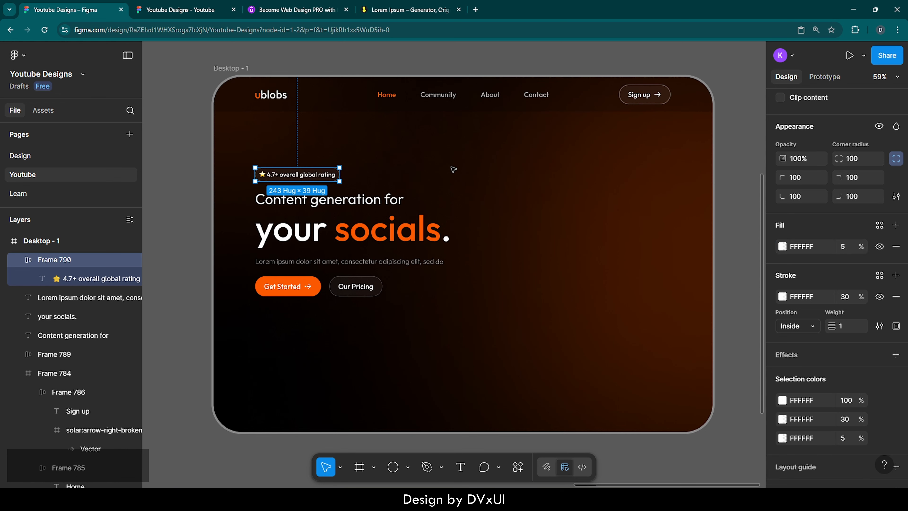
click(454, 169)
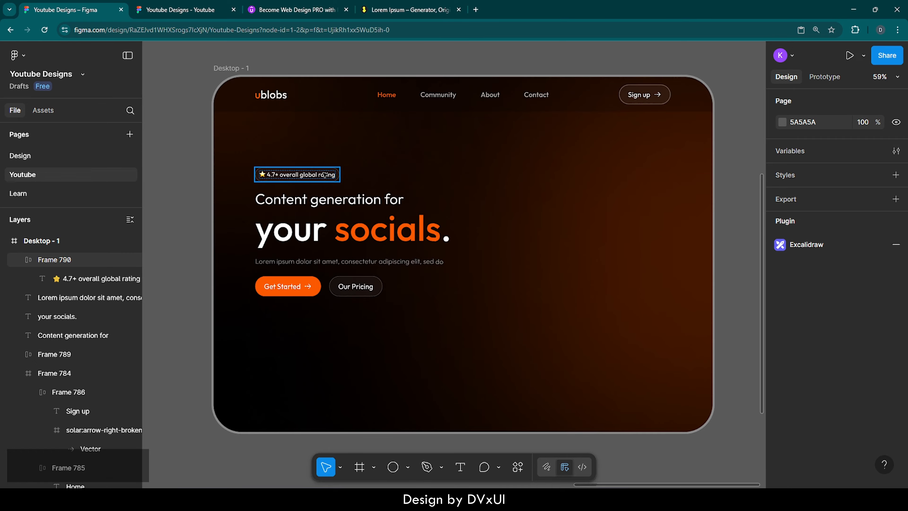
scroll(325, 175, up, 15)
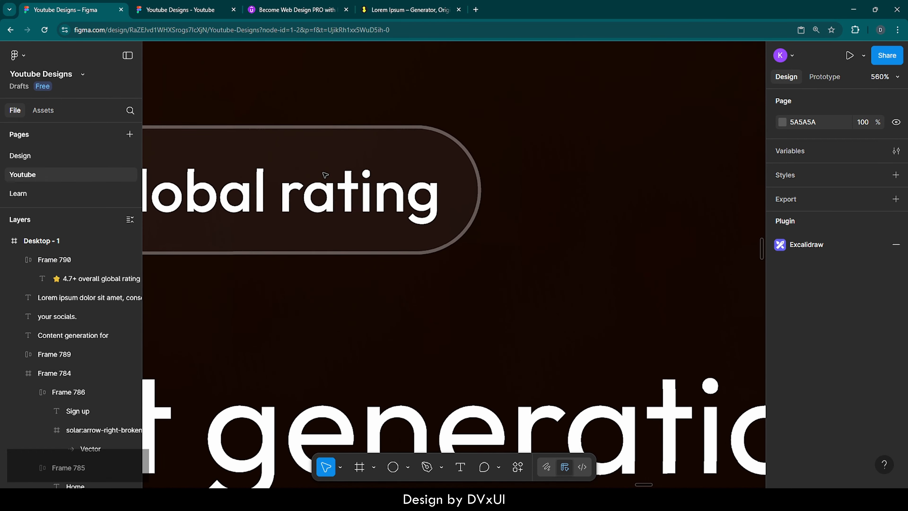
scroll(324, 174, down, 15)
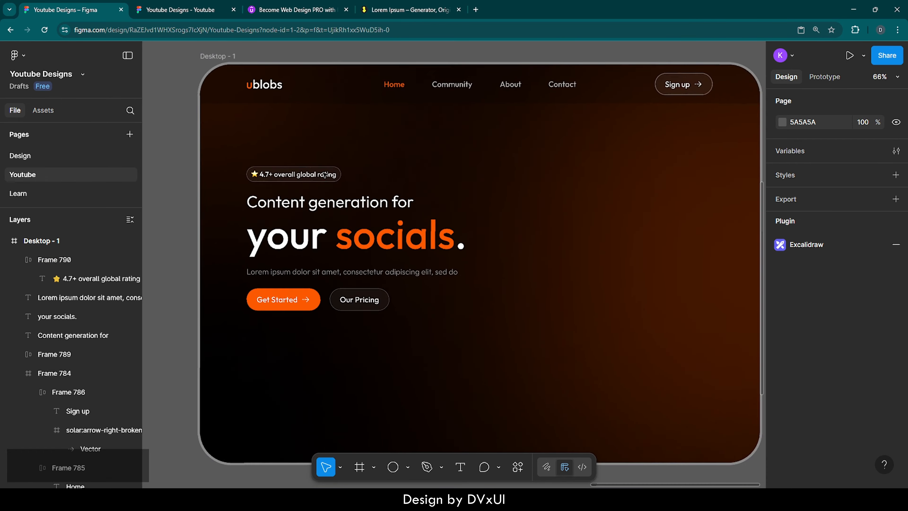
Add a 1580 × 100 frame below the hero buttons inside Desktop - 1 and lock its aspect ratio
scroll(324, 174, down, 2)
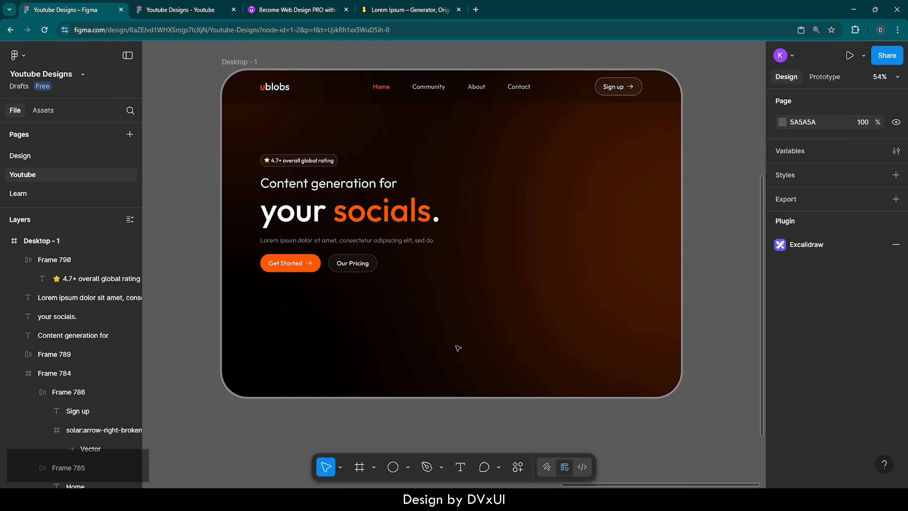
key(f)
click(393, 337)
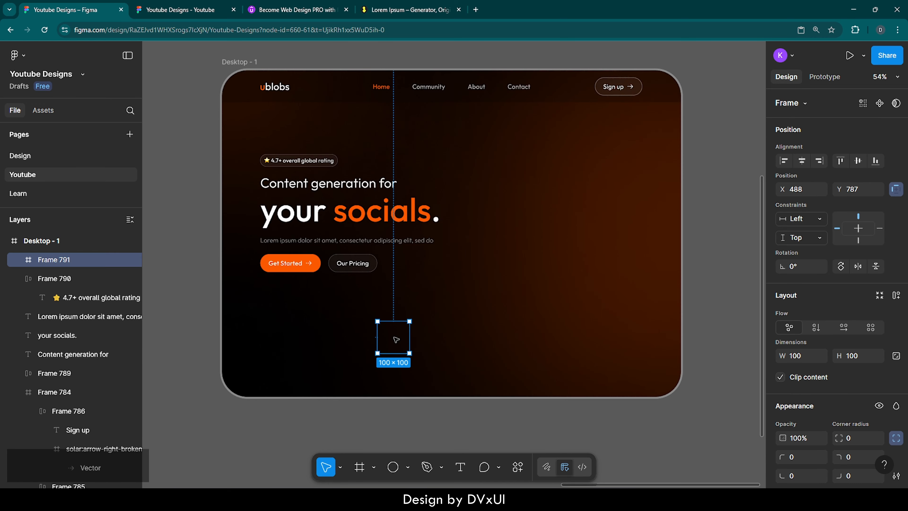
scroll(798, 298, down, 3)
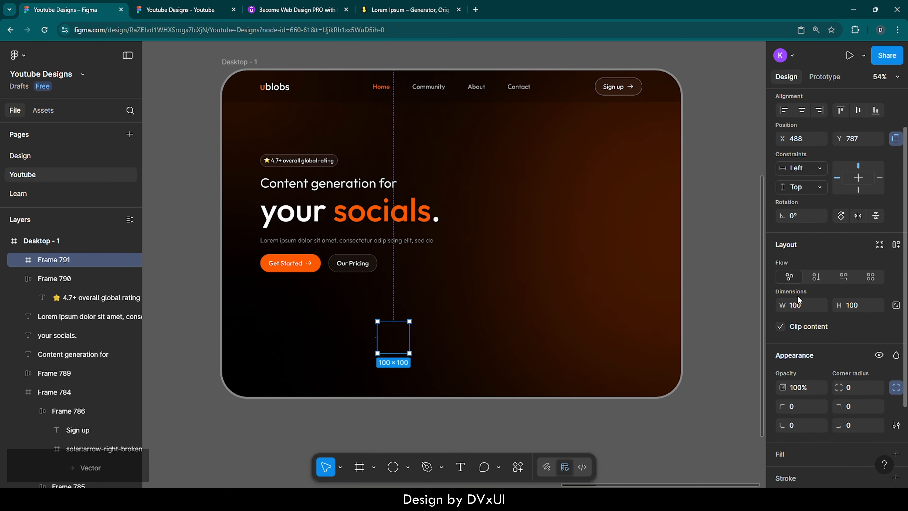
text(1580)
key(Return)
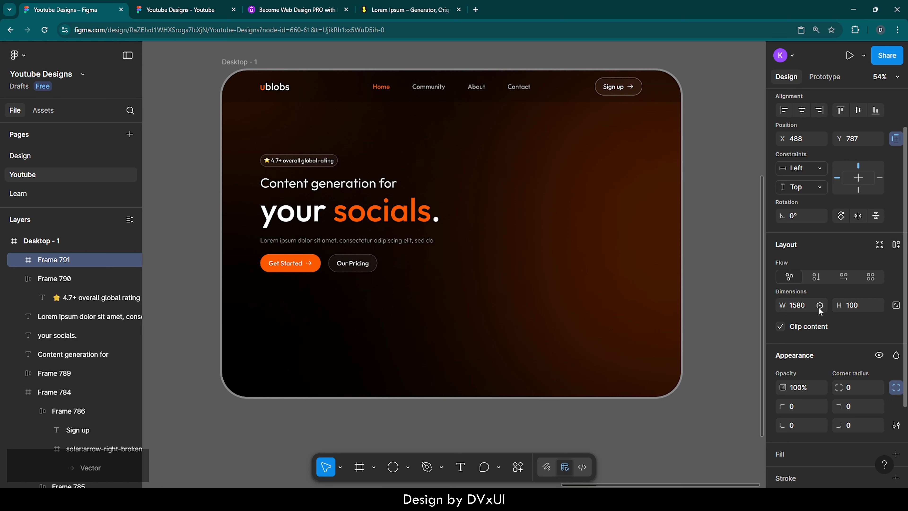
click(858, 305)
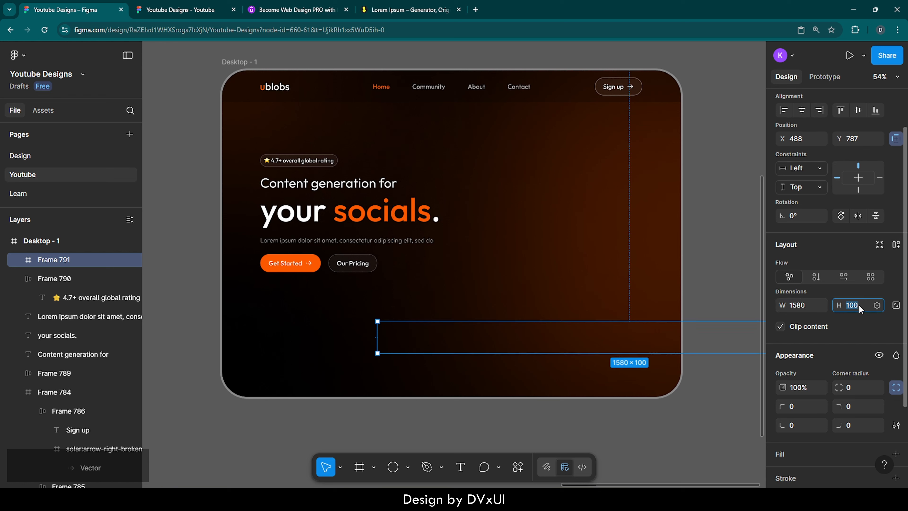
click(895, 305)
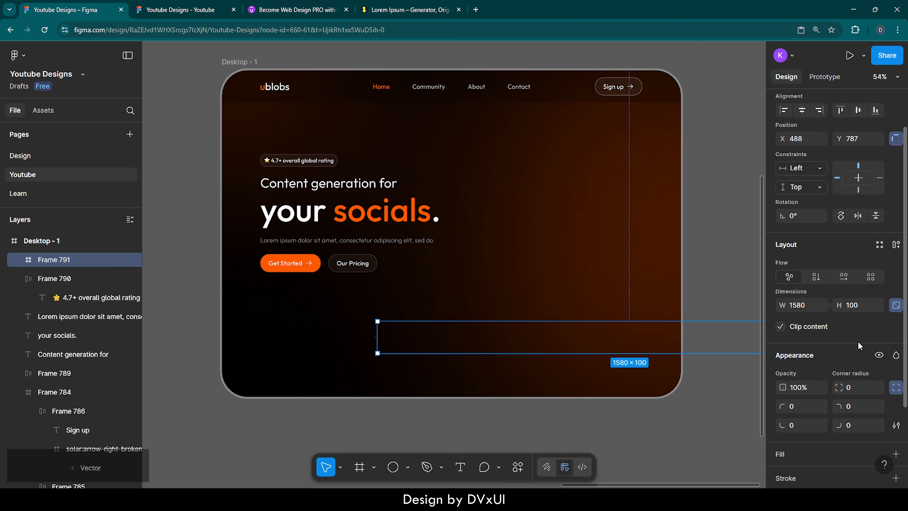
Fill the new wide band frame with colour 141414 at 20% opacity
scroll(834, 362, down, 3)
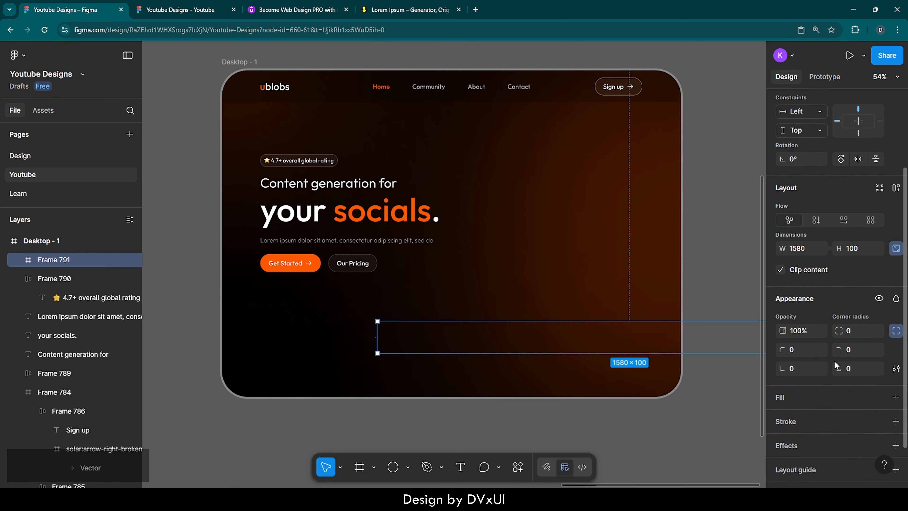
scroll(834, 362, down, 1)
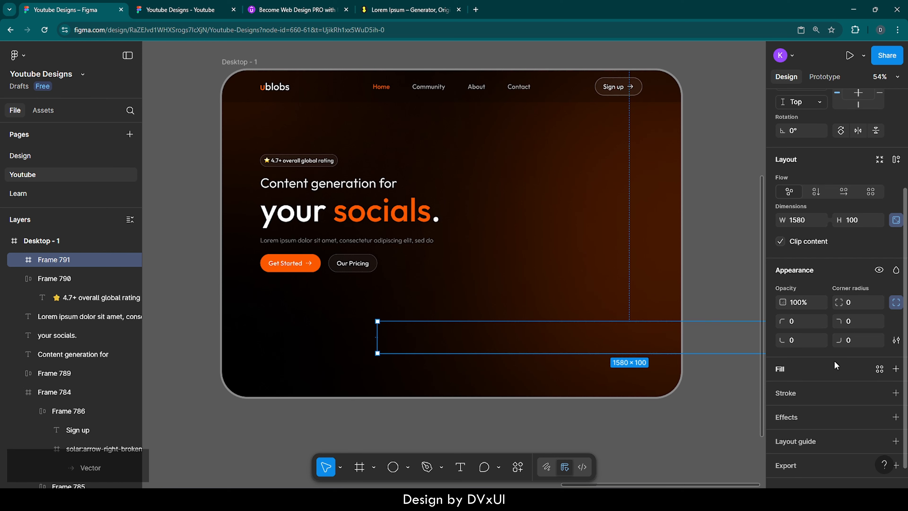
click(791, 367)
click(799, 389)
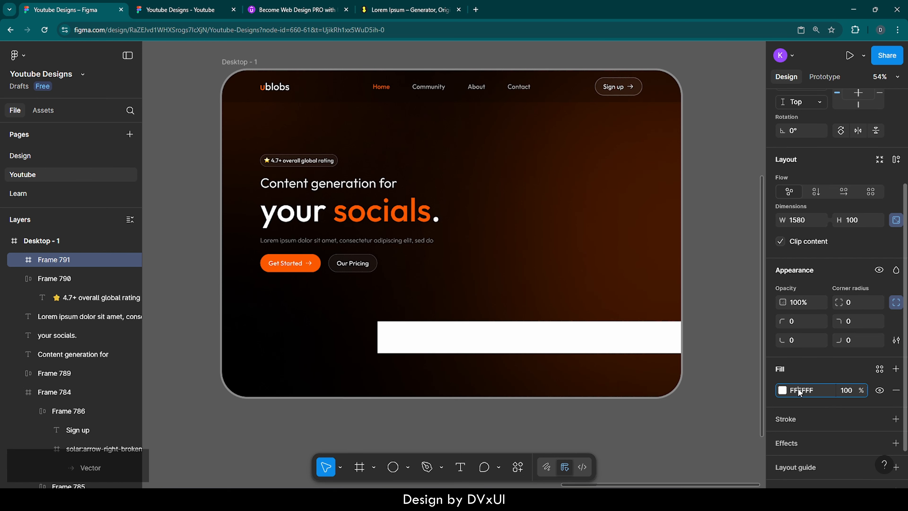
text(141414)
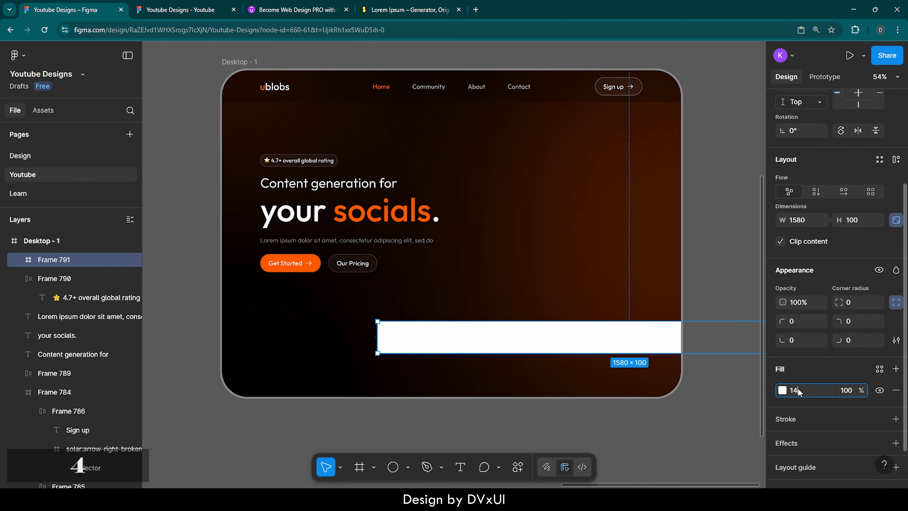
key(Return)
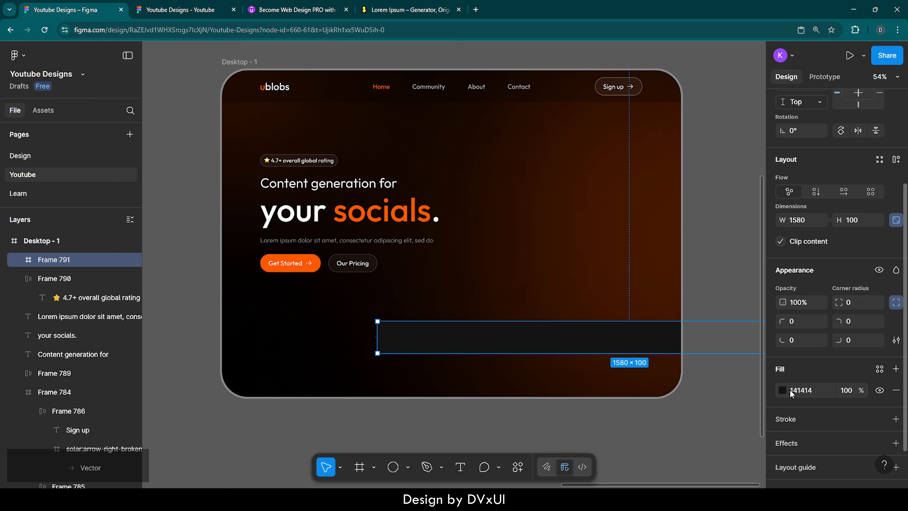
click(845, 390)
text(20)
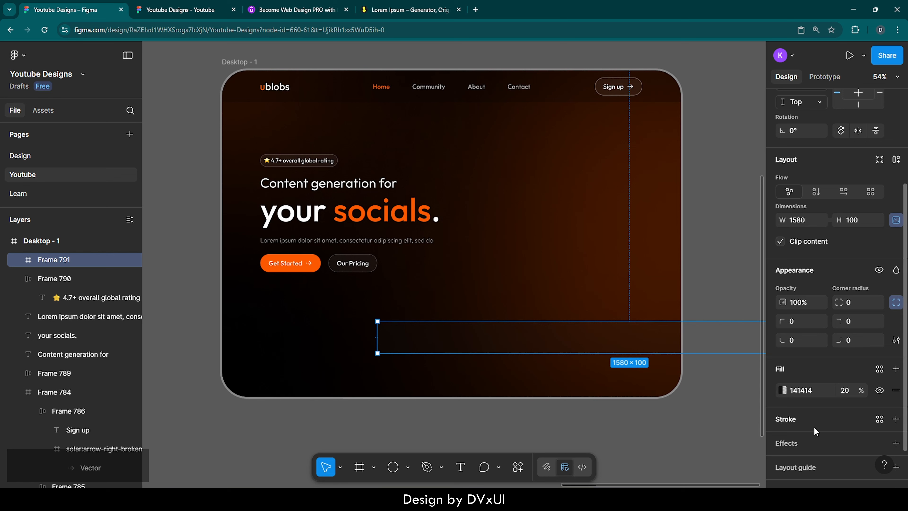
Apply a uniform background blur of 22 to the wide band frame
scroll(813, 427, down, 2)
click(895, 397)
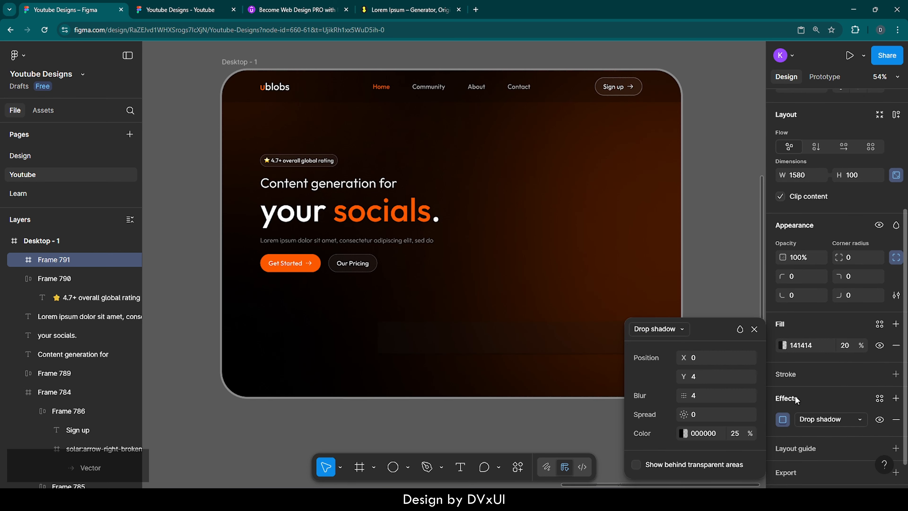
click(676, 330)
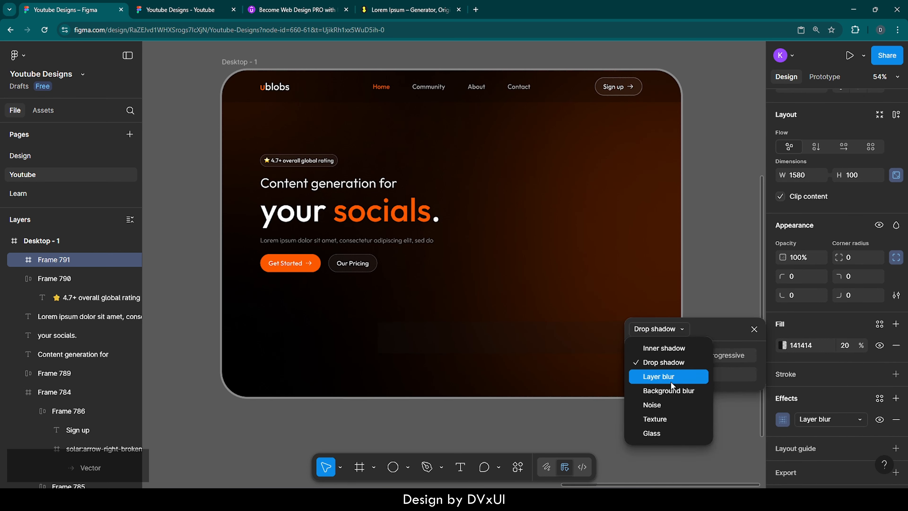
click(662, 390)
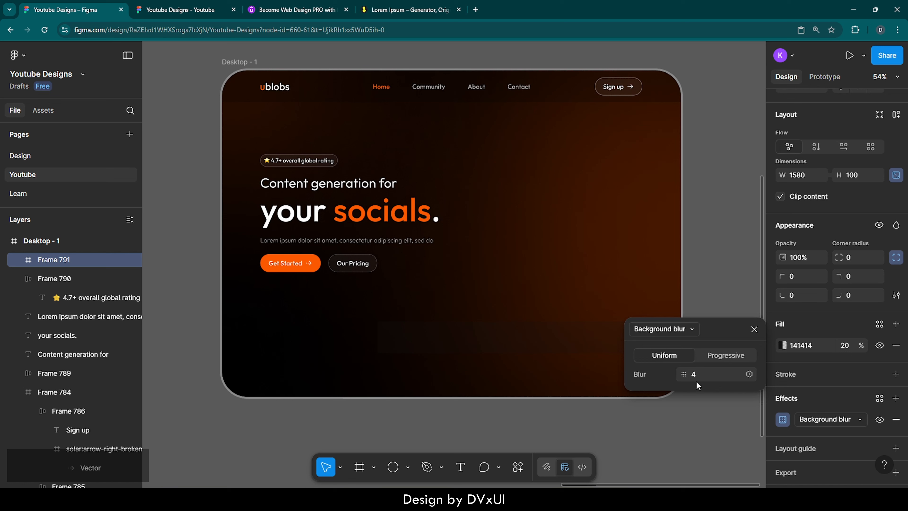
click(701, 374)
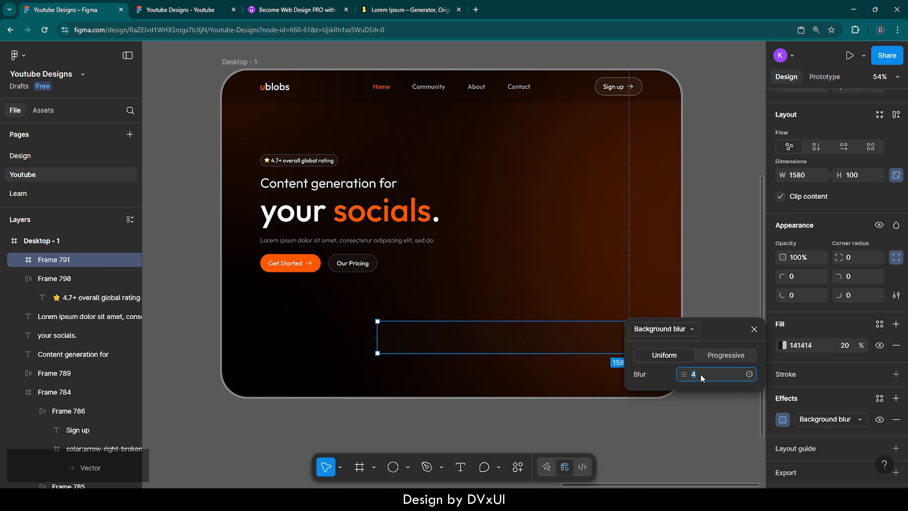
text(22)
key(Return)
click(755, 328)
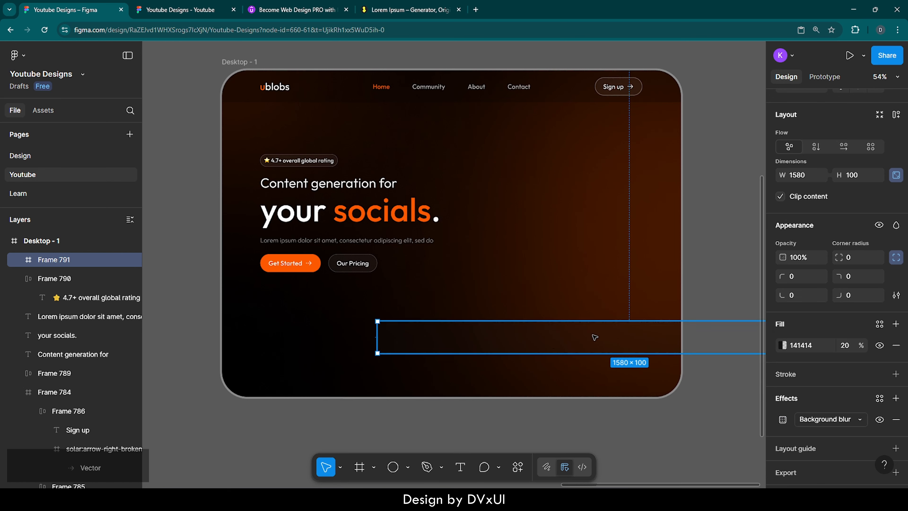
Centre the band frame horizontally in Desktop - 1 and rotate it to -10°
scroll(797, 246, up, 5)
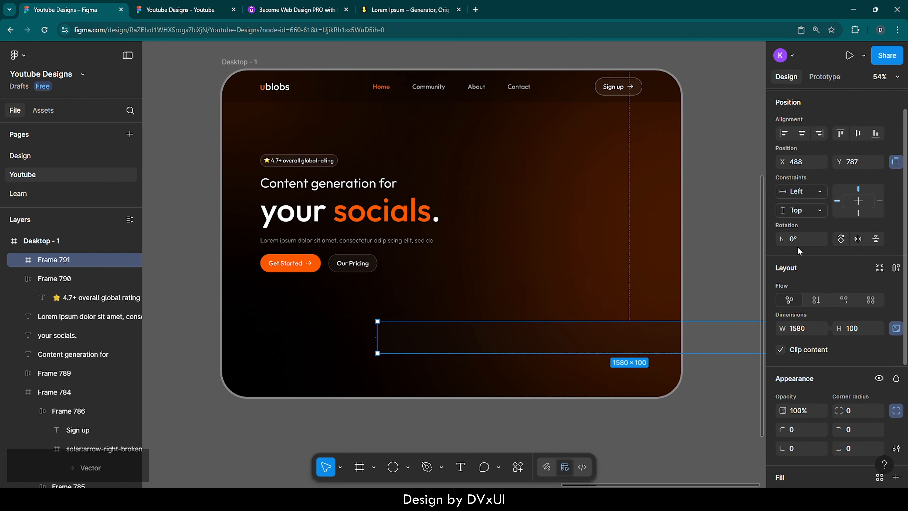
scroll(799, 251, up, 1)
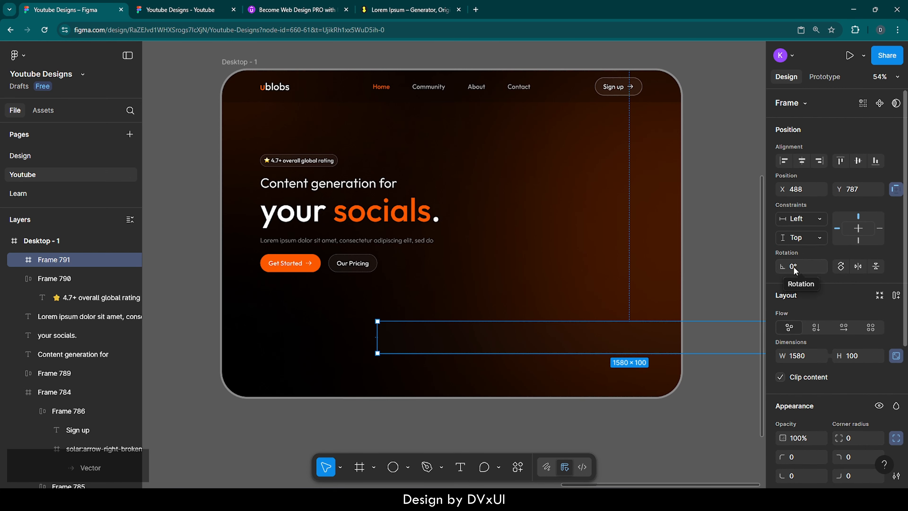
click(802, 161)
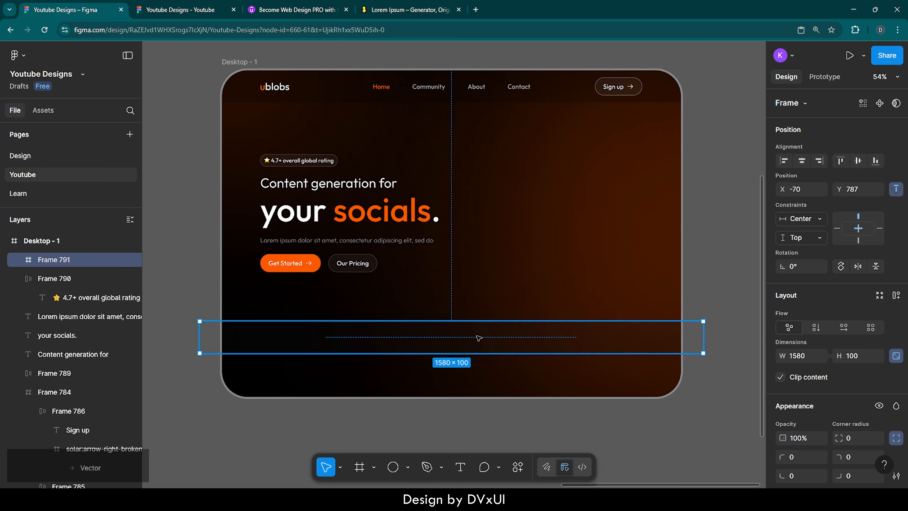
click(795, 268)
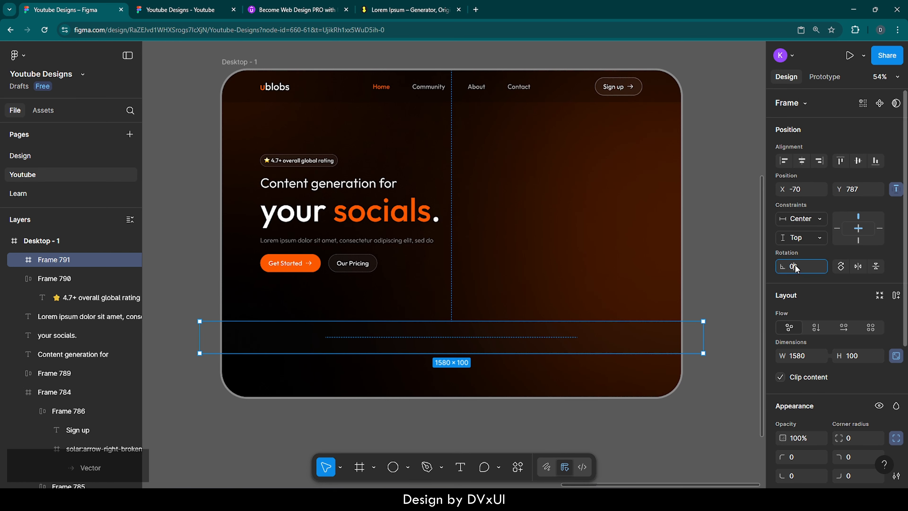
text(-10)
key(Return)
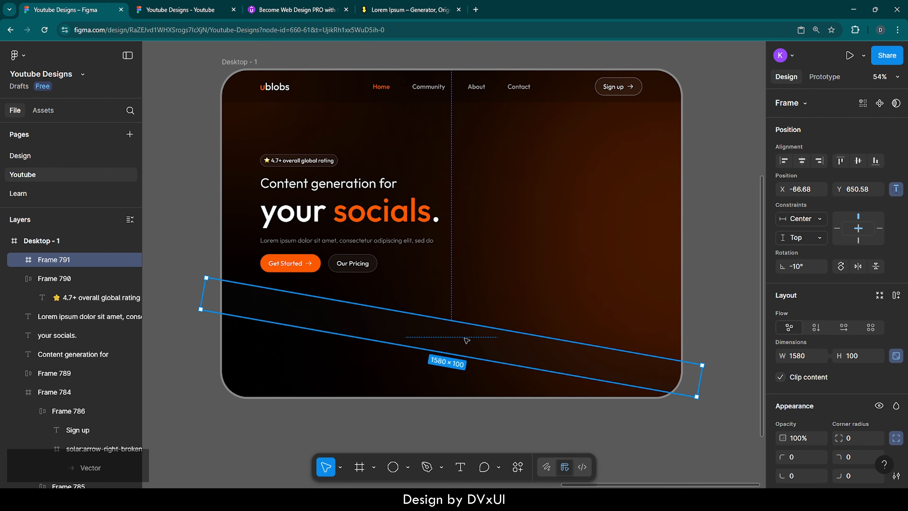
Copy the black company logo strip from the Resources frame and return to the Desktop - 1 frame
click(5, 241)
click(14, 262)
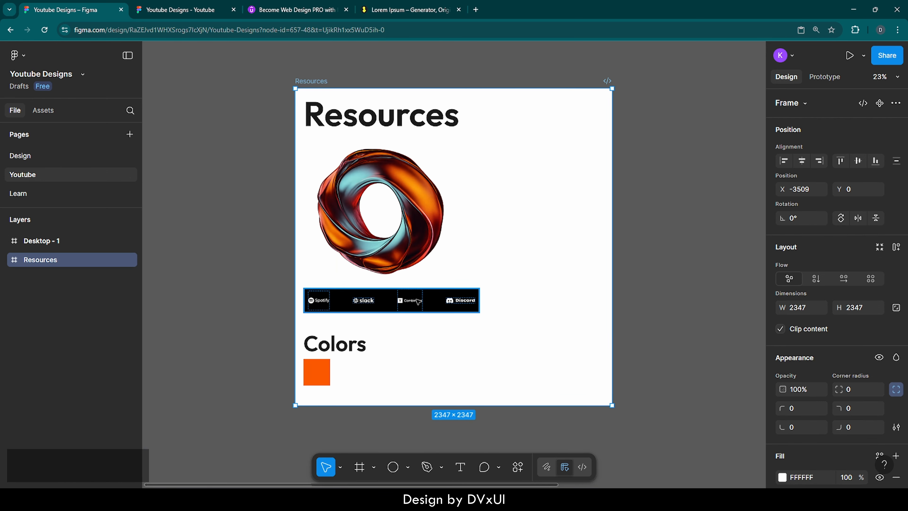
click(418, 302)
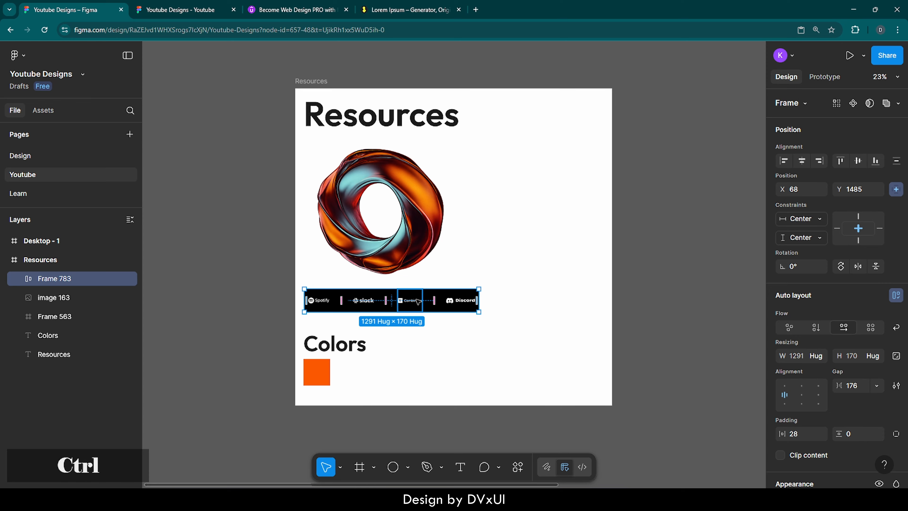
key(ctrl+c)
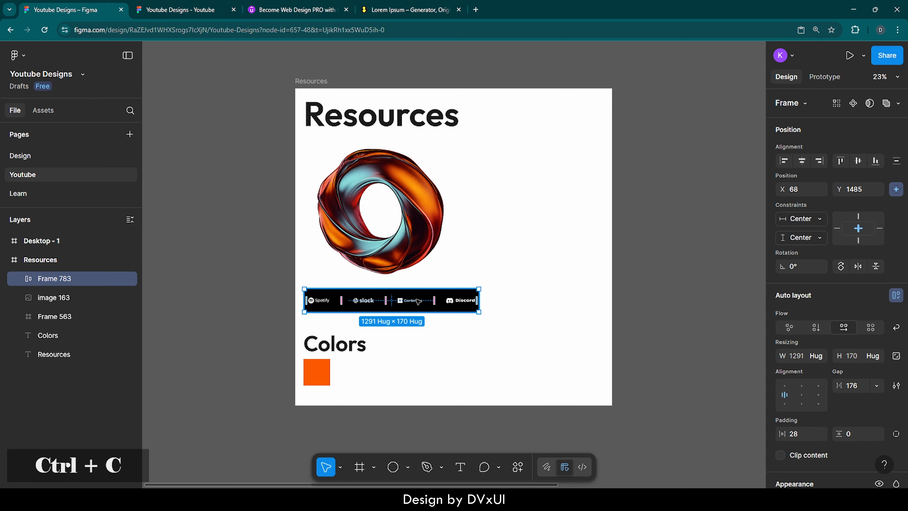
double_click(13, 244)
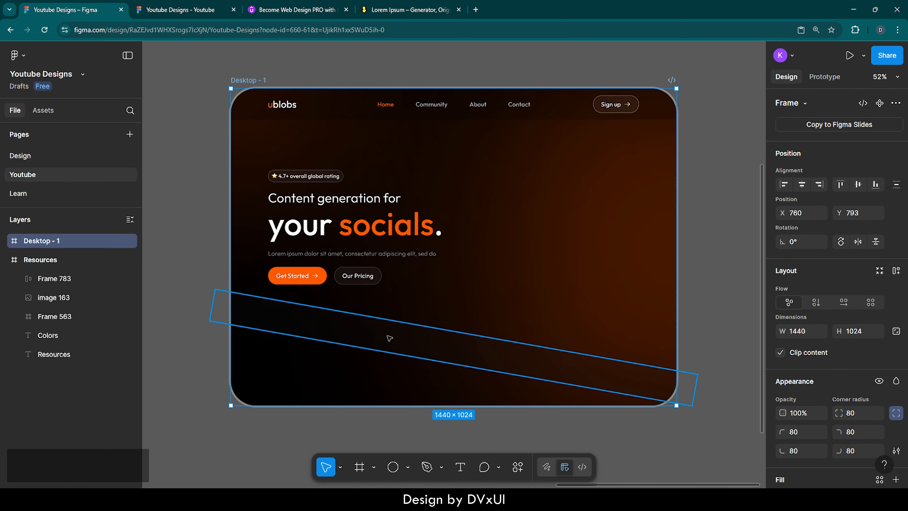
Paste the copied company logo strip into the tilted band frame and rotate it to -10°
click(431, 343)
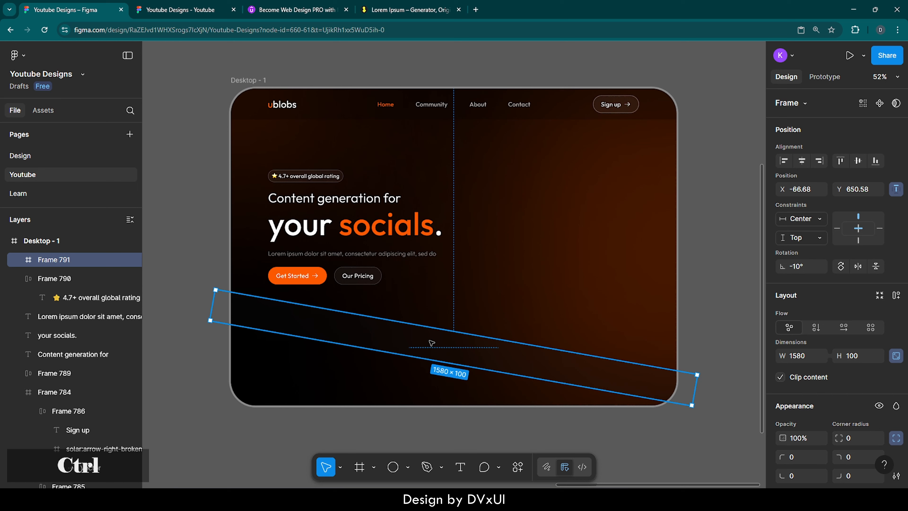
key(ctrl+v)
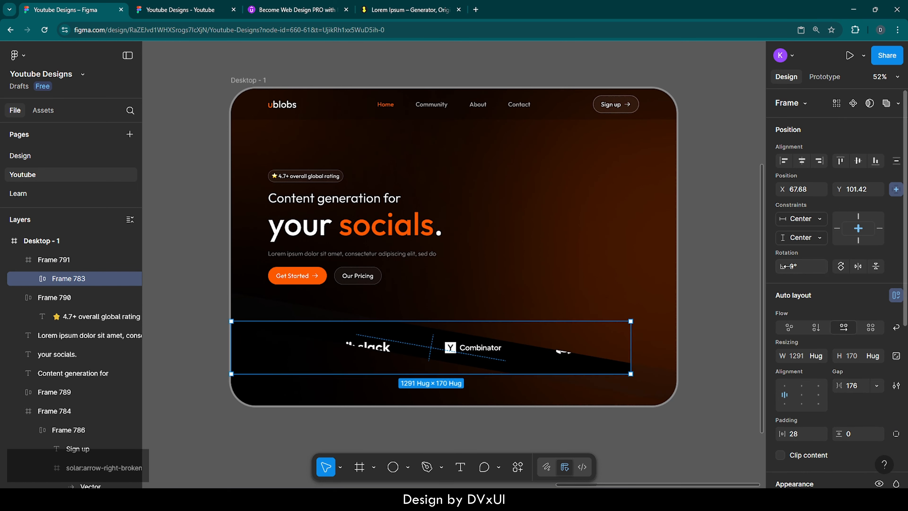
click(799, 269)
text(-10)
key(Return)
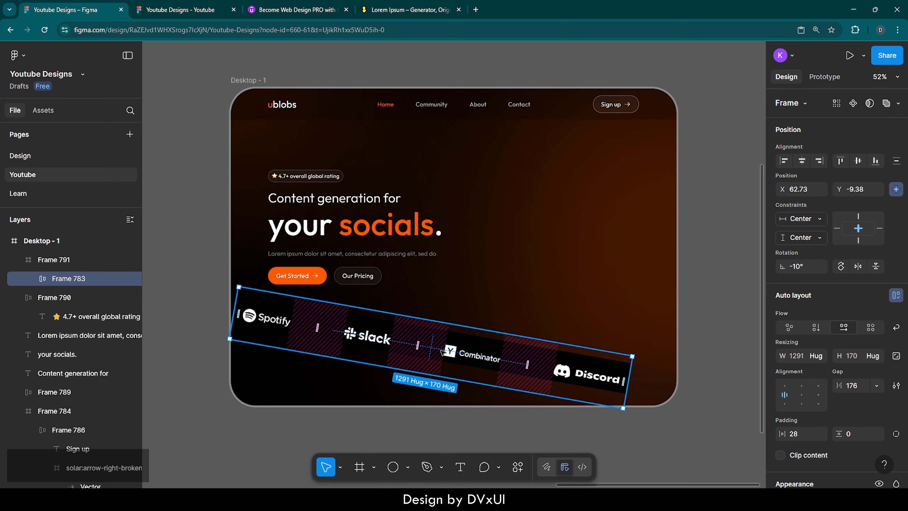
Centre the logo strip horizontally in the tilted band and remove its black fill
click(802, 162)
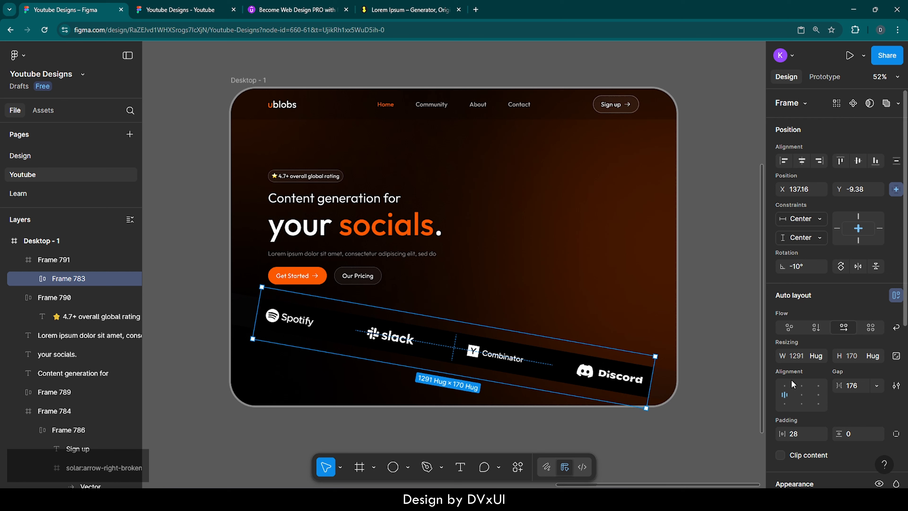
scroll(845, 404, down, 5)
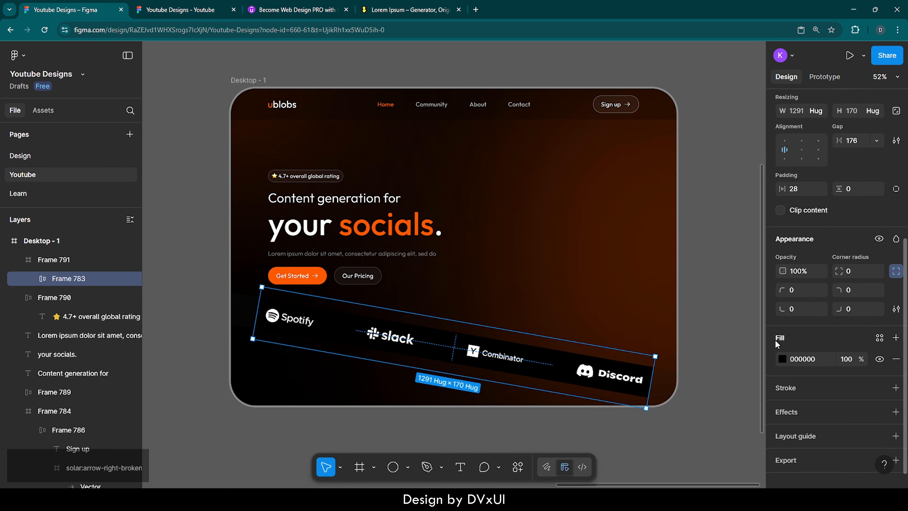
click(895, 359)
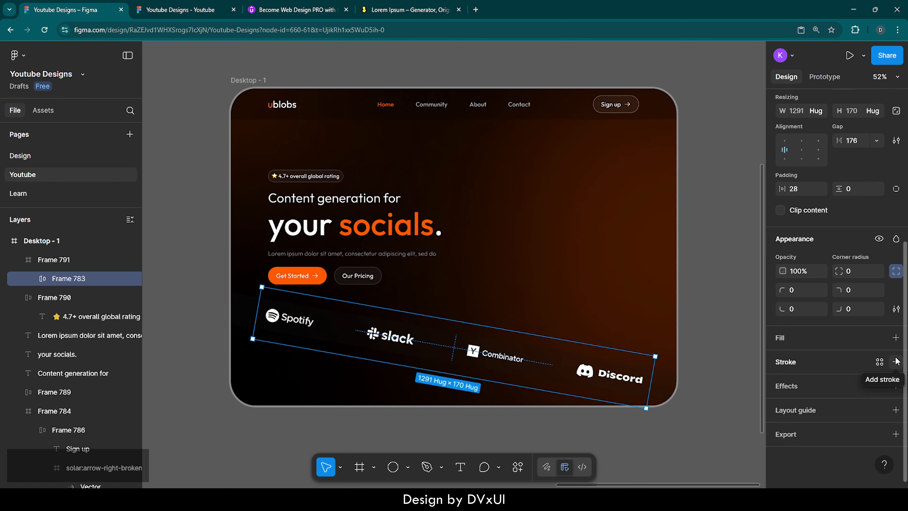
click(711, 409)
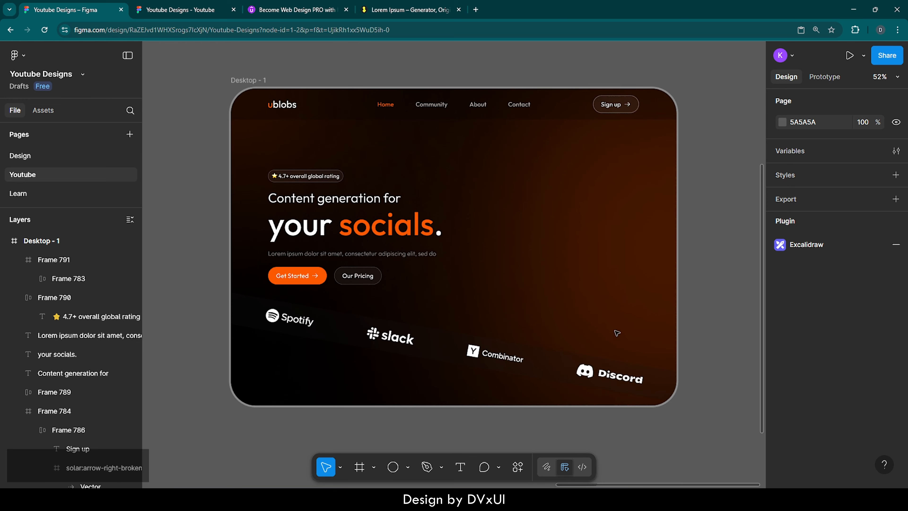
Duplicate the tilted logo band and rotate the copy to 6° so the two bands cross
click(430, 350)
key(ctrl+d)
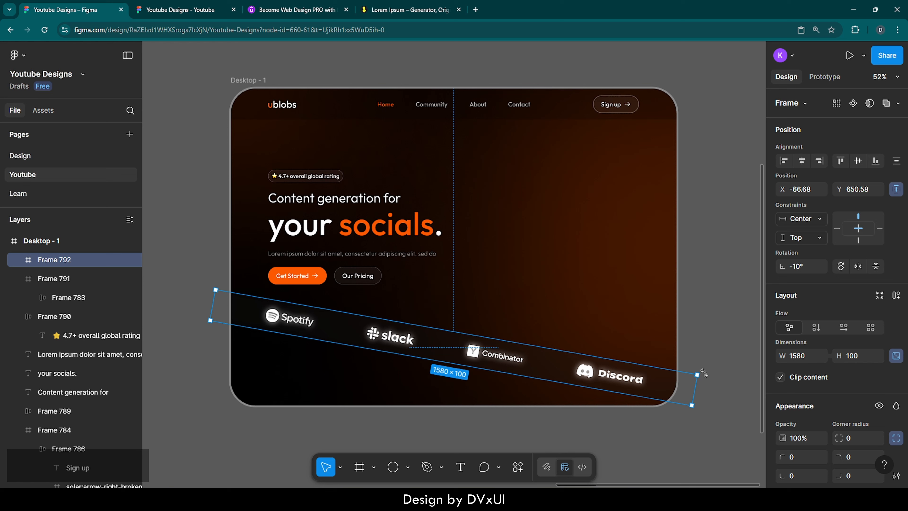
drag(703, 372, 697, 285)
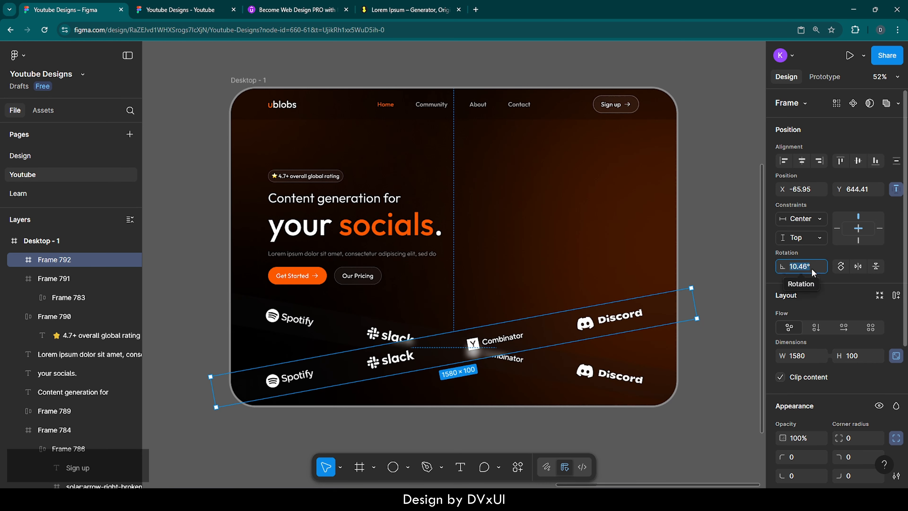
text(6)
key(Return)
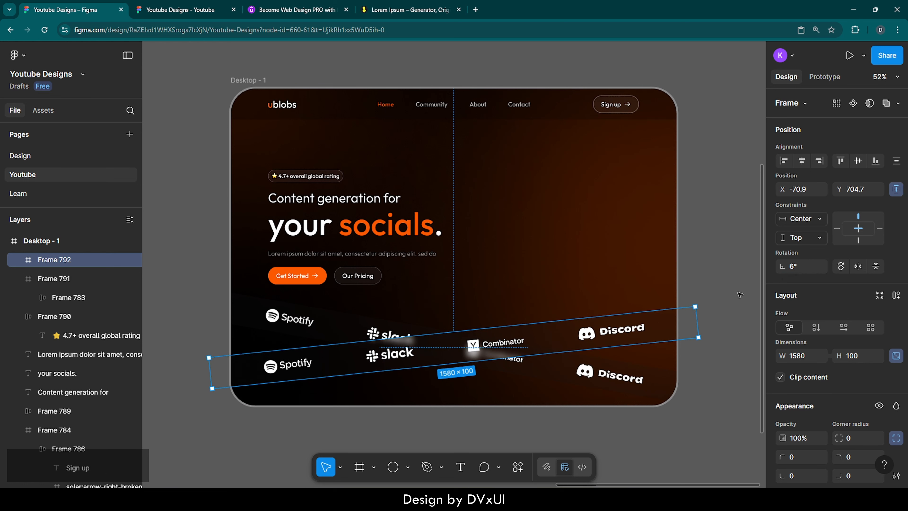
Nudge the duplicated logo band down to Y 720.7
key(shift+Down)
key(shift+Down)
key(Down)
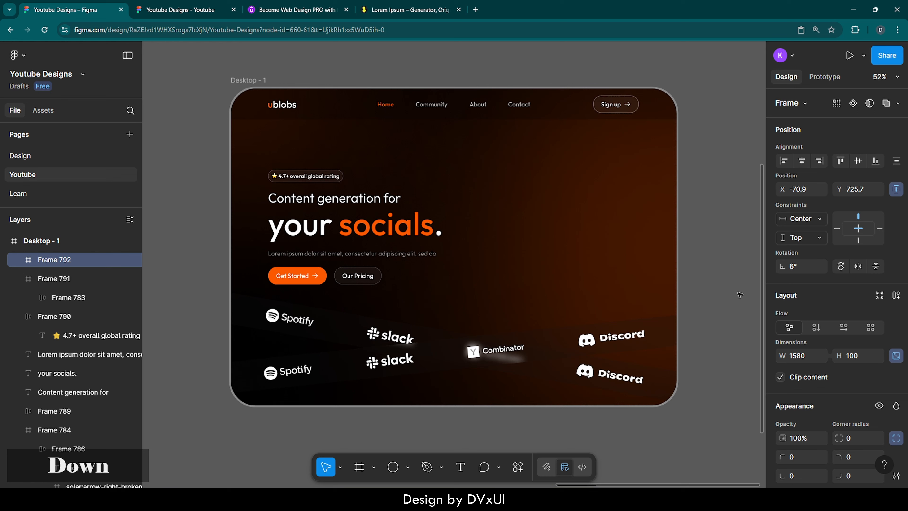
key(Up)
key(Up)
key(Up)
key(Up)
key(Up)
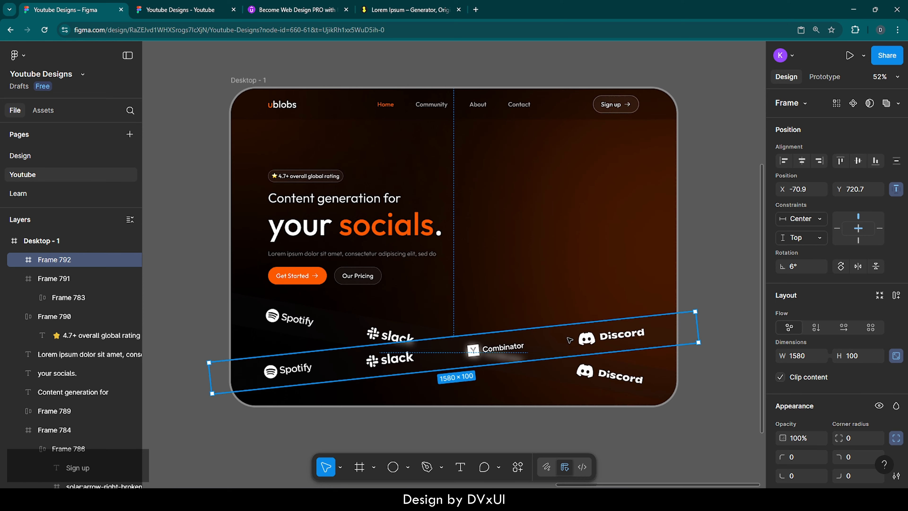
Centre the logo strip vertically inside the duplicated band
scroll(507, 365, up, 10)
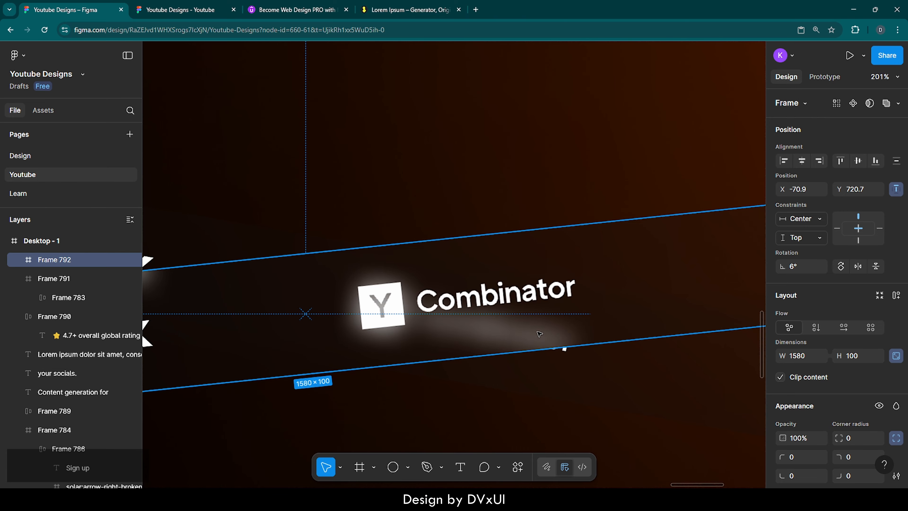
scroll(453, 378, down, 10)
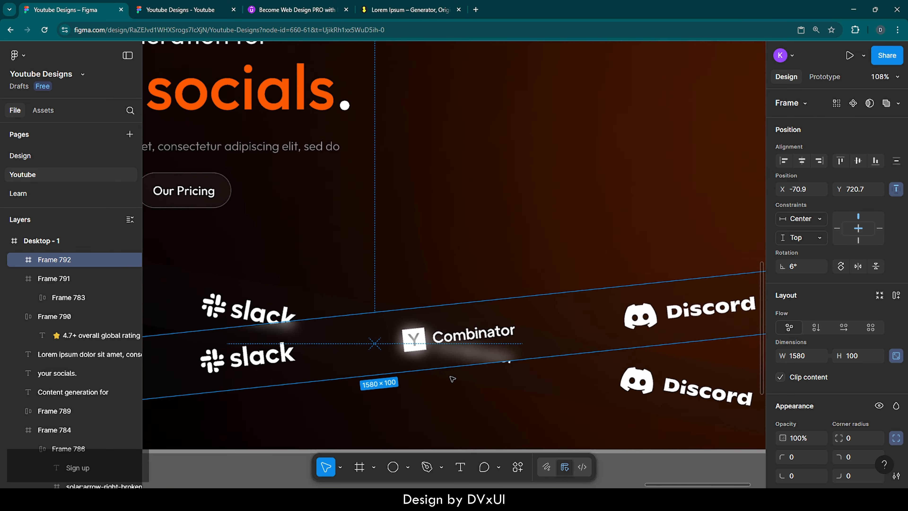
scroll(450, 376, left, 2)
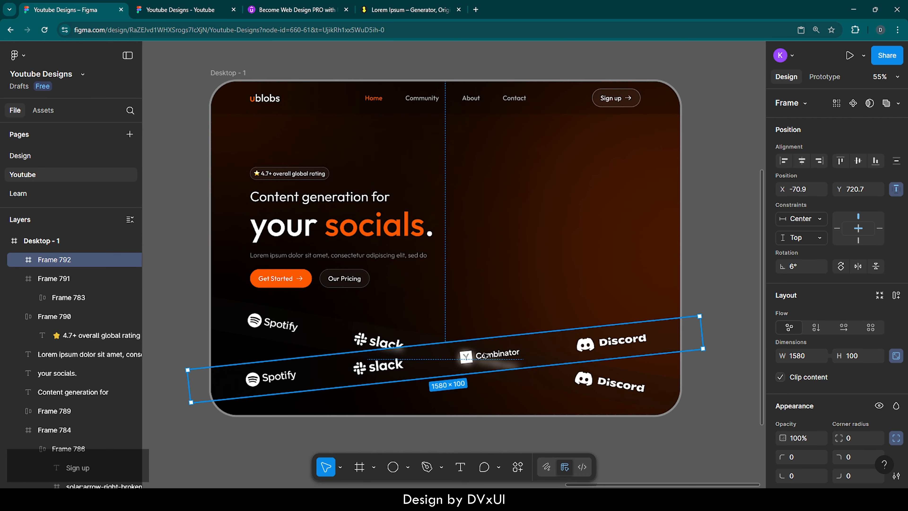
key(shift+a)
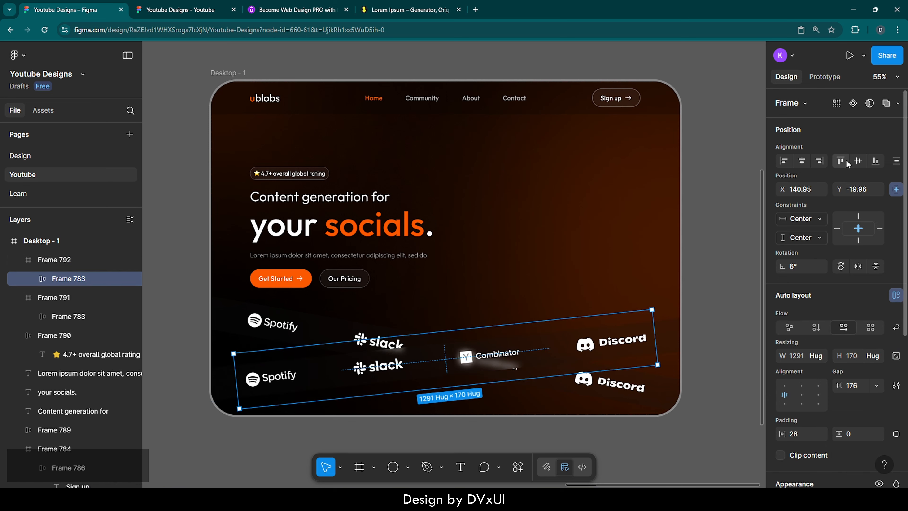
click(859, 160)
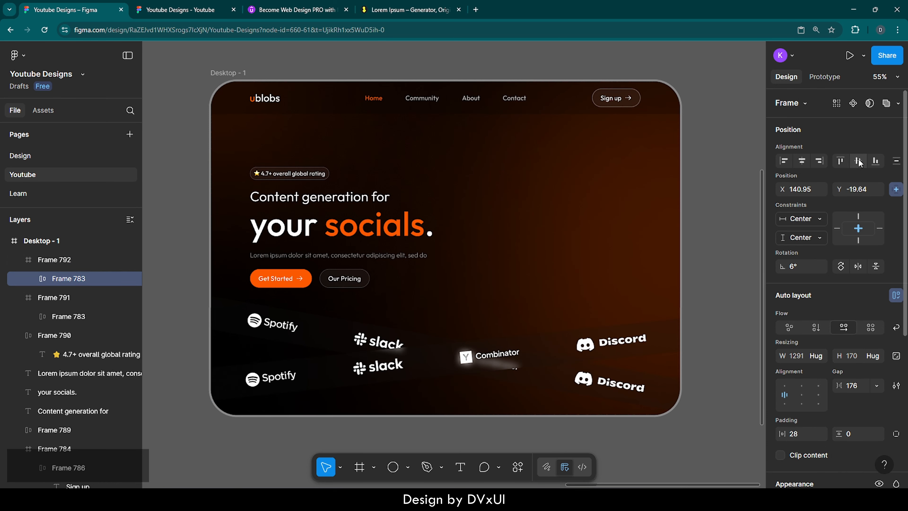
click(723, 217)
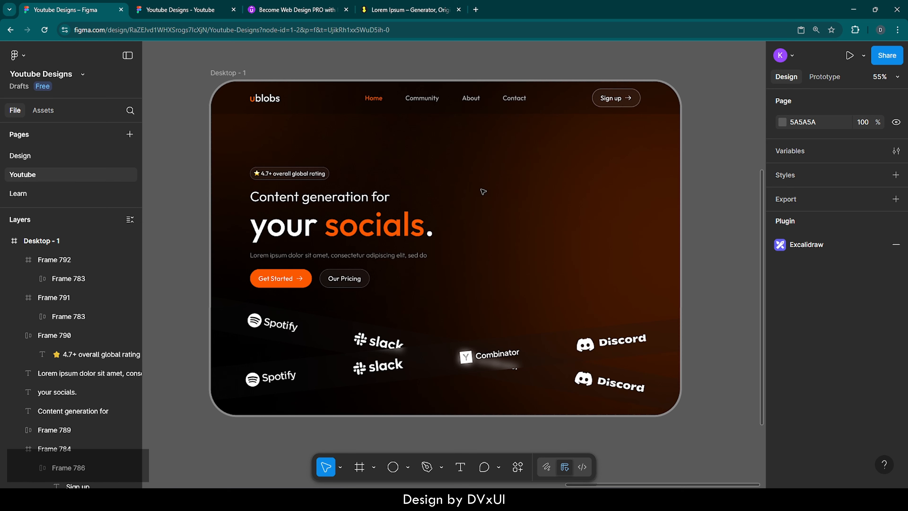
Add a square to the right of the headline in Desktop - 1, with locked proportions and a size of 540 × 540
key(r)
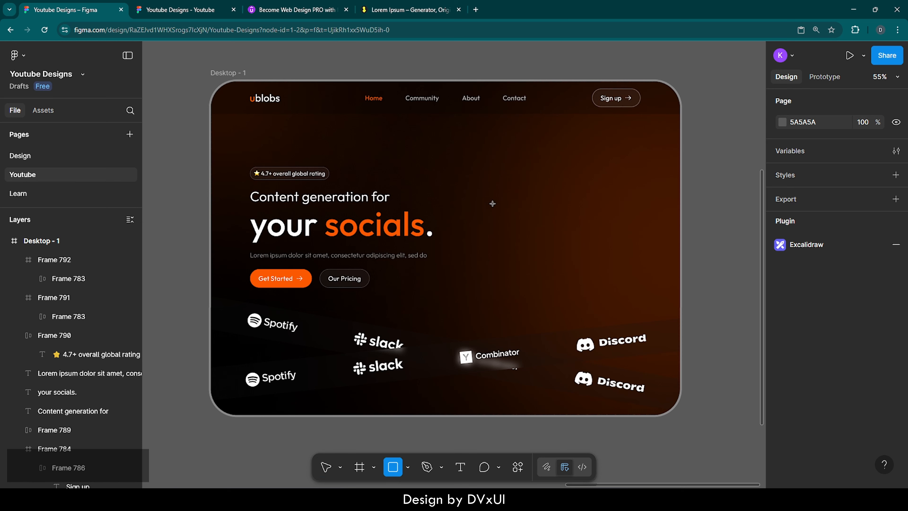
click(502, 202)
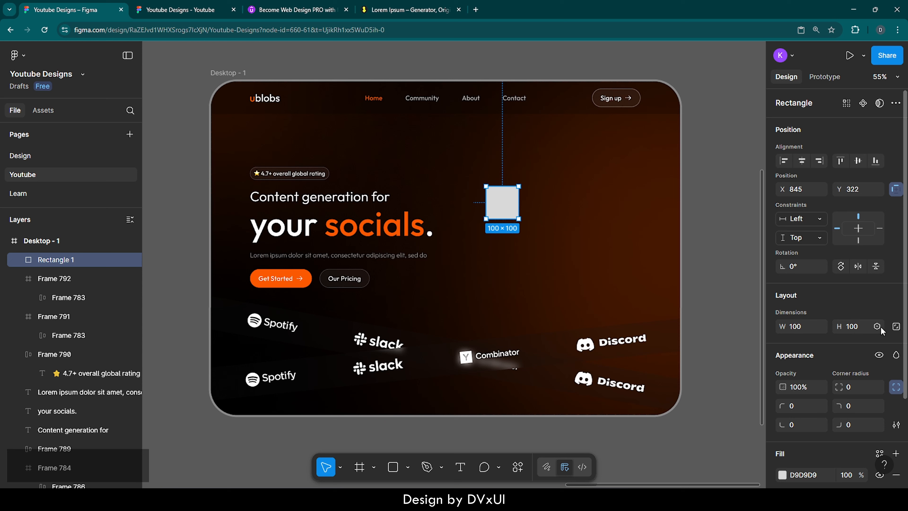
click(896, 326)
click(858, 327)
text(540)
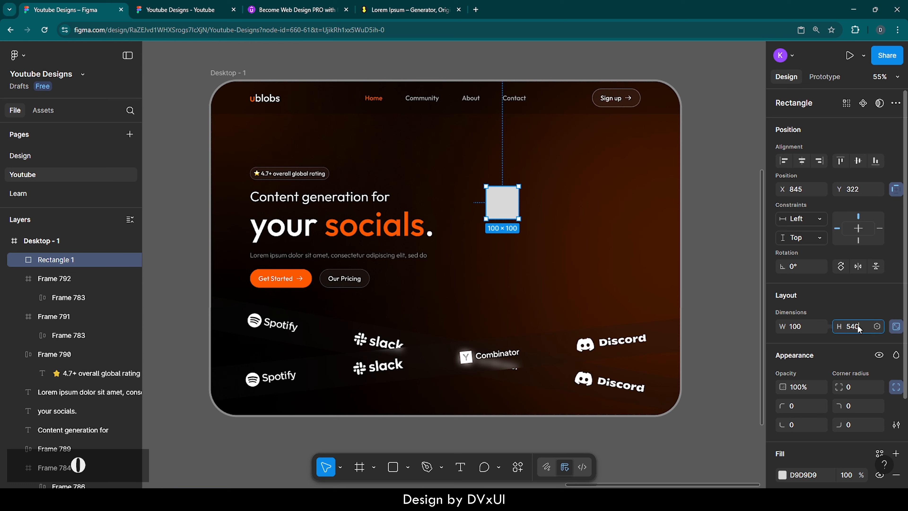
key(Return)
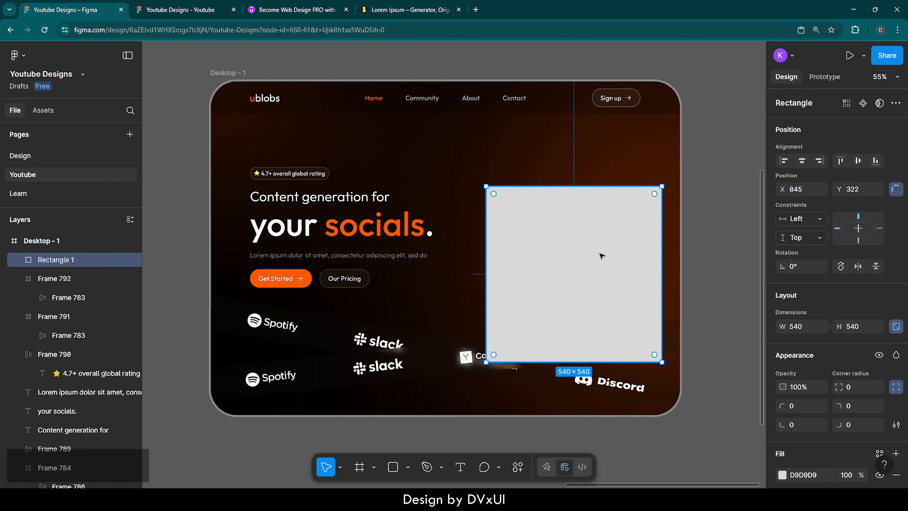
drag(601, 254, 578, 223)
Fill the square with white FFFFFF at 5% opacity
scroll(810, 425, down, 3)
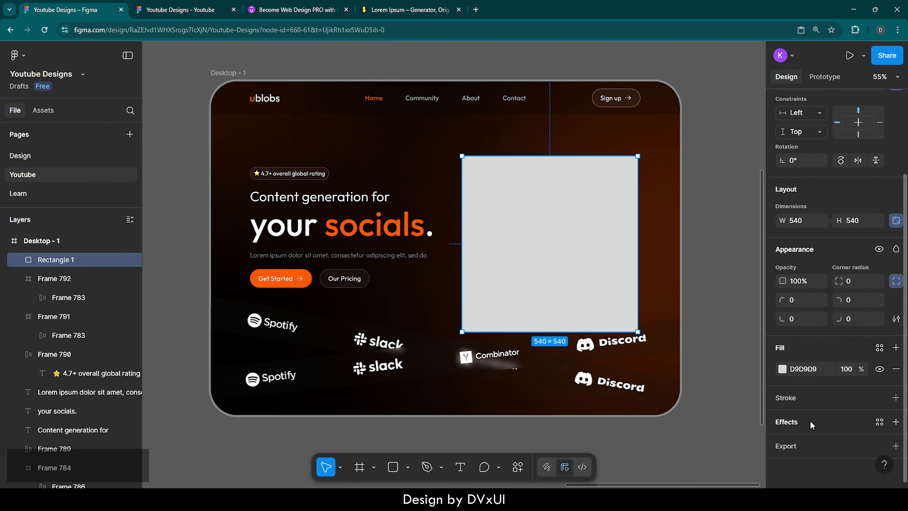
click(800, 370)
text(FFFFFF)
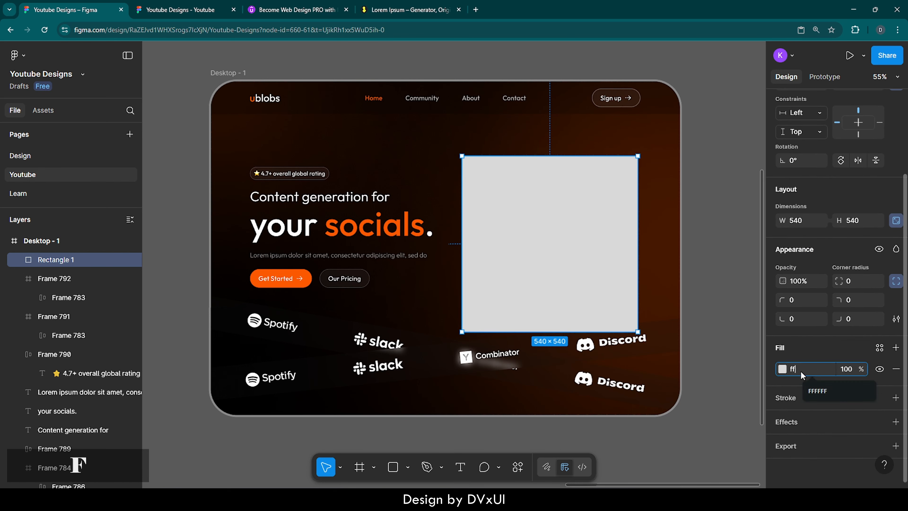
key(Return)
click(851, 370)
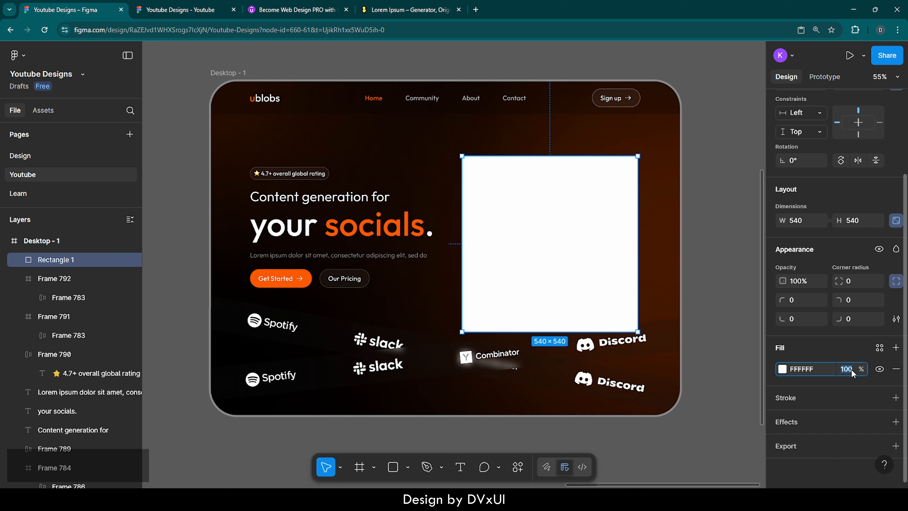
text(5)
key(Return)
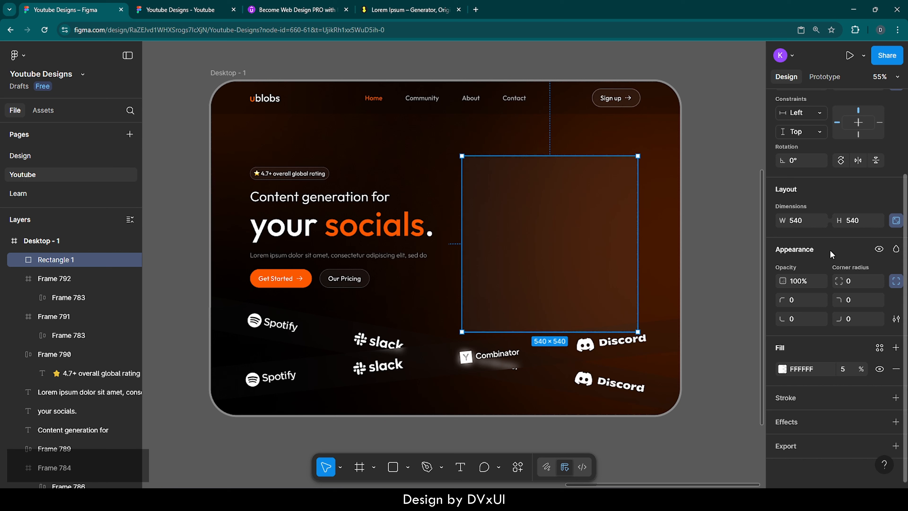
Rotate the translucent square to -36°
click(800, 165)
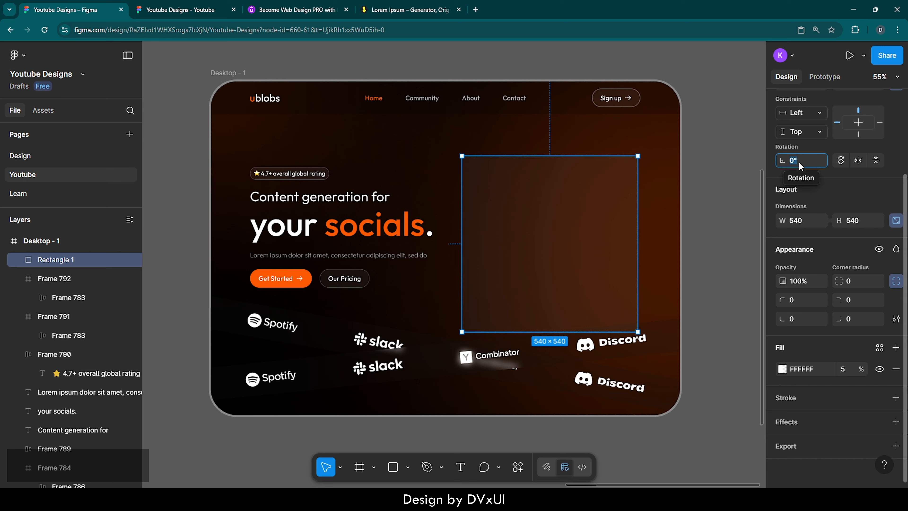
text(-36)
key(Return)
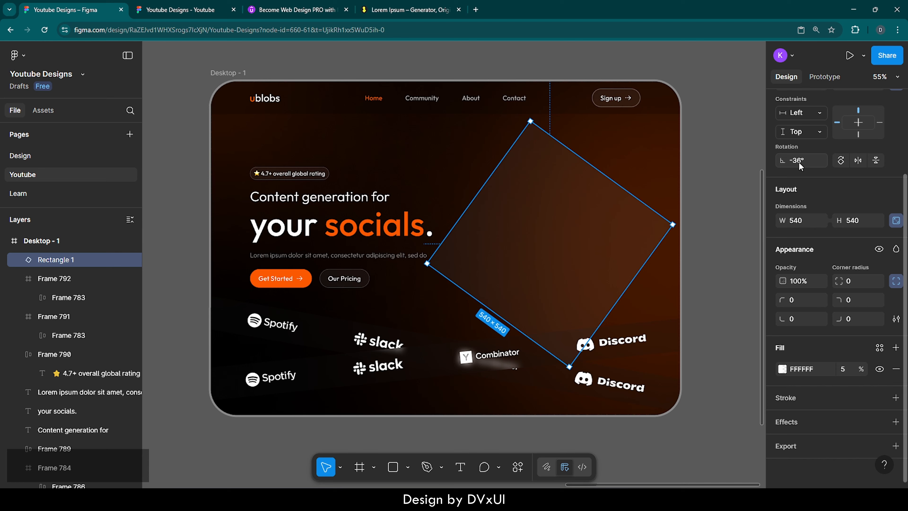
Move the rotated square over the upper-left corner of Desktop - 1, positioned at X -80 and Y -380
scroll(799, 180, up, 3)
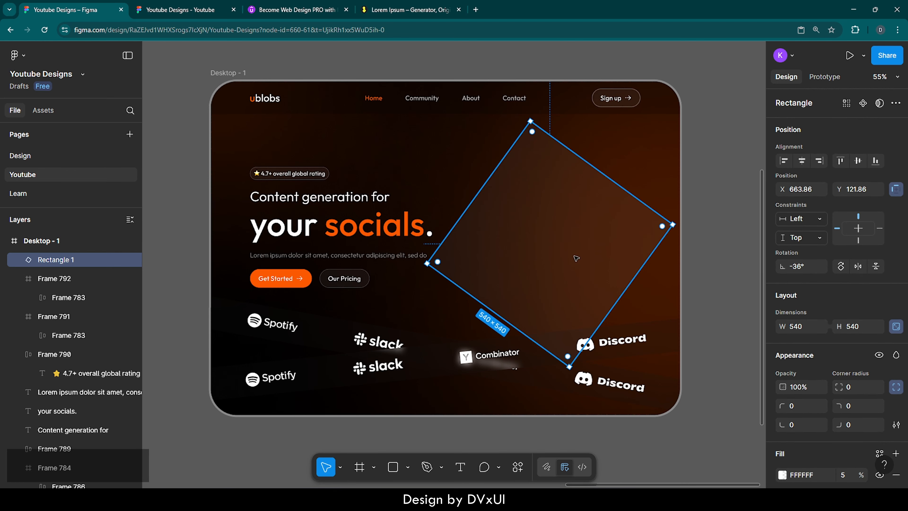
drag(573, 256, 260, 159)
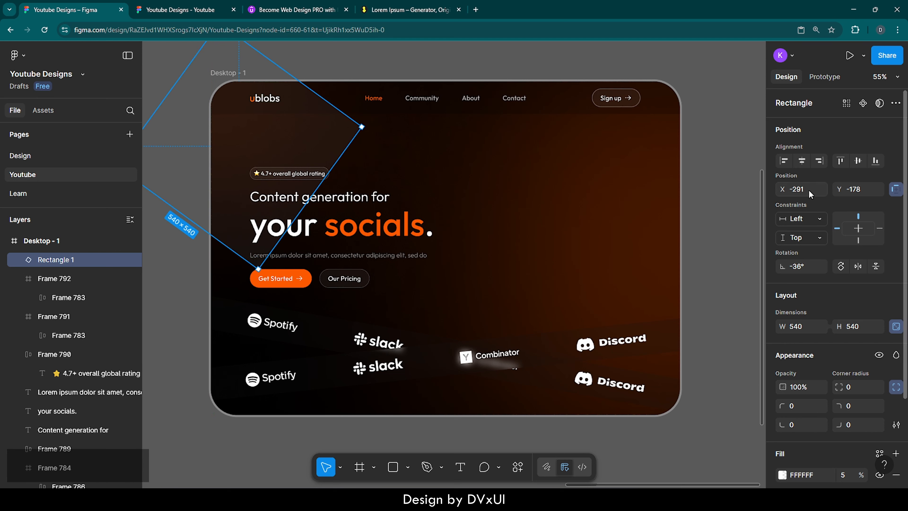
key(BackSpace)
text(-80)
key(Return)
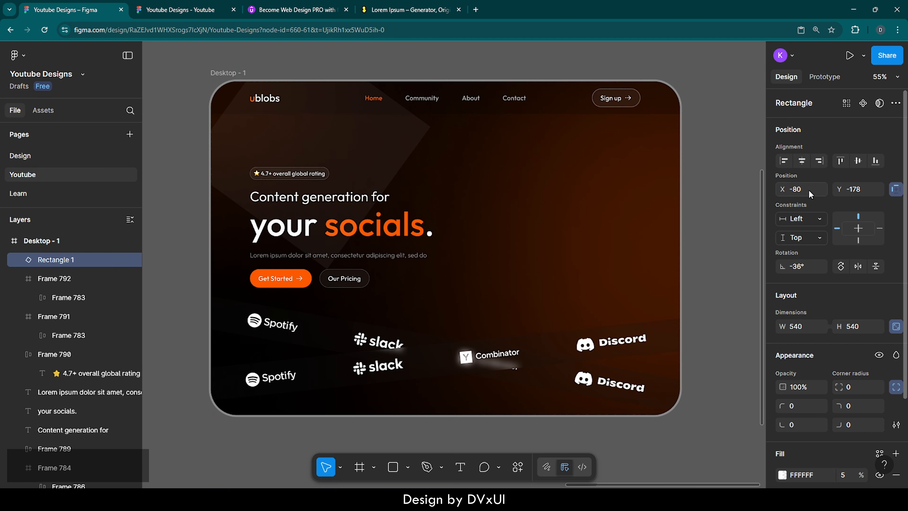
click(853, 193)
key(BackSpace)
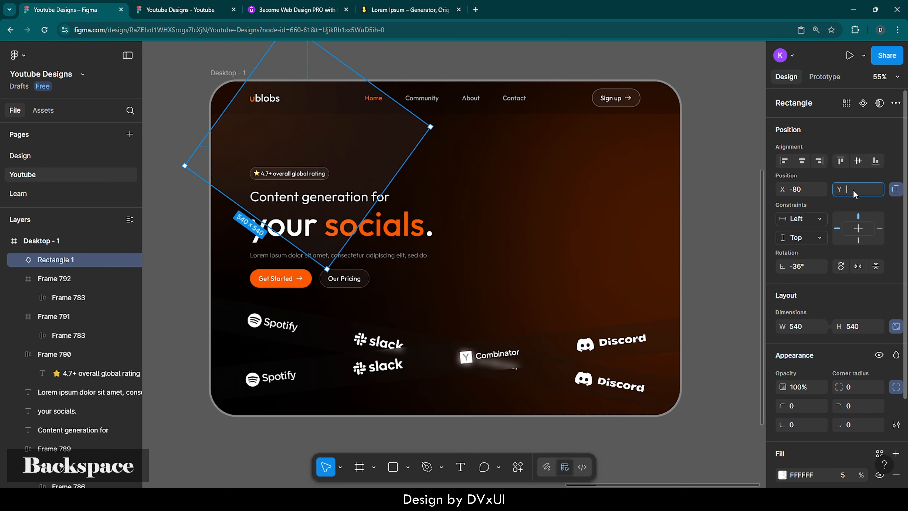
text(-380)
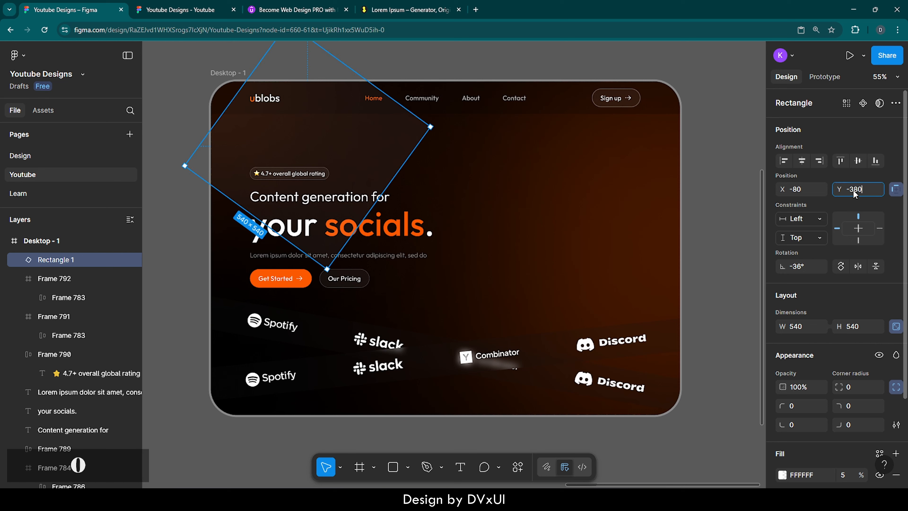
key(Return)
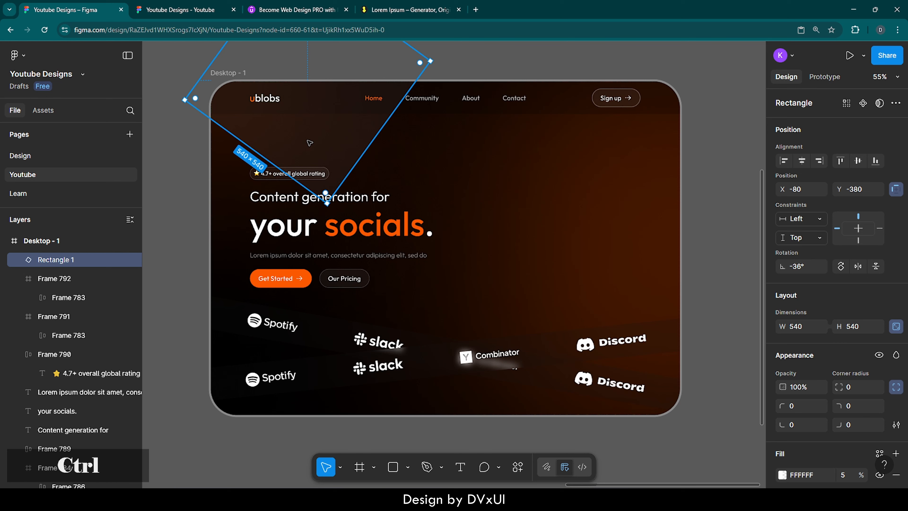
Duplicate the rotated square and place the copy over the left edge of Desktop - 1, at about X -318, Y 139
key(ctrl+d)
drag(329, 146, 320, 266)
drag(383, 179, 313, 221)
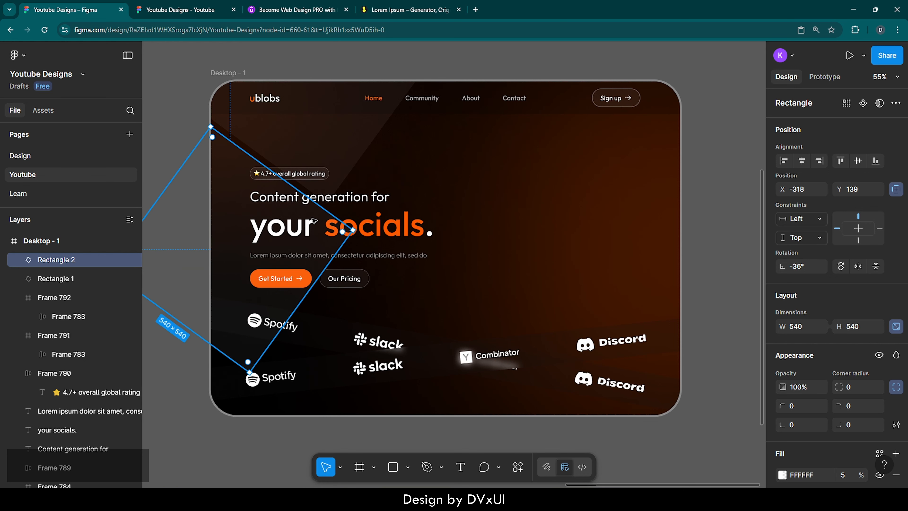
Copy the twisted ring image (image 163) from the Resources frame
click(468, 213)
scroll(468, 212, right, 1)
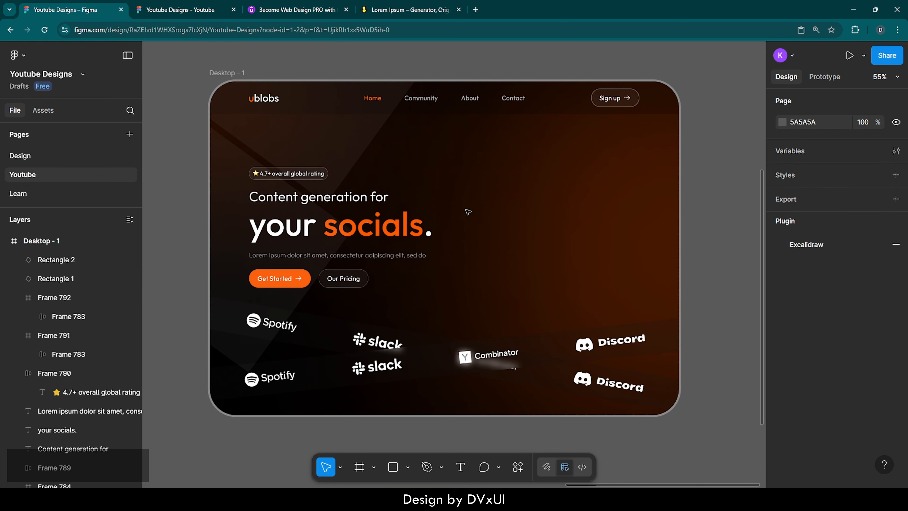
scroll(468, 213, left, 1)
click(5, 241)
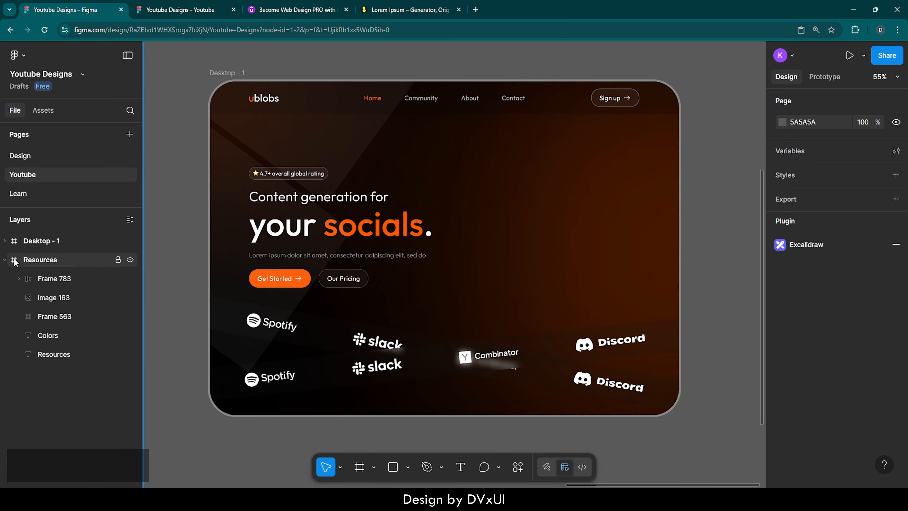
click(54, 259)
key(shift+2)
click(317, 222)
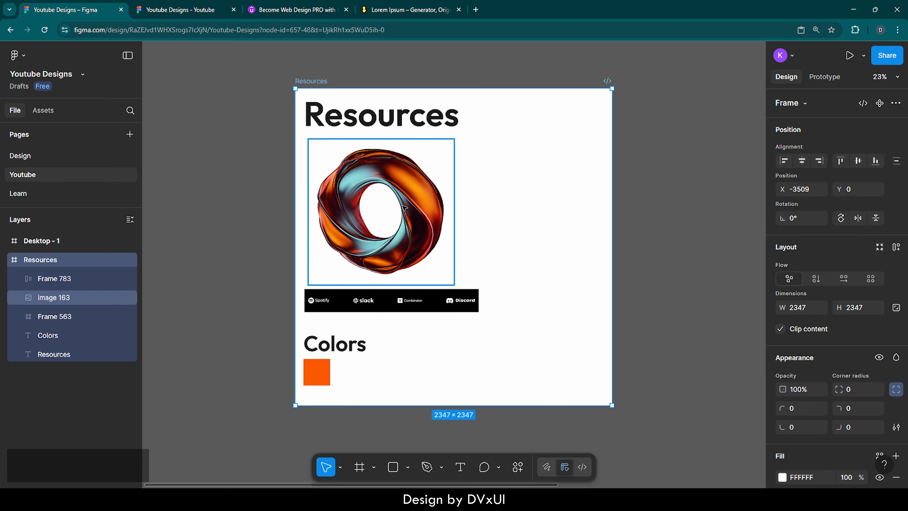
key(ctrl+c)
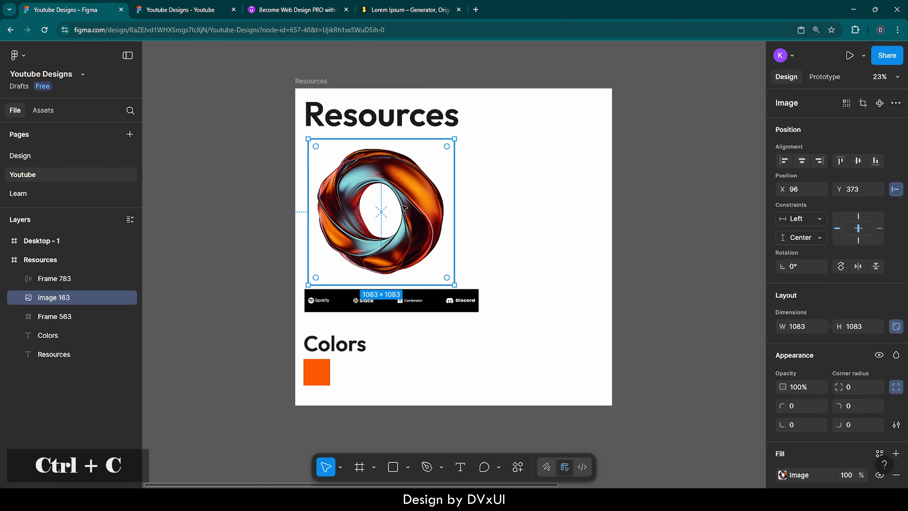
Paste the ring image onto the empty canvas beside Desktop - 1 and position it at X 2493, Y 745
click(18, 245)
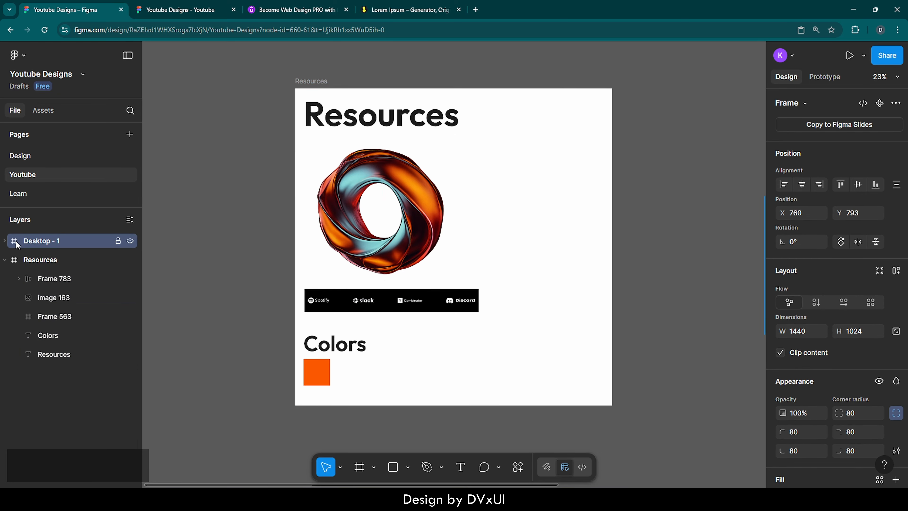
key(shift+2)
scroll(482, 261, right, 8)
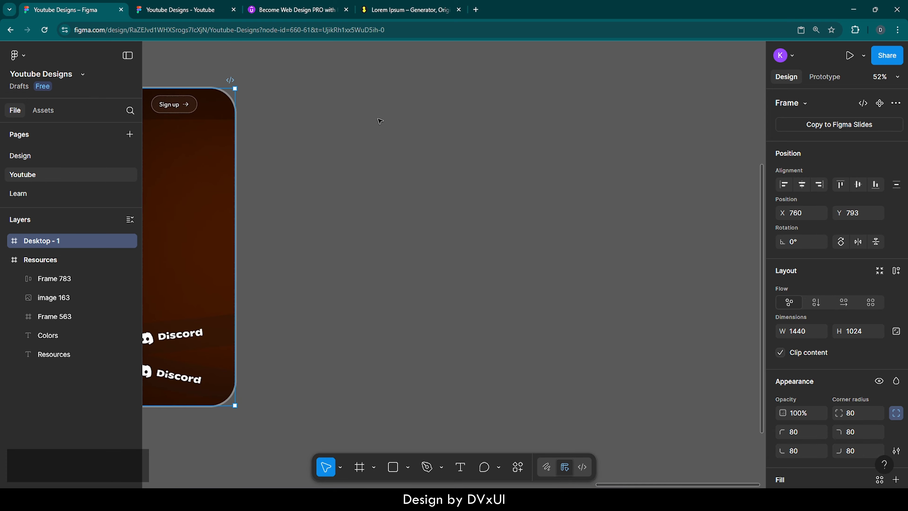
right_click(377, 118)
click(409, 129)
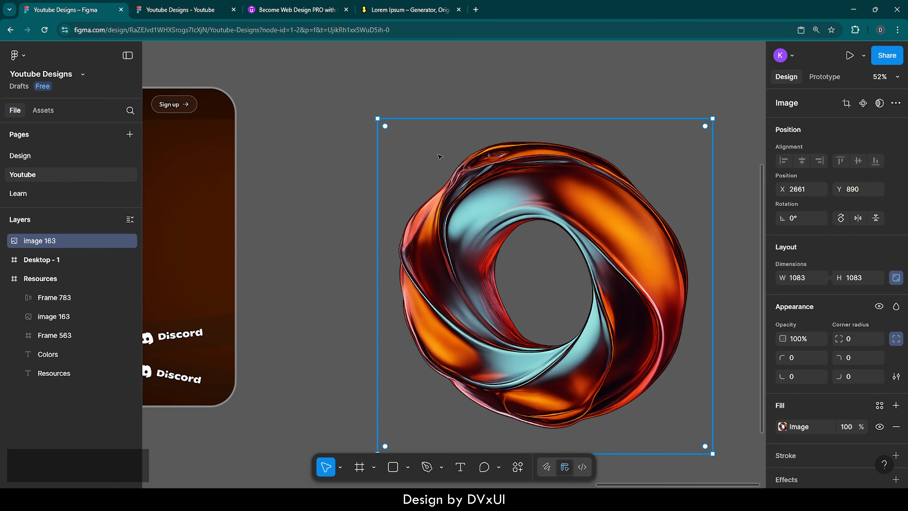
drag(543, 207, 489, 161)
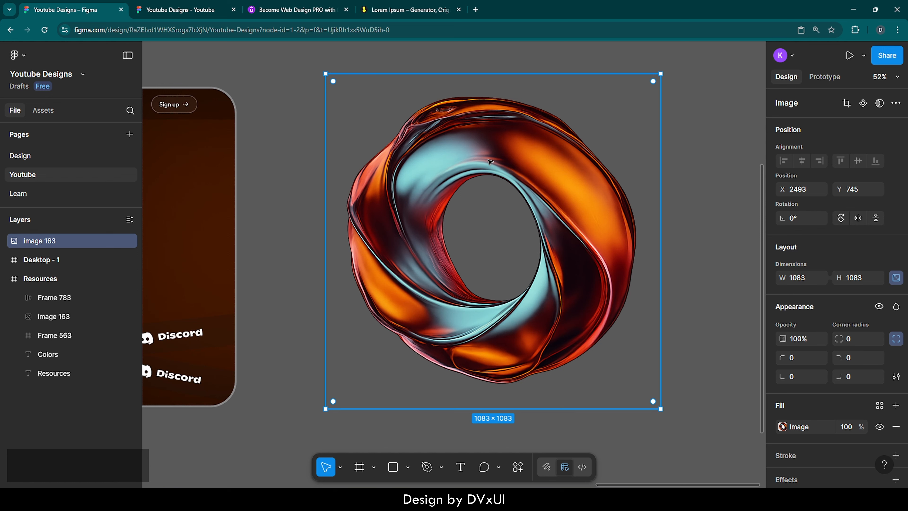
Wrap the pasted ring image in a frame and name the frame Default
right_click(490, 161)
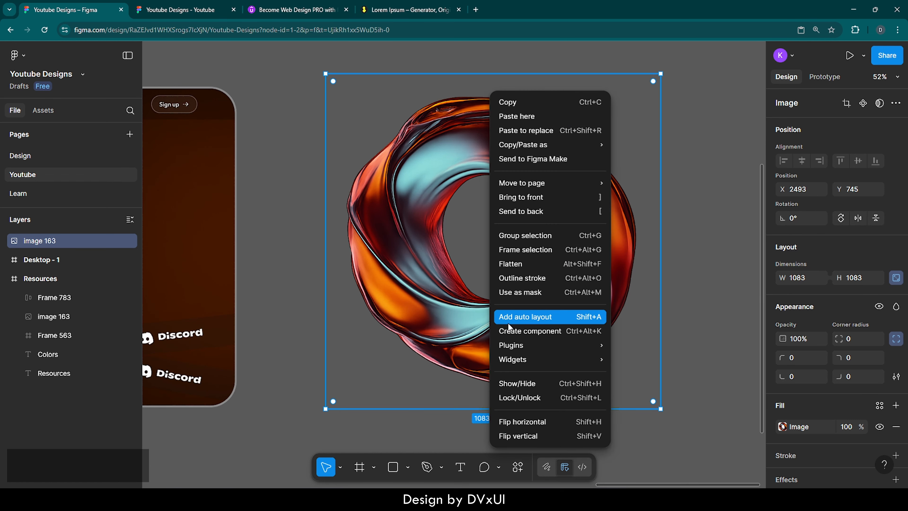
click(517, 251)
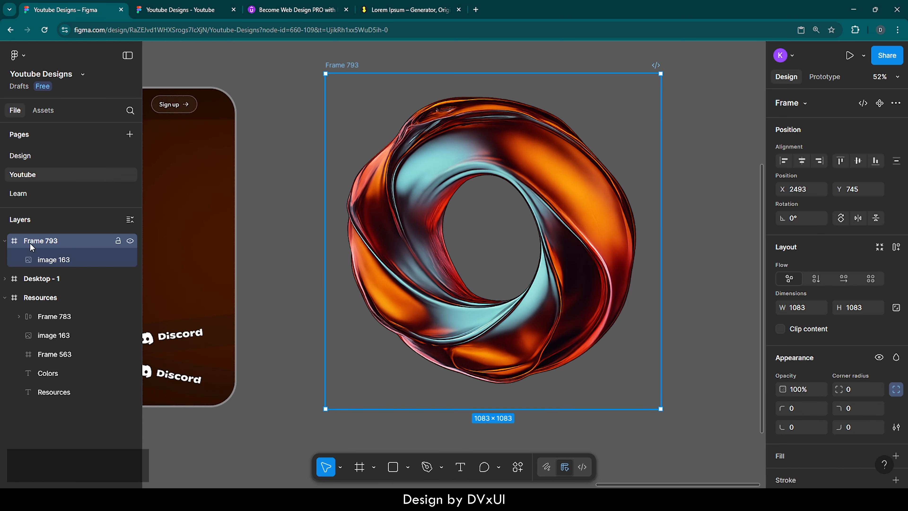
double_click(348, 65)
key(BackSpace)
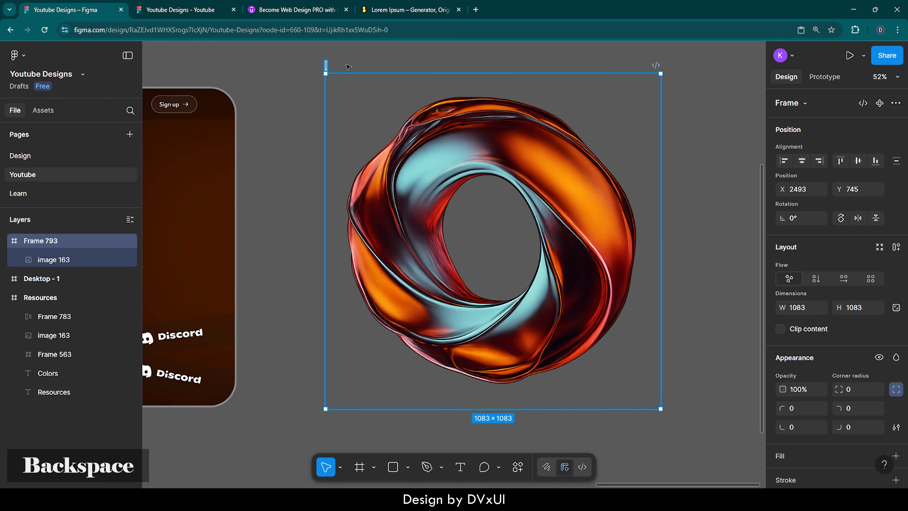
text(Default)
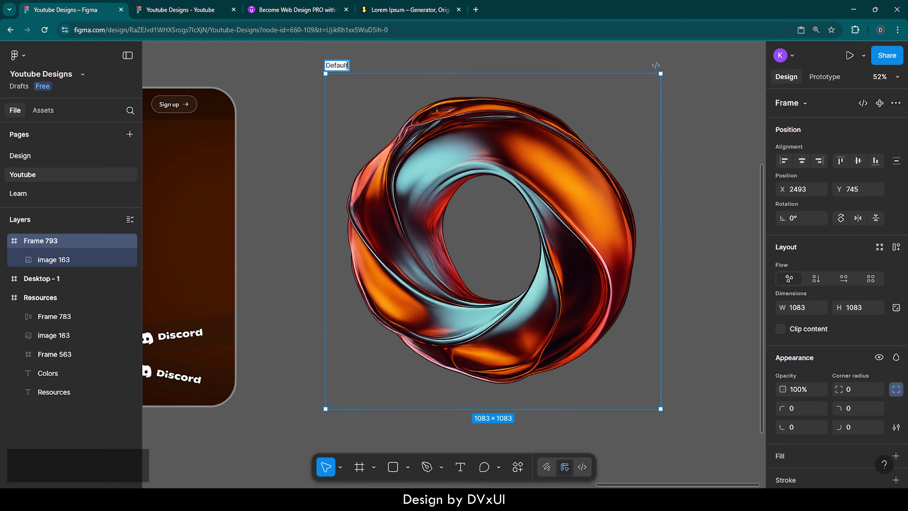
key(Return)
click(433, 54)
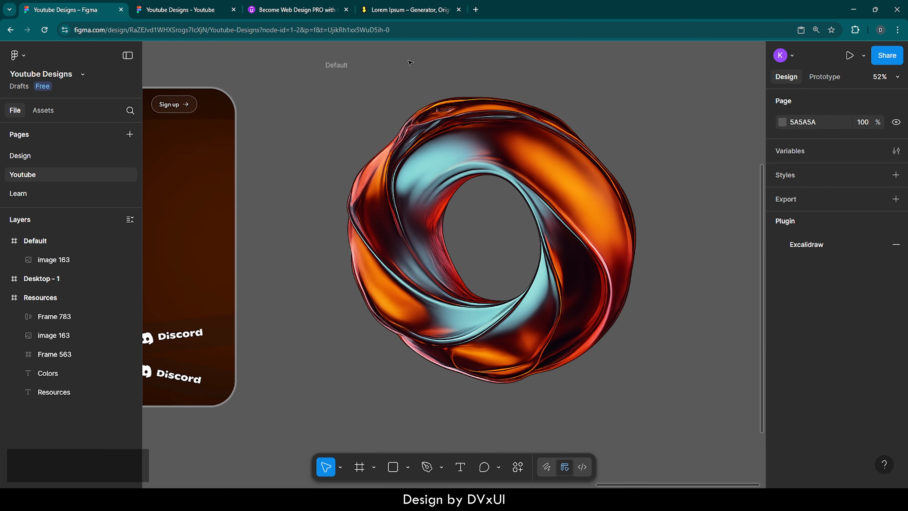
Duplicate the Default frame and move the copy farther away from the original, to about X 3943, Y 745
scroll(401, 66, down, 5)
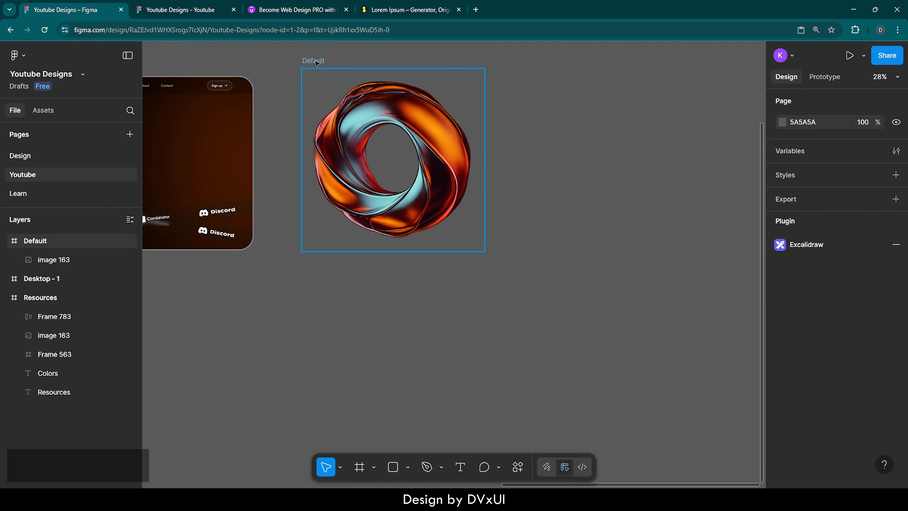
click(333, 60)
key(ctrl+d)
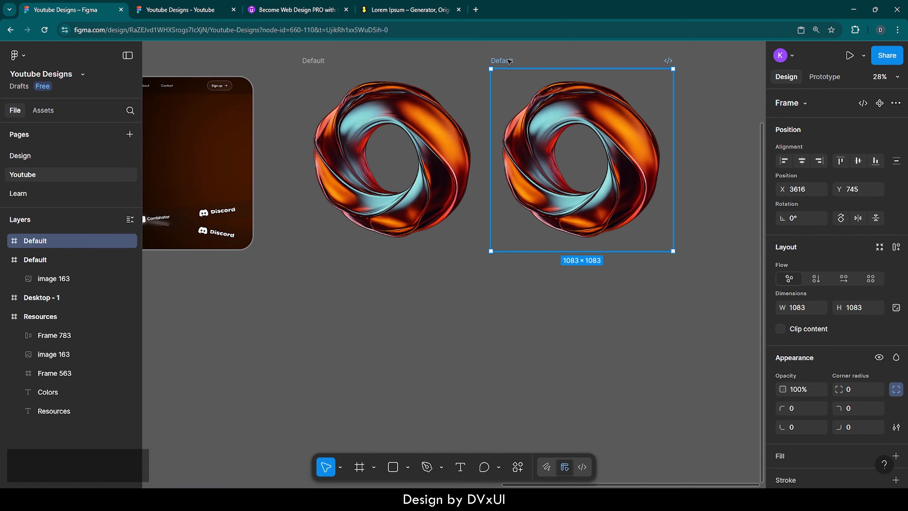
drag(507, 61, 564, 62)
scroll(592, 66, right, 3)
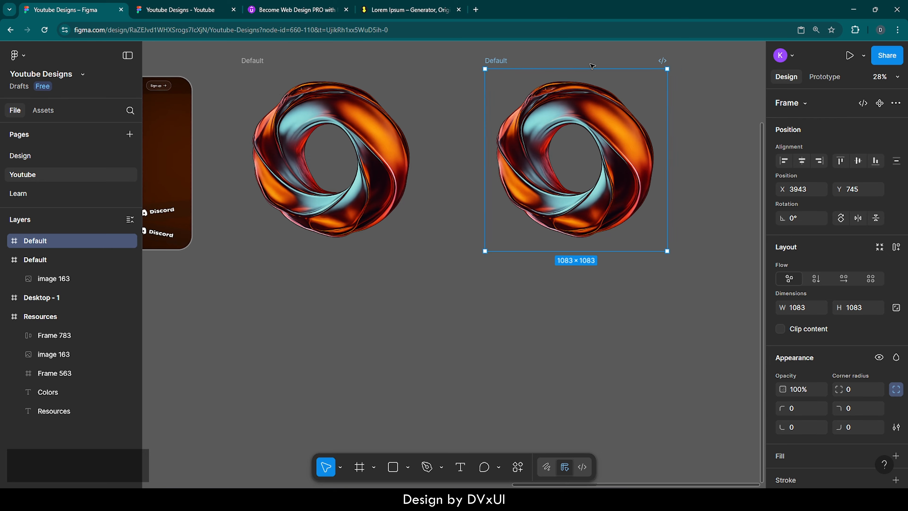
Rename the duplicated ring frame as Rotated
double_click(493, 62)
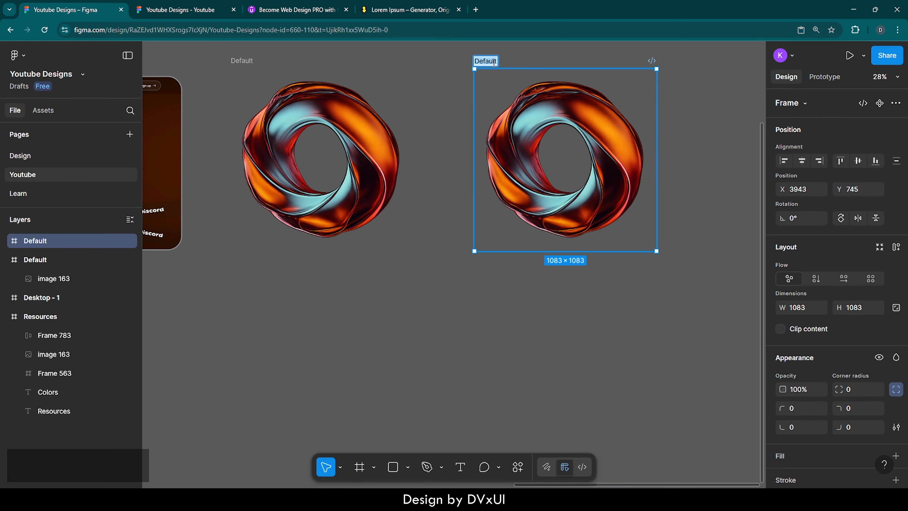
text(Rotated)
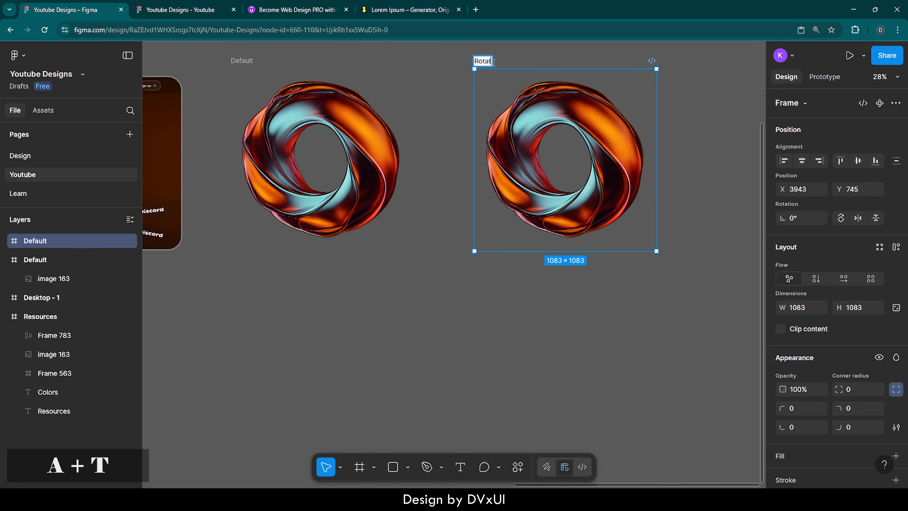
click(539, 63)
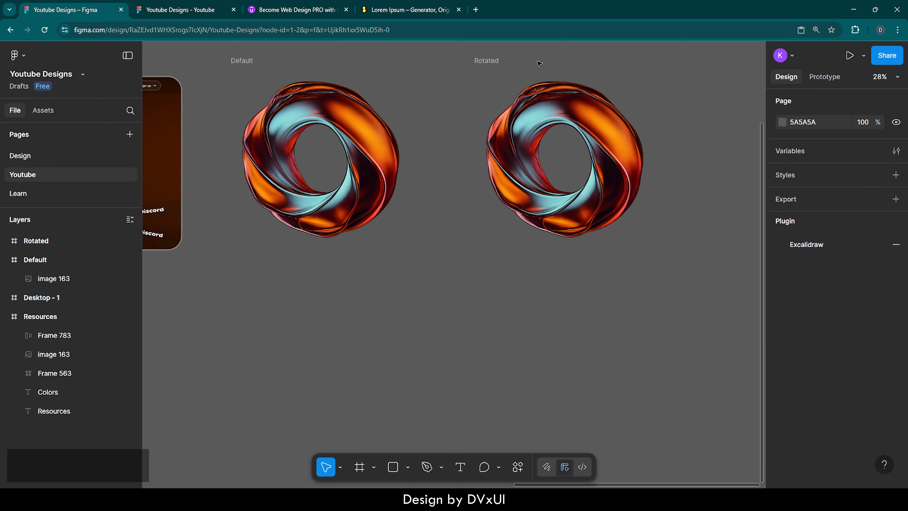
Rotate the ring image inside the Rotated frame to 120°
click(560, 103)
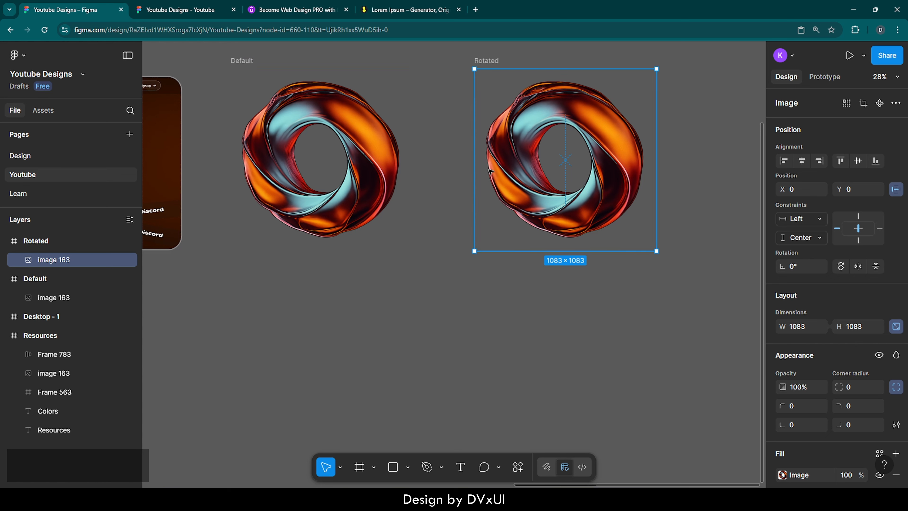
click(800, 267)
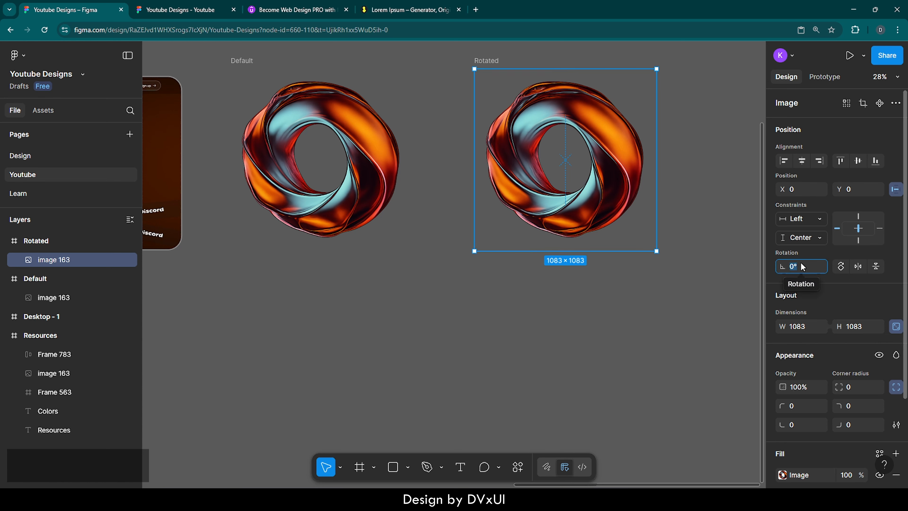
text(120)
key(Return)
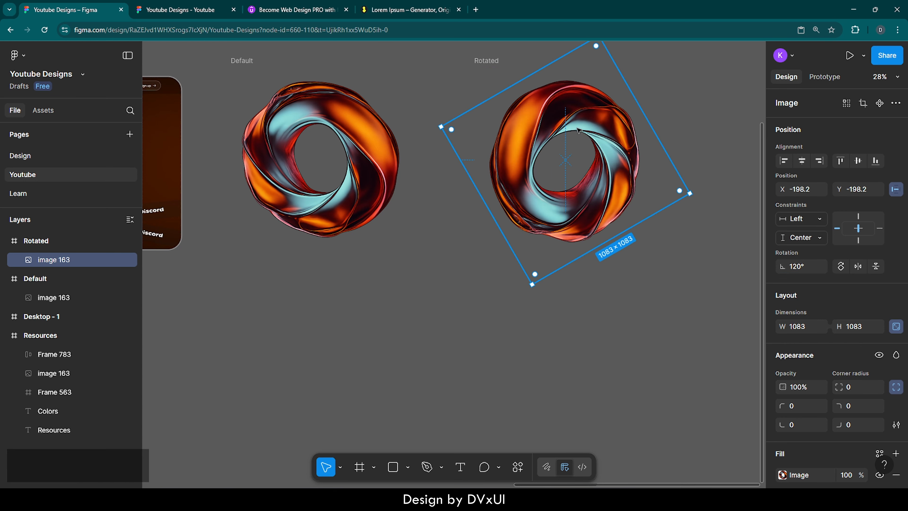
click(704, 109)
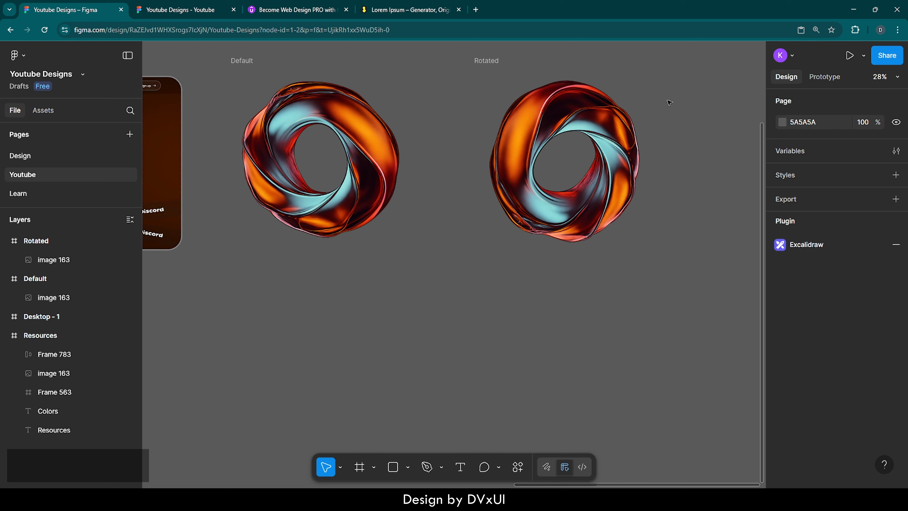
Combine the Default and Rotated frames into one component set
drag(669, 102, 246, 60)
click(245, 61)
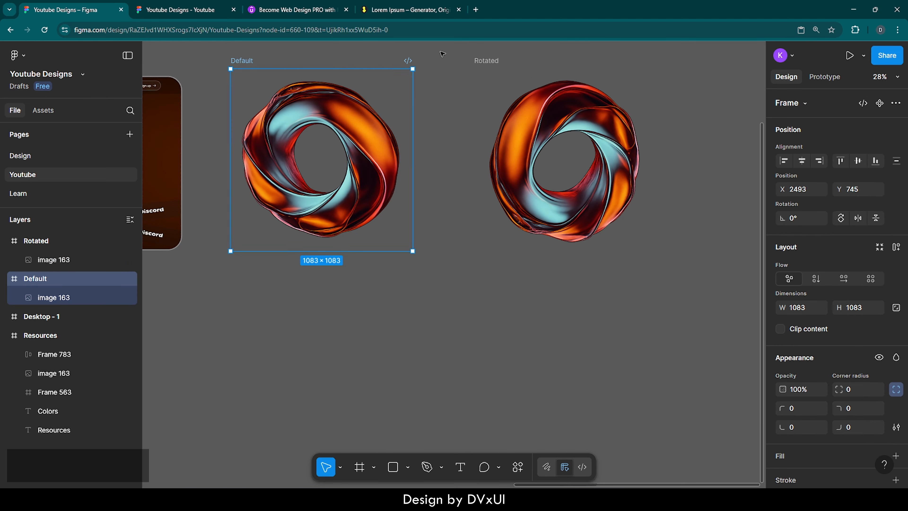
shift+click(488, 61)
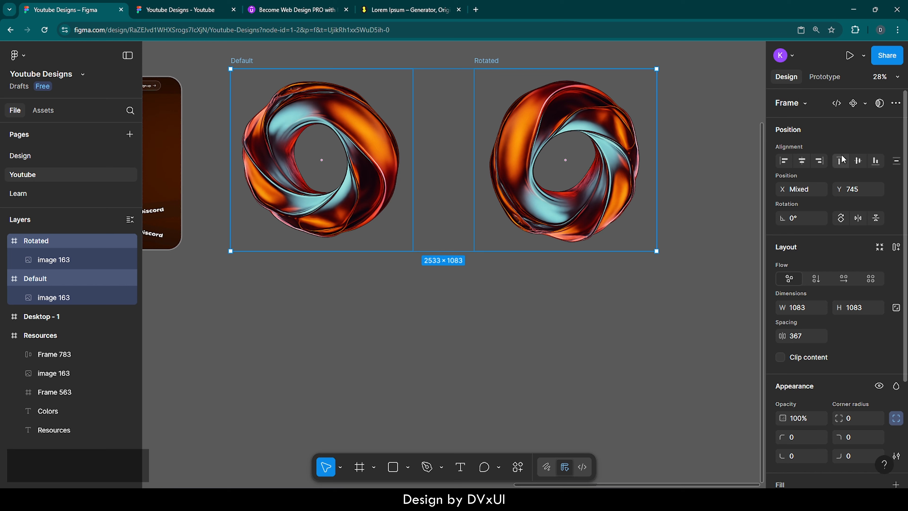
click(865, 103)
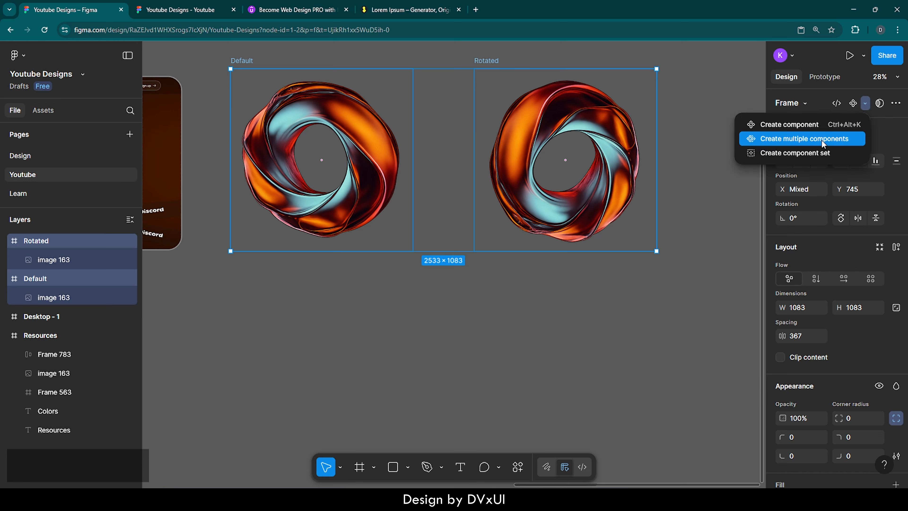
click(809, 154)
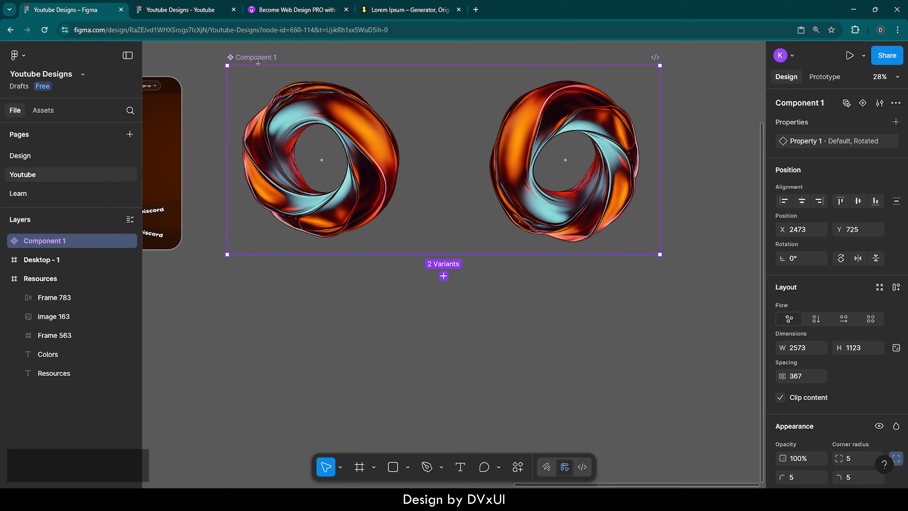
Open the prototype settings for the Default variant of the ring component
click(351, 108)
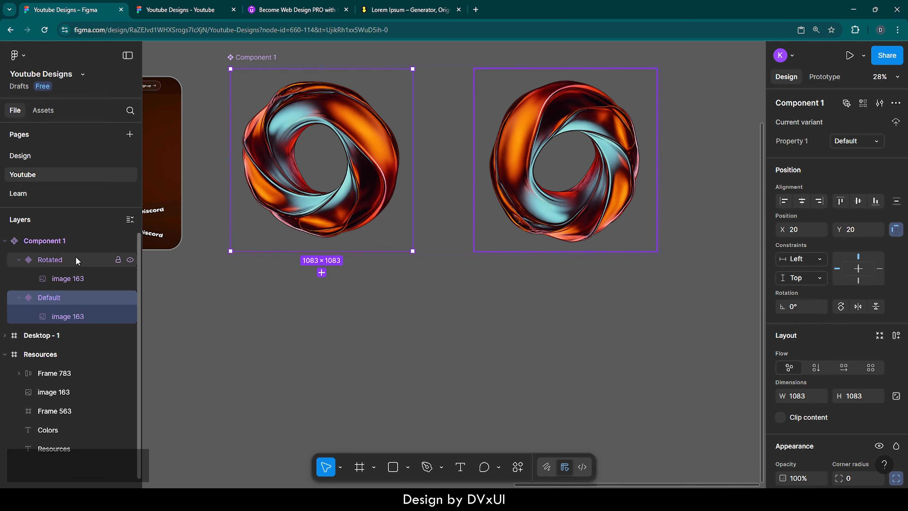
click(571, 163)
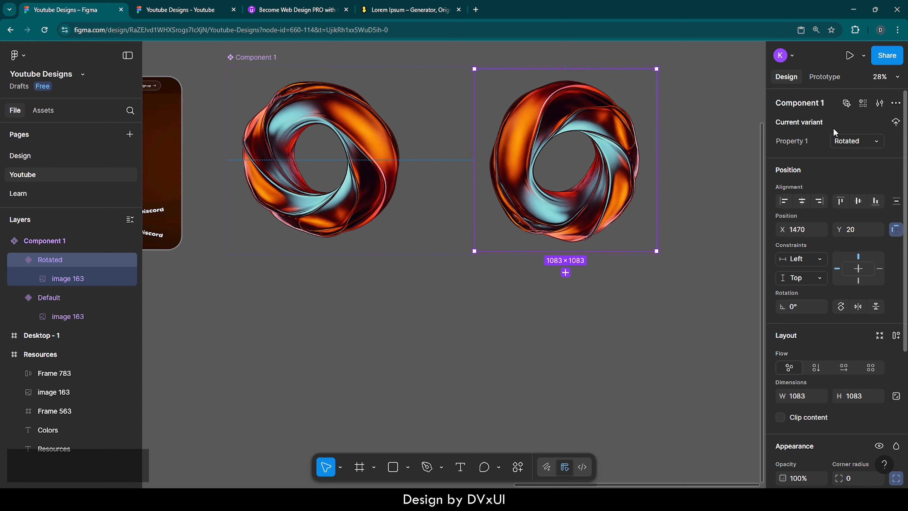
click(825, 80)
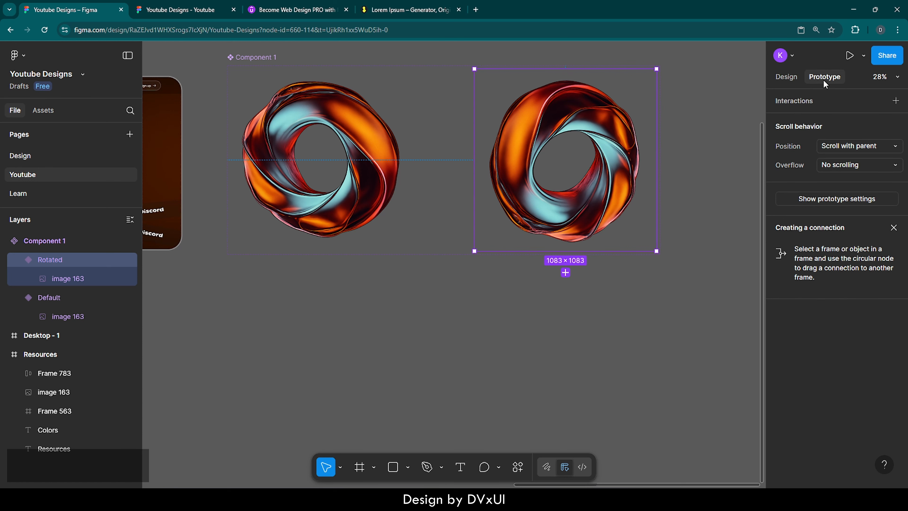
click(390, 122)
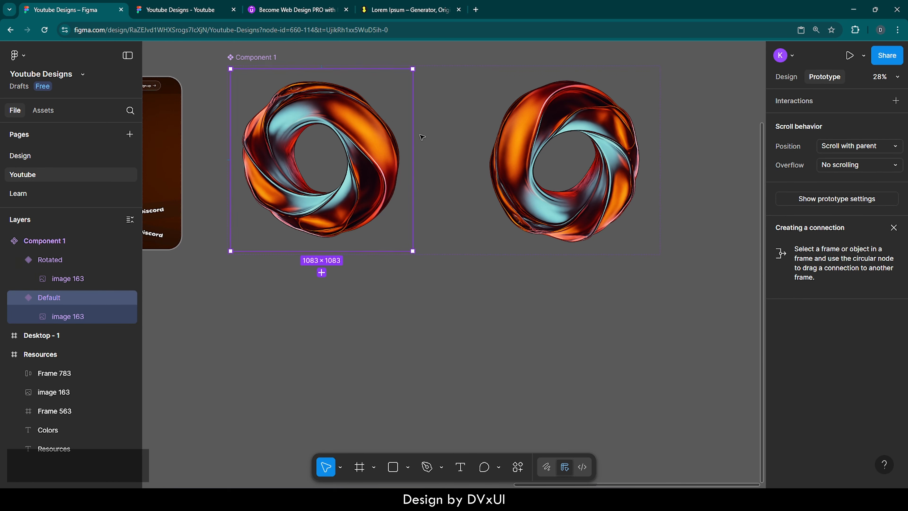
mouse_move(419, 160)
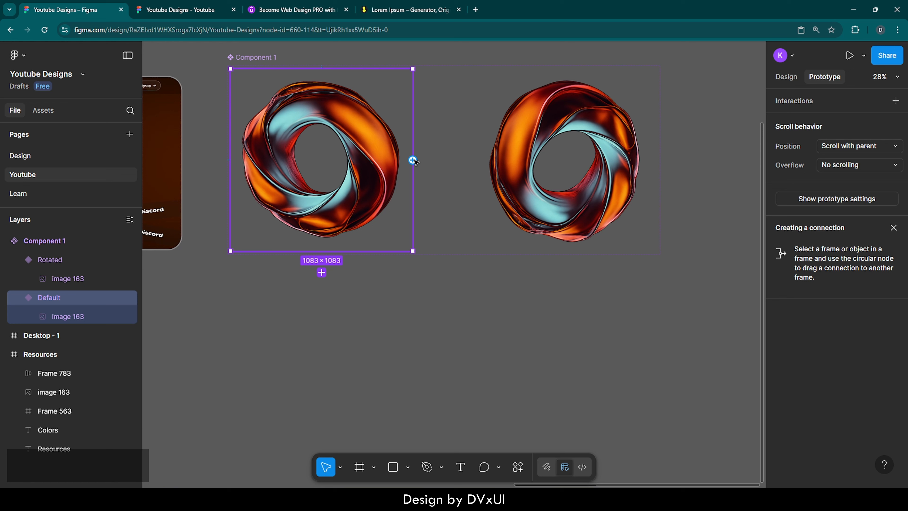
drag(413, 160, 472, 163)
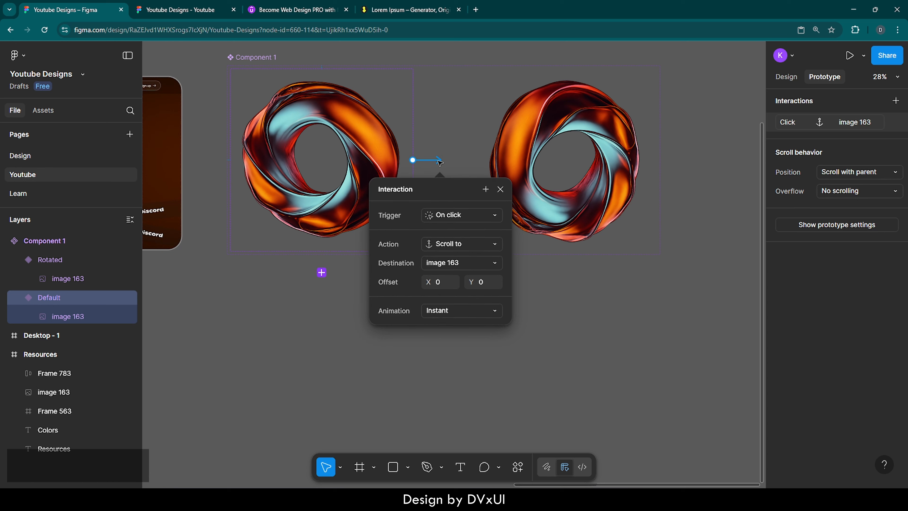
click(432, 172)
drag(432, 161, 436, 161)
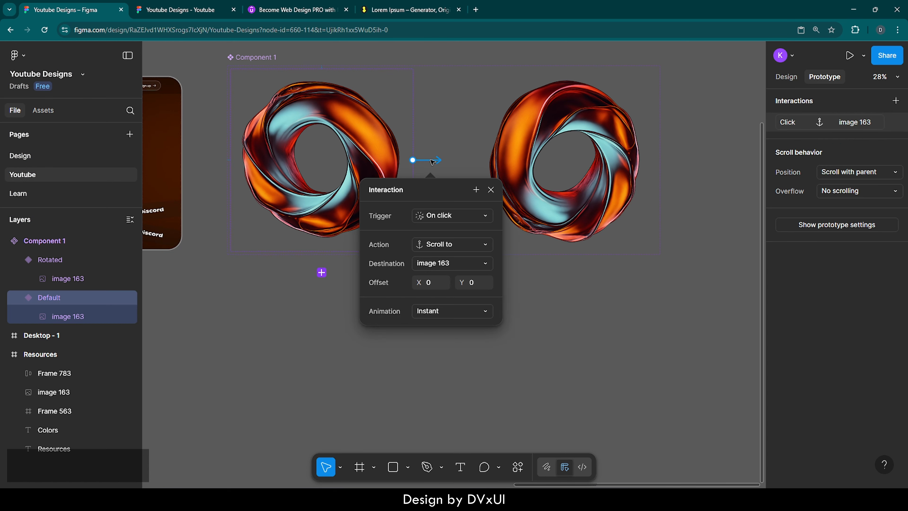
key(Delete)
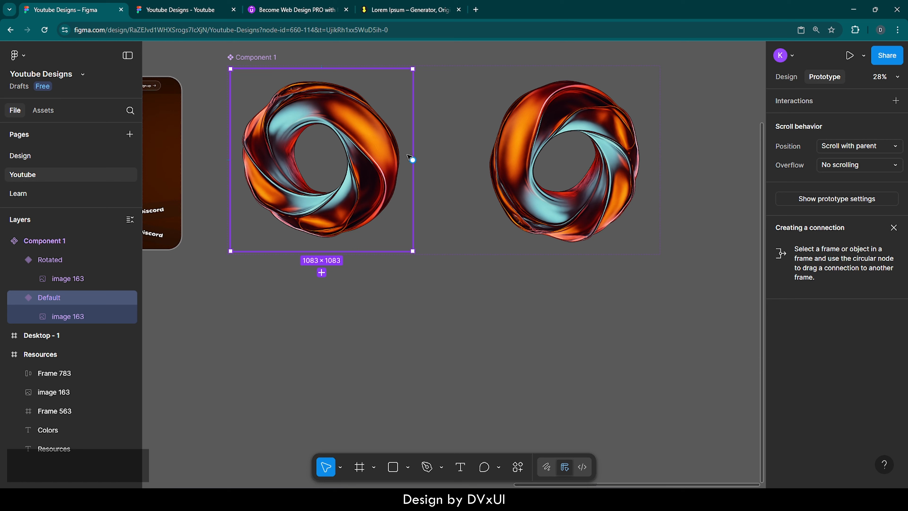
Connect the Default variant to the Rotated variant with a Mouse enter trigger
drag(413, 160, 499, 205)
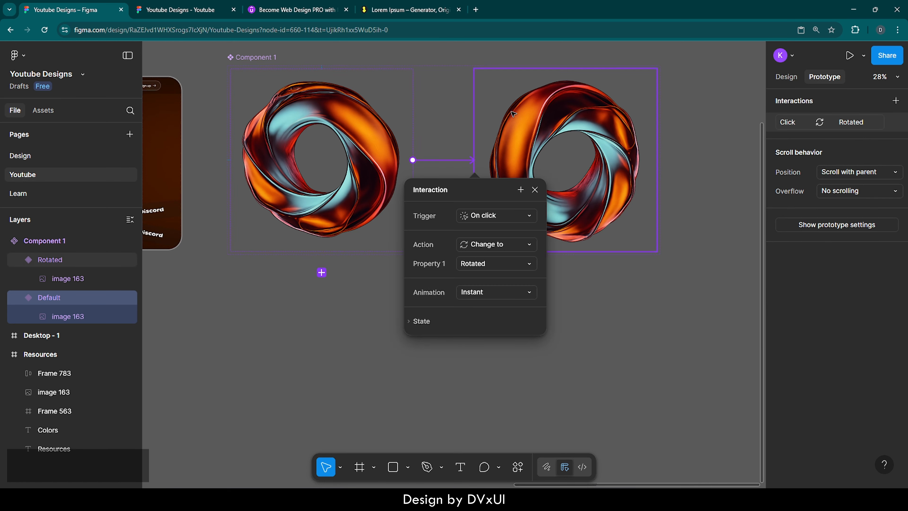
click(477, 213)
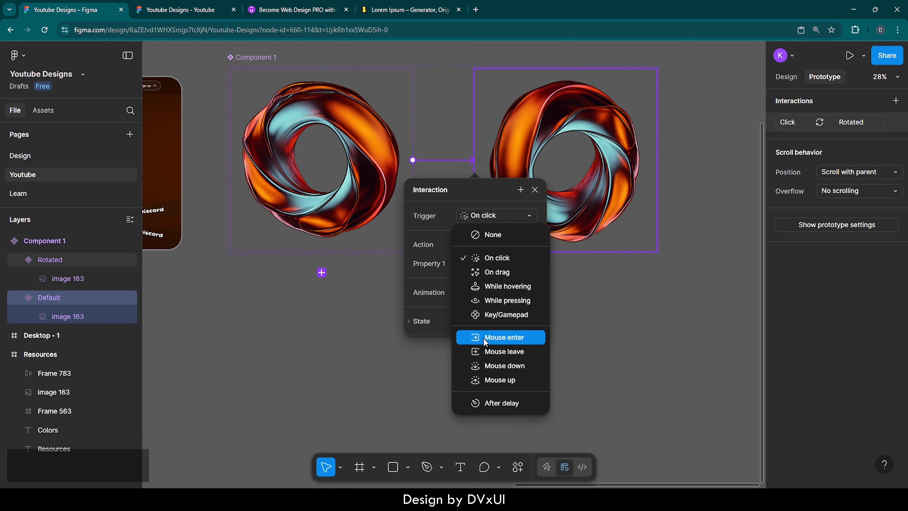
click(508, 340)
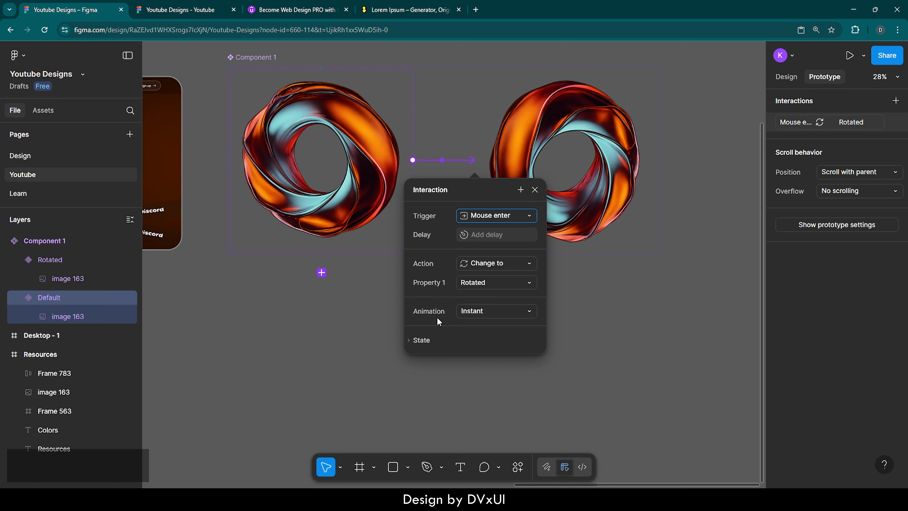
Set the Default-to-Rotated interaction to Smart animate with an Ease in and out back curve and a 3600 ms duration
click(472, 311)
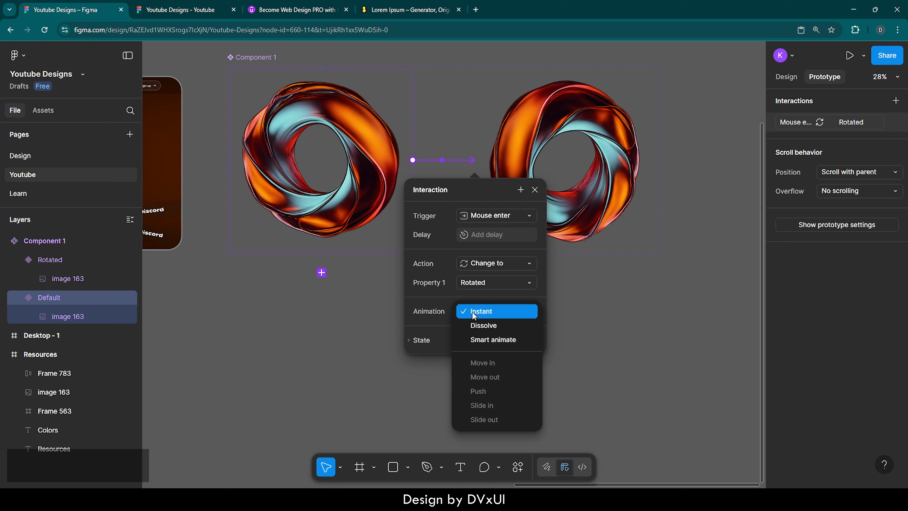
click(474, 338)
click(487, 333)
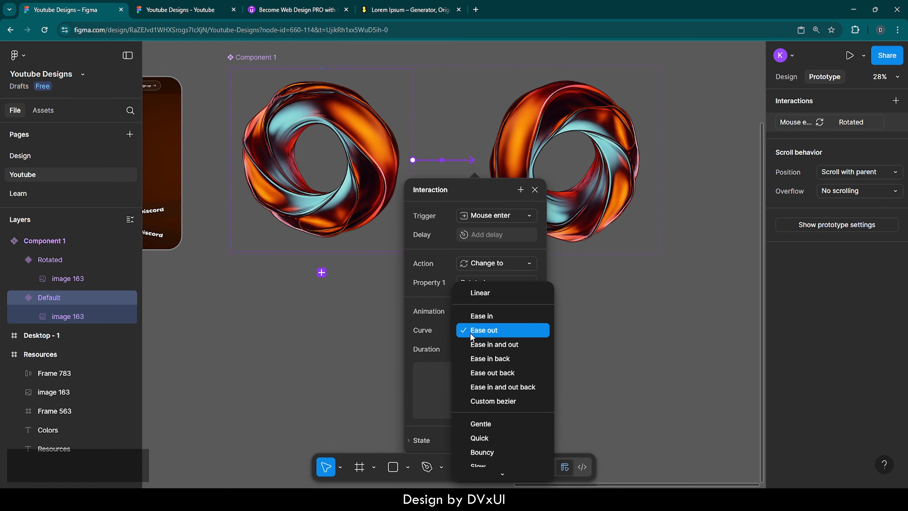
click(526, 387)
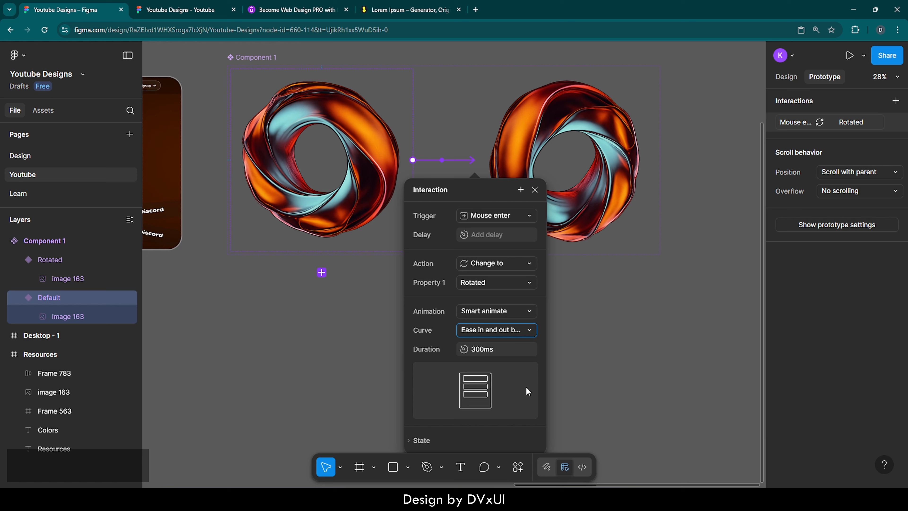
click(488, 349)
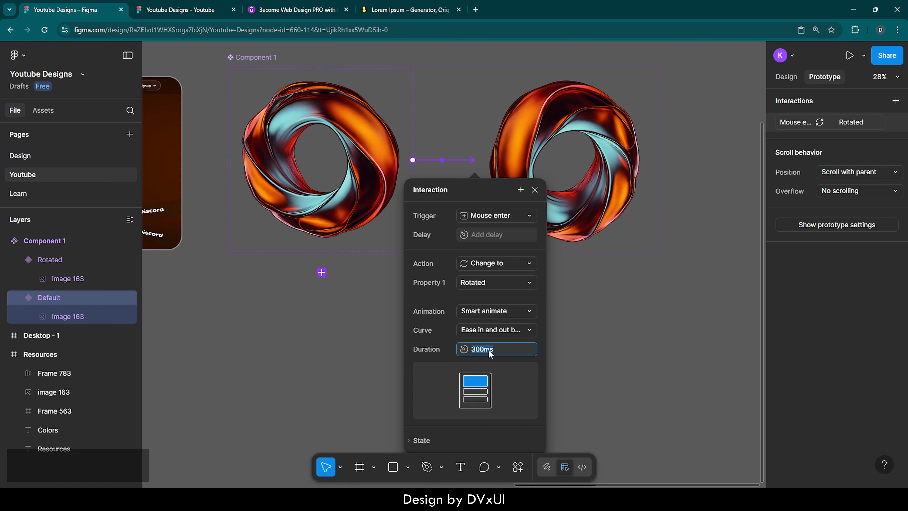
text(3600ms)
key(Return)
click(535, 190)
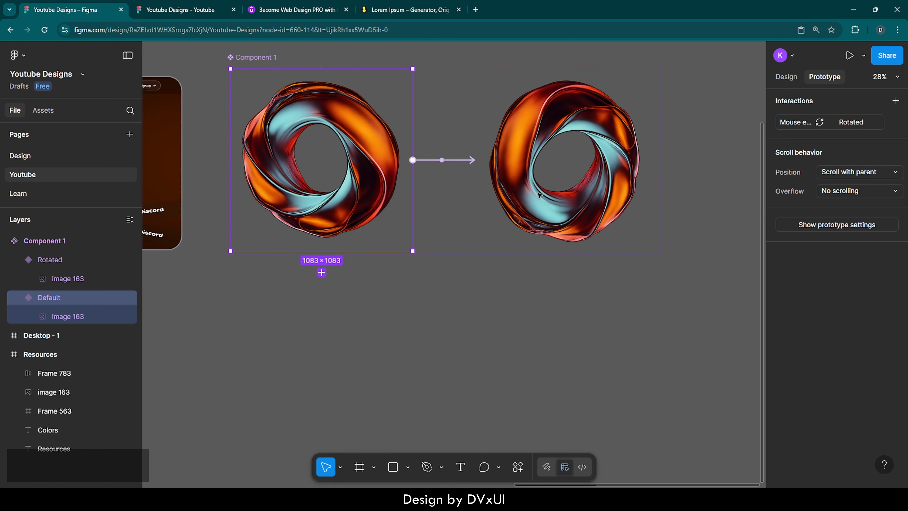
Duplicate the Default variant out of the component set as a ring instance just below it
scroll(541, 286, up, 2)
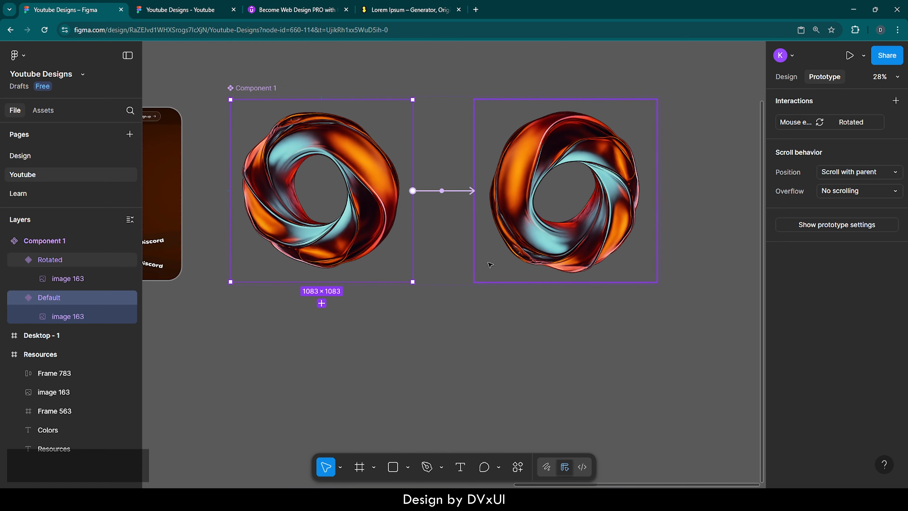
click(485, 78)
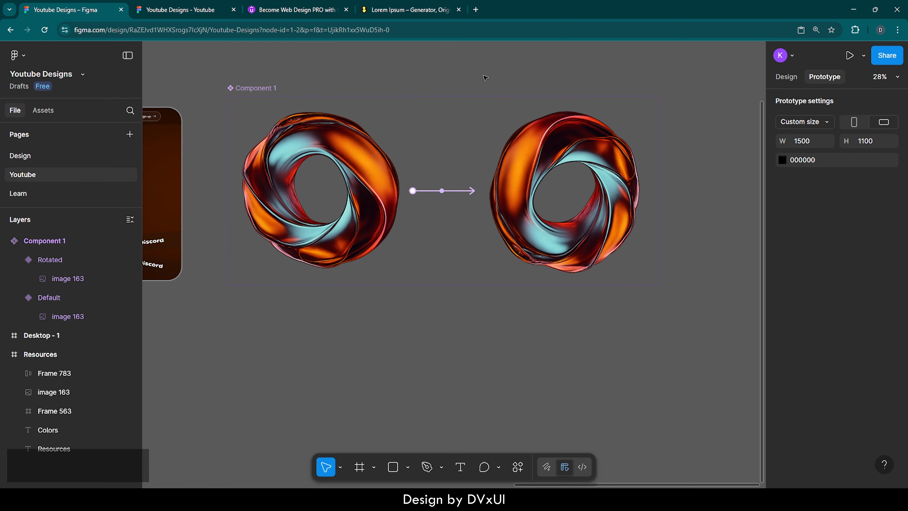
click(353, 141)
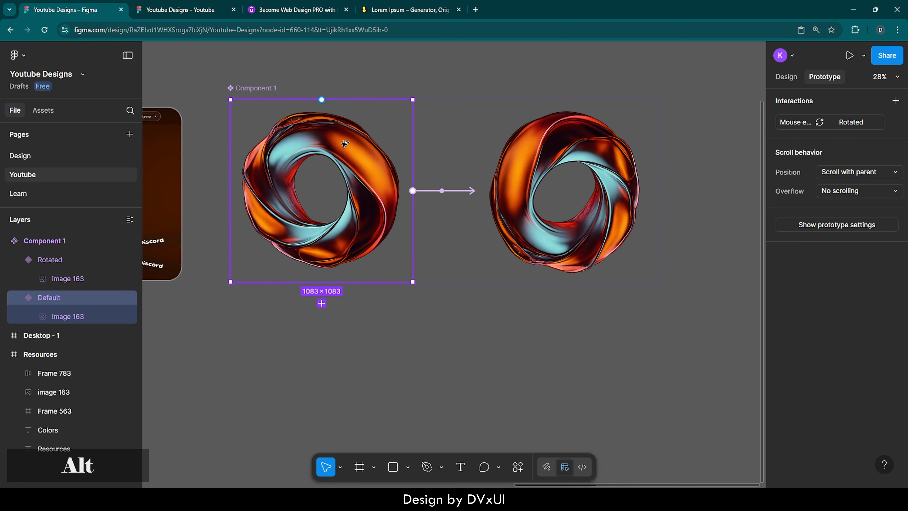
drag(343, 144, 452, 338)
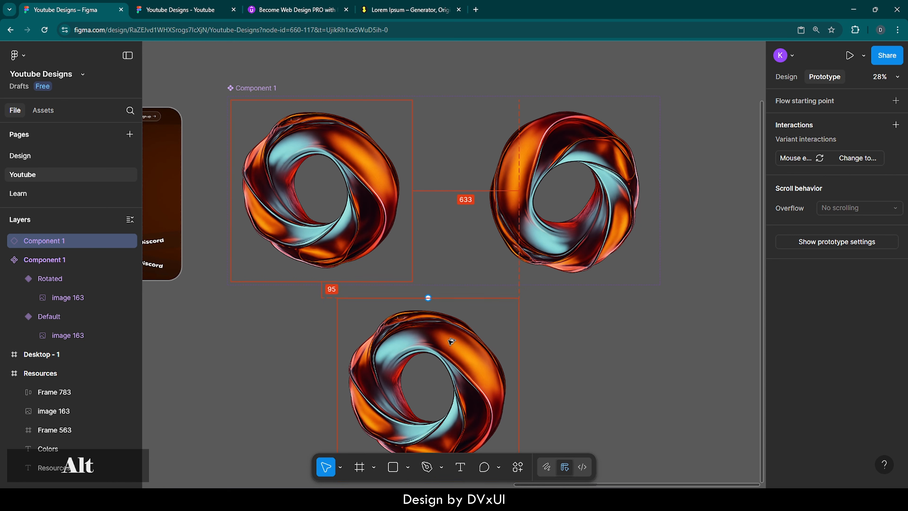
scroll(531, 358, down, 3)
scroll(531, 357, down, 1)
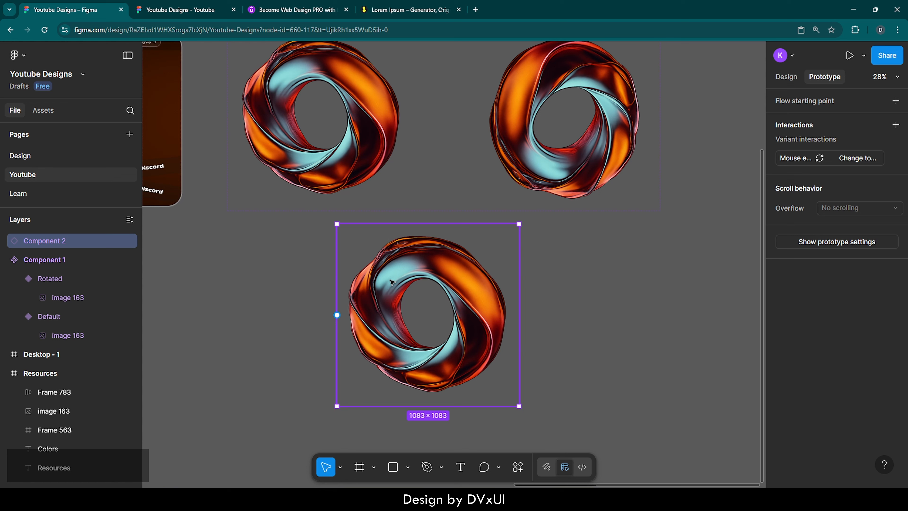
Insert an instance of Component 1 from this file's assets and place it beside the duplicated ring
click(40, 113)
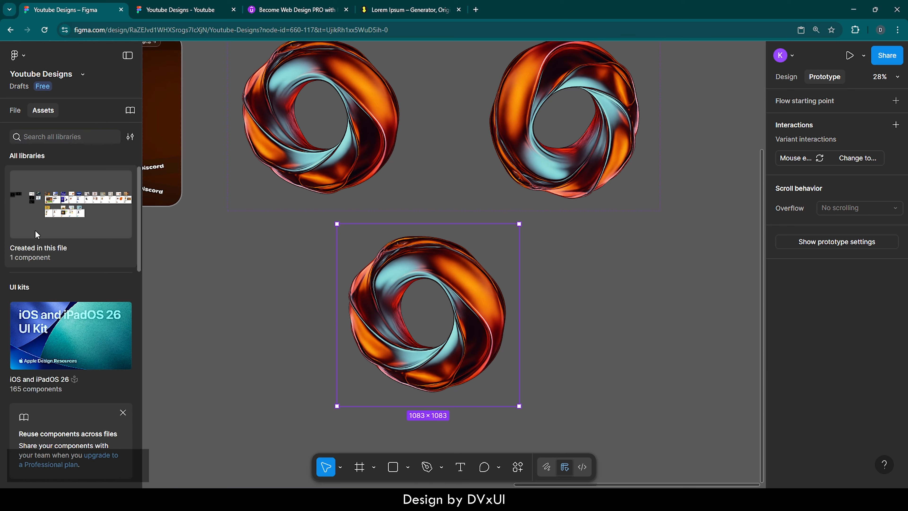
click(37, 249)
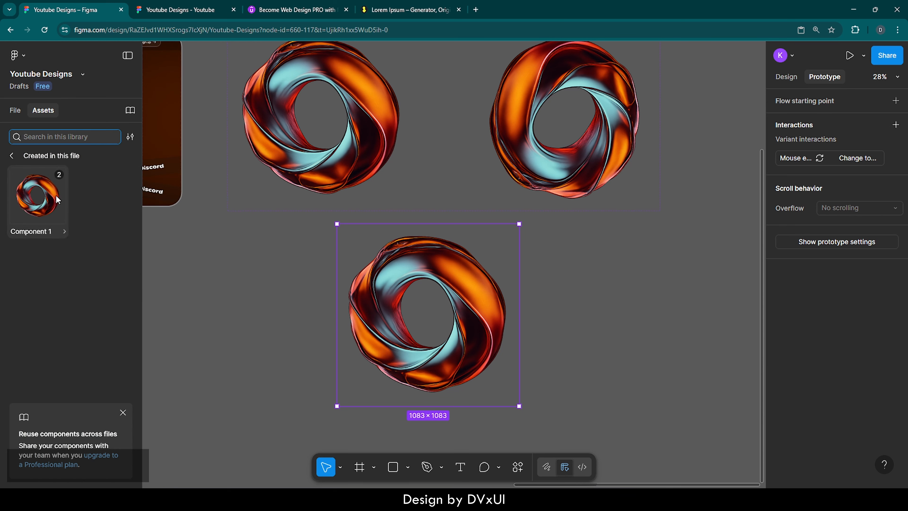
click(40, 212)
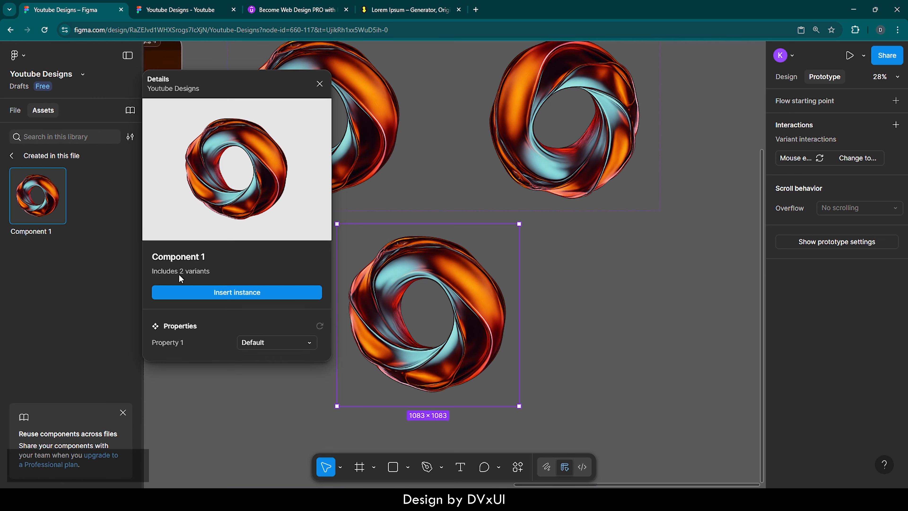
click(224, 292)
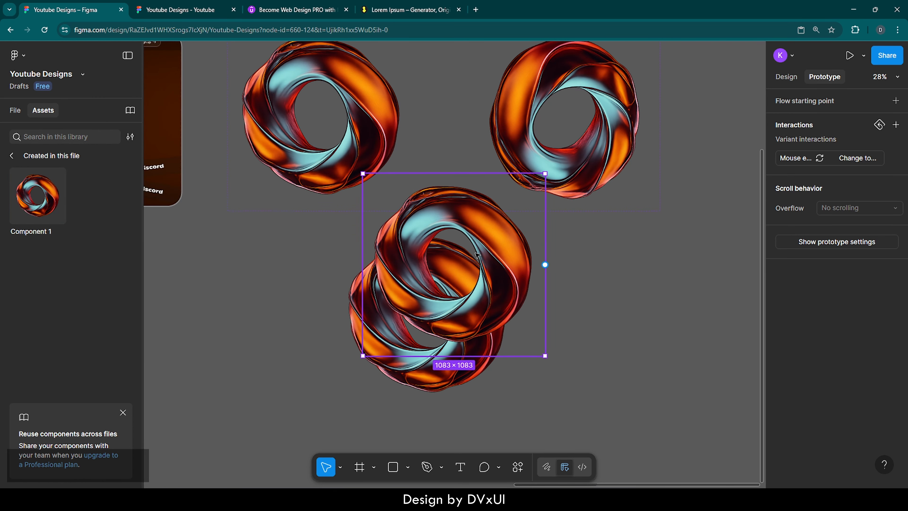
drag(478, 255, 628, 297)
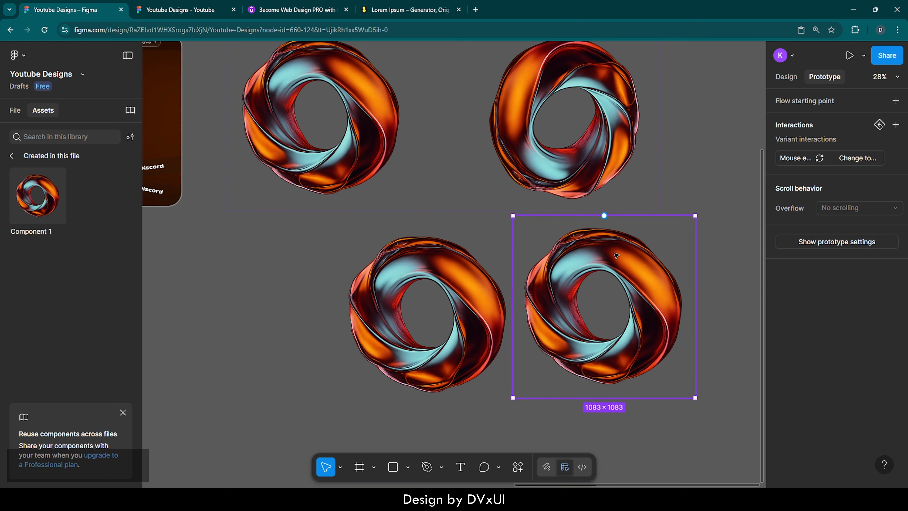
Delete the duplicated ring instance and move the inserted instance into its place below the component set
click(399, 272)
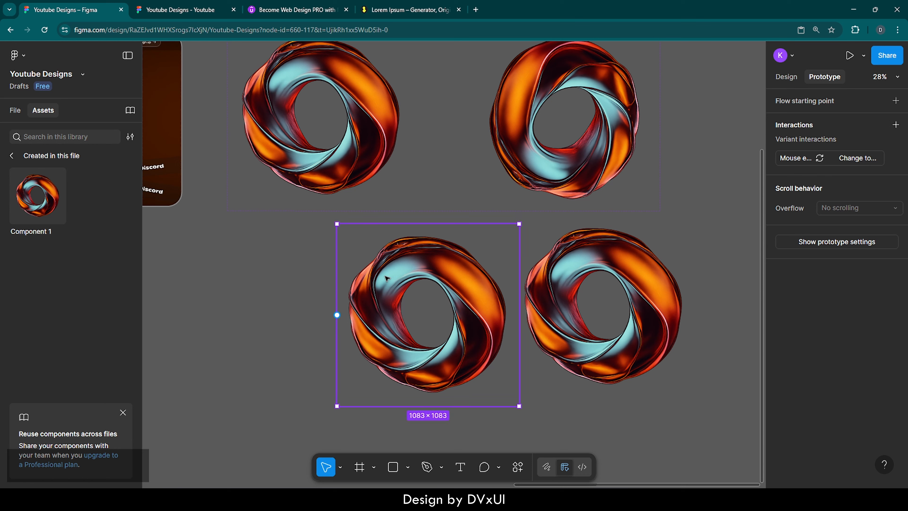
key(Delete)
click(14, 112)
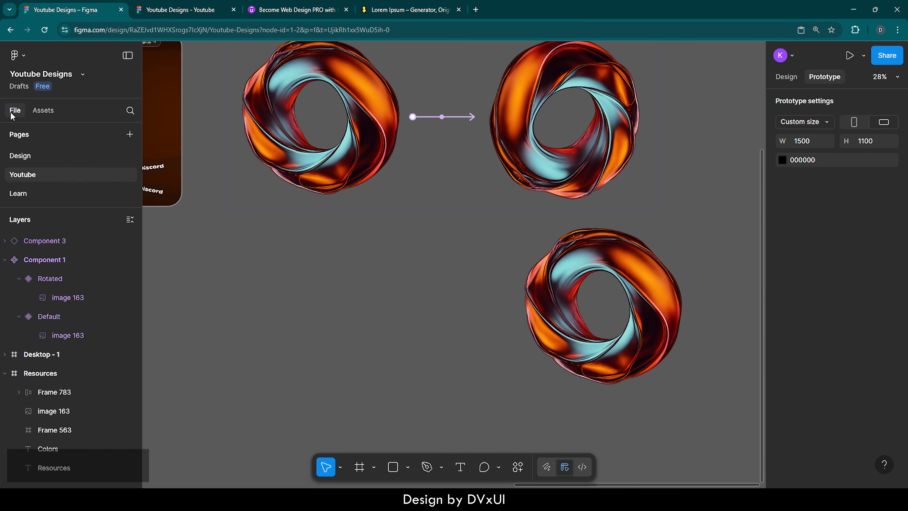
click(49, 316)
click(45, 241)
drag(626, 252, 448, 278)
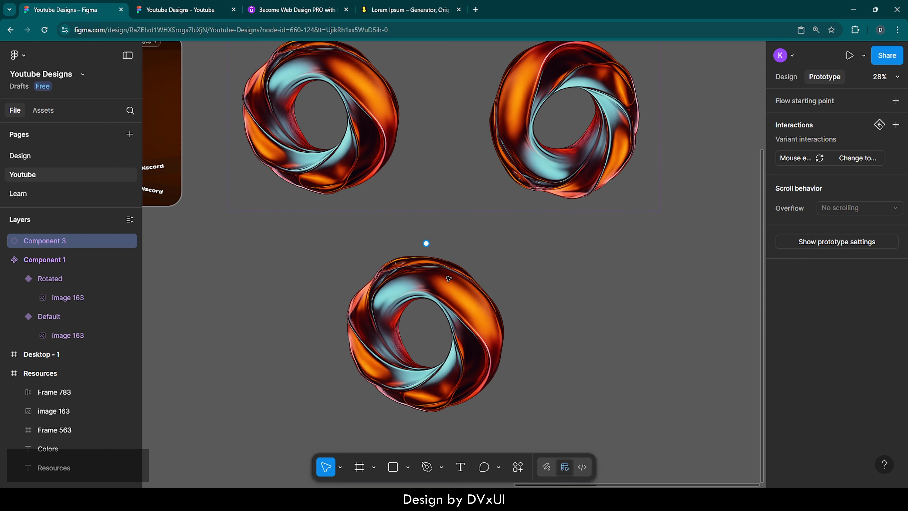
Add a flow starting point to the ring instance and preview its rotation on mouse enter
click(787, 104)
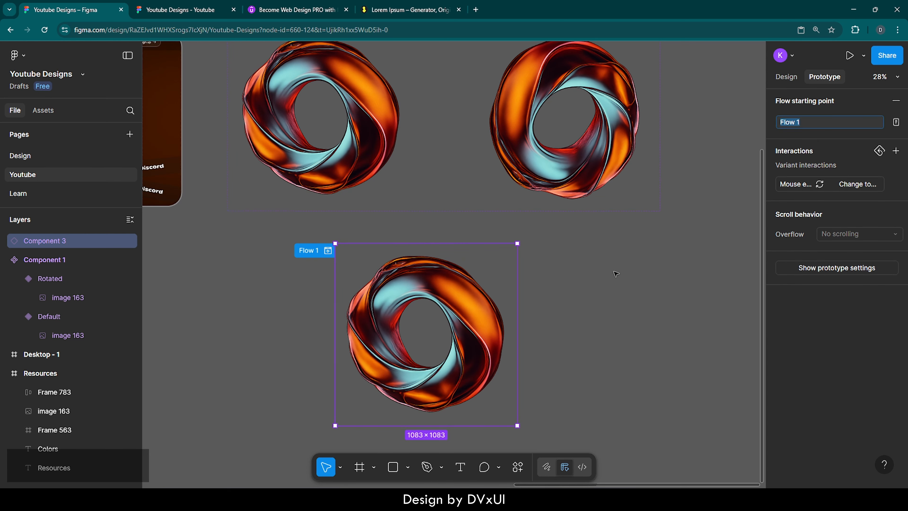
click(328, 250)
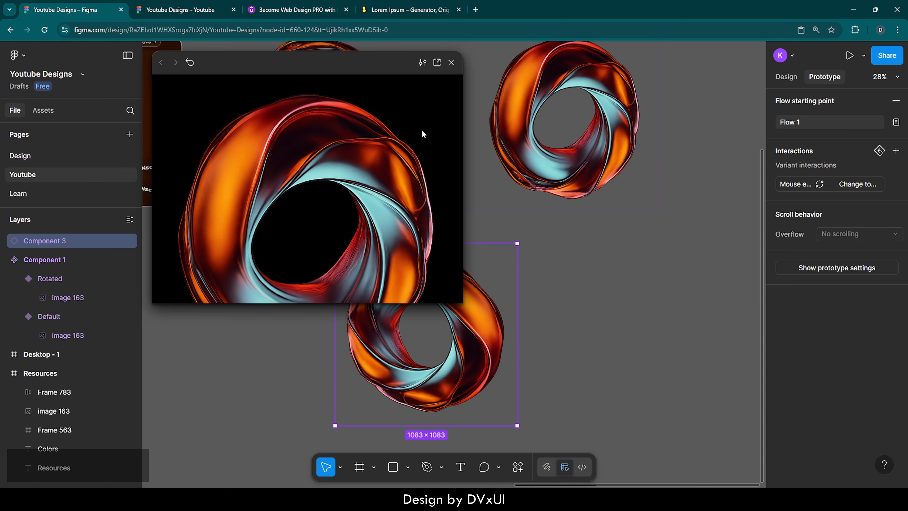
click(451, 62)
Connect the Rotated variant back to the Default variant with a Mouse leave trigger
scroll(470, 96, up, 3)
scroll(470, 97, up, 1)
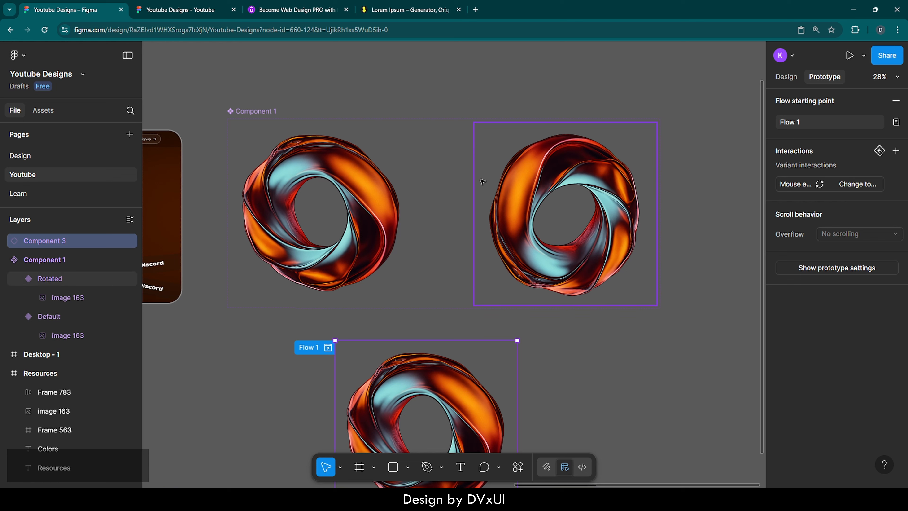
click(507, 200)
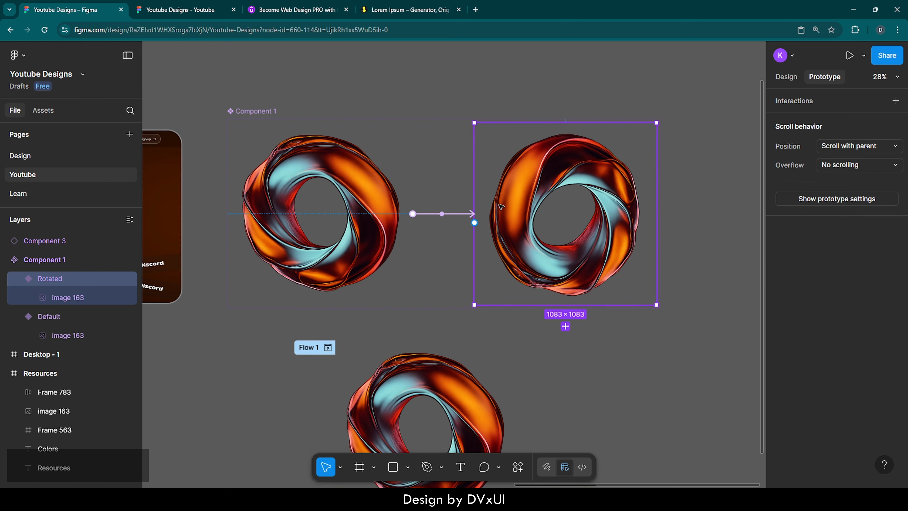
drag(474, 223, 404, 203)
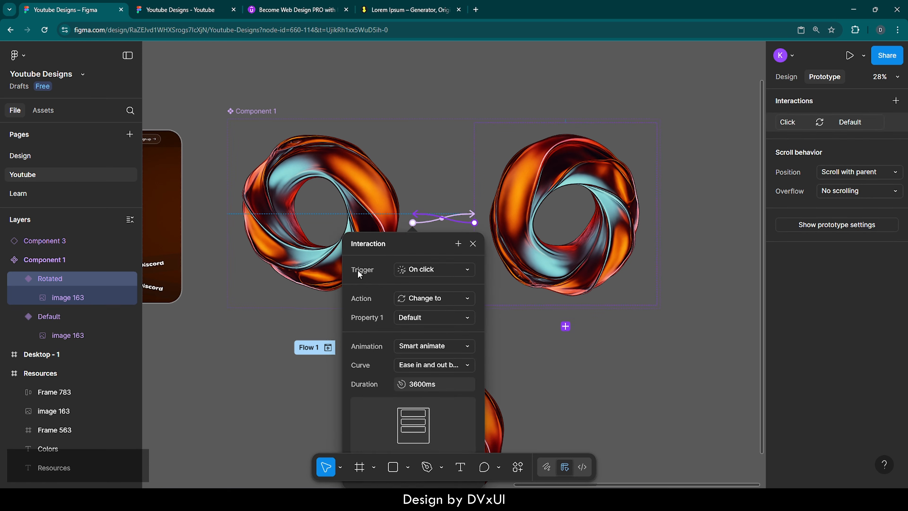
click(408, 270)
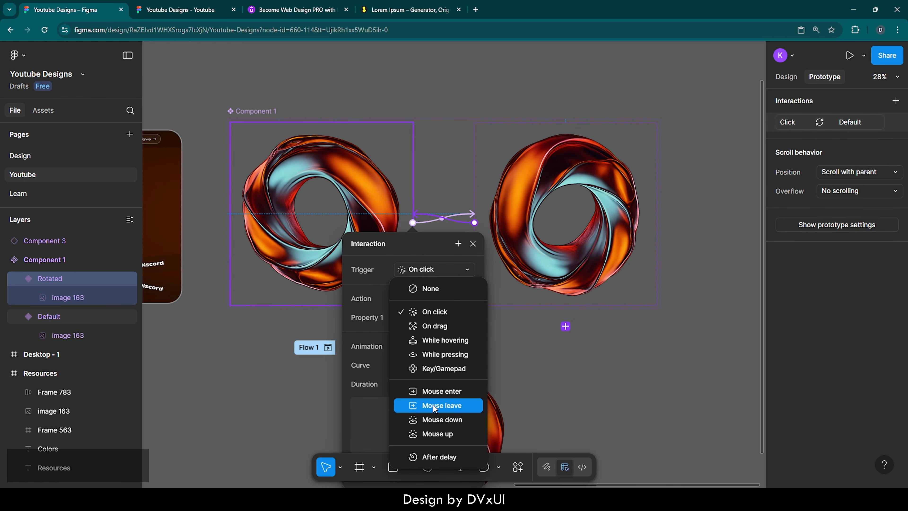
click(441, 404)
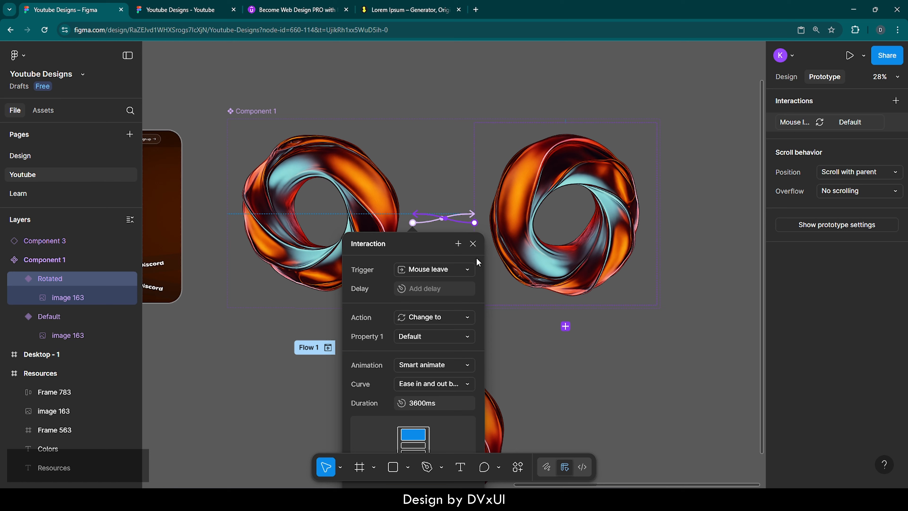
click(473, 244)
Preview Flow 1 to check the ring's rotation on mouse enter and mouse leave
scroll(334, 347, down, 3)
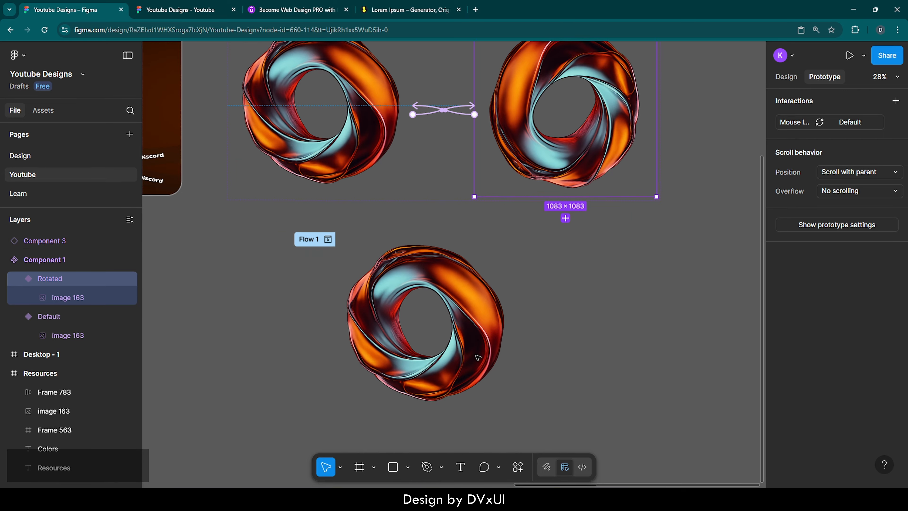
click(328, 239)
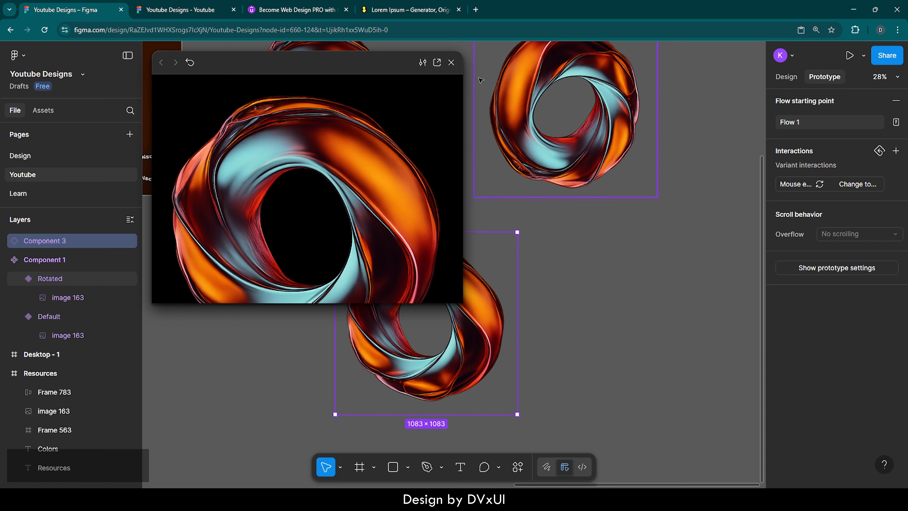
click(451, 62)
click(604, 294)
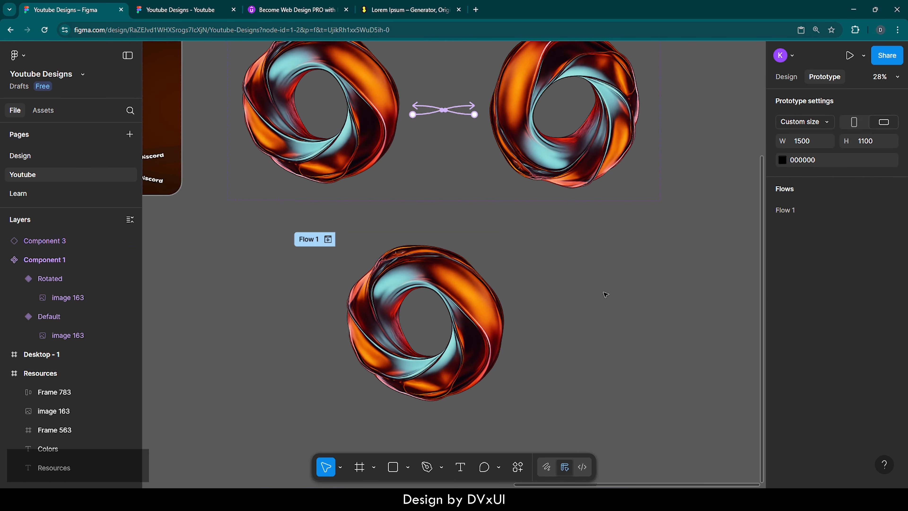
Remove the ring instance's flow starting point and move the instance into the Desktop - 1 frame
scroll(604, 294, left, 5)
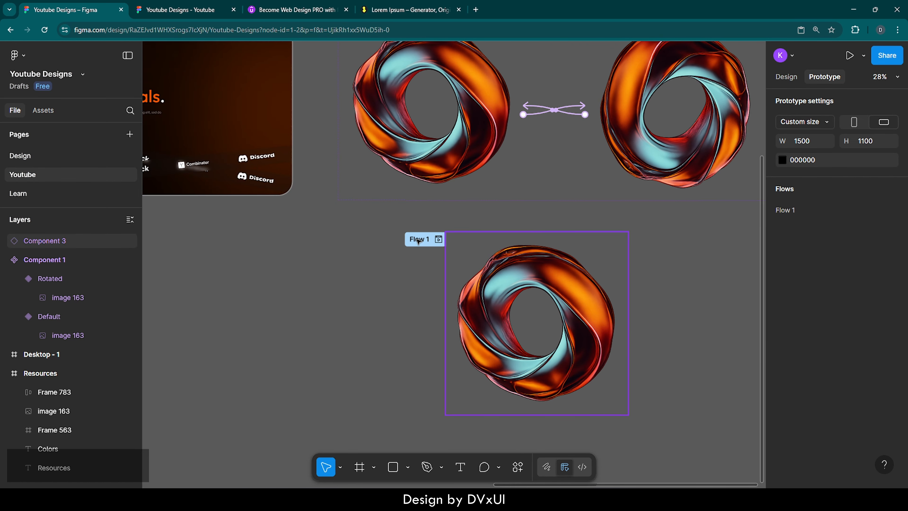
drag(419, 239, 329, 246)
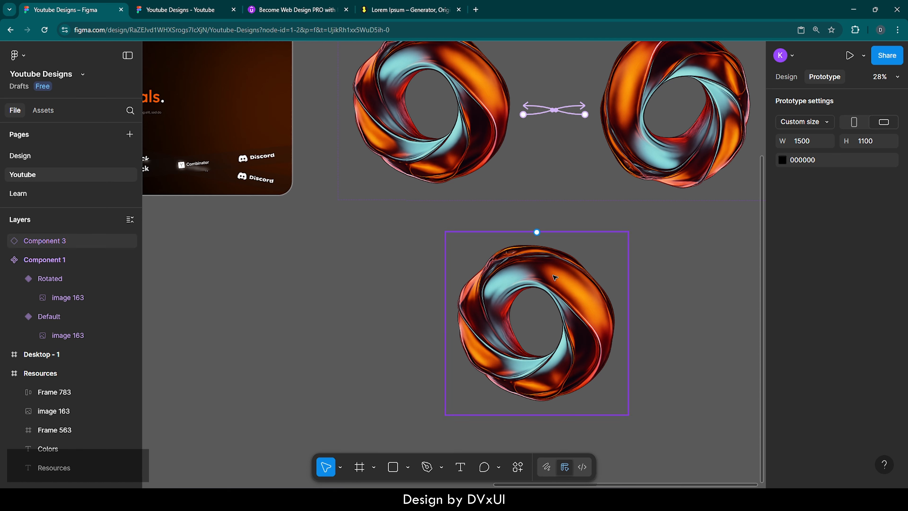
click(537, 262)
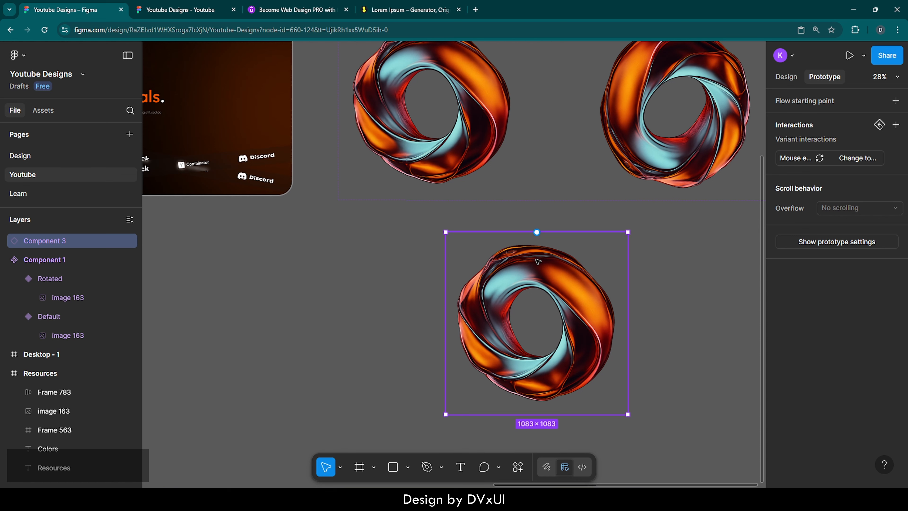
key(ctrl+x)
scroll(518, 279, left, 4)
scroll(507, 288, up, 2)
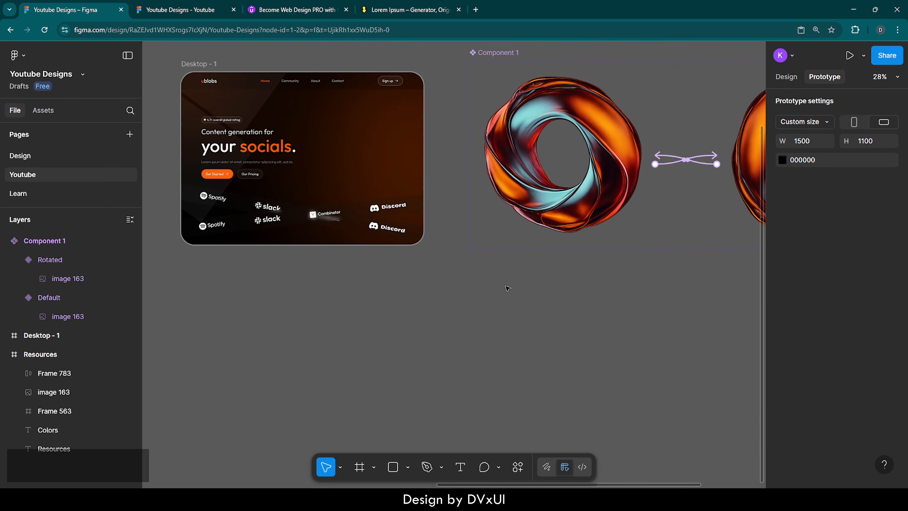
scroll(501, 279, left, 3)
scroll(476, 243, up, 2)
click(248, 99)
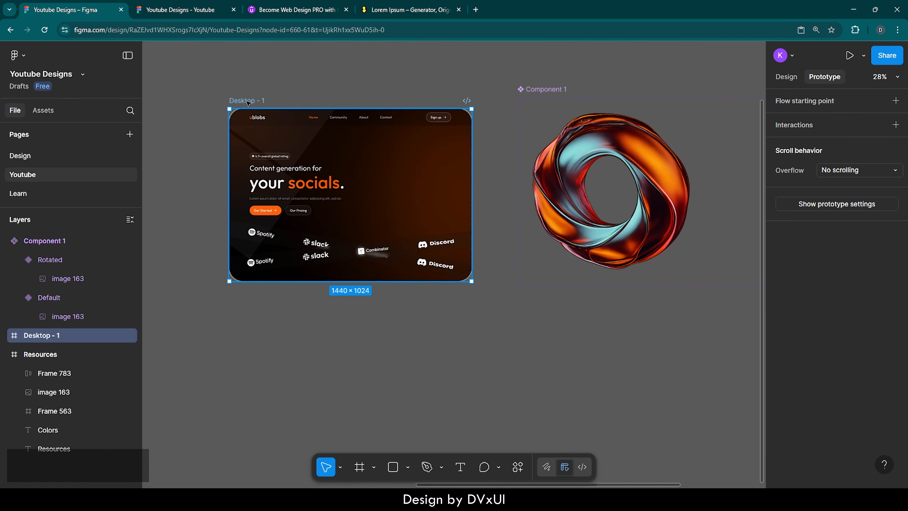
key(ctrl+v)
scroll(336, 121, up, 6)
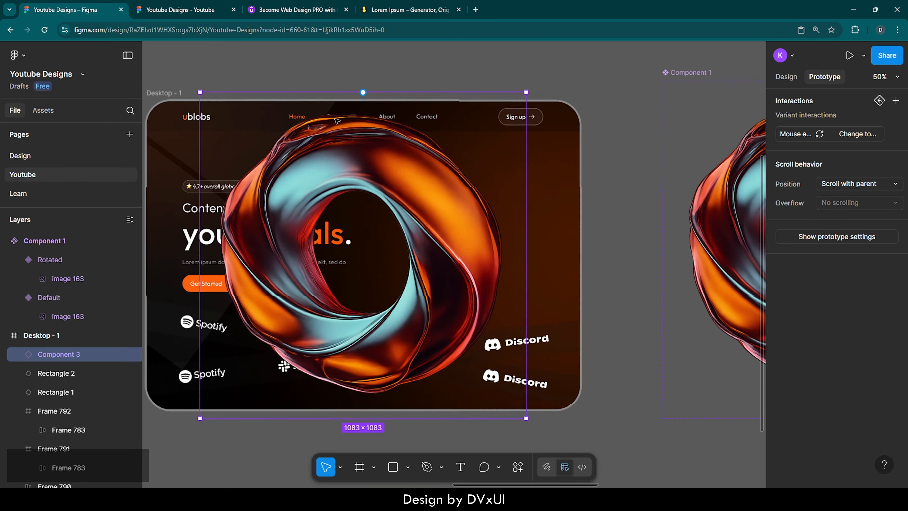
scroll(336, 121, down, 3)
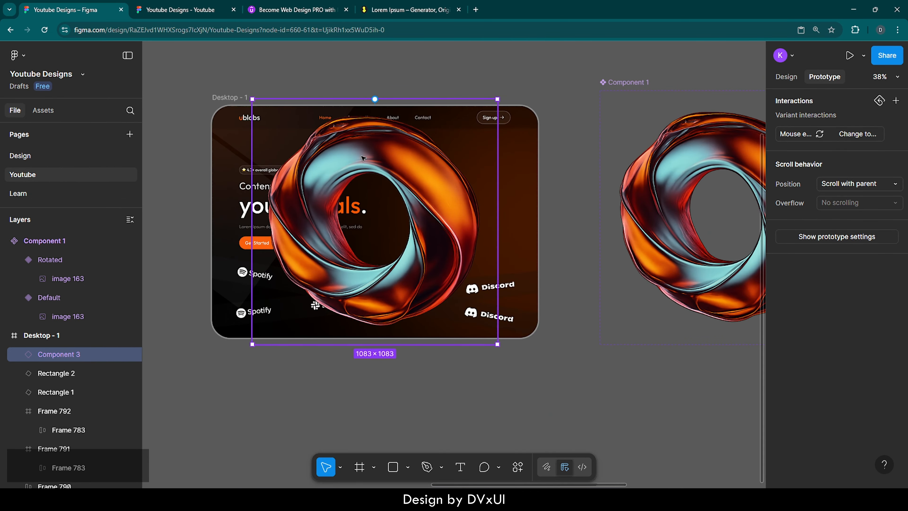
Lock the ring instance's aspect ratio and set its size to 1200 × 1200
click(786, 77)
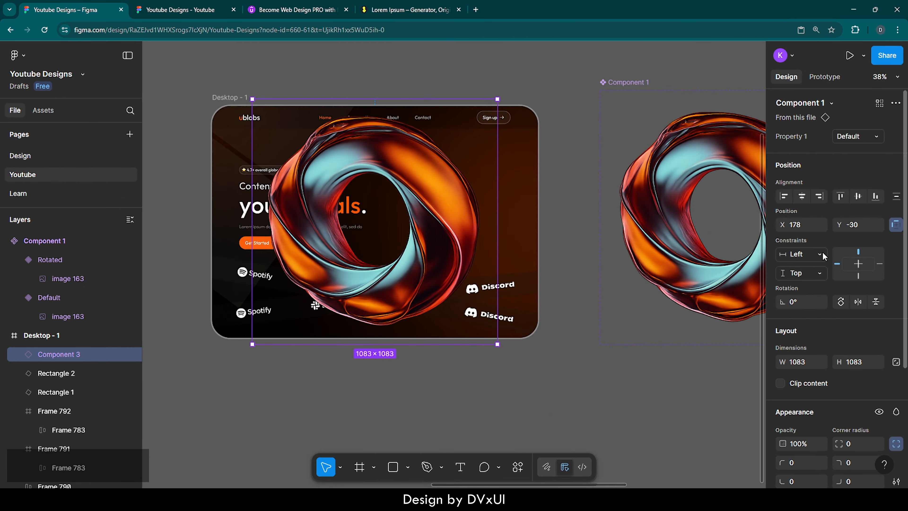
click(898, 363)
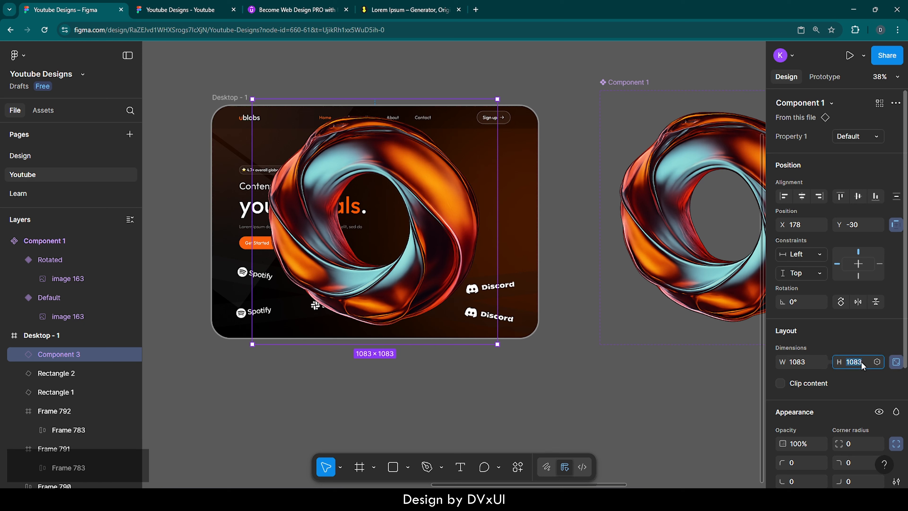
text(1200)
key(Return)
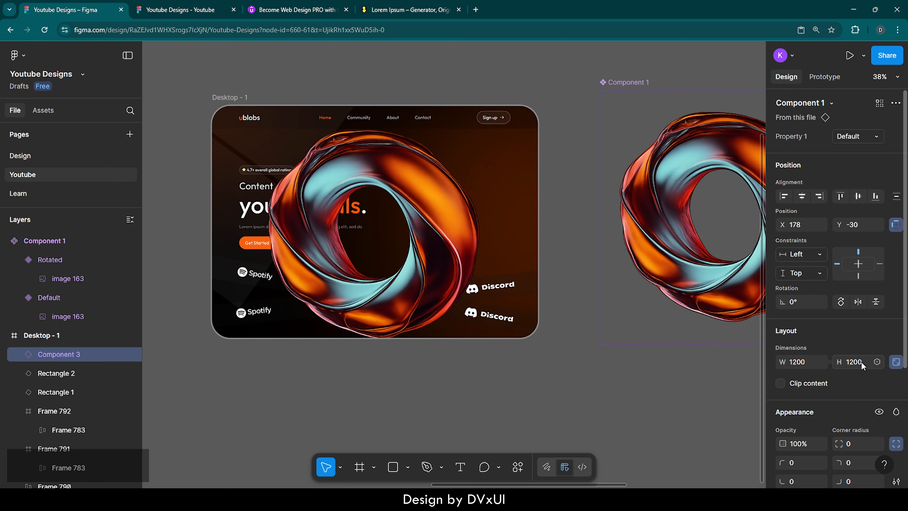
Centre the ring instance vertically in the Desktop - 1 frame and nudge it horizontally to X 748
click(858, 195)
key(shift+Right)
key(shift+Right)
key(shift+Right)
key(shift+Right)
key(shift+Right)
key(shift+Right)
key(shift+Right)
key(shift+Right)
key(shift+Right)
key(shift+Right)
key(shift+Right)
key(shift+Right)
key(shift+Right)
key(shift+Right)
key(shift+Right)
key(shift+Right)
key(shift+Right)
key(shift+Right)
key(shift+Right)
key(shift+Right)
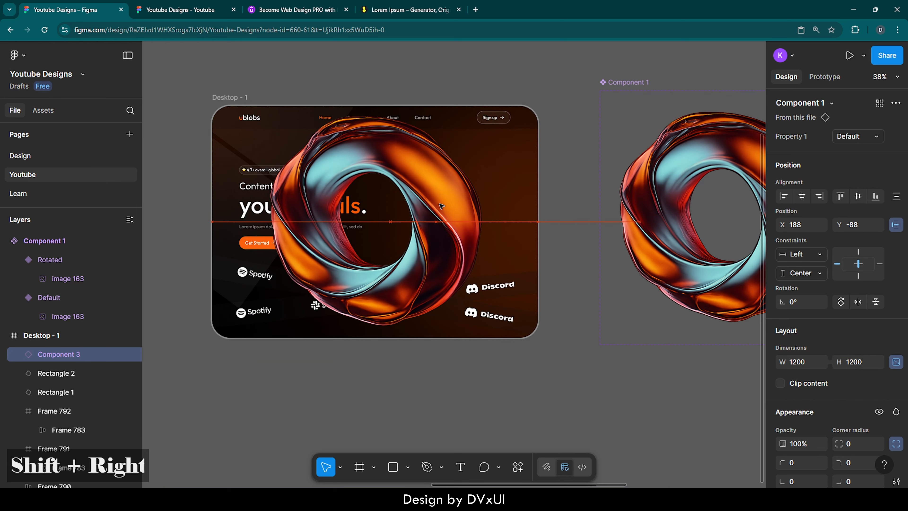
key(shift+Right)
key(shift+Right)
key(shift+Right)
key(shift+Right)
key(shift+Right)
key(shift+Right)
key(shift+Right)
key(shift+Right)
key(shift+Right)
key(shift+Right)
key(shift+Right)
key(shift+Right)
key(shift+Right)
key(shift+Right)
key(shift+Right)
key(shift+Right)
key(shift+Right)
key(shift+Right)
key(shift+Right)
key(shift+Right)
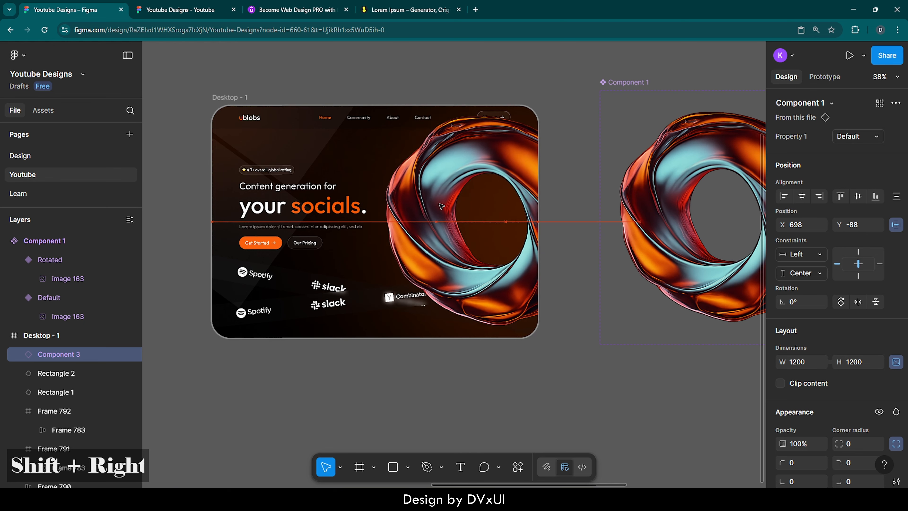
key(shift+Left)
key(shift+Left)
key(shift+Left)
key(shift+Left)
key(shift+Left)
key(shift+Left)
key(shift+Left)
key(shift+Left)
key(shift+Left)
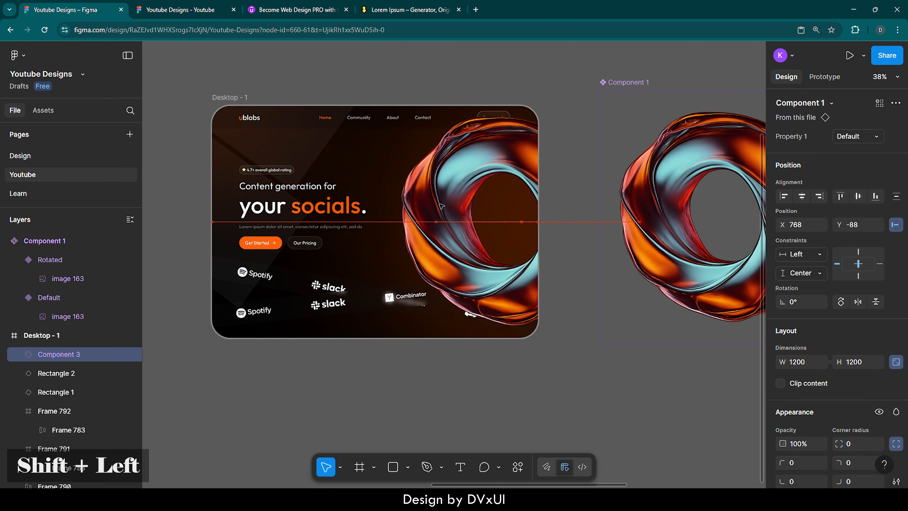
Nudge the ring instance down to a vertical position of Y -68
key(shift+Down)
key(shift+Down)
key(shift+Down)
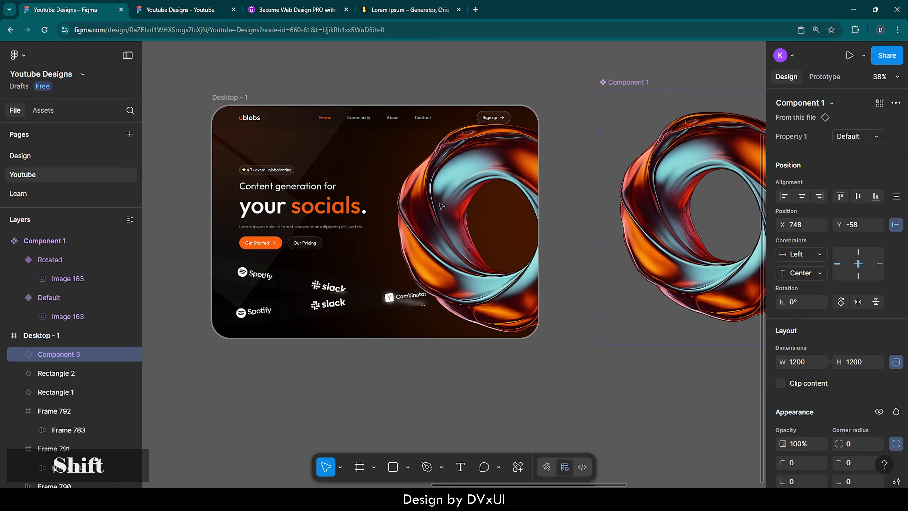
key(shift+Down)
key(shift+Down)
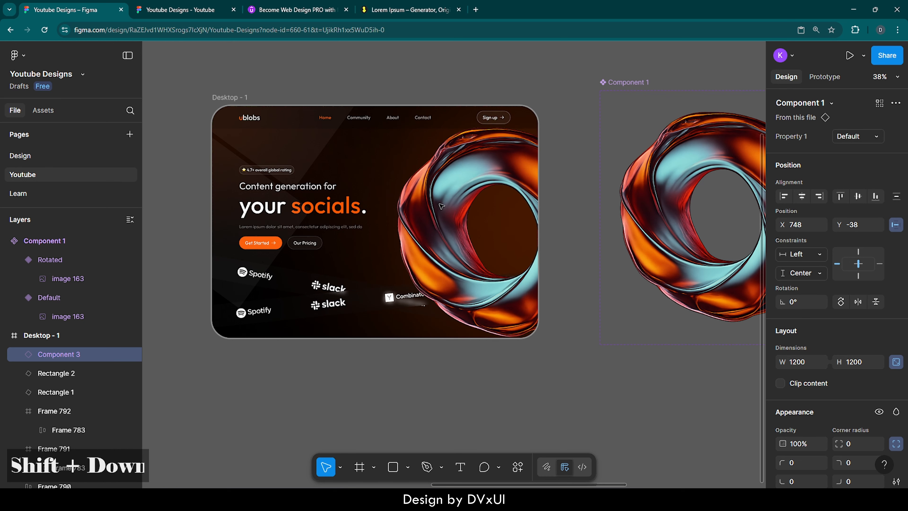
key(shift+Up)
key(shift+Up)
key(shift+Up)
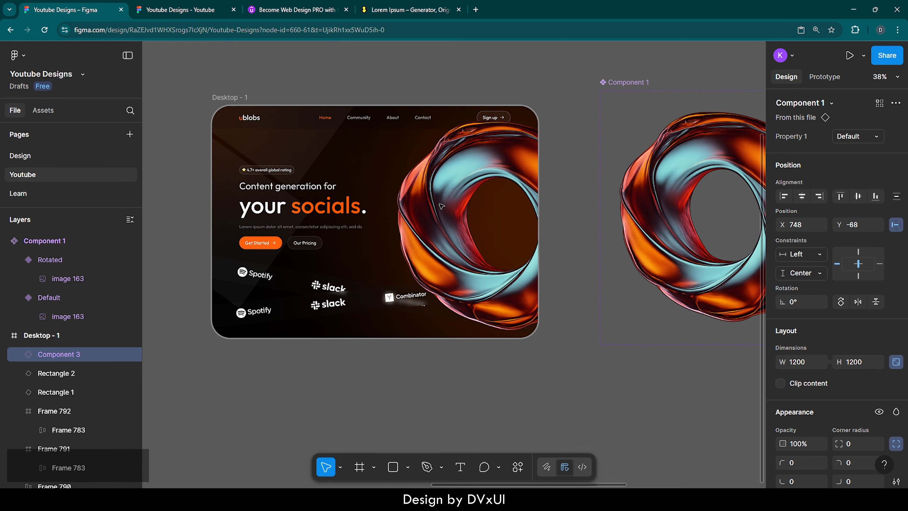
Place the ring instance behind the hero content, directly above Ellipse 2 in the layer order
right_click(449, 150)
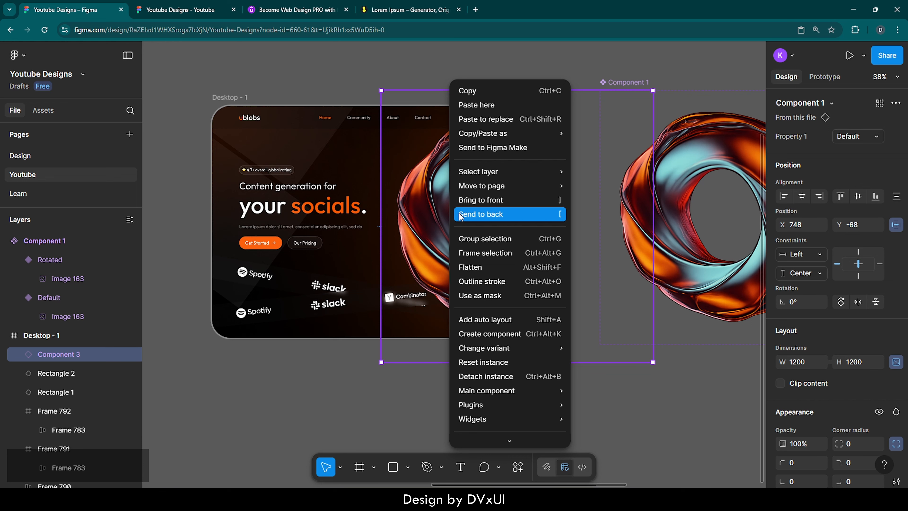
click(482, 217)
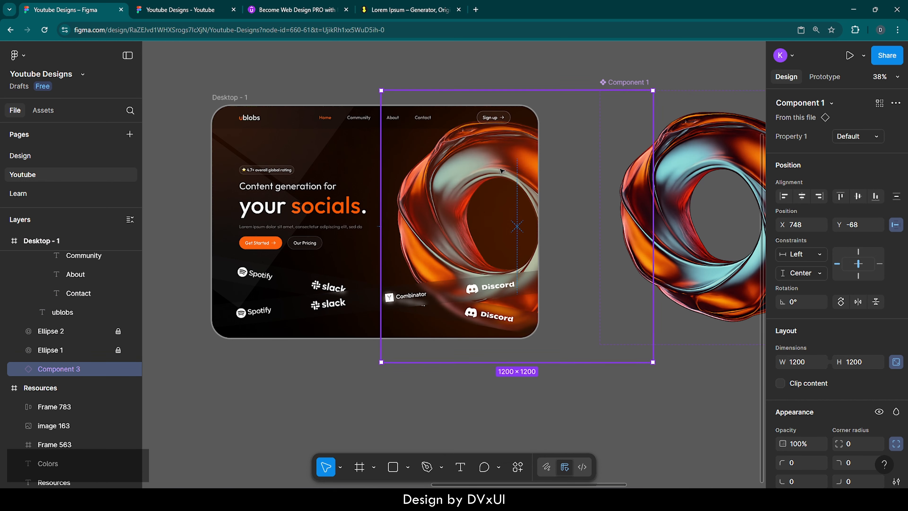
click(517, 78)
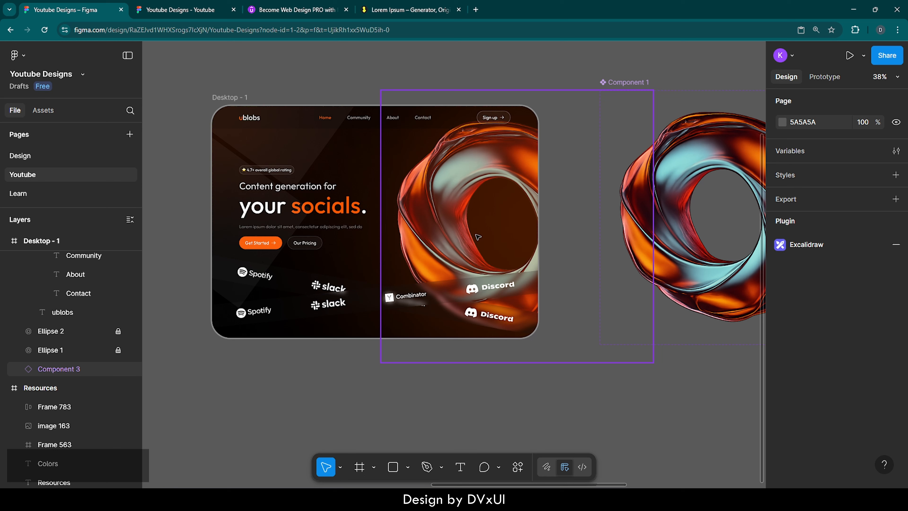
drag(61, 369, 57, 323)
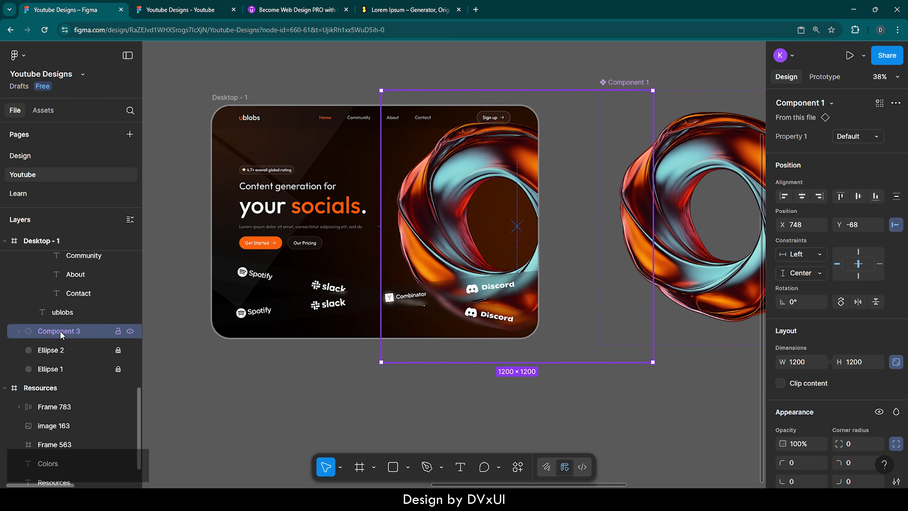
click(298, 408)
Examine the hero section's layout with the ring behind the navigation bar and logo strips, up close and as a whole
scroll(297, 408, left, 1)
scroll(298, 408, up, 2)
scroll(297, 408, down, 1)
scroll(297, 407, up, 1)
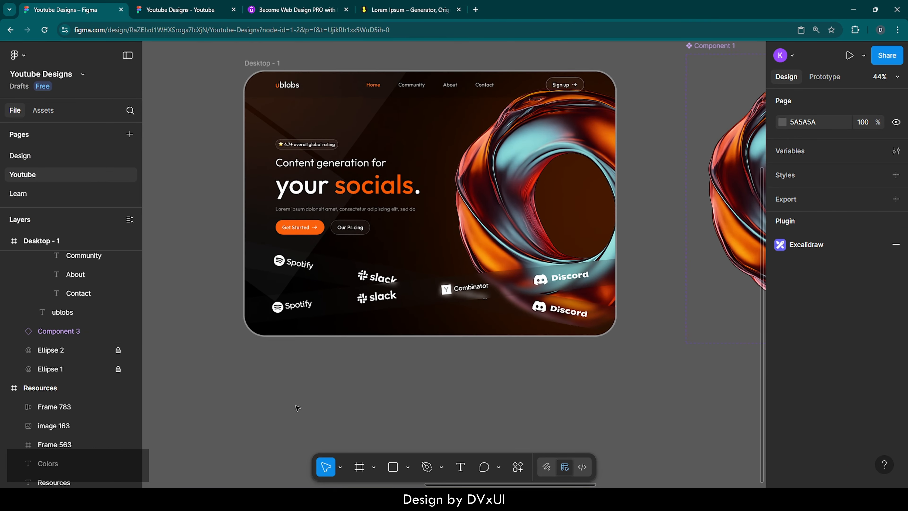
scroll(297, 407, up, 3)
scroll(297, 408, up, 1)
scroll(298, 407, down, 1)
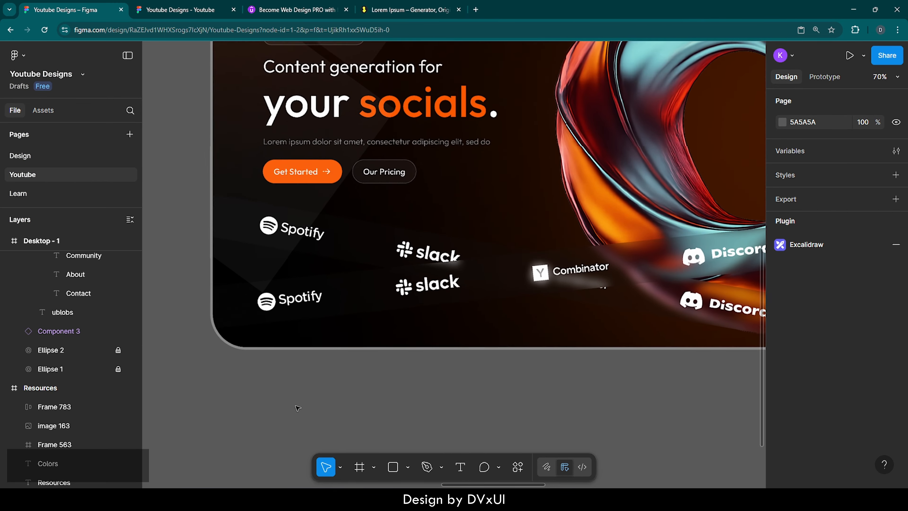
scroll(297, 408, up, 1)
scroll(298, 408, down, 3)
scroll(297, 407, up, 1)
scroll(297, 407, left, 2)
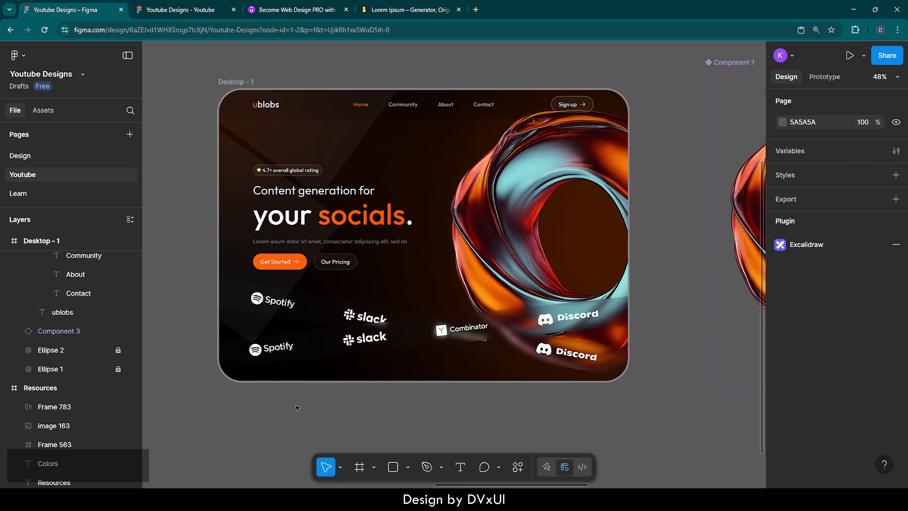
click(252, 82)
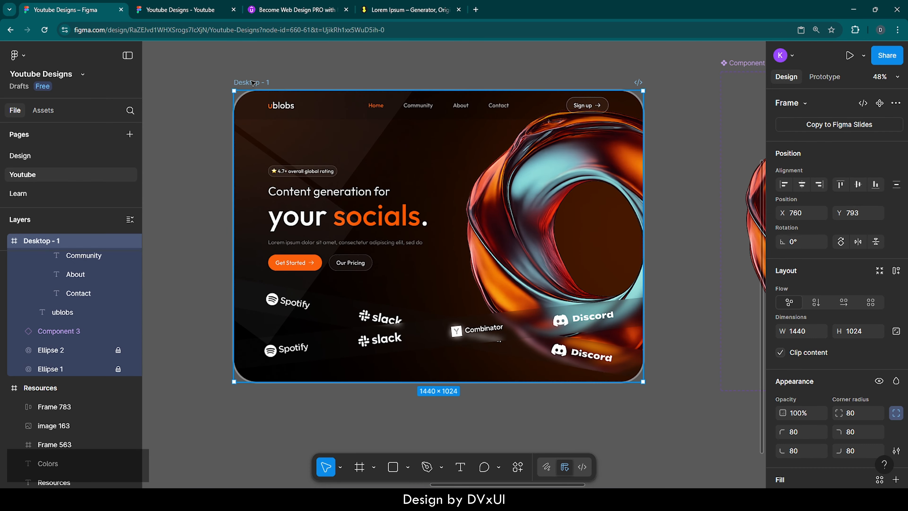
key(shift+2)
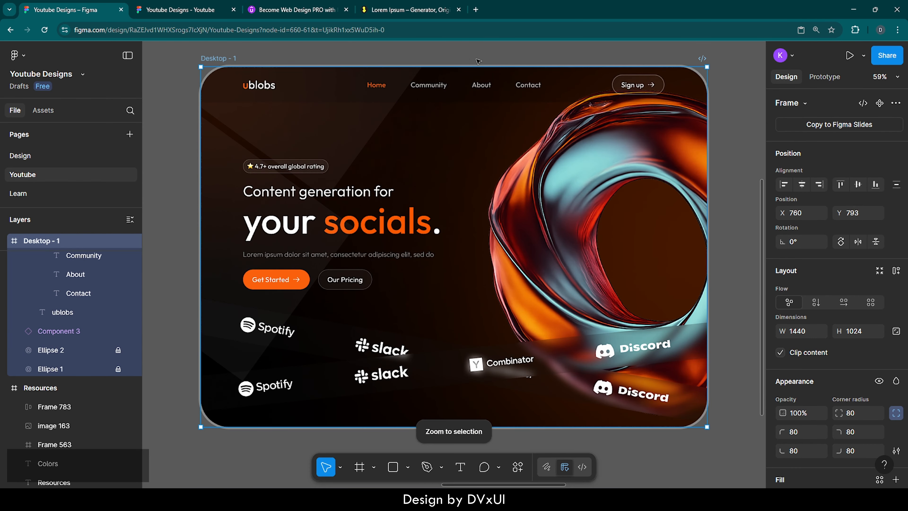
click(487, 60)
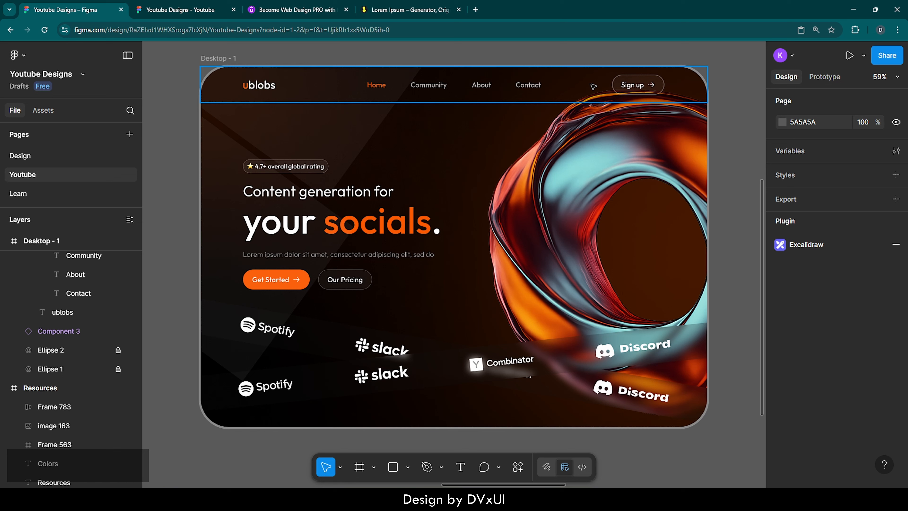
Add a uniform Background blur of 12 to the navigation bar frame
click(594, 86)
scroll(844, 377, down, 5)
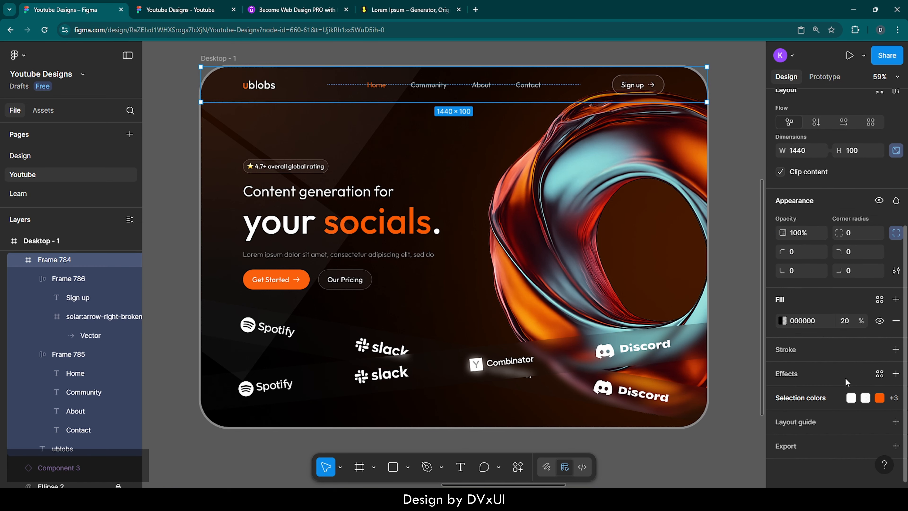
click(783, 372)
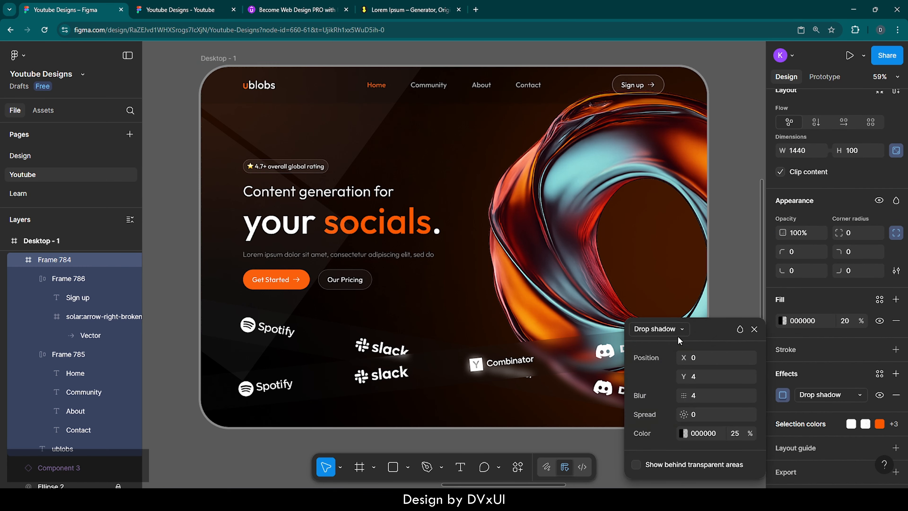
click(668, 329)
click(664, 388)
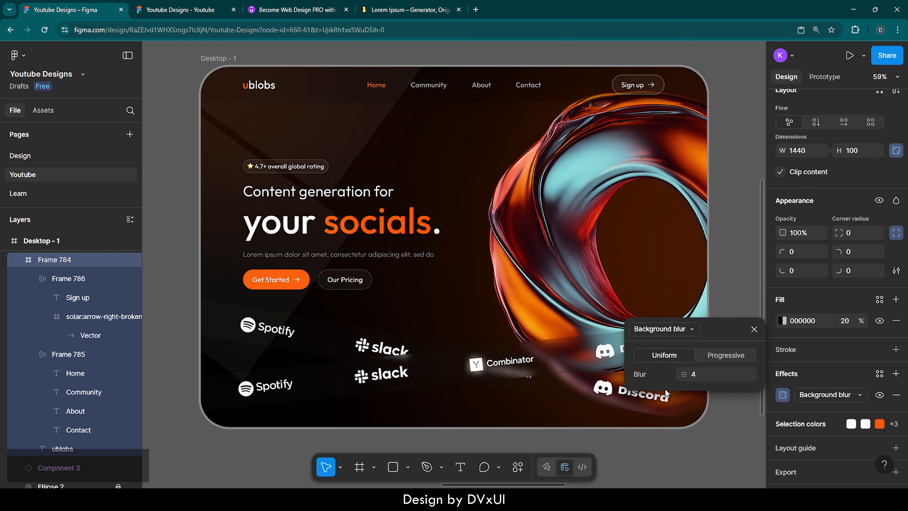
click(712, 374)
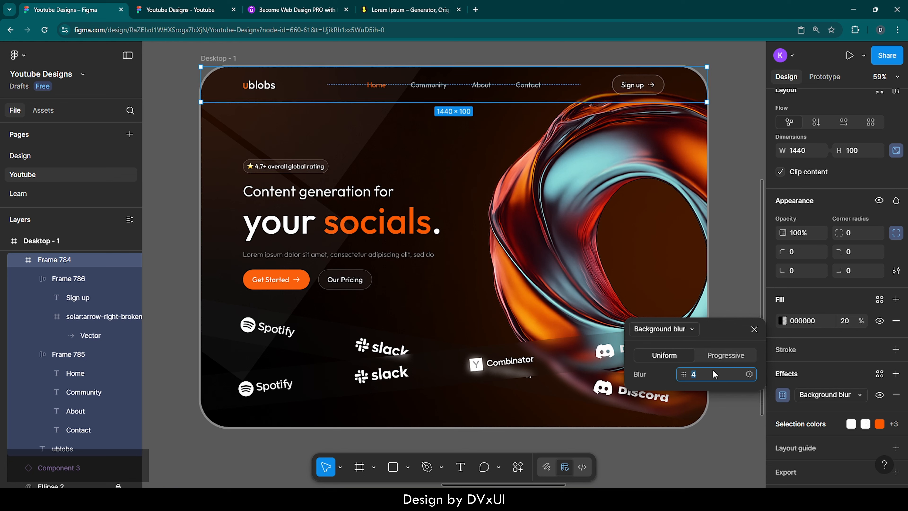
text(12)
key(Return)
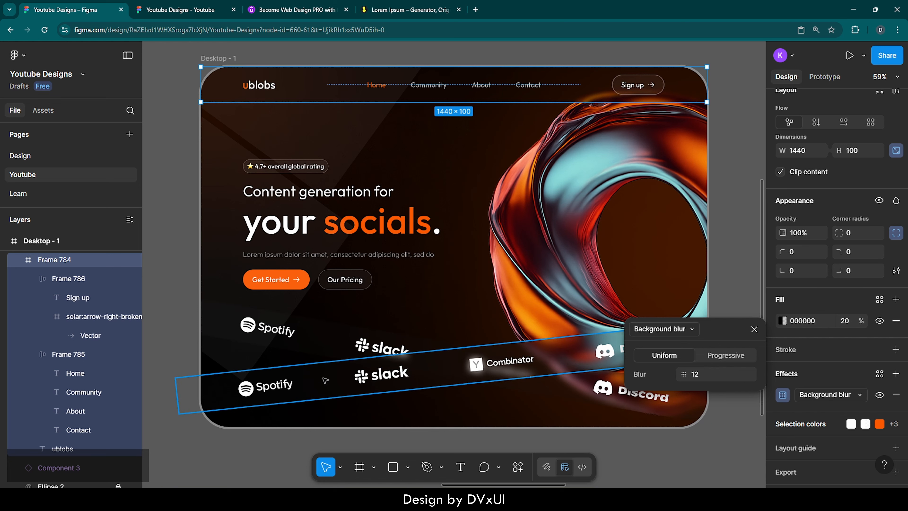
Send the downward-sloping logo strip, Frame 791, to the back of the hero frame
click(321, 344)
right_click(319, 341)
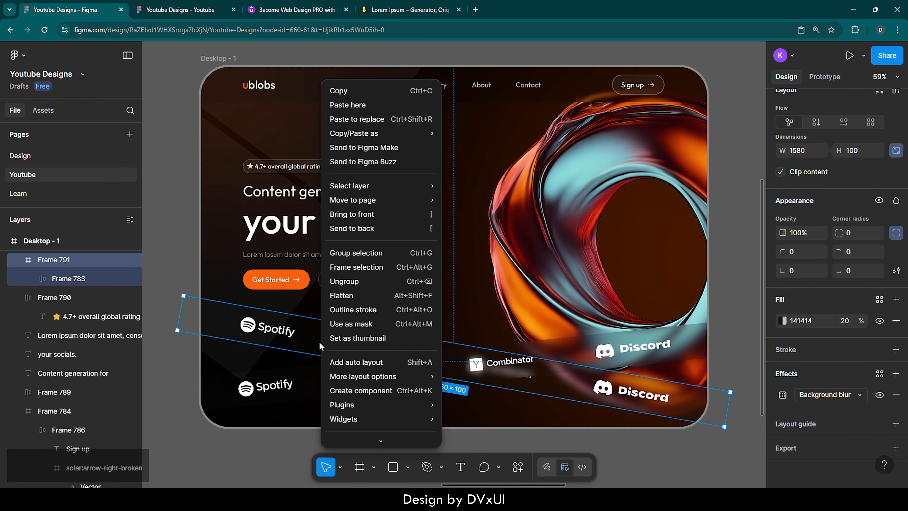
click(341, 228)
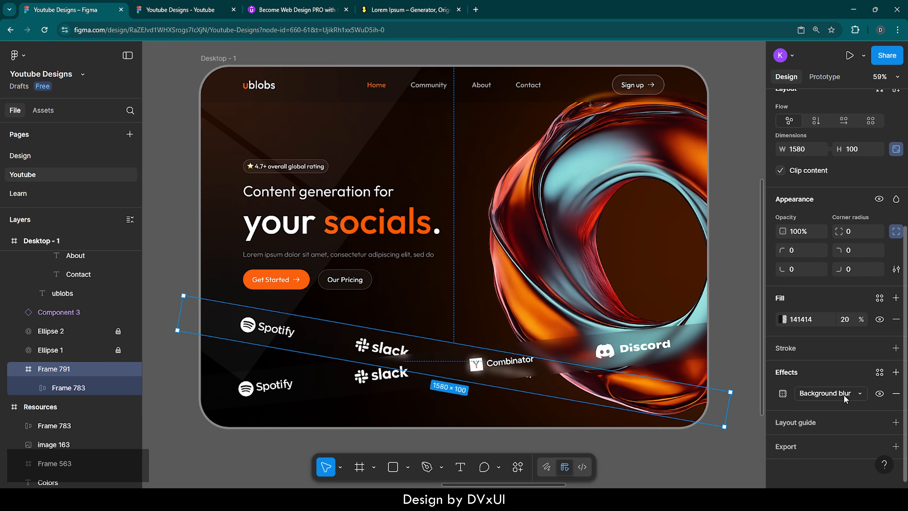
Add a uniform Layer blur of 10 to the downward-sloping logo strip, Frame 791
click(896, 374)
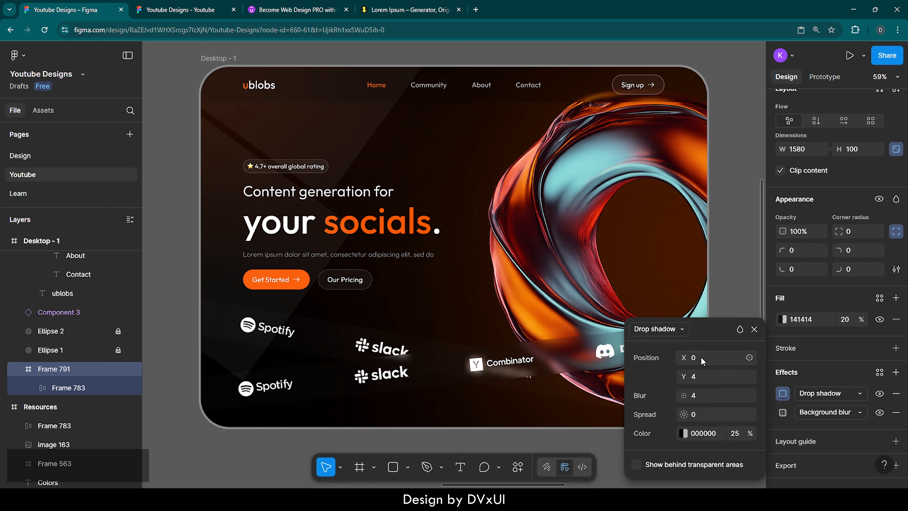
click(668, 331)
click(700, 376)
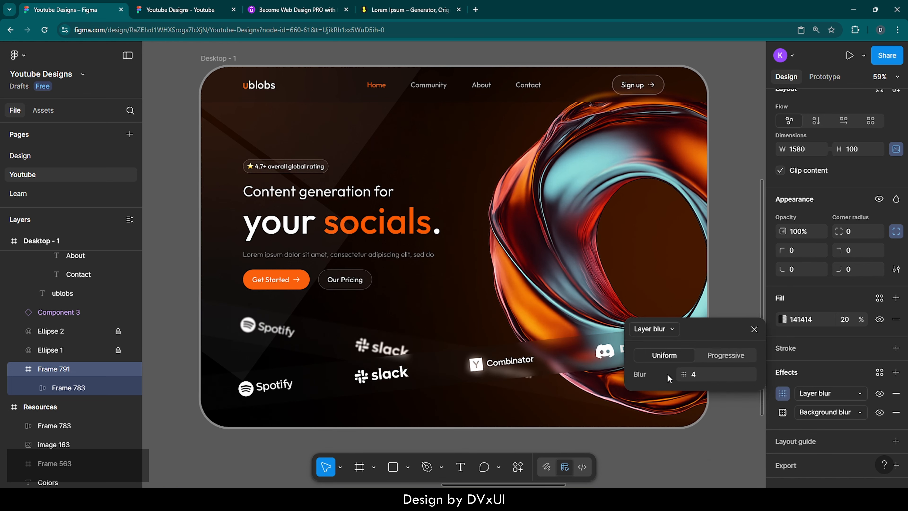
click(702, 375)
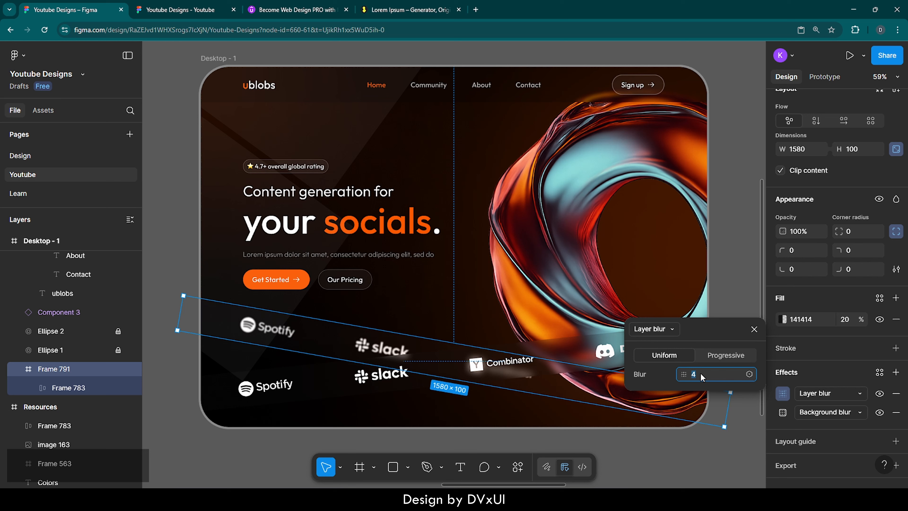
text(10)
key(Return)
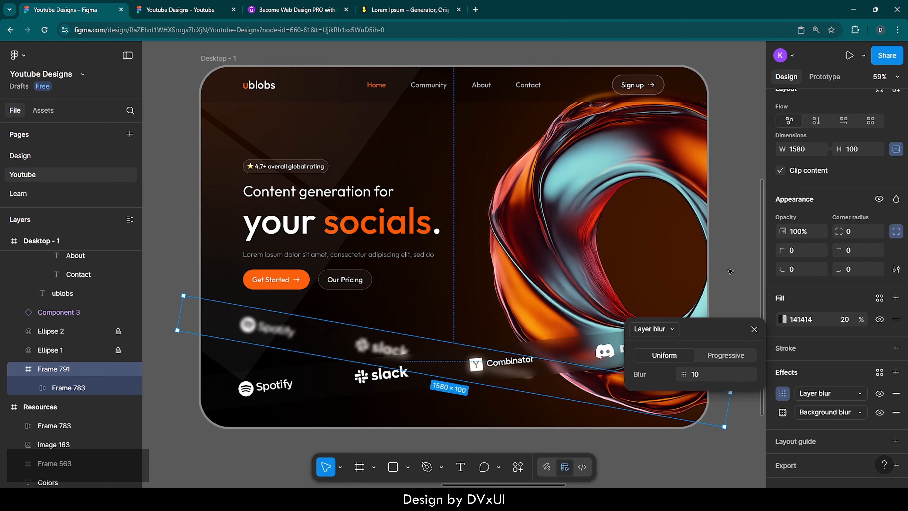
click(730, 271)
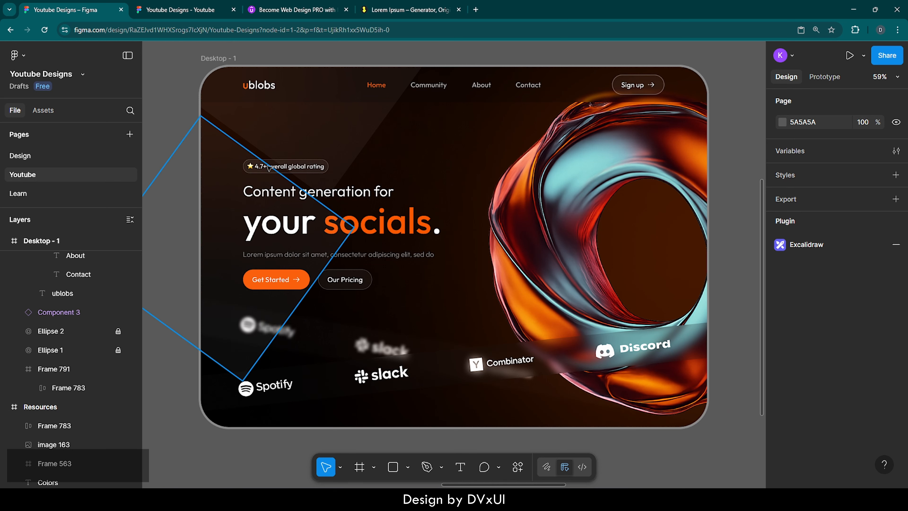
Send the two rotated translucent background squares, Rectangle 1 and Rectangle 2, to the back of the hero frame
click(331, 153)
right_click(330, 151)
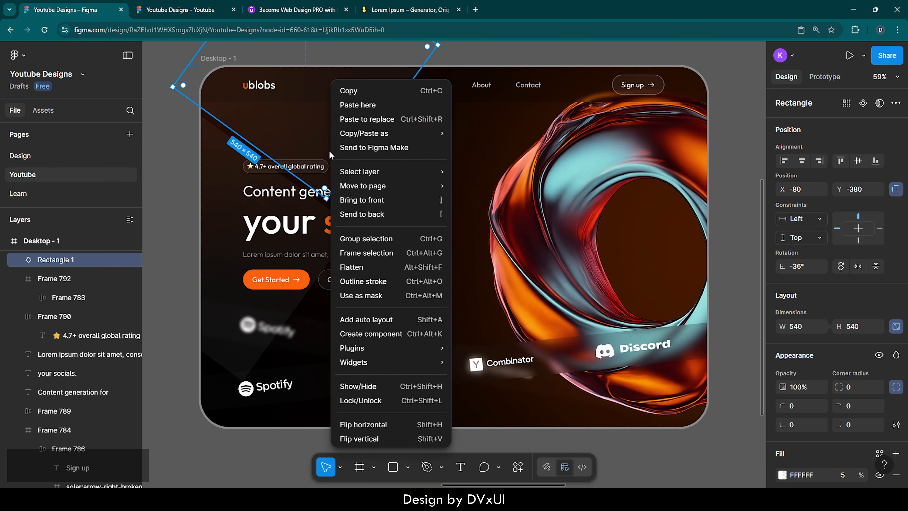
click(356, 212)
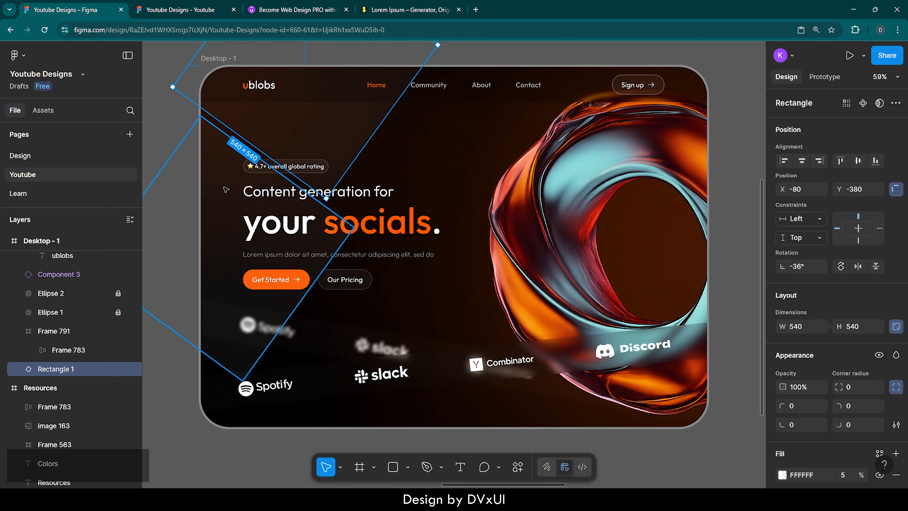
click(224, 187)
right_click(223, 185)
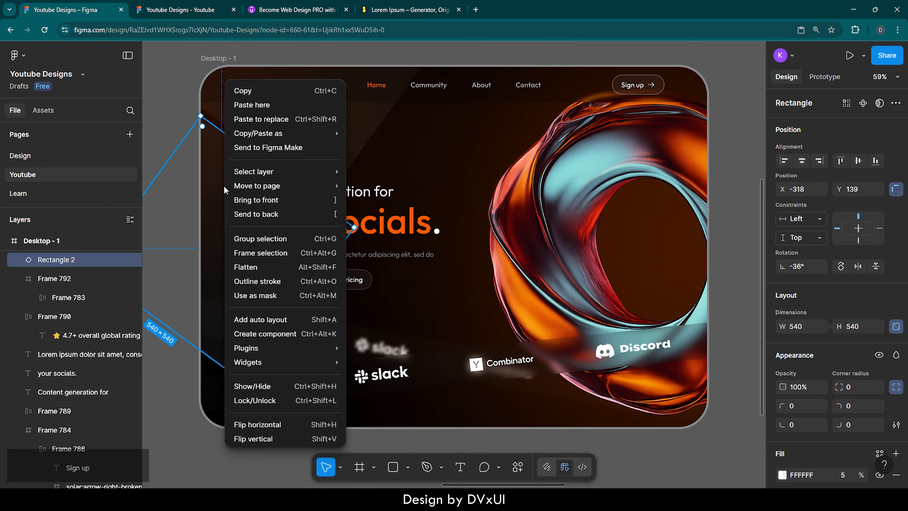
click(255, 214)
Nudge the "4.7+ overall global rating" badge down 5 px to Y 268, closer to the headline
click(307, 167)
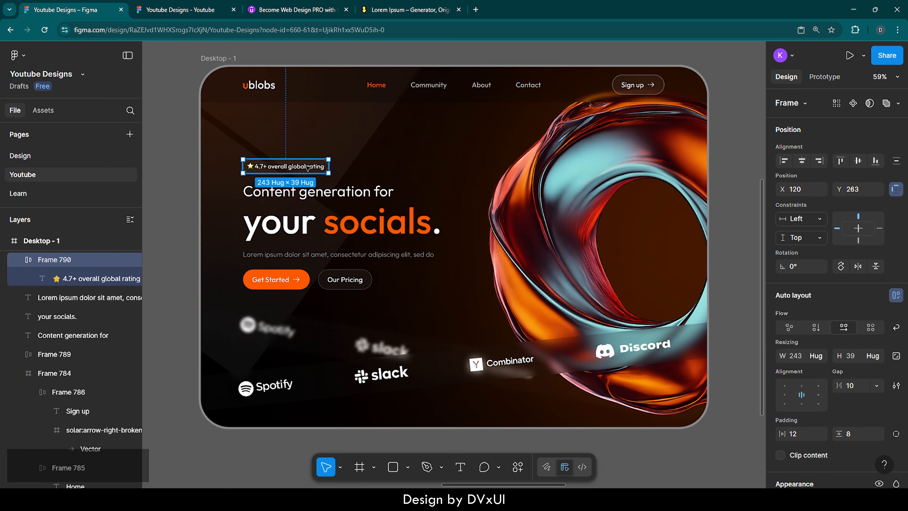
key(Down)
key(Down)
key(Down)
key(Down)
key(Down)
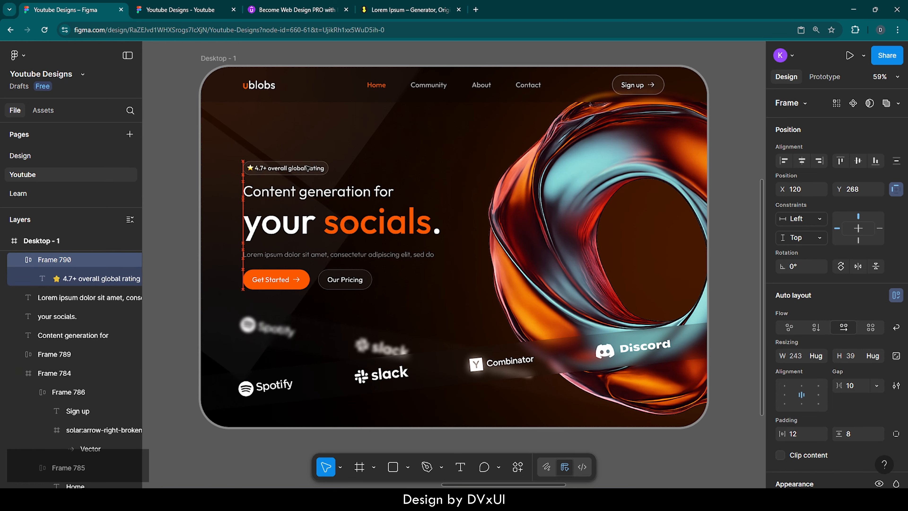
click(436, 58)
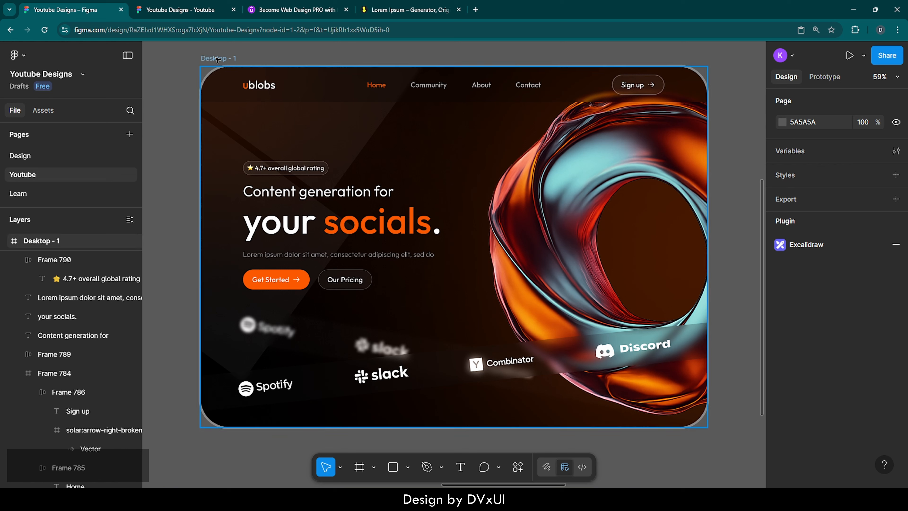
Present the Desktop - 1 frame as a running prototype
click(546, 70)
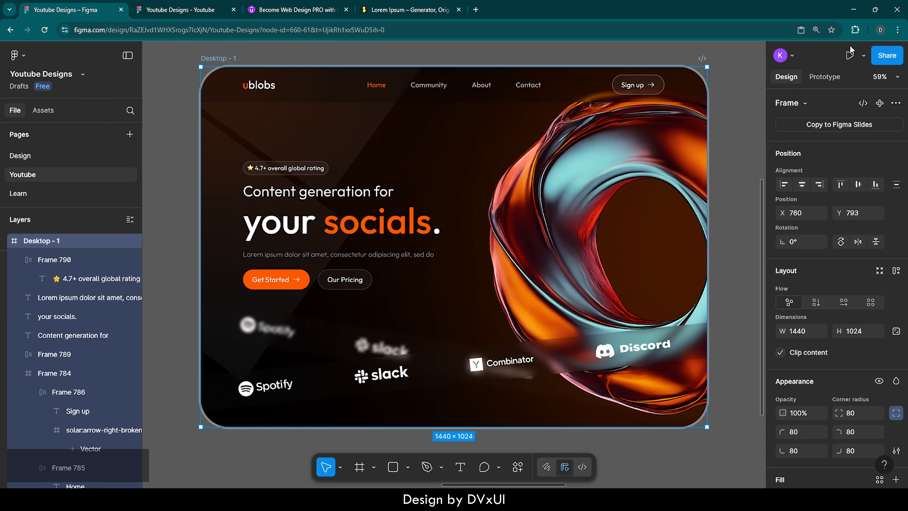
click(850, 55)
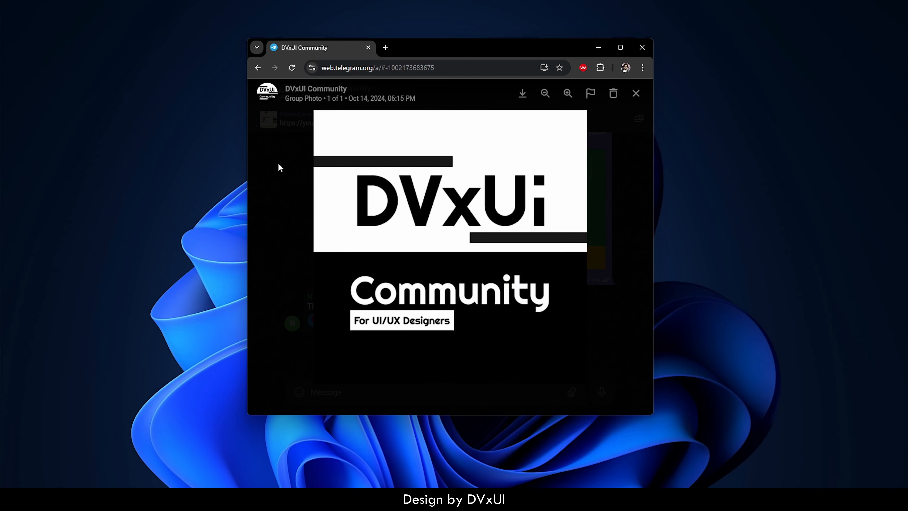
In Telegram Web, close the DVxUI Community group photo and look back through the group's earlier messages and design feedback
click(278, 167)
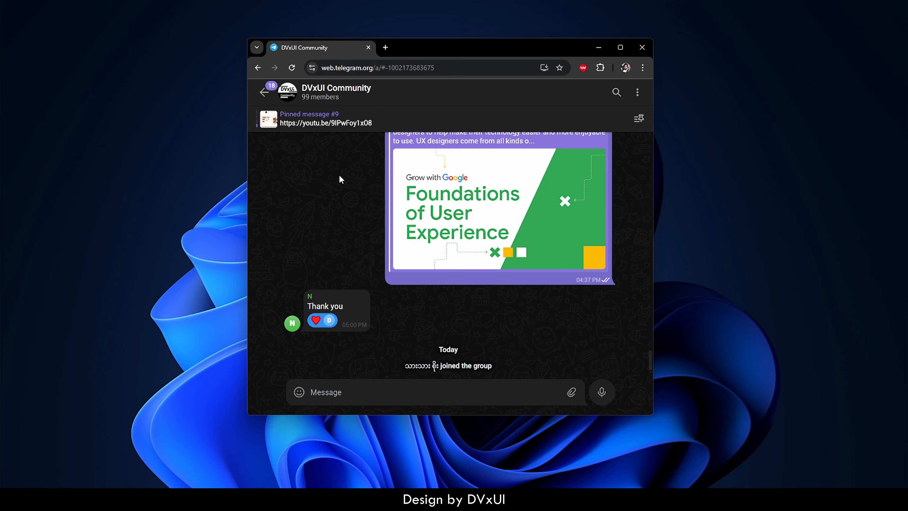
scroll(340, 175, up, 3)
scroll(339, 174, up, 10)
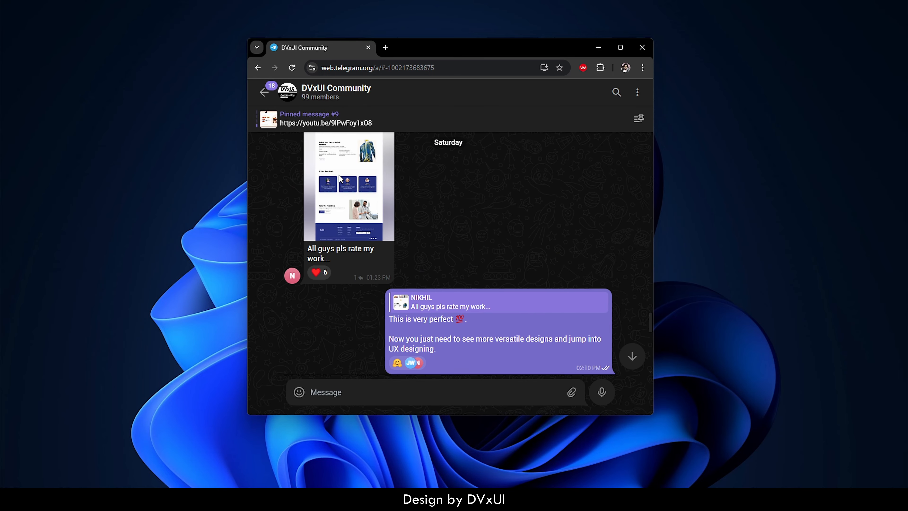
scroll(339, 179, up, 4)
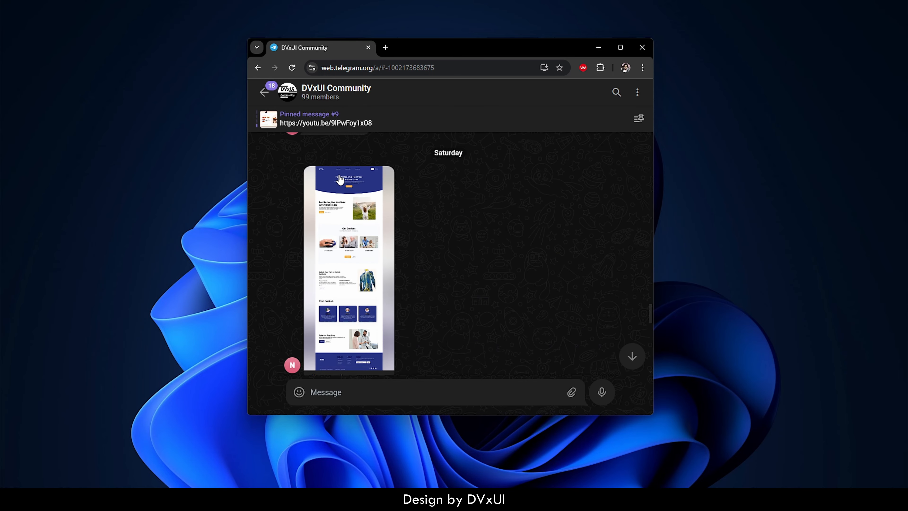
scroll(340, 178, up, 4)
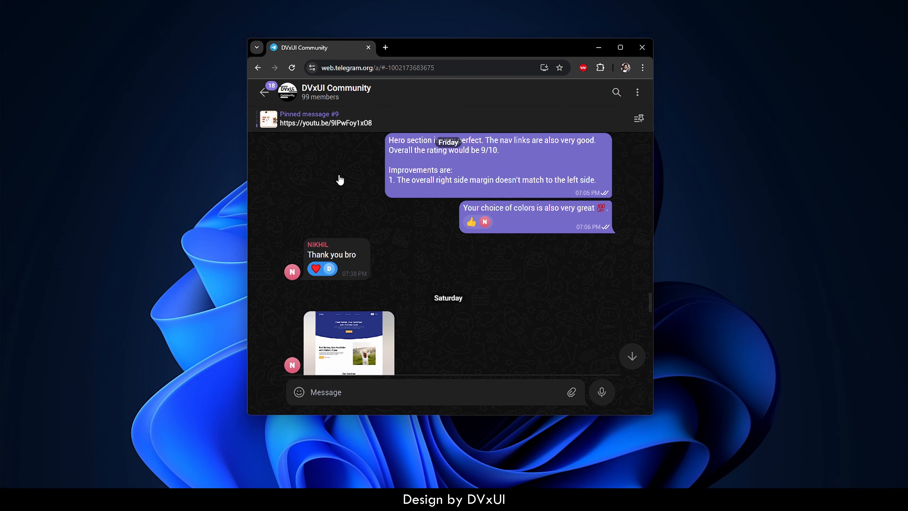
scroll(339, 178, up, 1)
scroll(339, 174, up, 2)
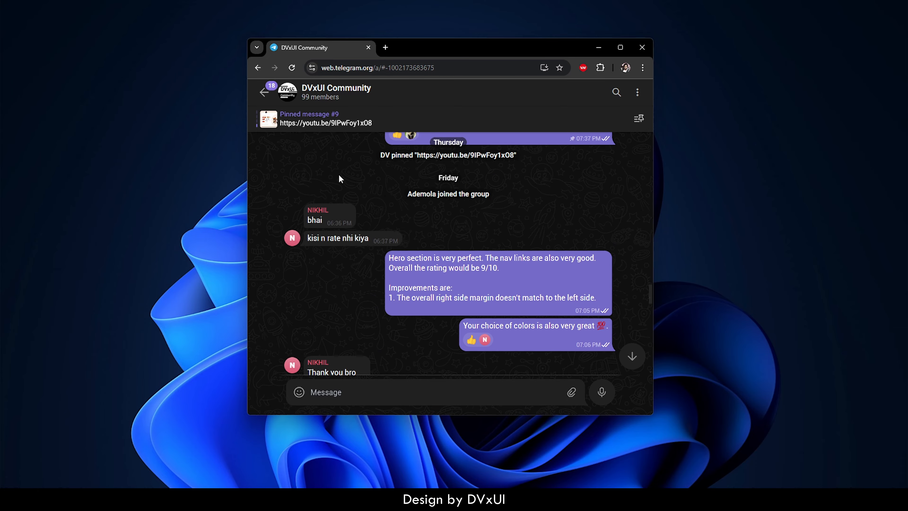